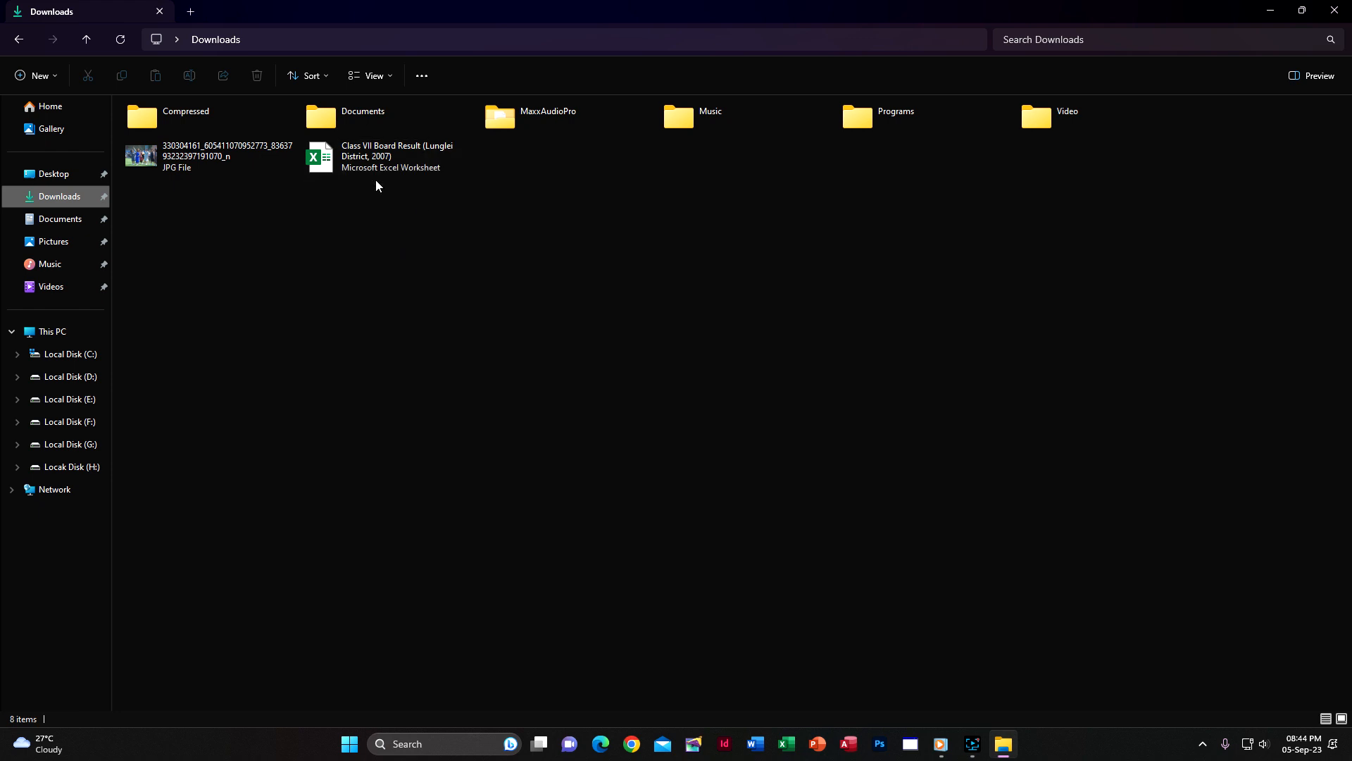
Open the "Class VII Board Result (Lunglei District, 2007)" workbook from the Downloads folder
mouse_move(388, 165)
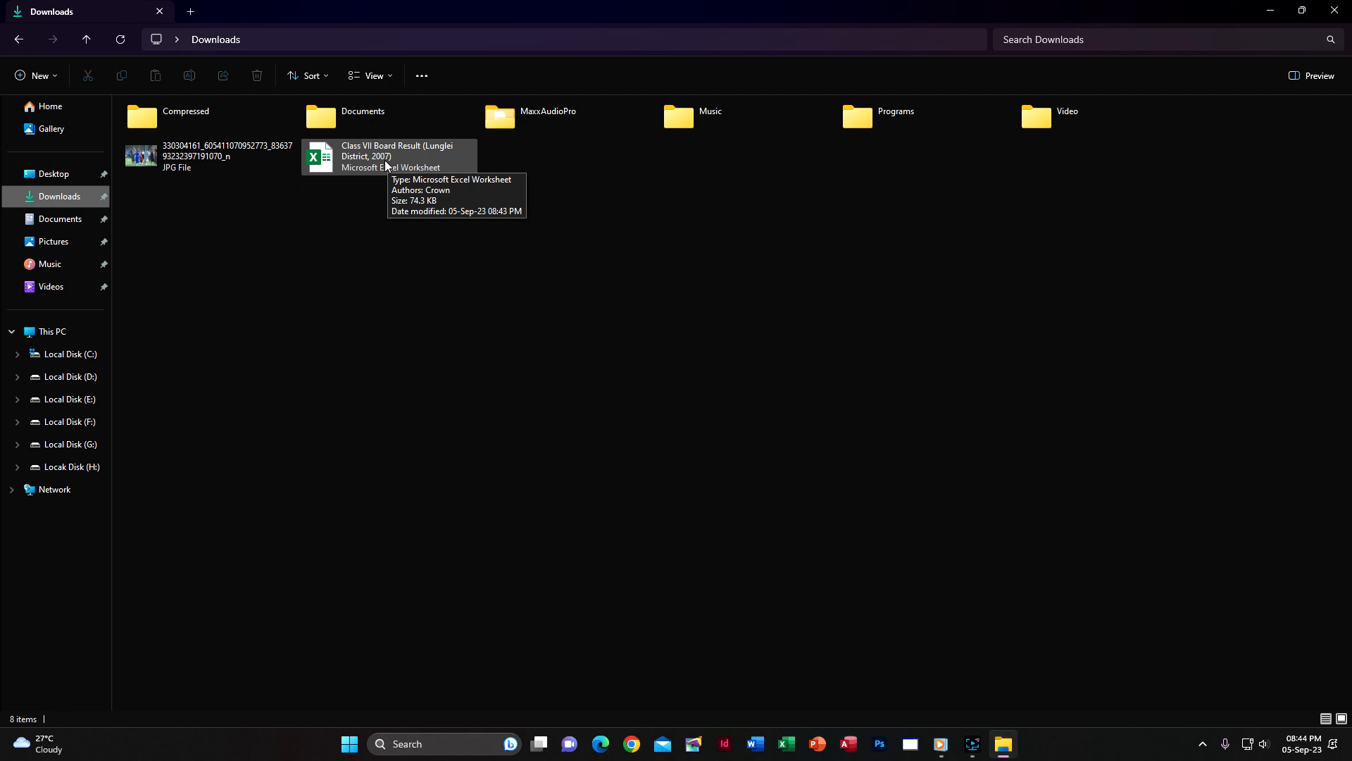
left_click(386, 167)
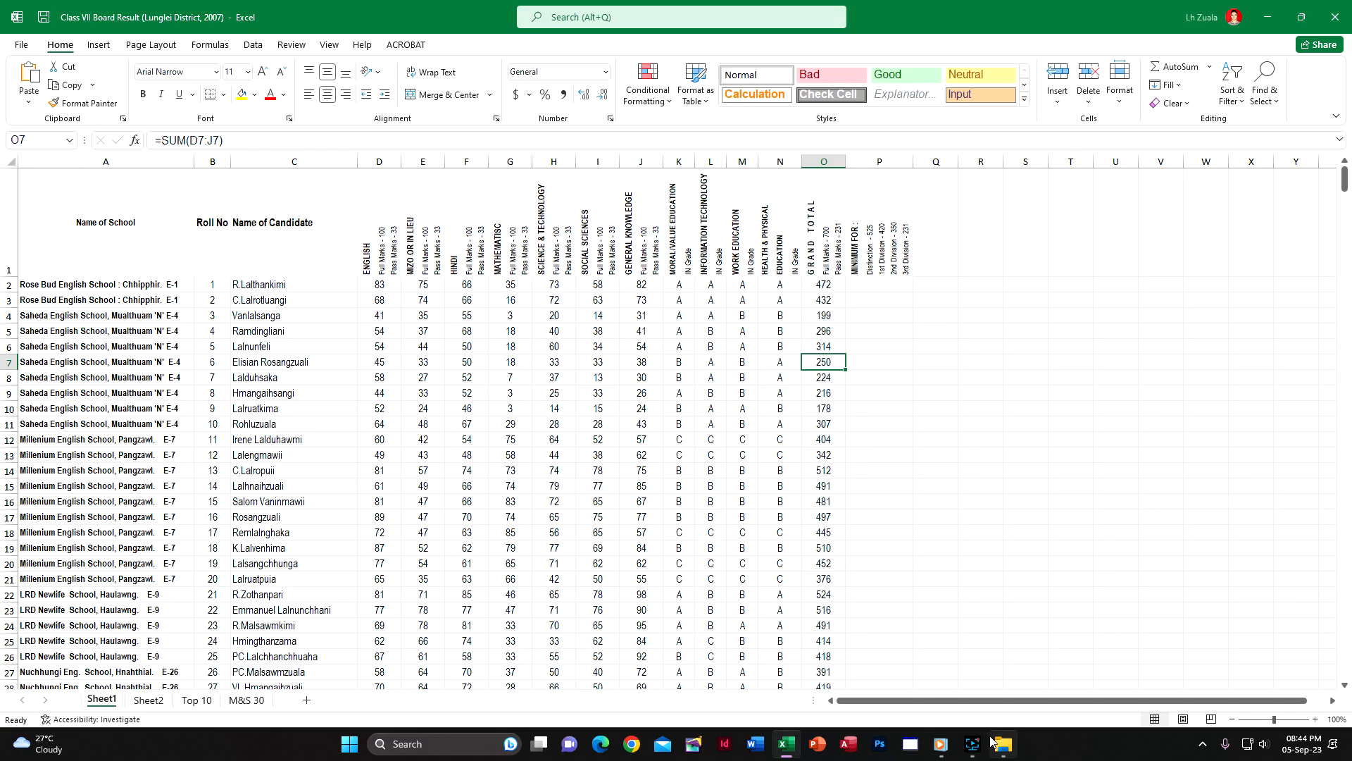
mouse_move(972, 744)
mouse_move(980, 679)
Examine the subject column headings and the candidate rows of marks and grades in Sheet1
scroll(162, 351, "down", 1)
scroll(162, 351, "up", 1)
scroll(238, 437, "down", 2)
scroll(238, 437, "up", 2)
left_click(384, 250)
left_click(422, 250)
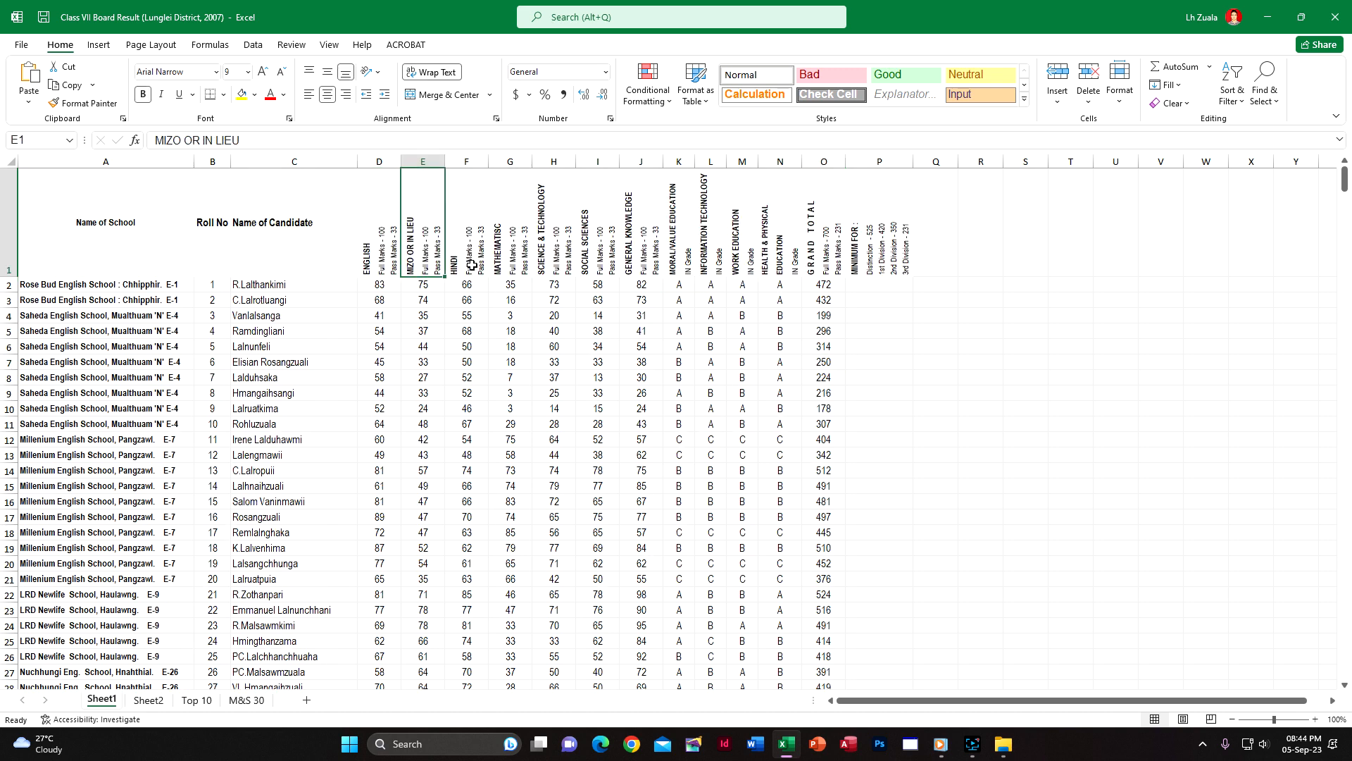
left_click(471, 264)
left_click(512, 258)
left_click(546, 257)
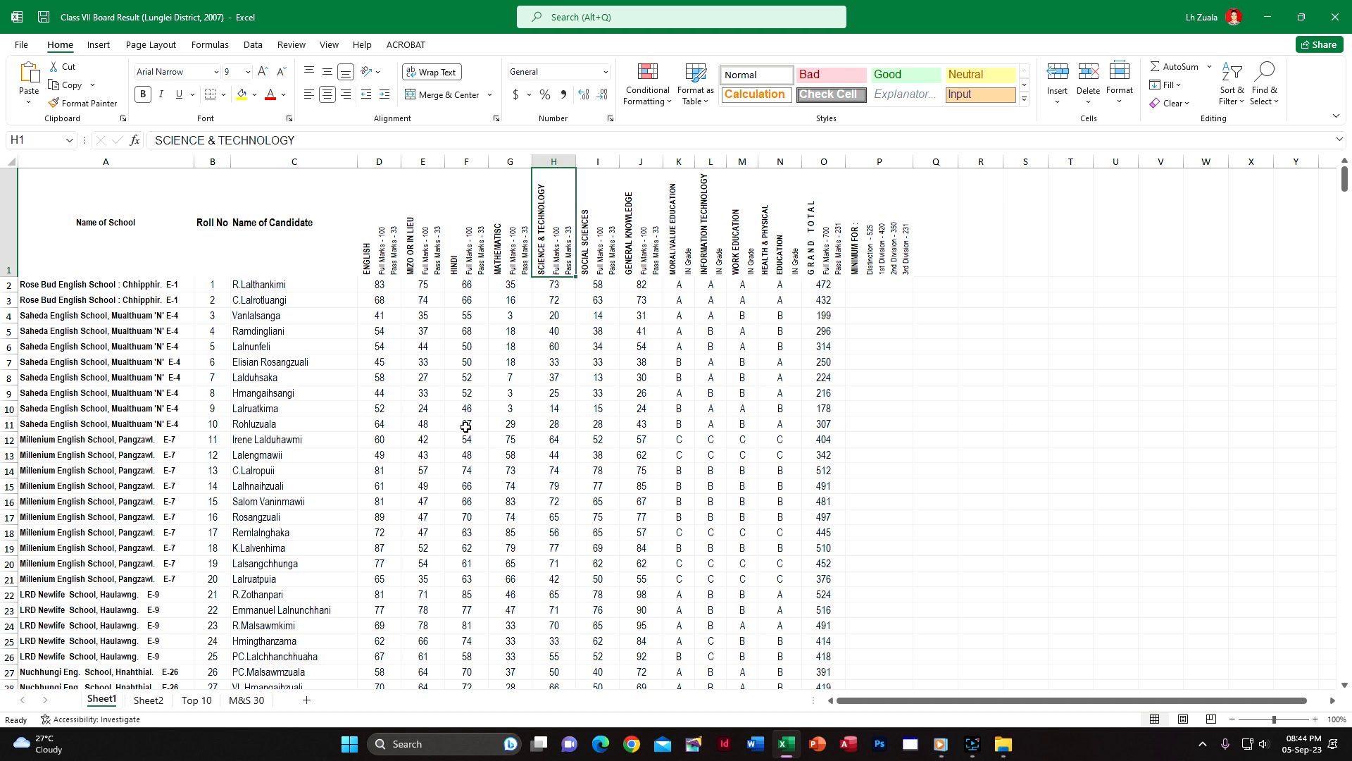
scroll(465, 427, "down", 20)
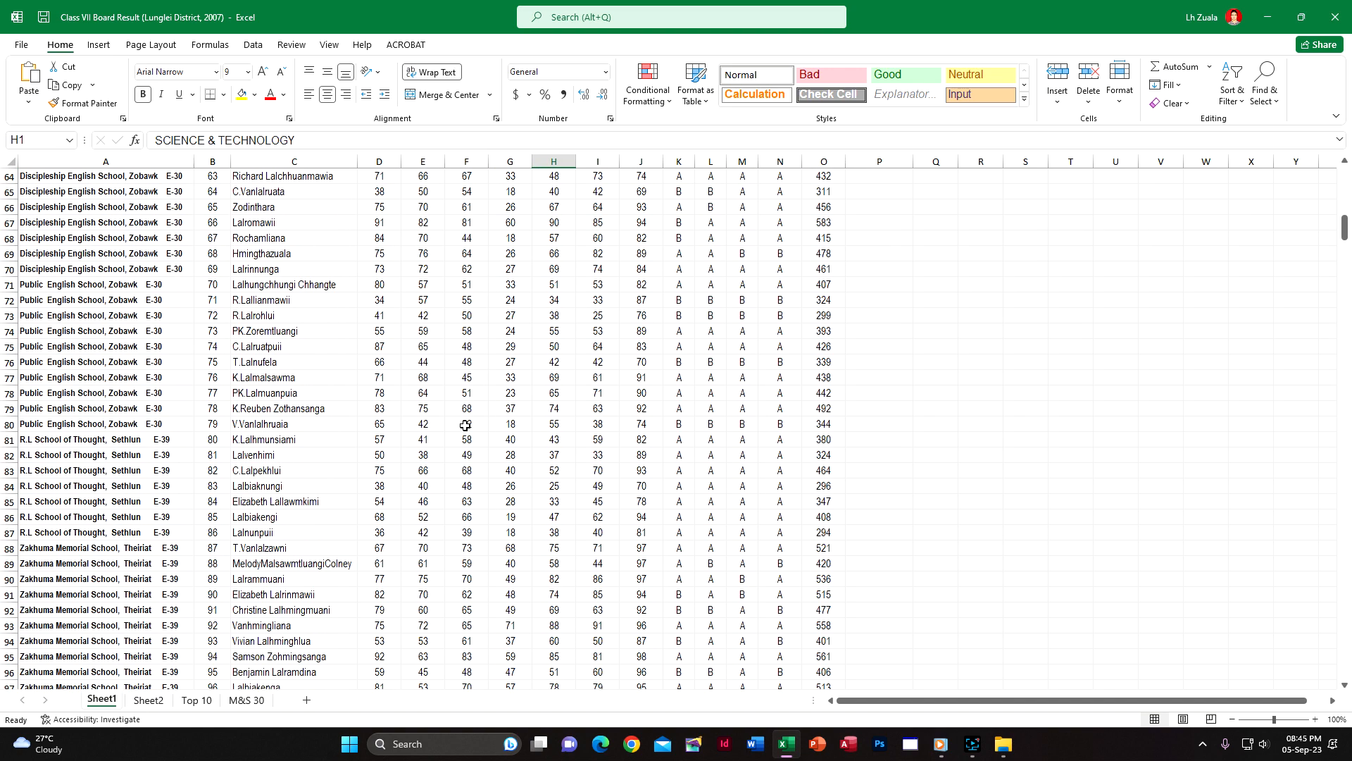
scroll(465, 422, "down", 3)
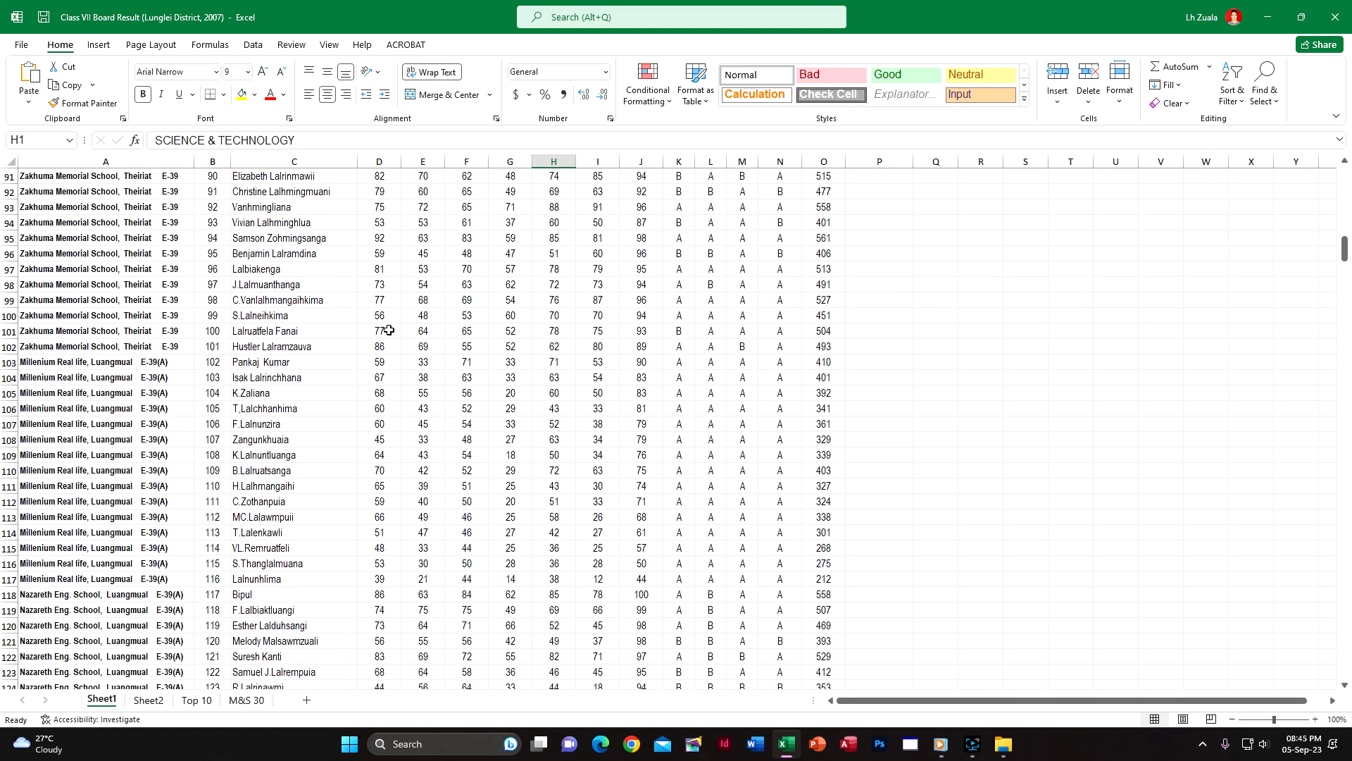
scroll(391, 330, "up", 5)
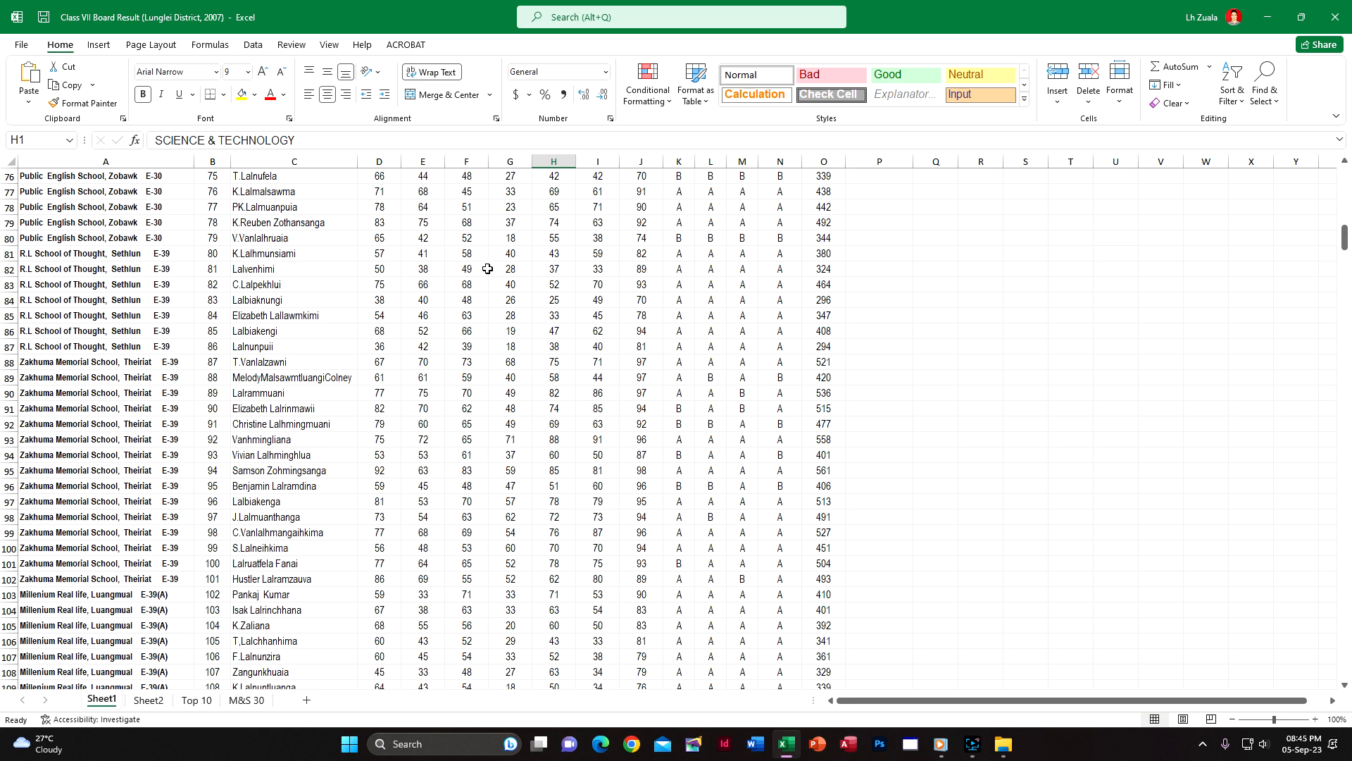
scroll(580, 292, "up", 10)
scroll(580, 292, "up", 15)
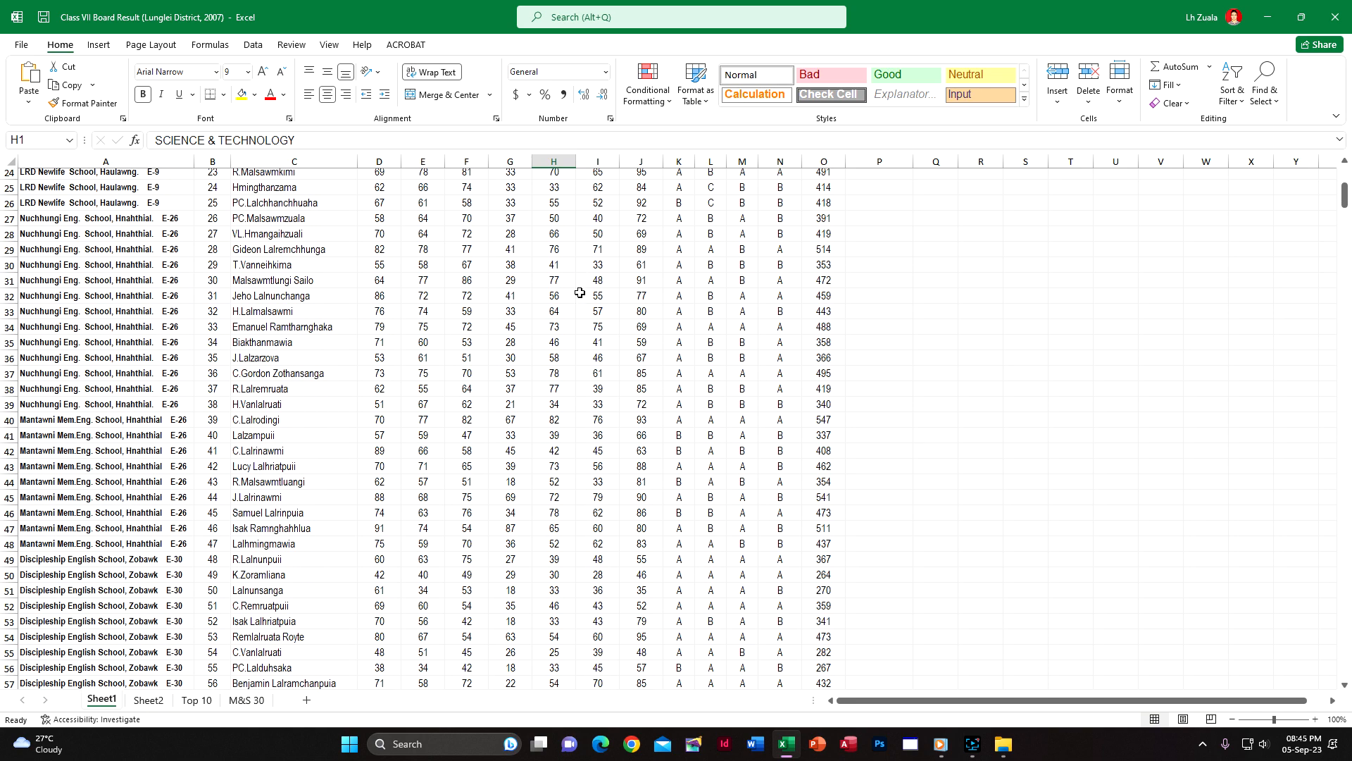
Freeze the top row of Sheet1 and check the headings while browsing the candidate rows
left_click(328, 45)
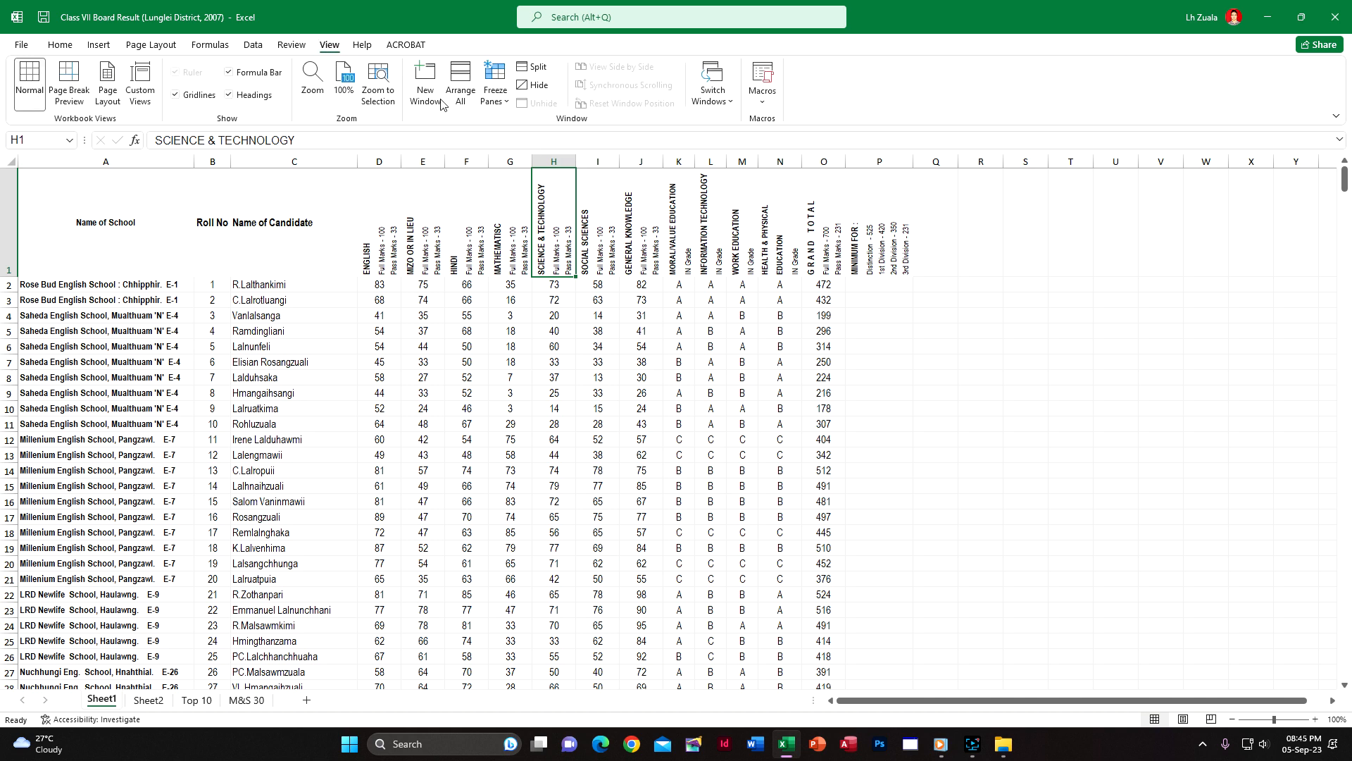
left_click(486, 97)
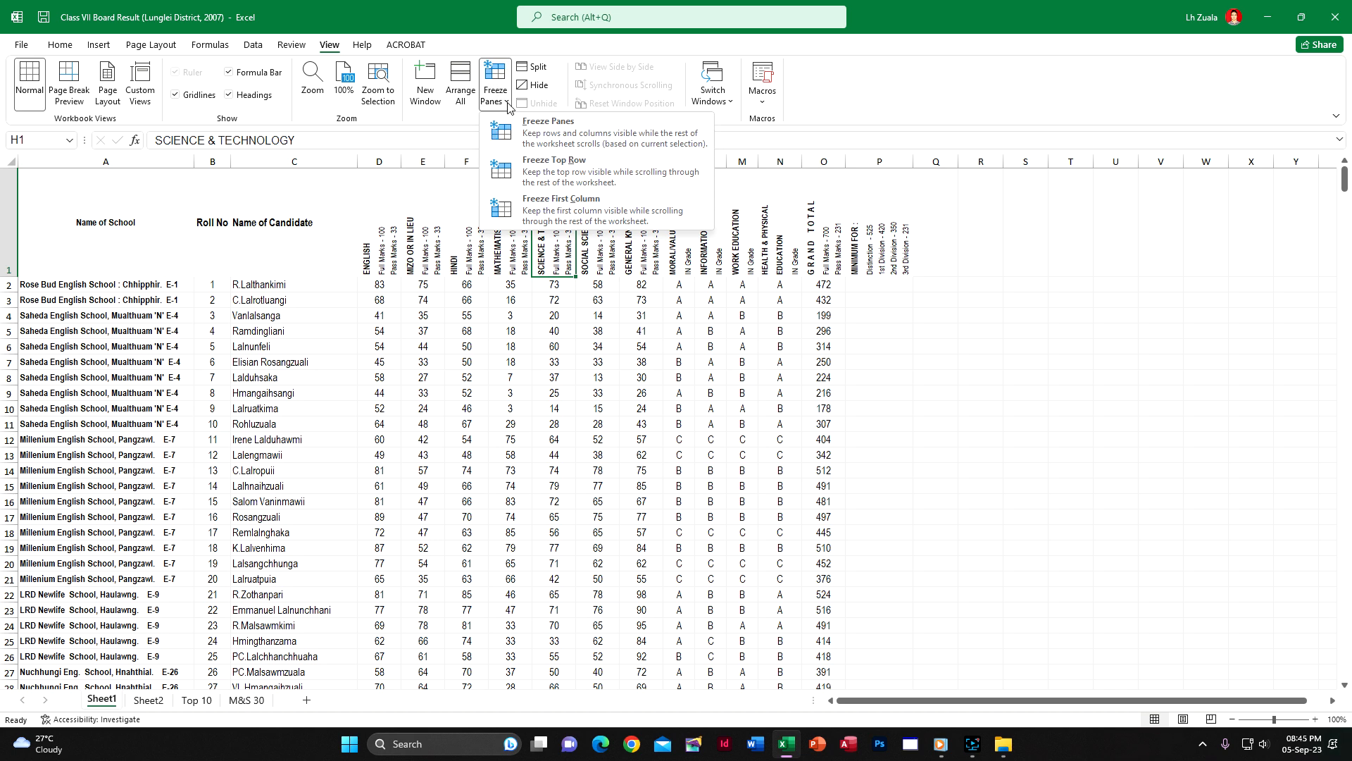
left_click(584, 169)
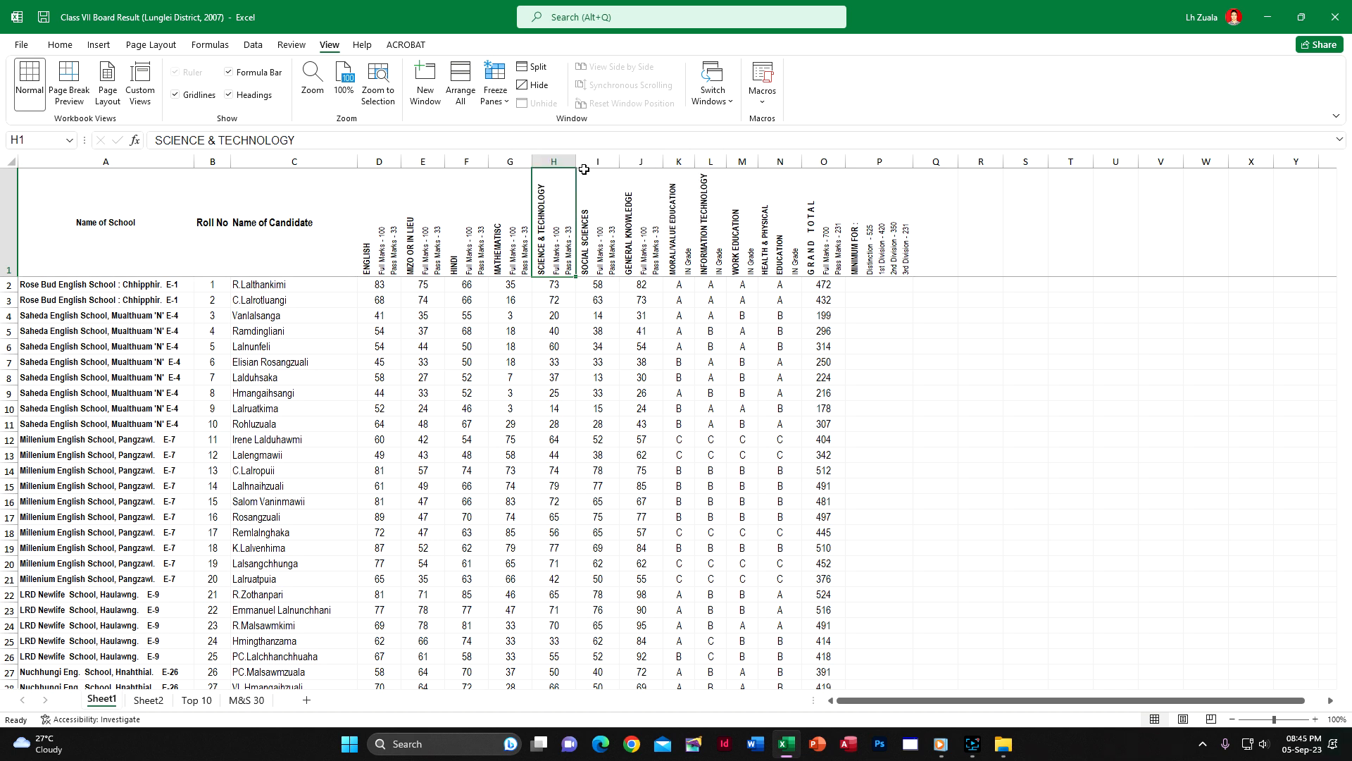
scroll(541, 403, "down", 18)
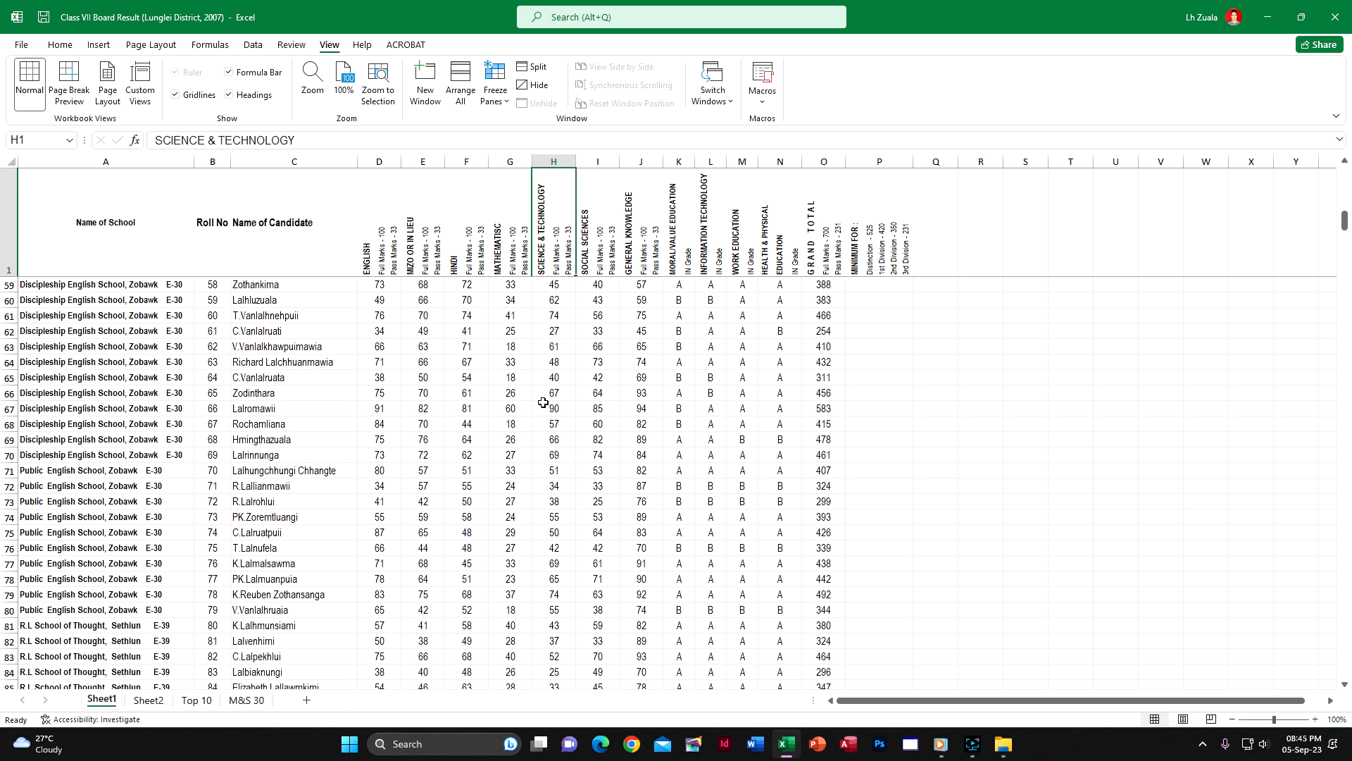
scroll(541, 402, "up", 18)
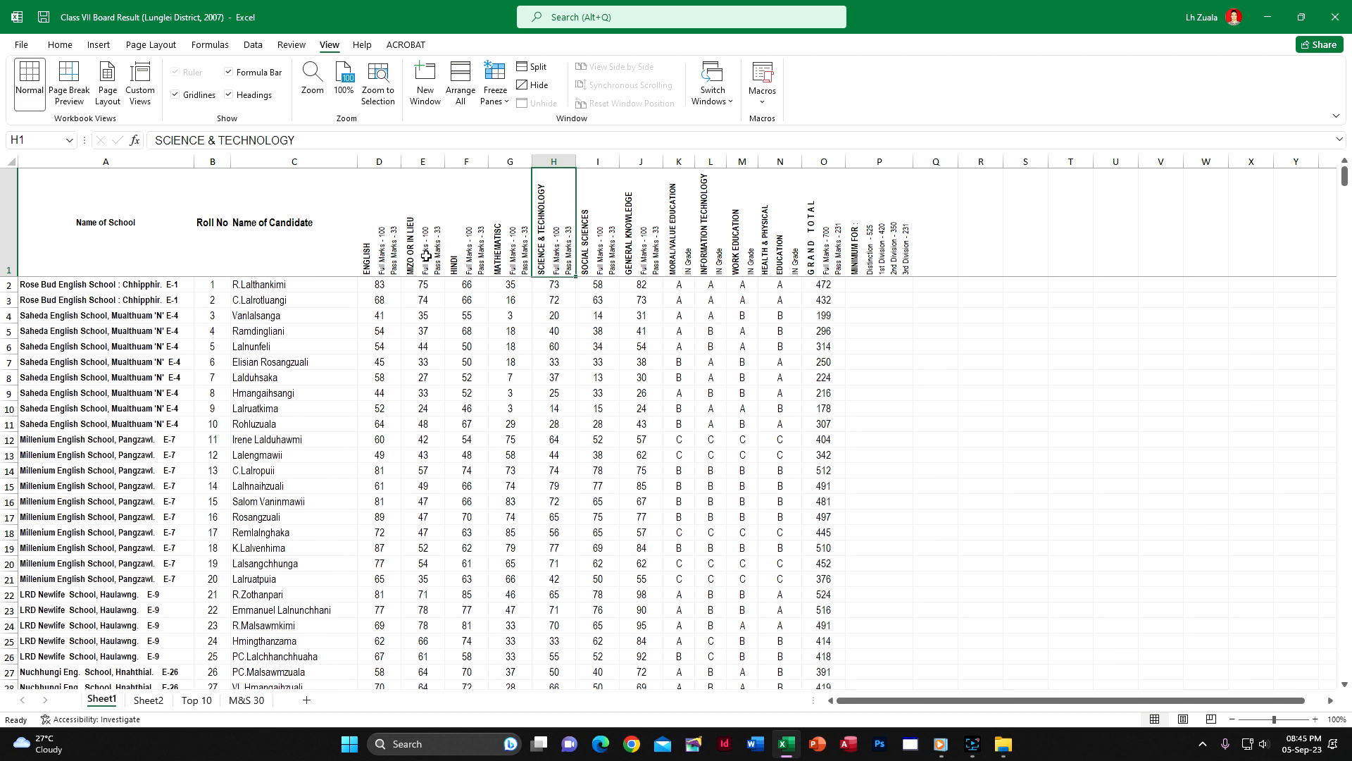
scroll(555, 457, "down", 5)
scroll(555, 458, "up", 5)
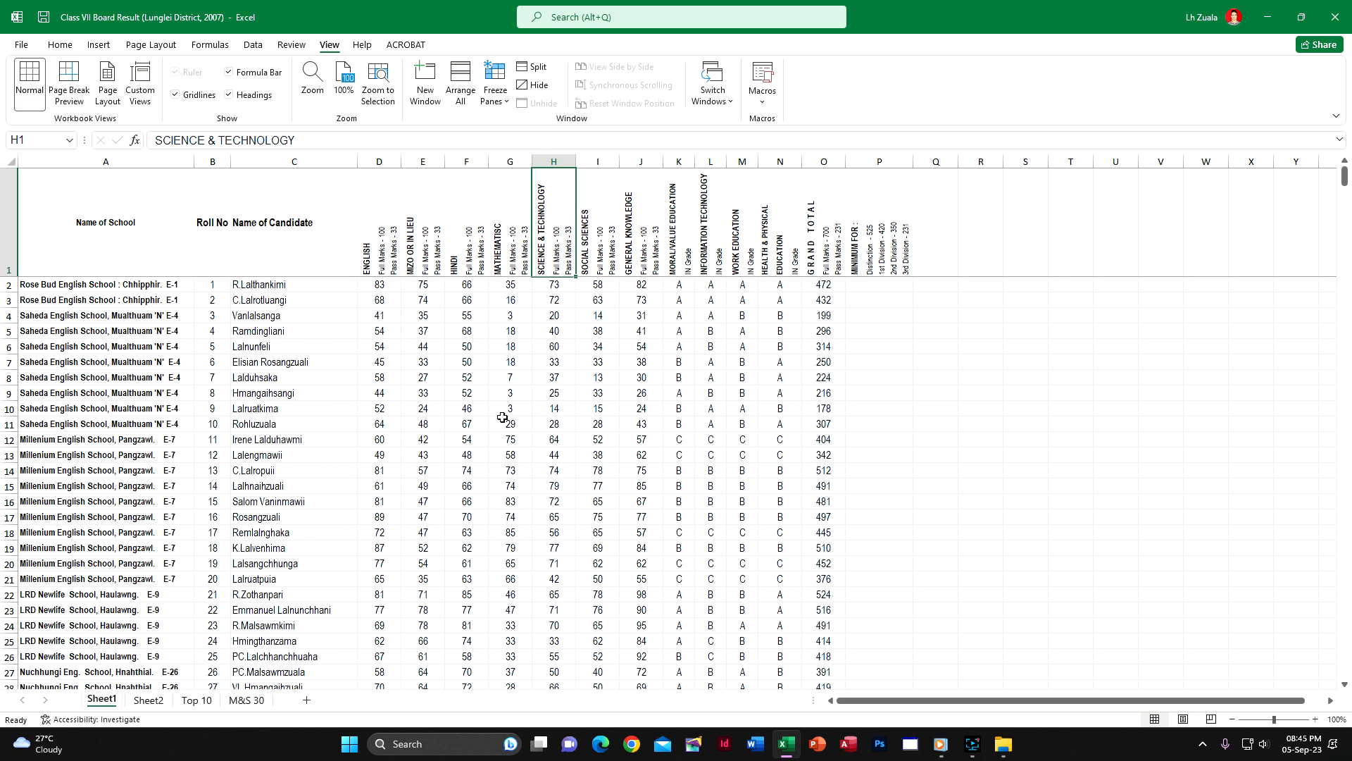
left_click(486, 102)
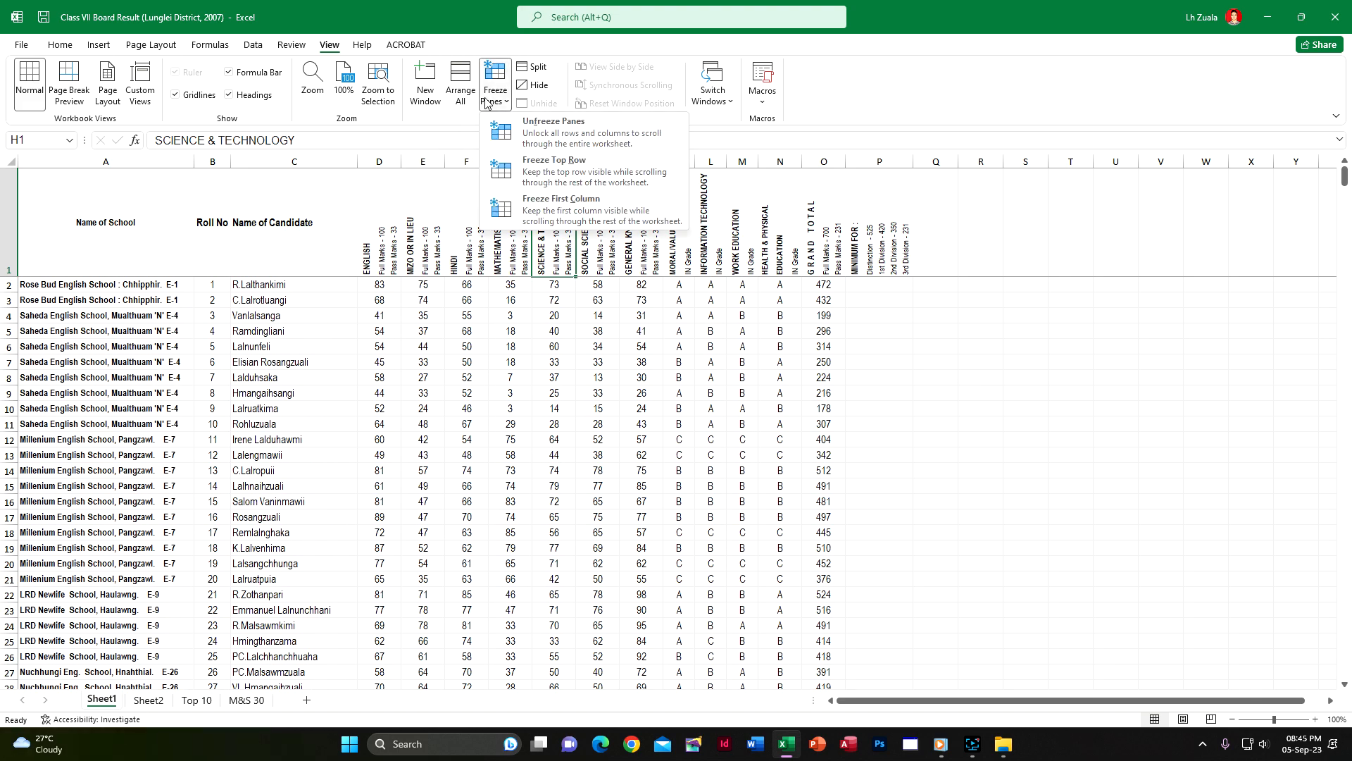
left_click(553, 125)
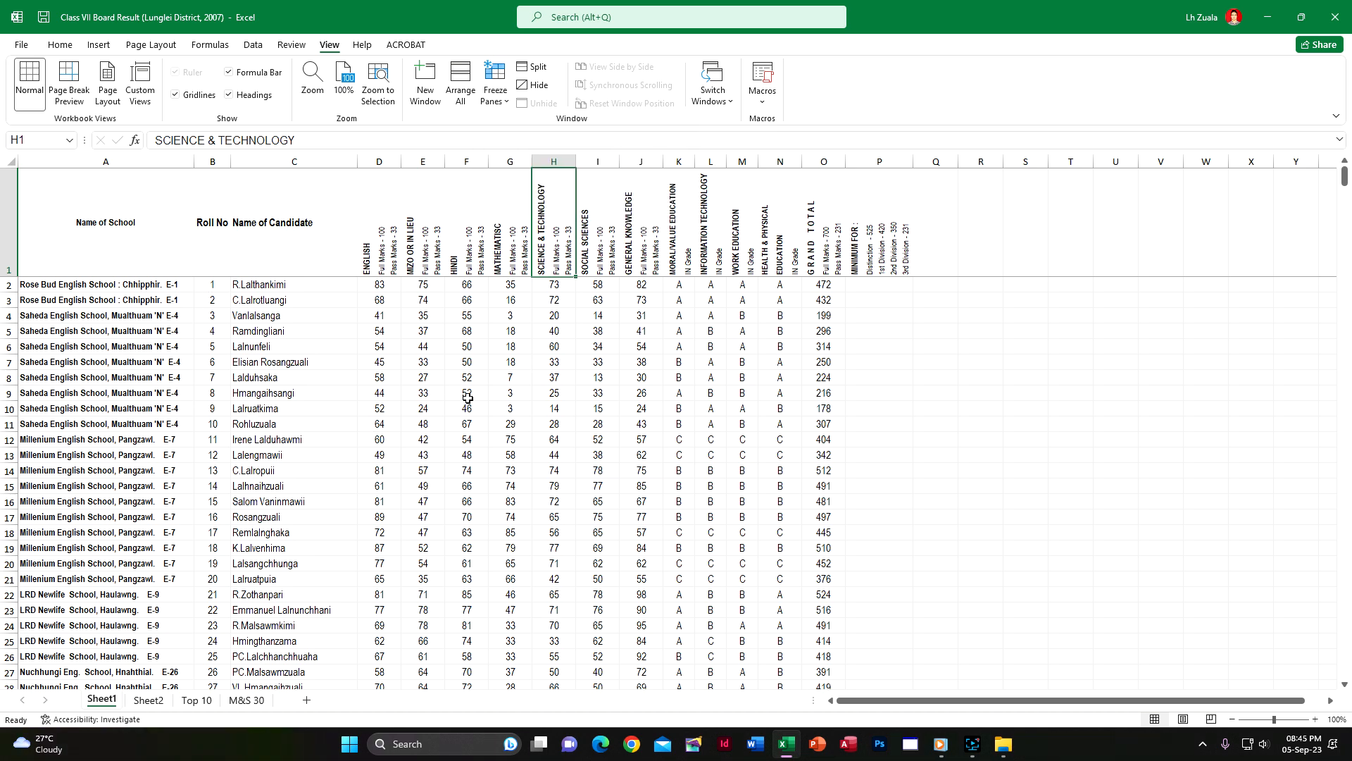
Go to the last entry in the Roll No column, then return to the first candidate rows
left_click(215, 285)
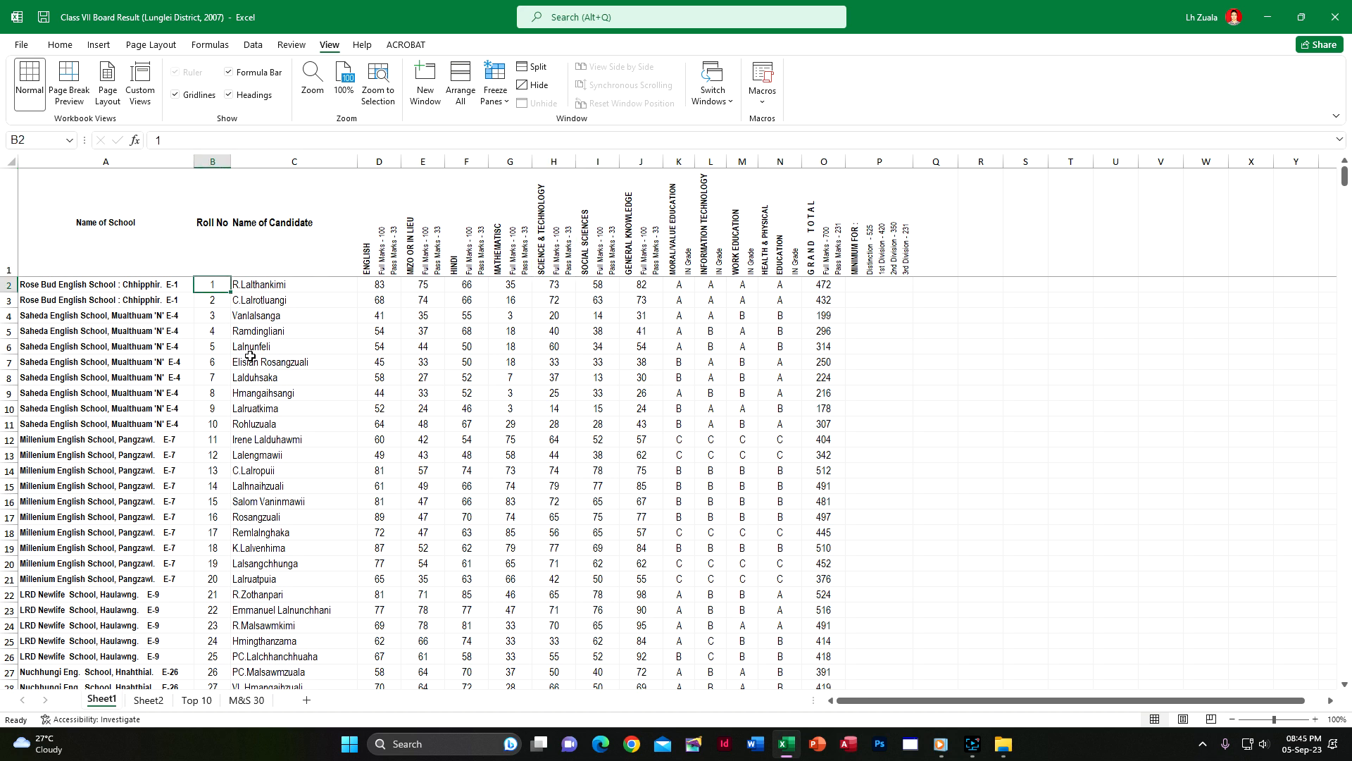
key("ctrl+Down")
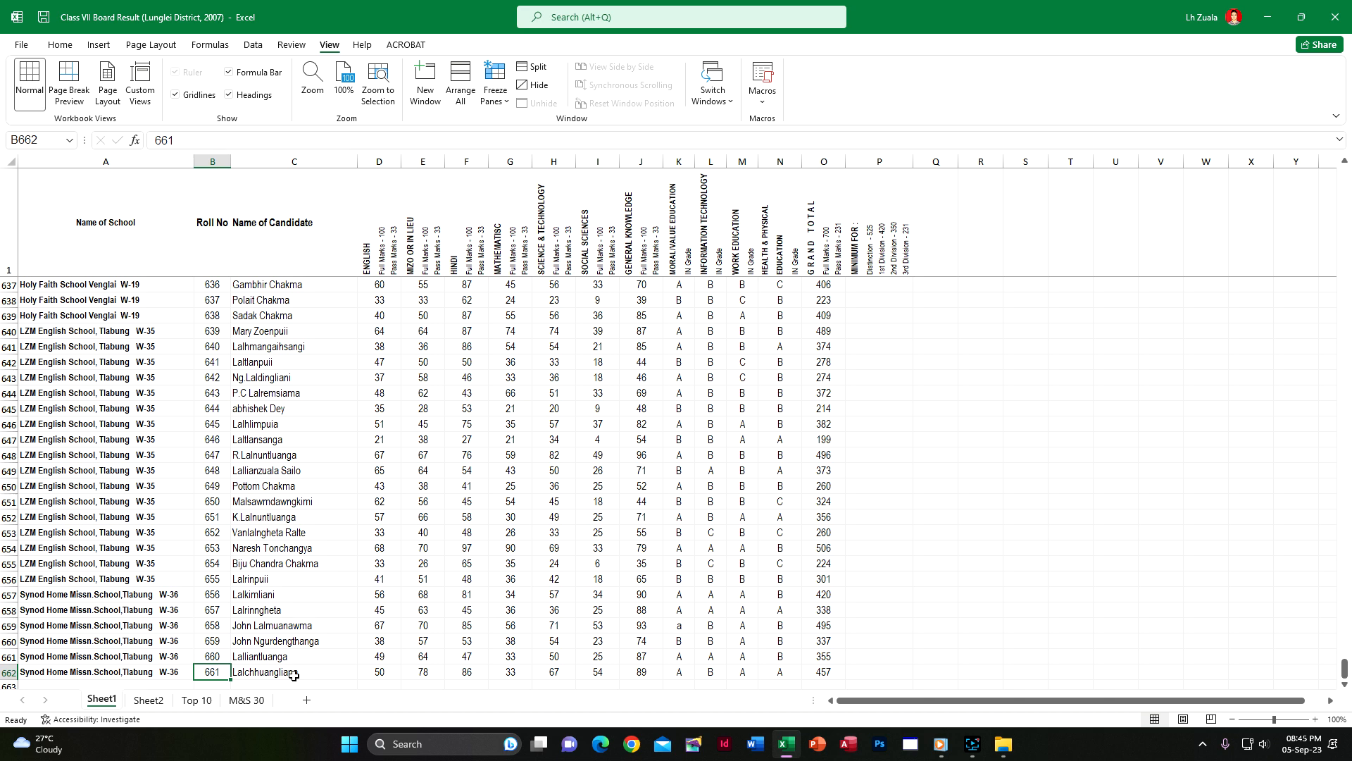
scroll(294, 676, "down", 1)
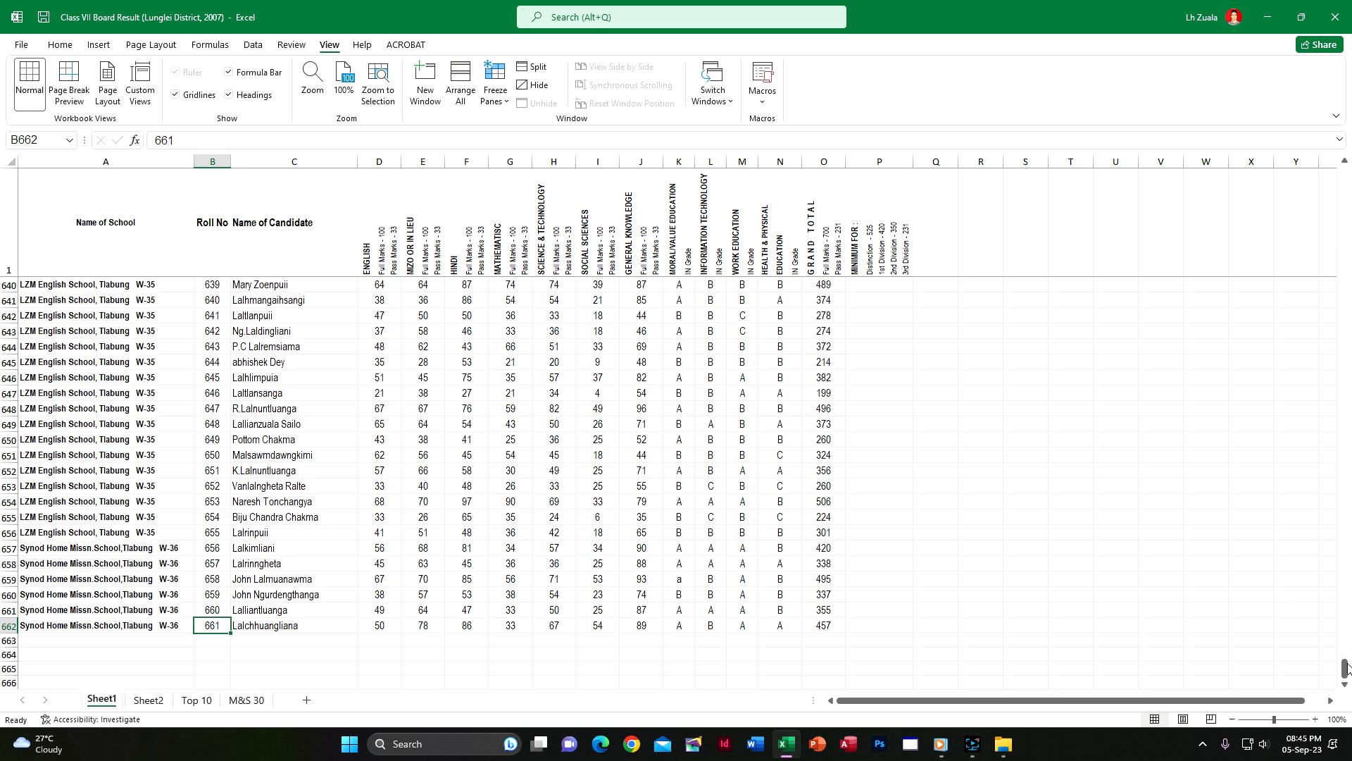
key("ctrl+Up")
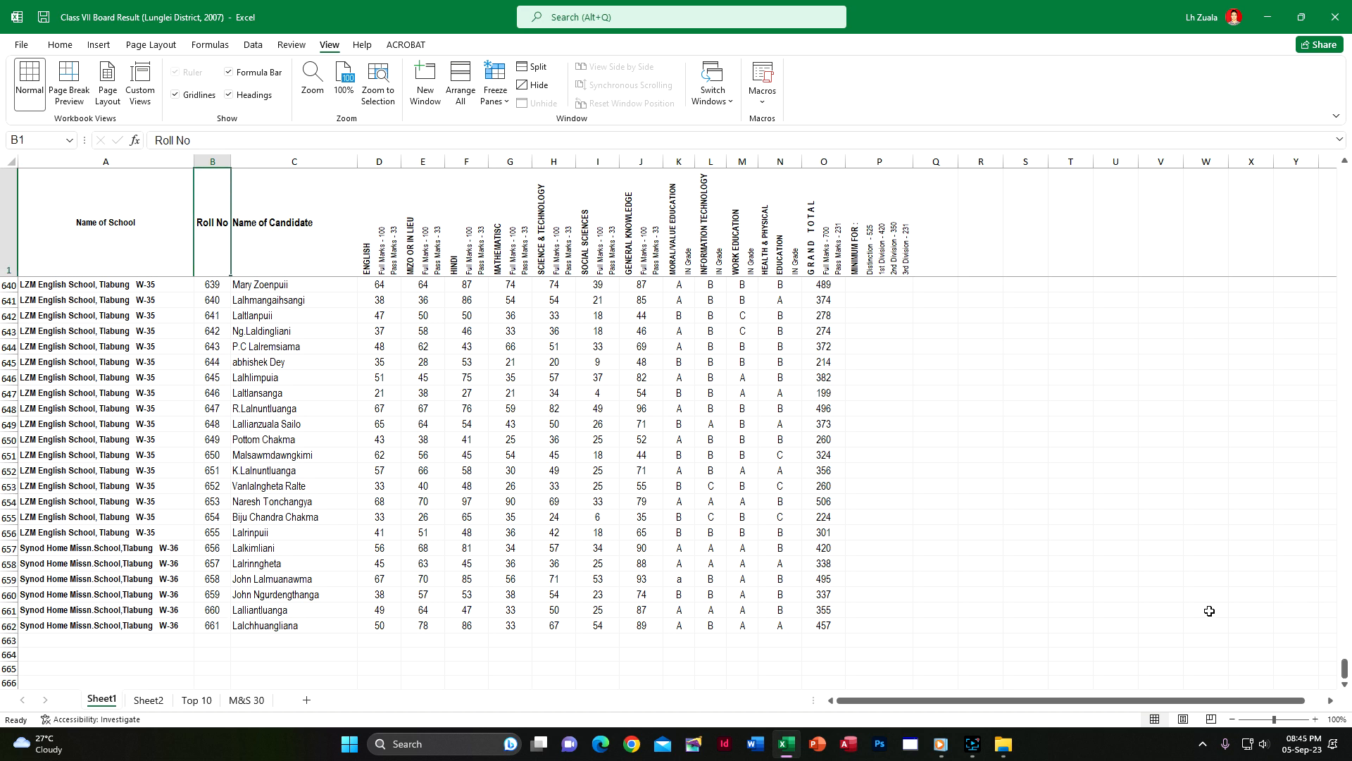
left_click_drag(1344, 669, 1340, 173)
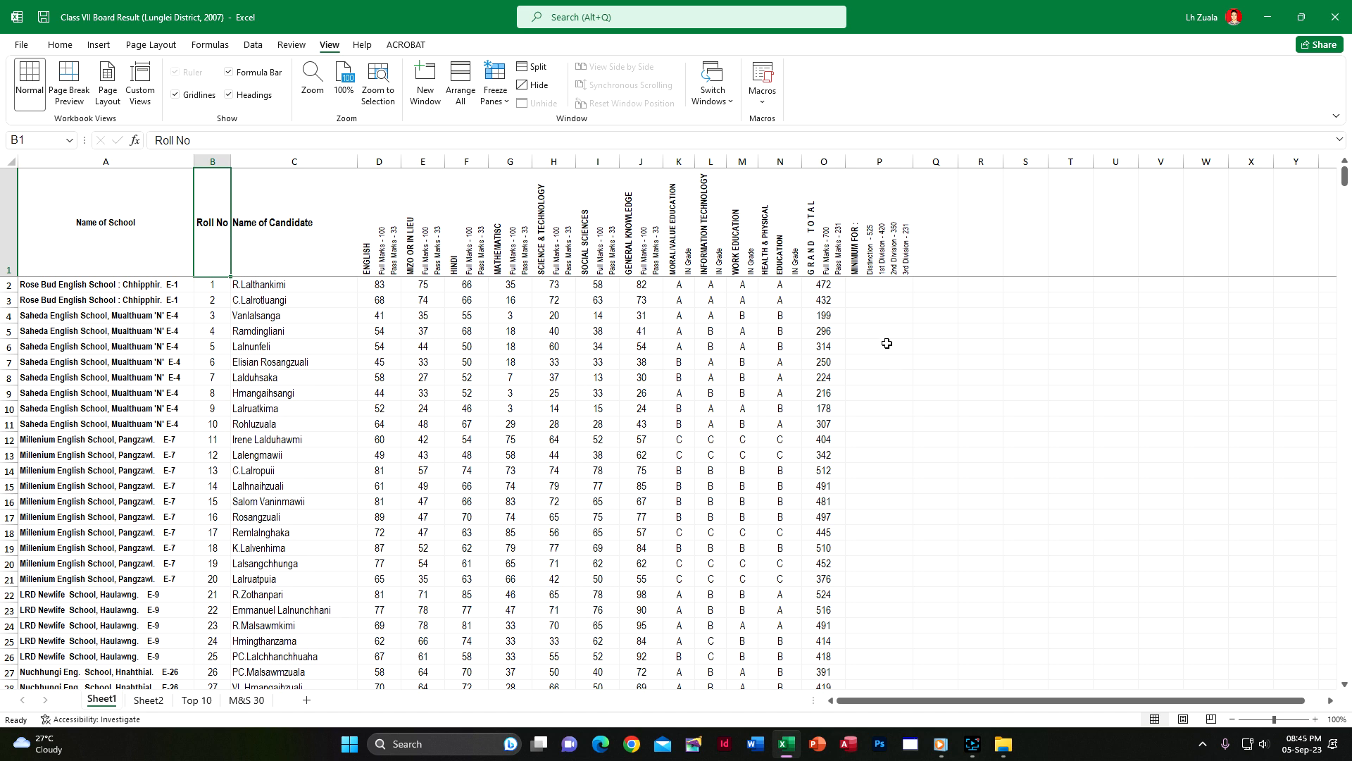
Turn on filtering for the header row, starting from the Grand Total heading in O1
left_click(818, 261)
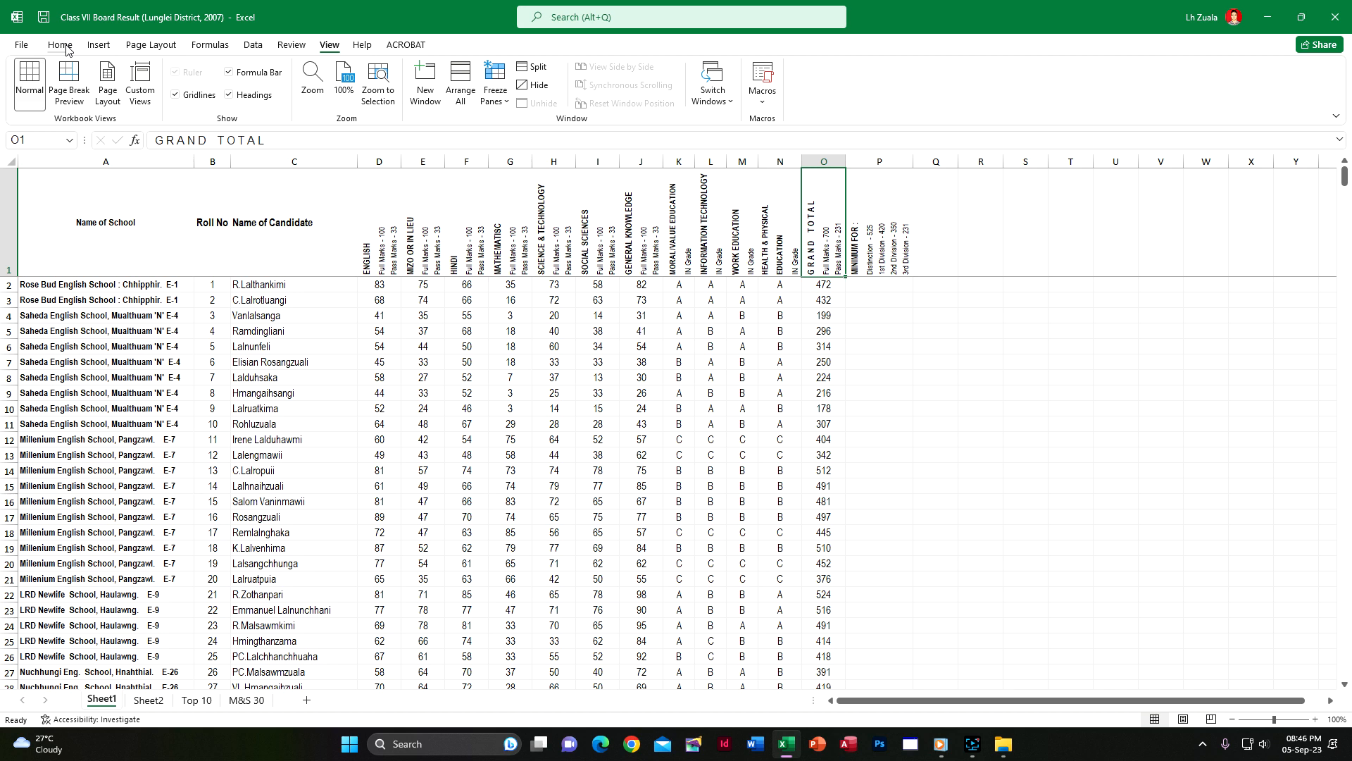
left_click(250, 49)
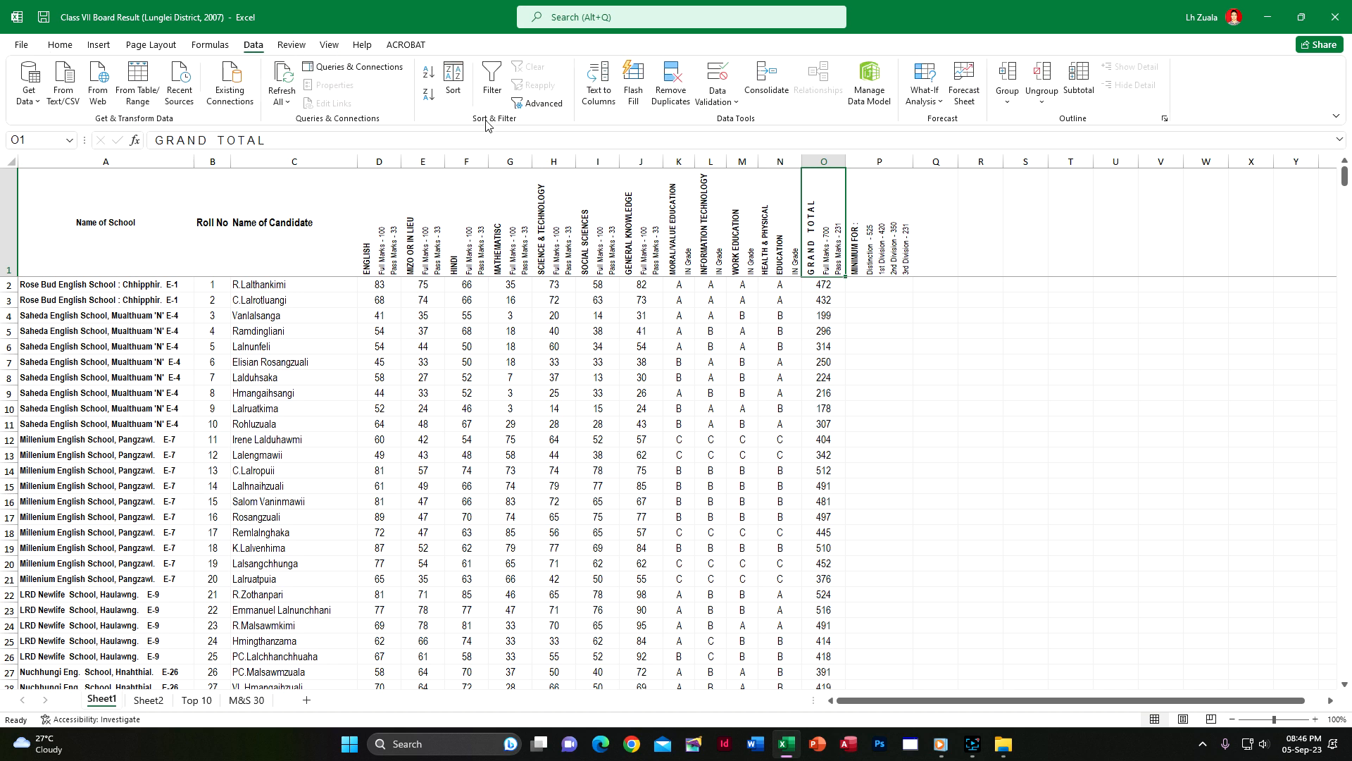
left_click(487, 92)
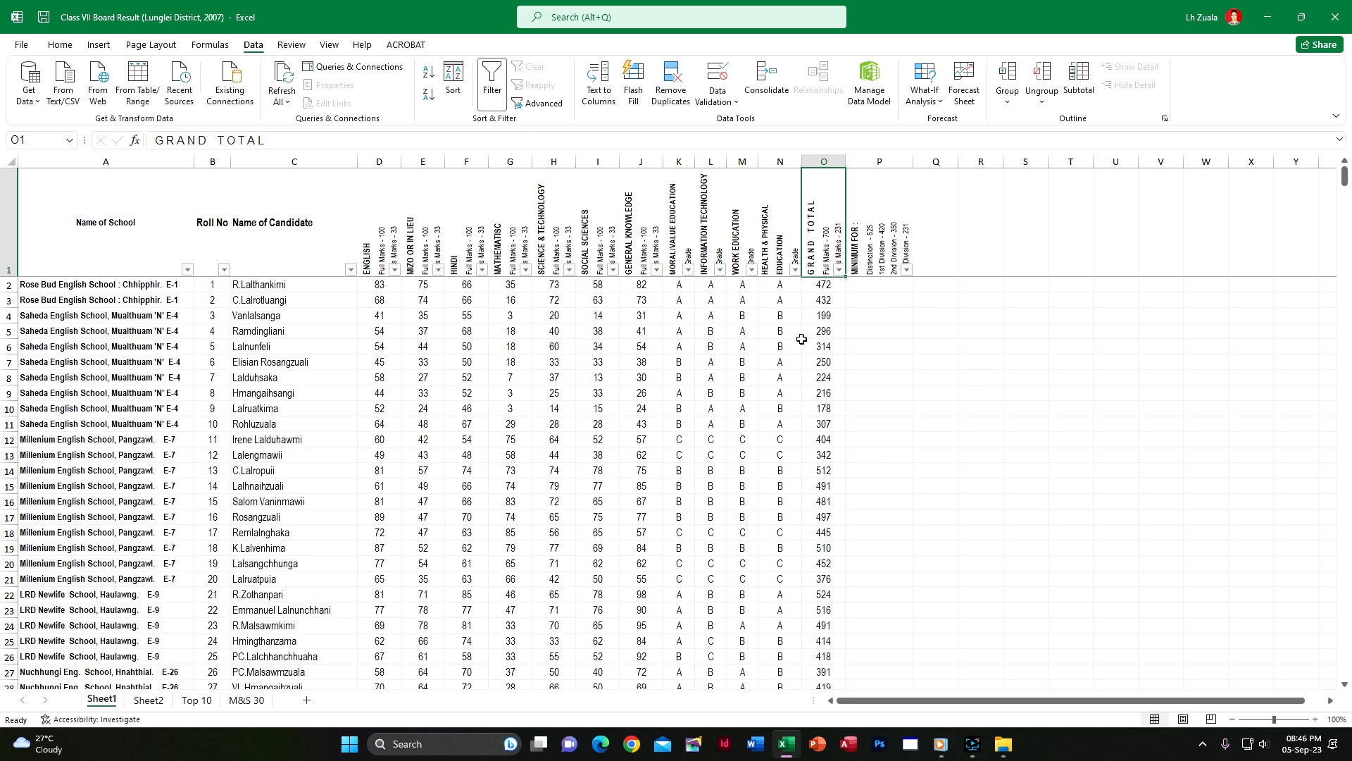
Re-enter the first candidate's grand total in O2 as =SUM(D2:J2), covering the English to General Knowledge marks
double_click(838, 286)
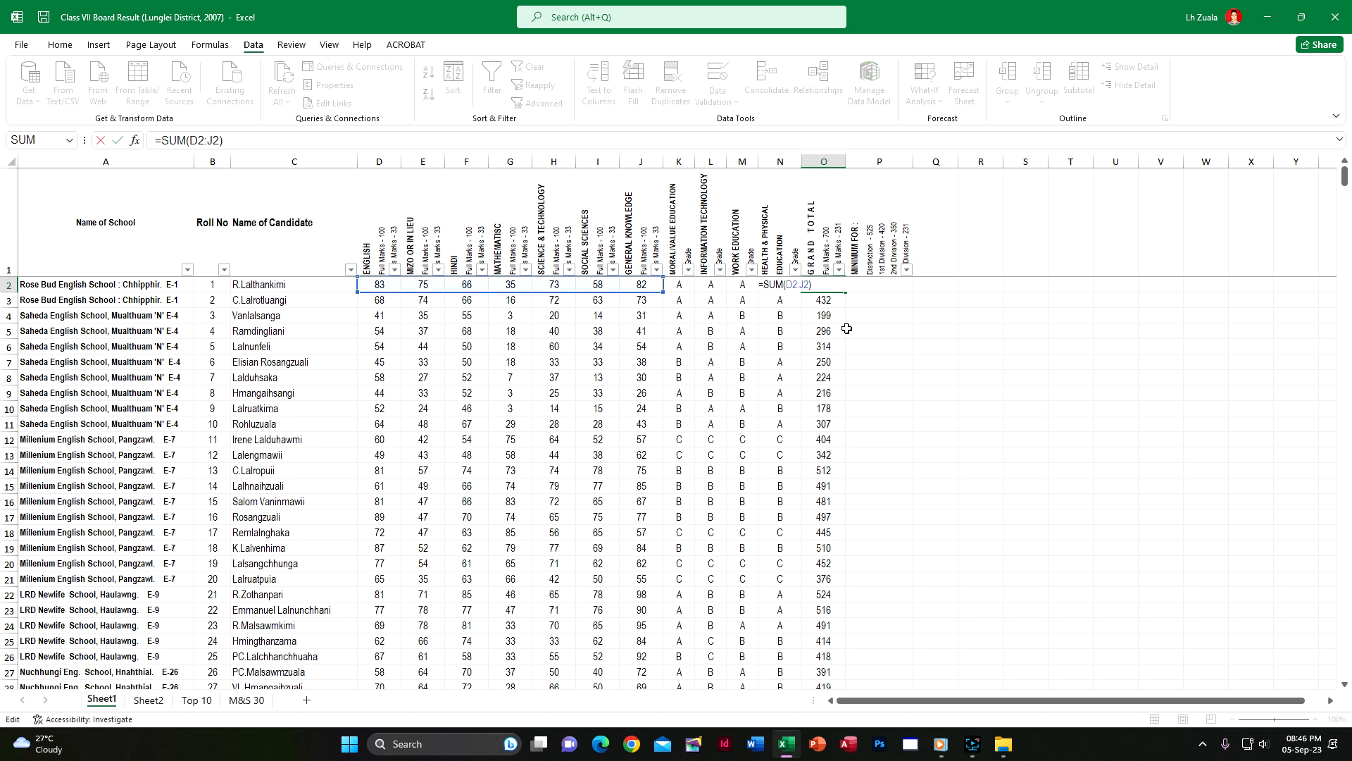
key("Escape")
double_click(824, 285)
key("Escape")
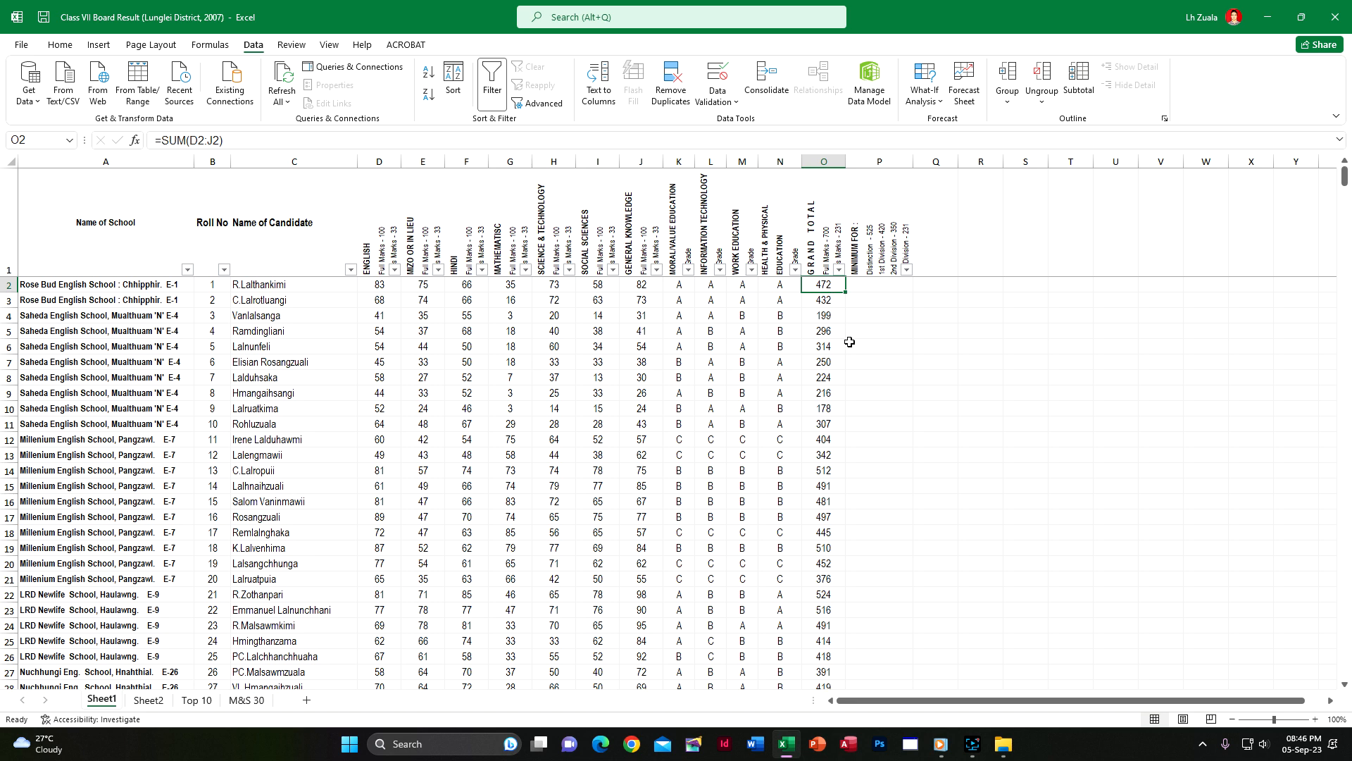
type("=")
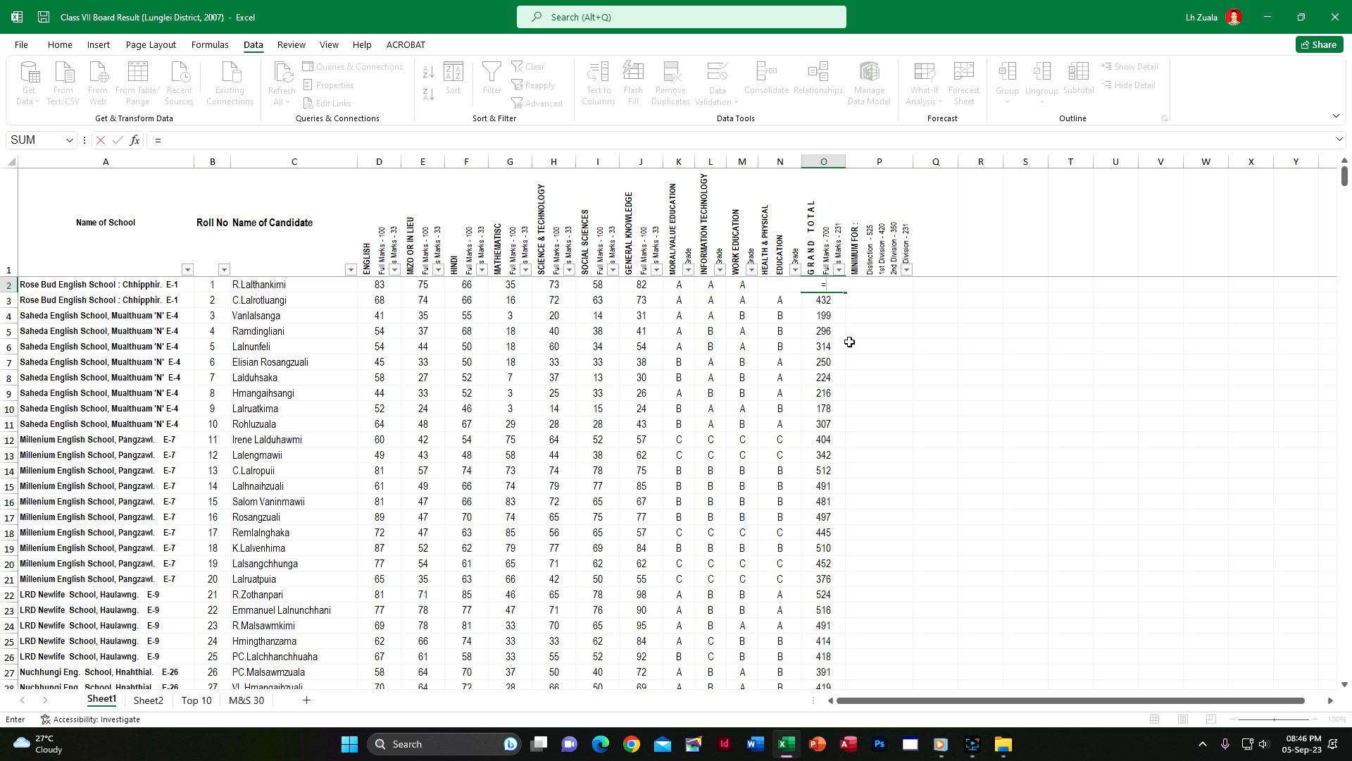
type("sum")
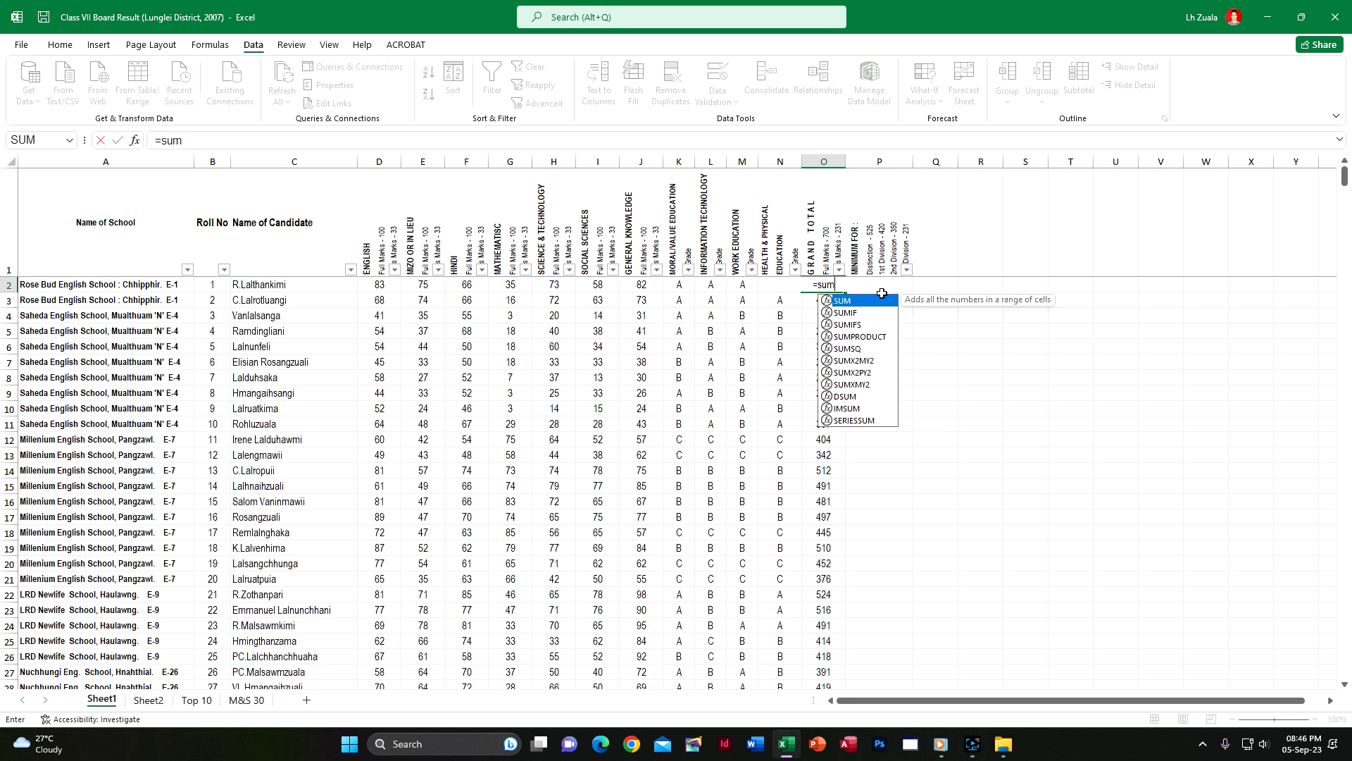
double_click(858, 302)
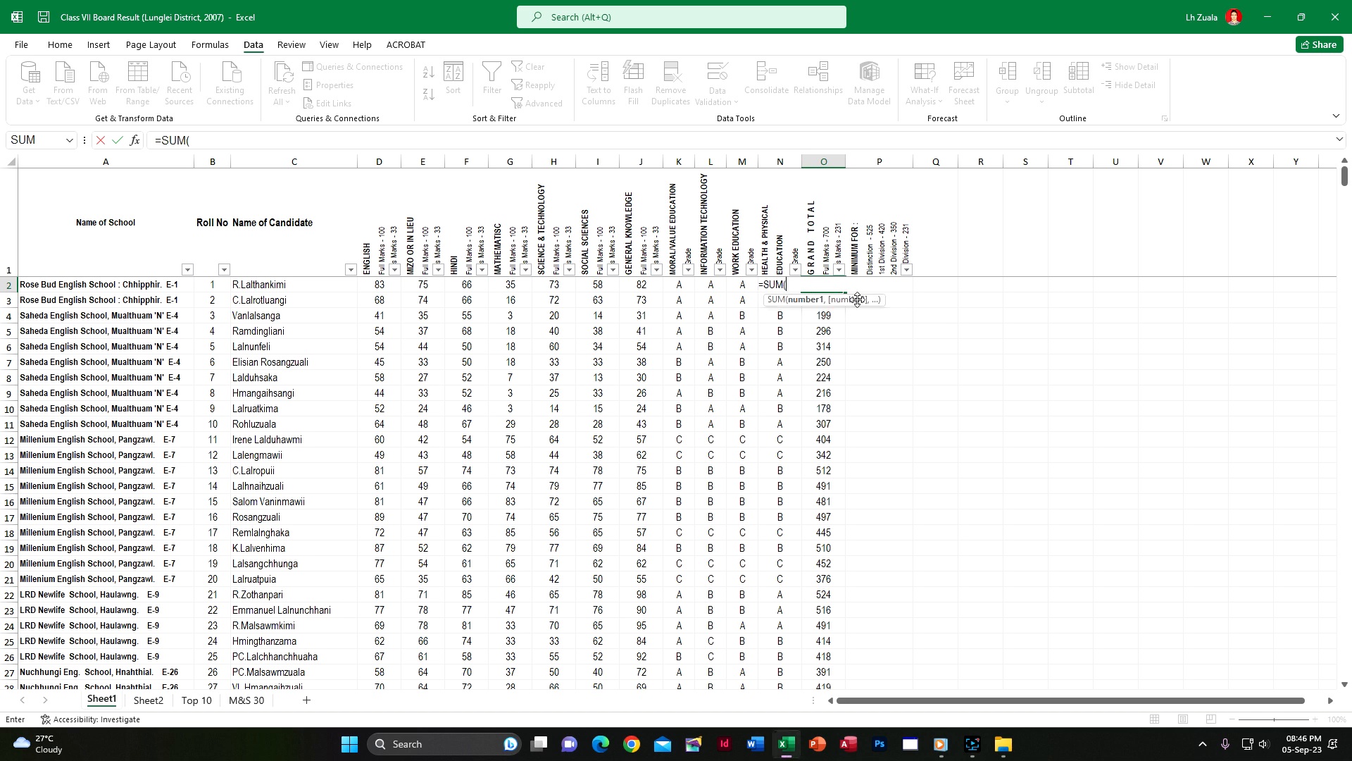
left_click_drag(374, 286, 638, 287)
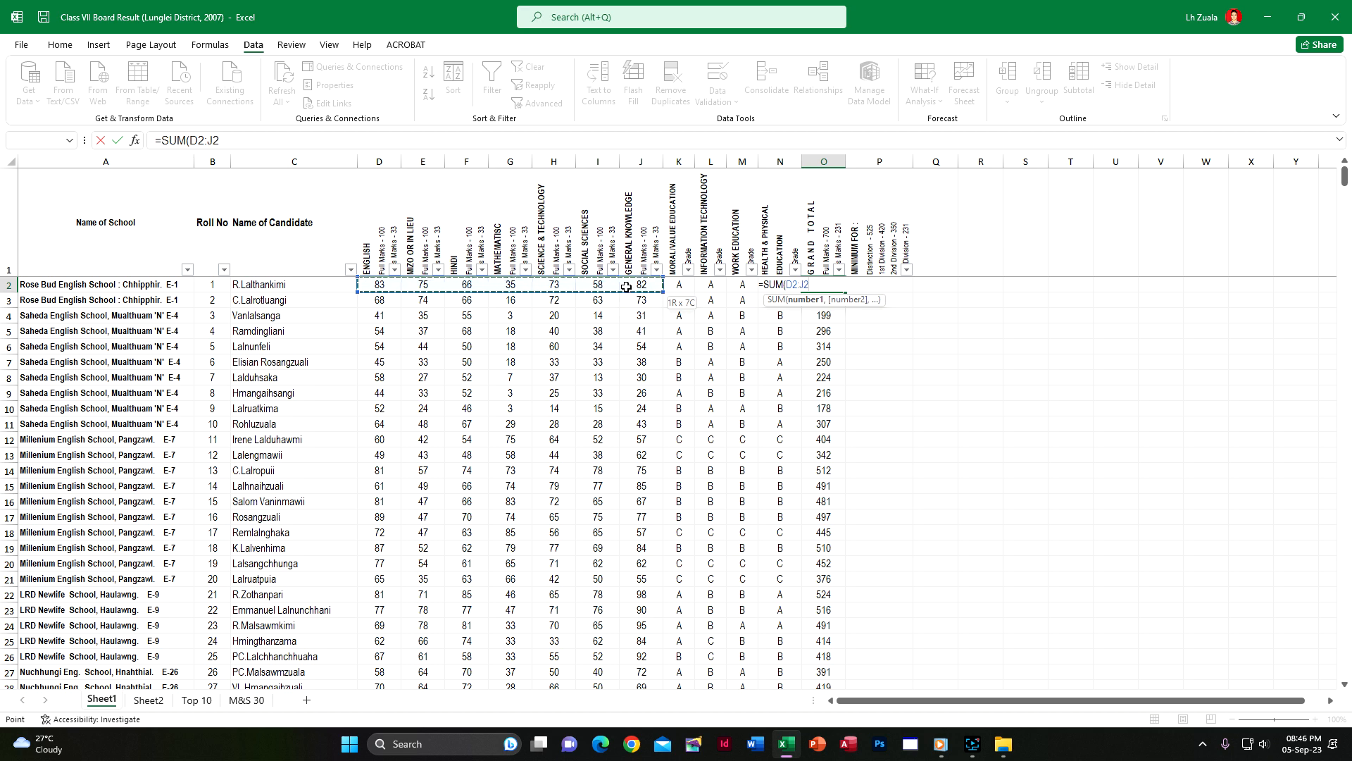
key("Return")
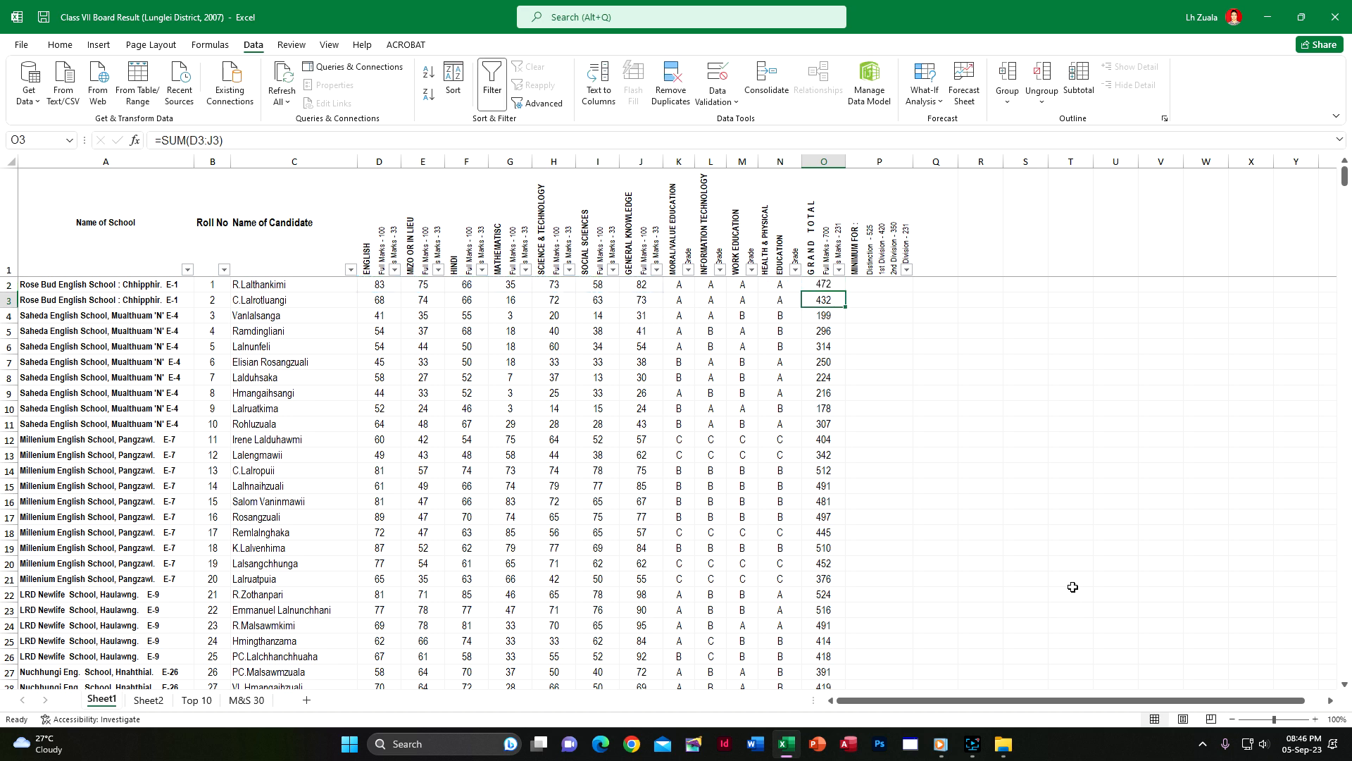
Inspect the SUM formulas in Grand Total cells O3 and O2 without changing them
double_click(830, 301)
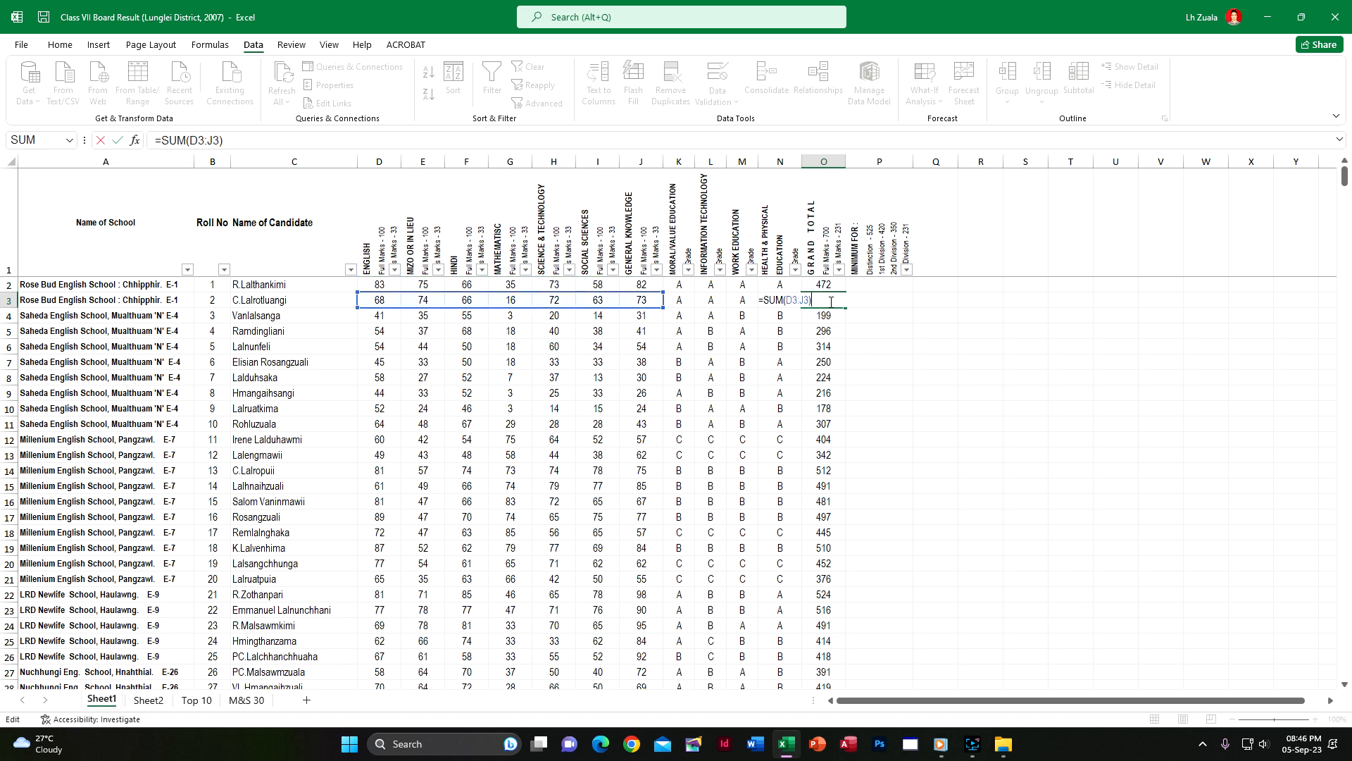
left_click(836, 289)
double_click(838, 289)
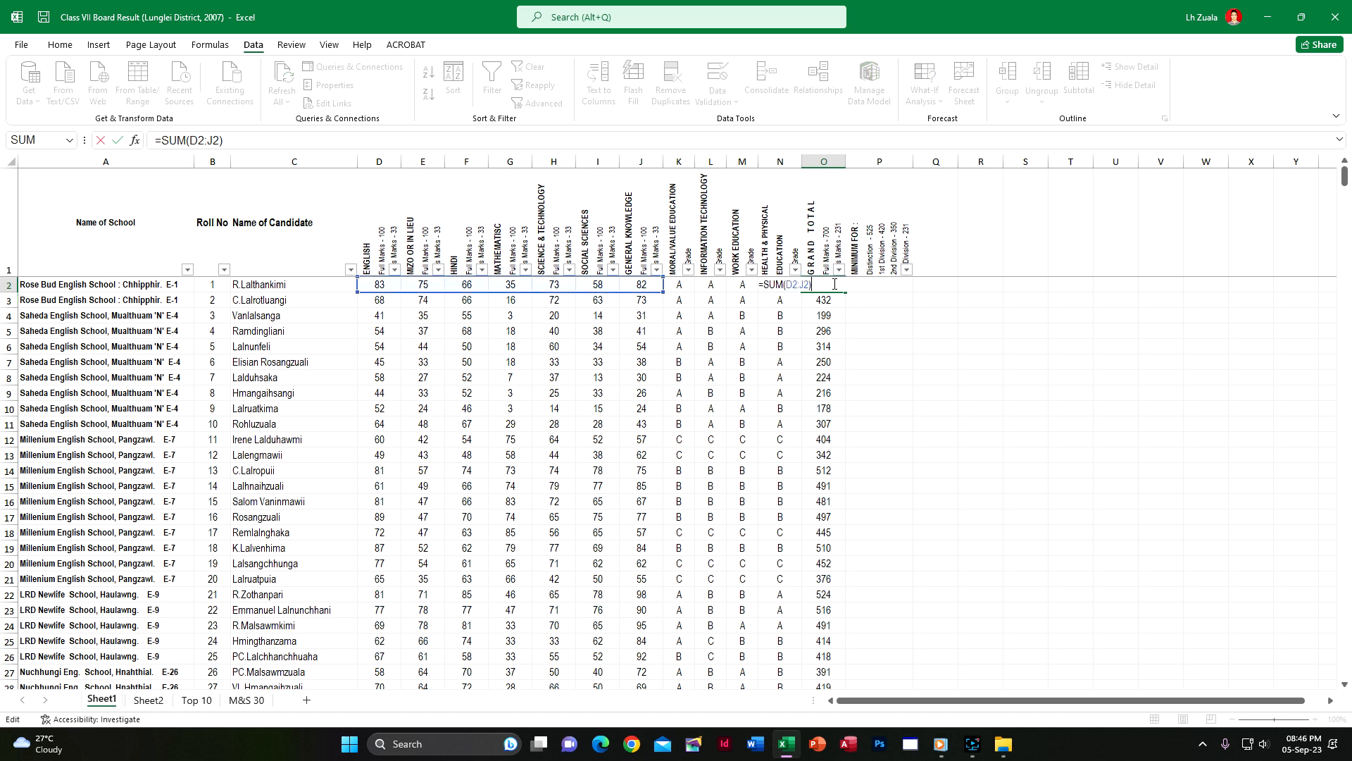
key("Escape")
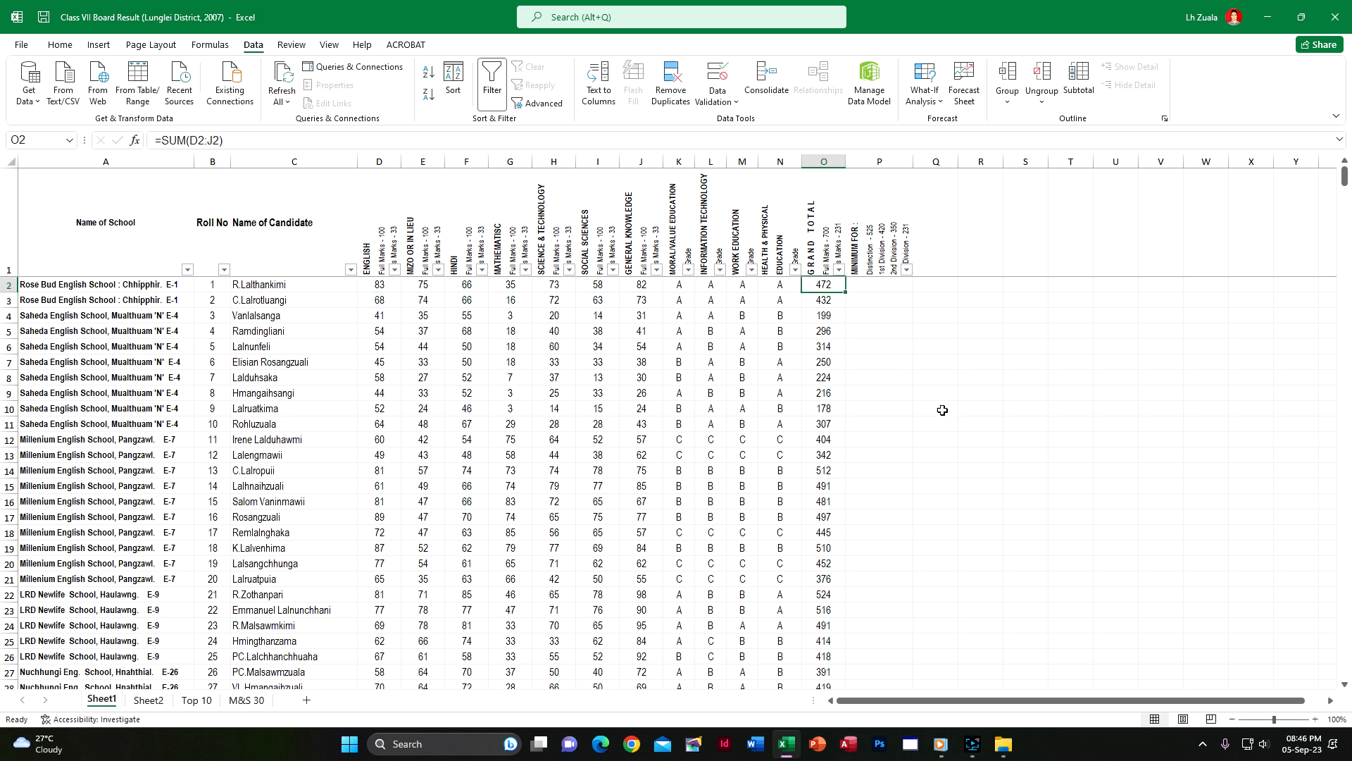
Enter a trial SUM of the English marks from D2 downward in the empty cell Q10, then clear that cell
left_click(943, 409)
type("=sum")
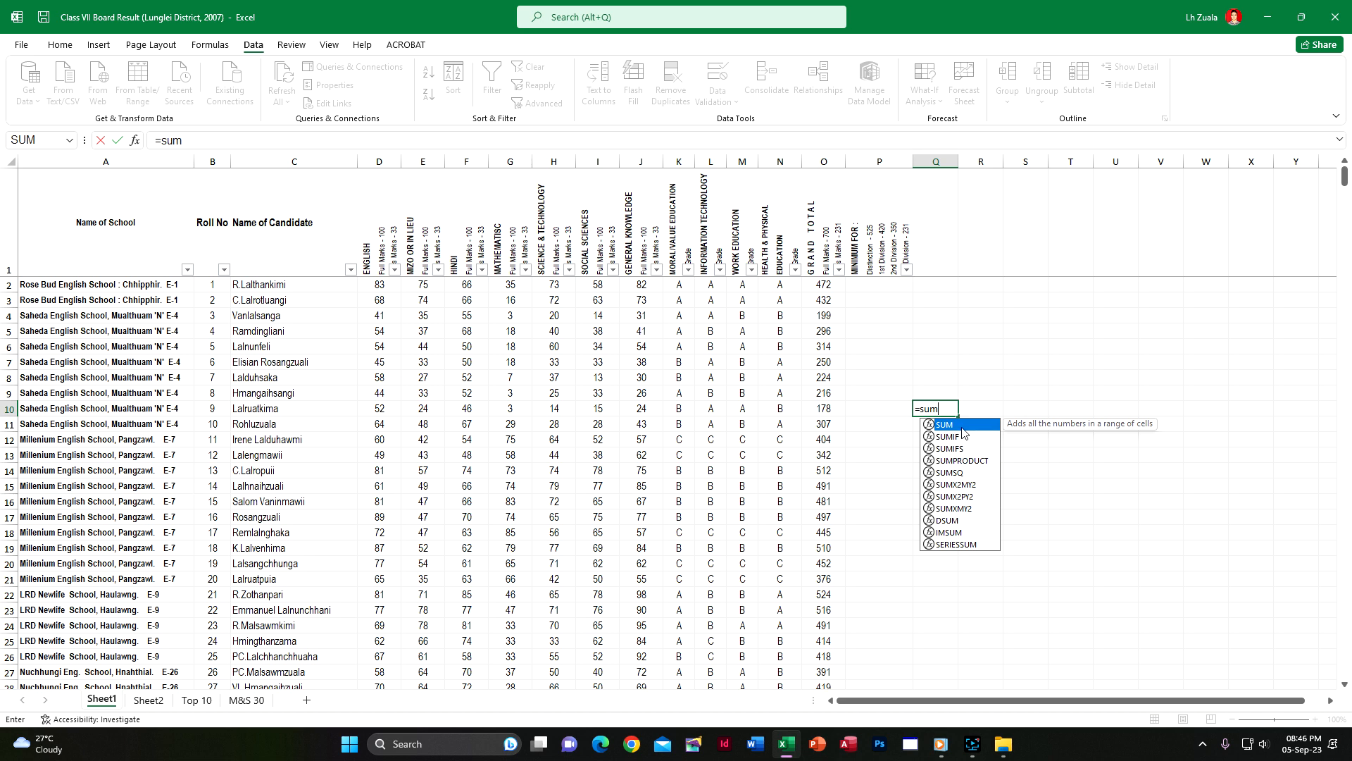
double_click(950, 427)
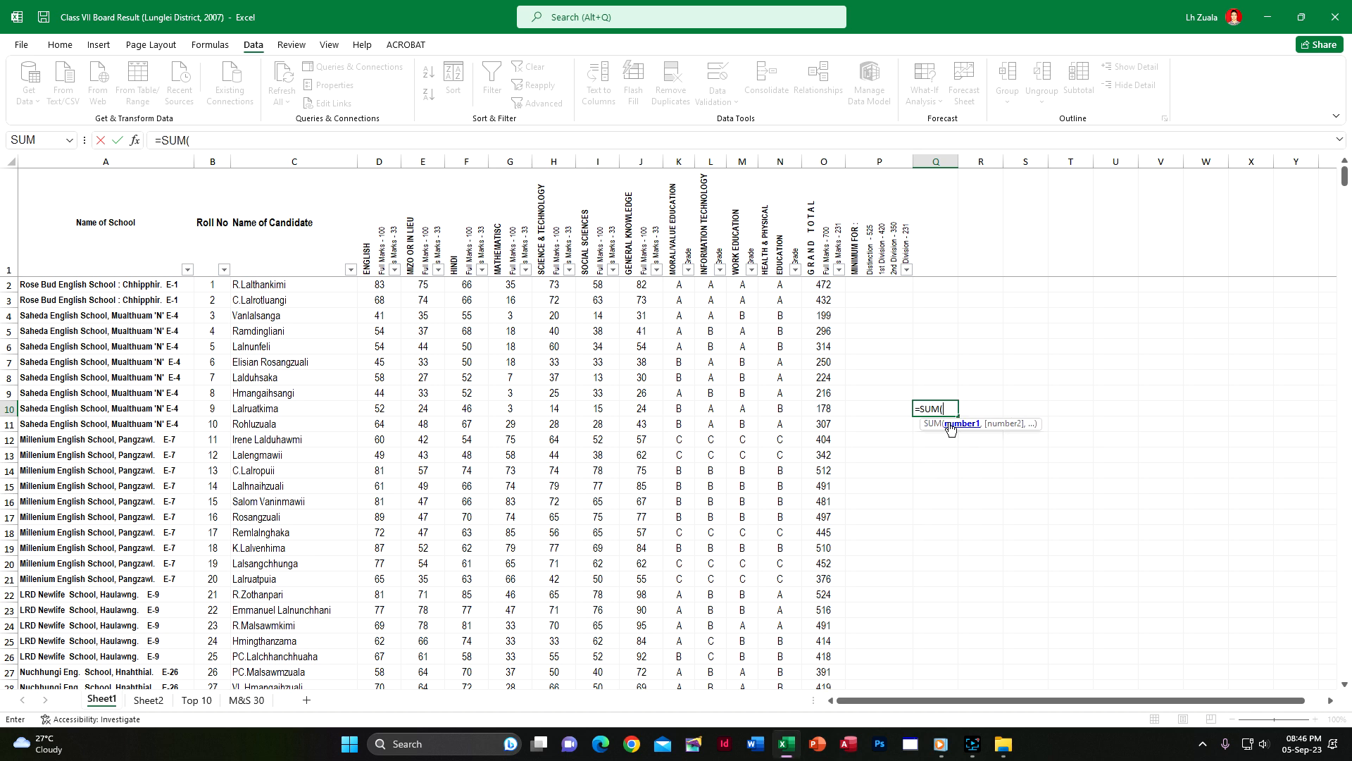
left_click_drag(384, 285, 388, 479)
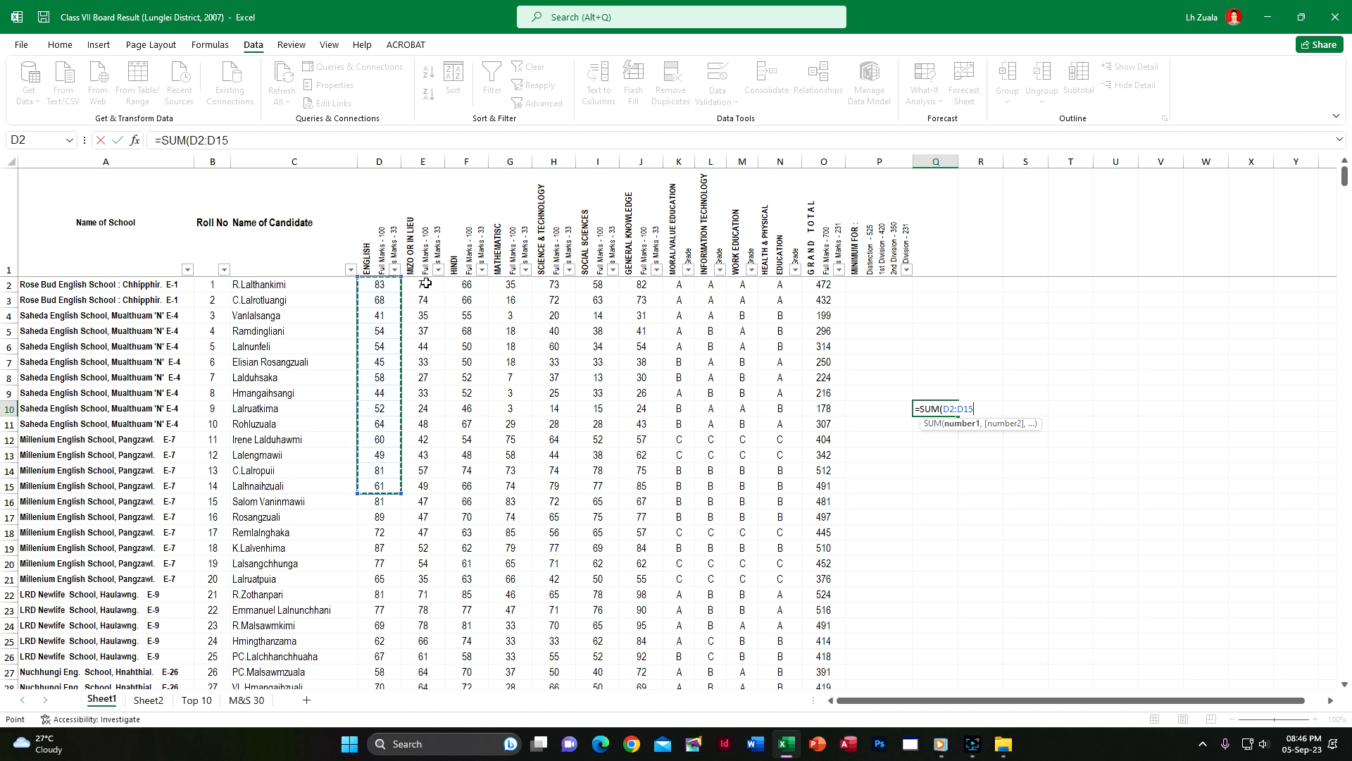
left_click_drag(378, 283, 378, 500)
key("Return")
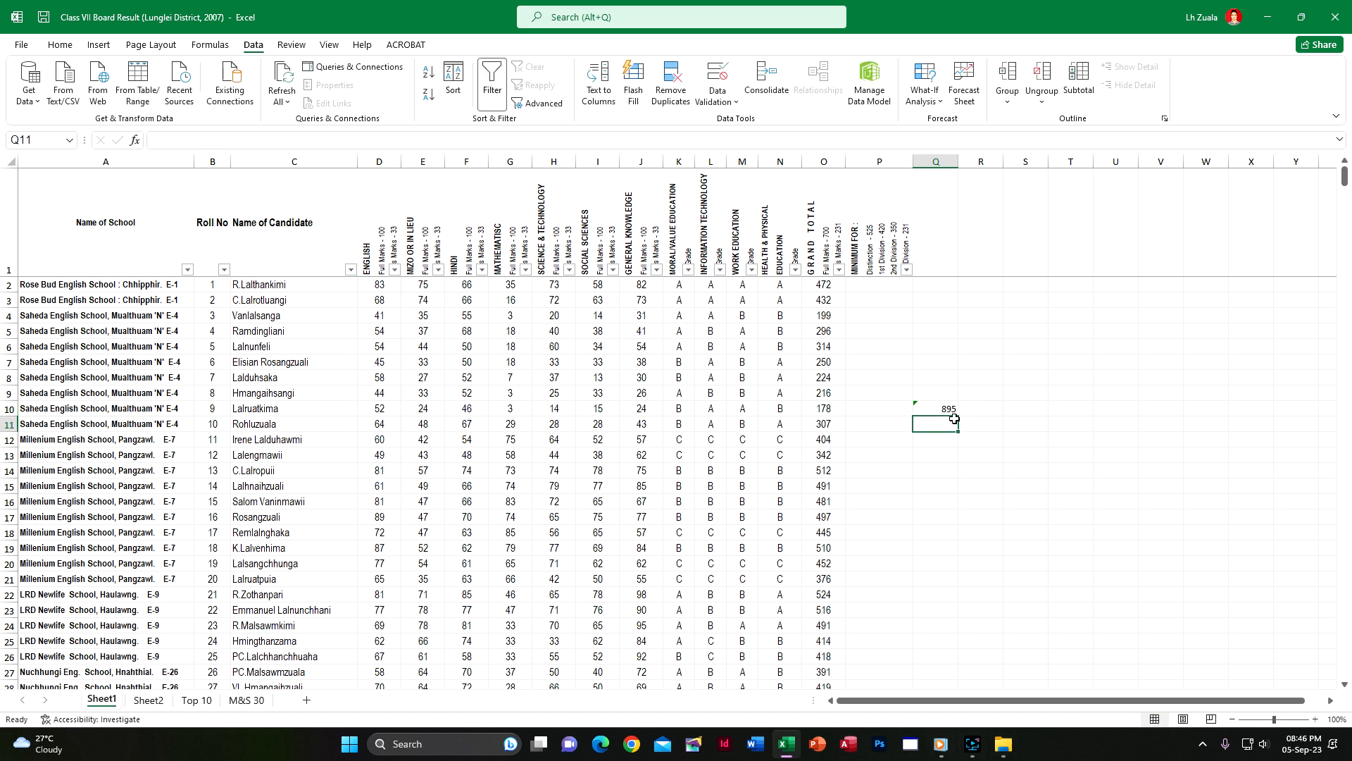
left_click(947, 409)
key("Delete")
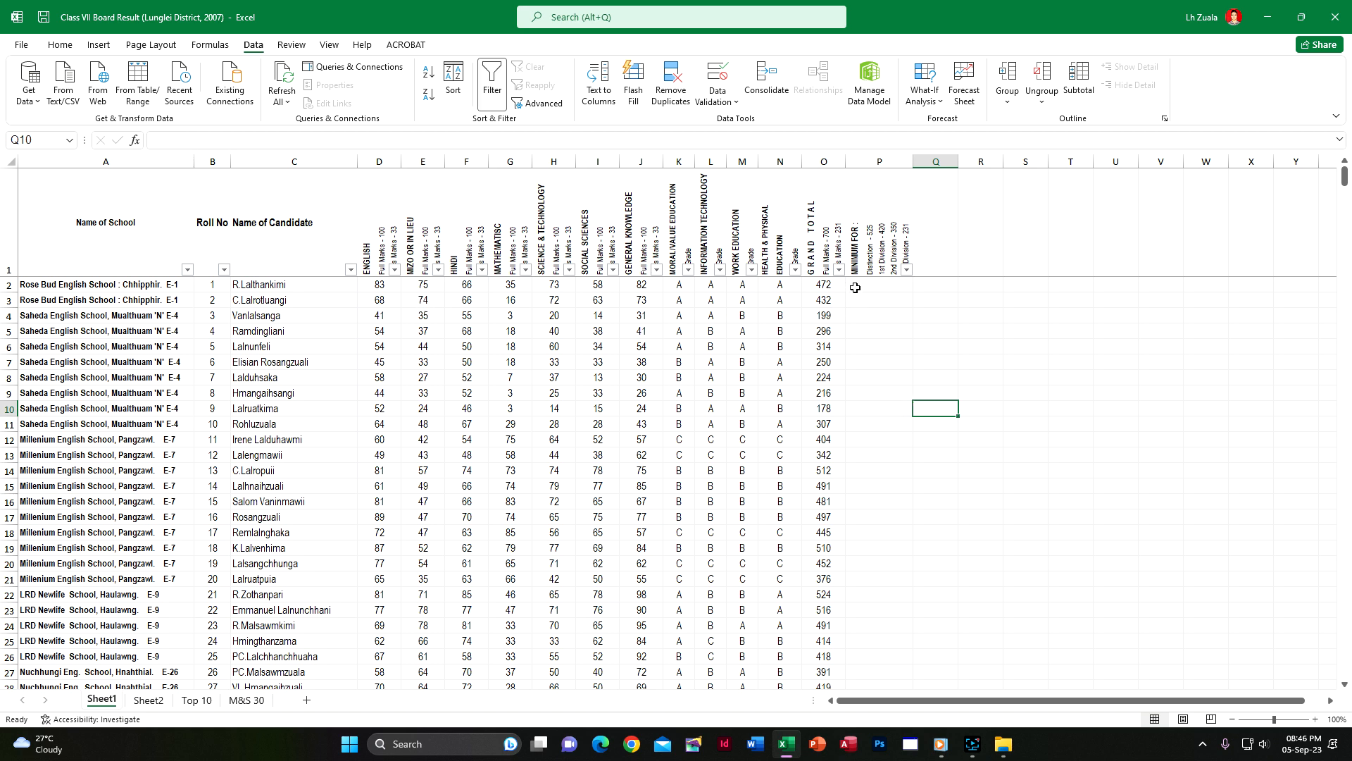
Filter the Grand Total column to show only candidates with totals less than 231
left_click(840, 271)
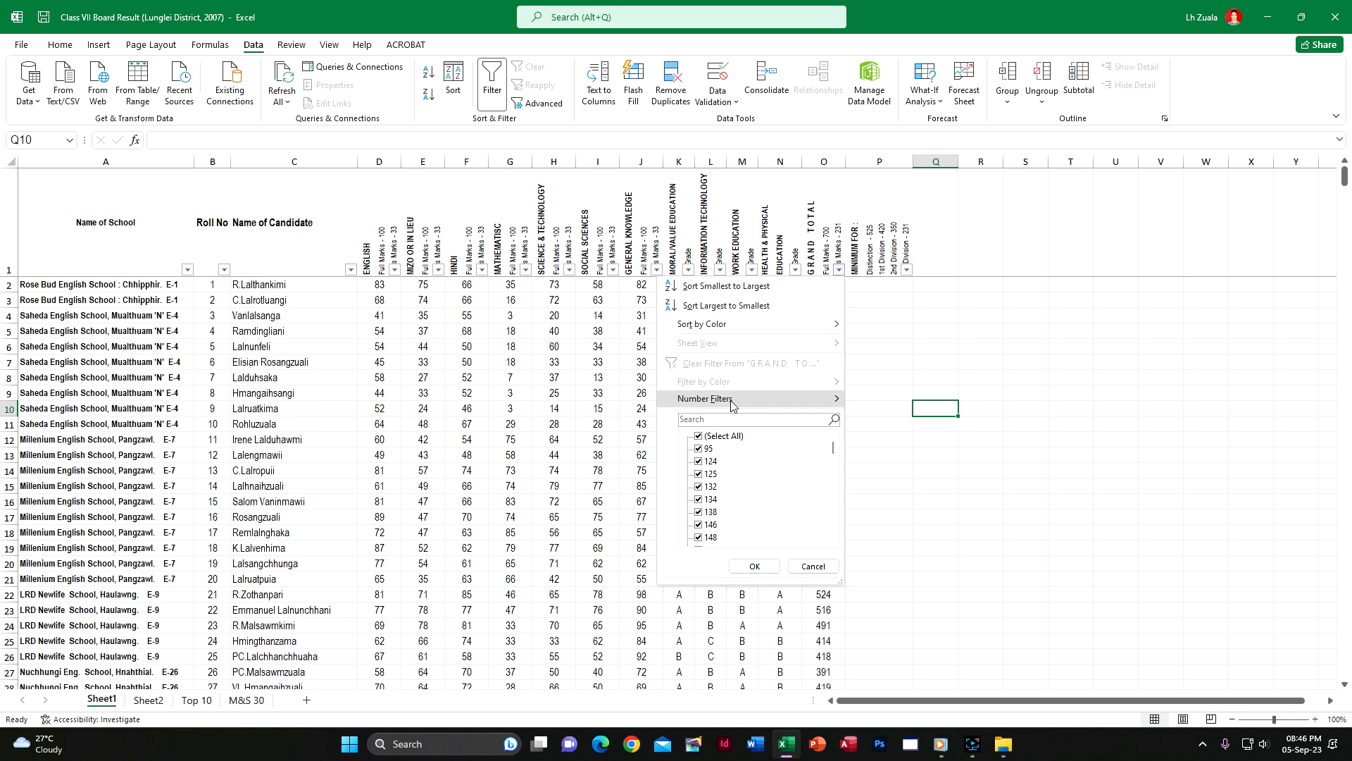
mouse_move(733, 400)
left_click(884, 483)
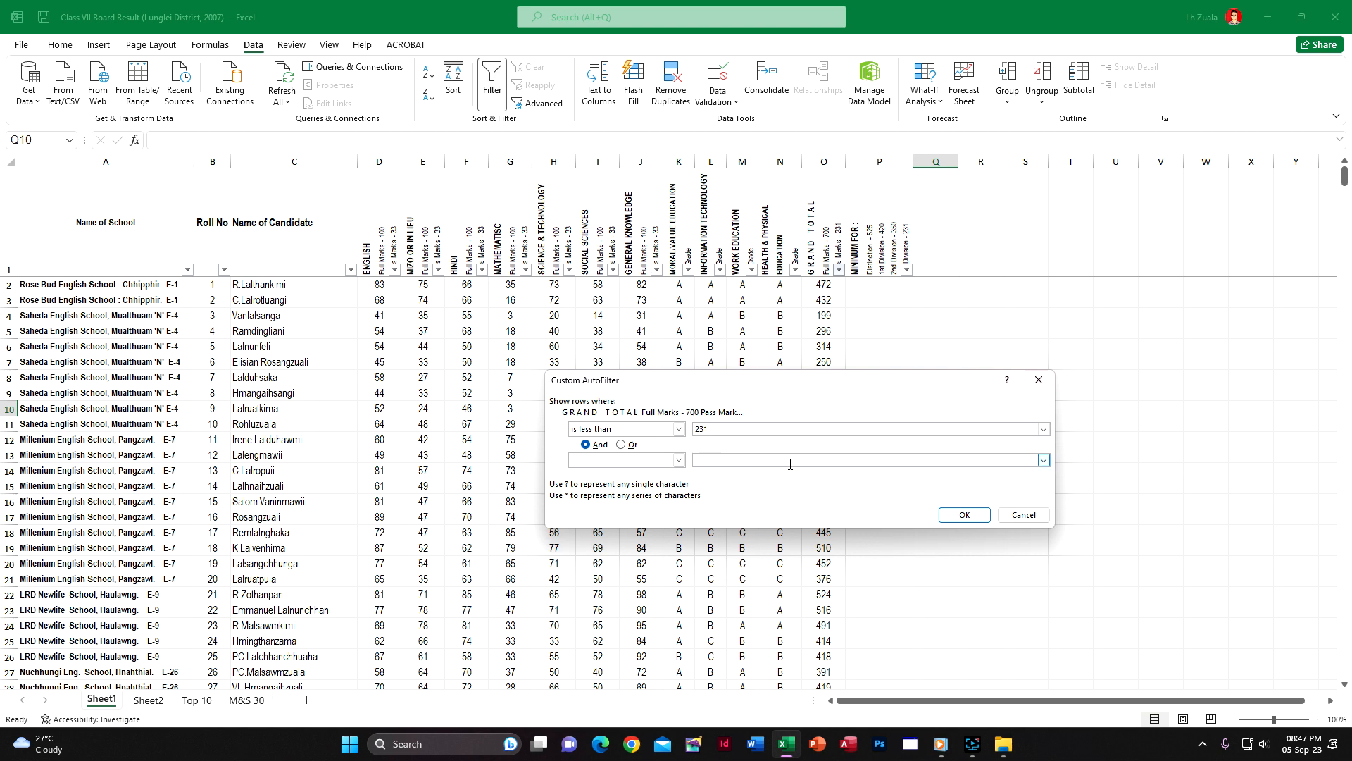
left_click(962, 515)
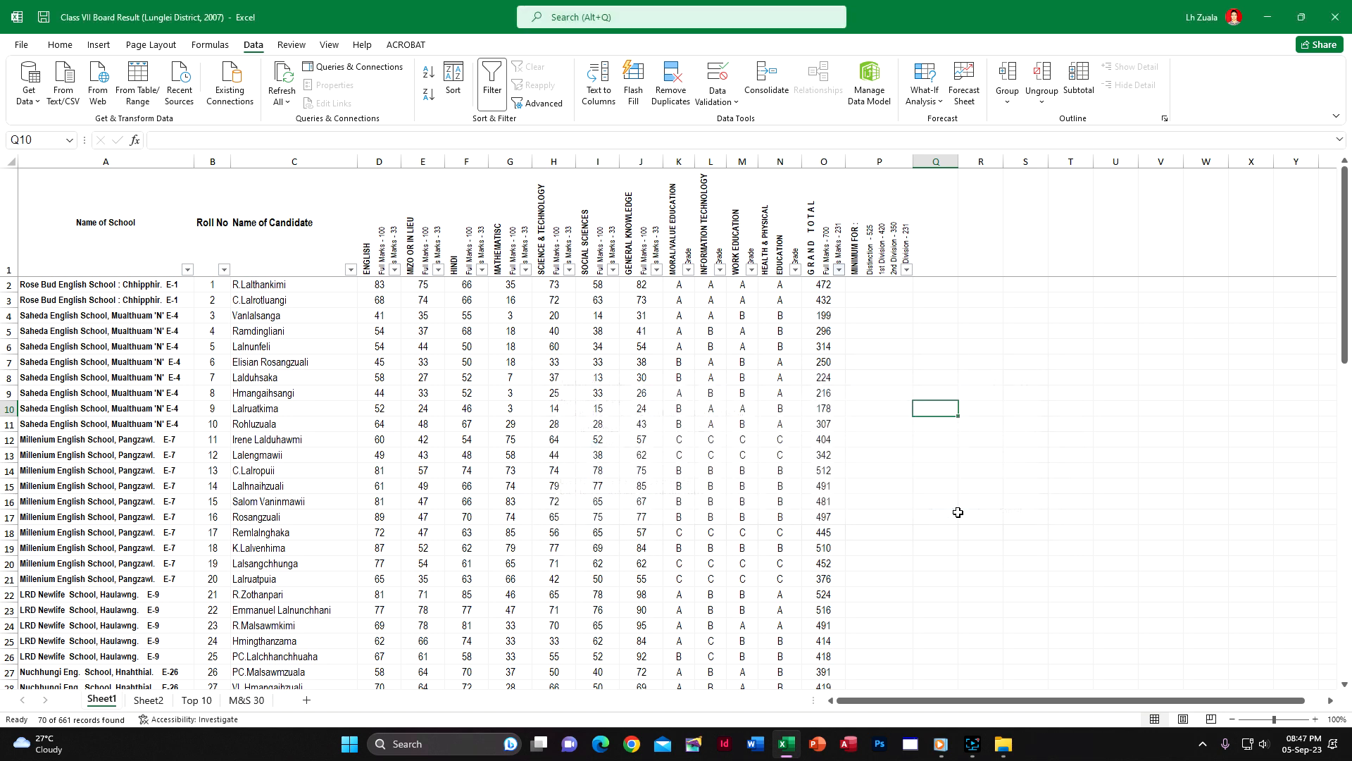
Enter F in the division column for the first filtered candidate (P4) and fill it down through all filtered rows
left_click(867, 288)
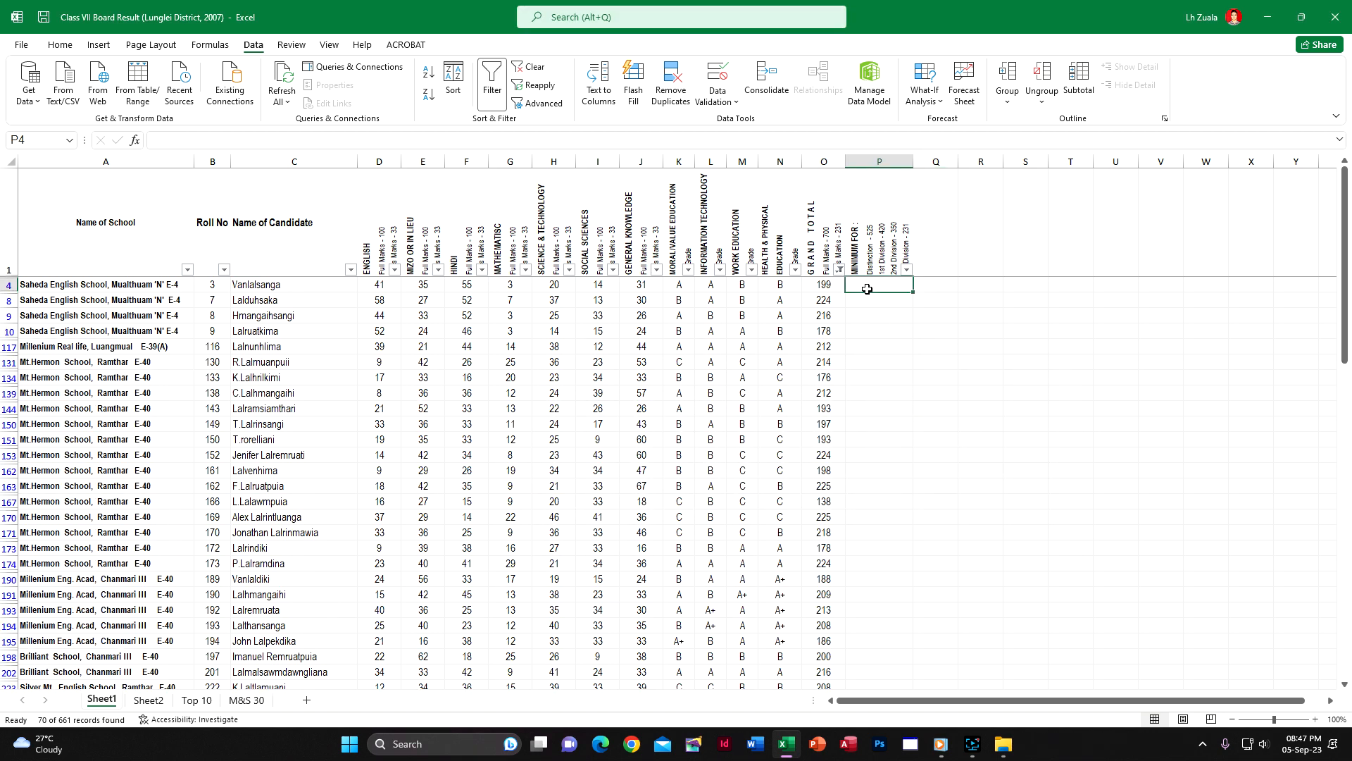
type("F")
key("Return")
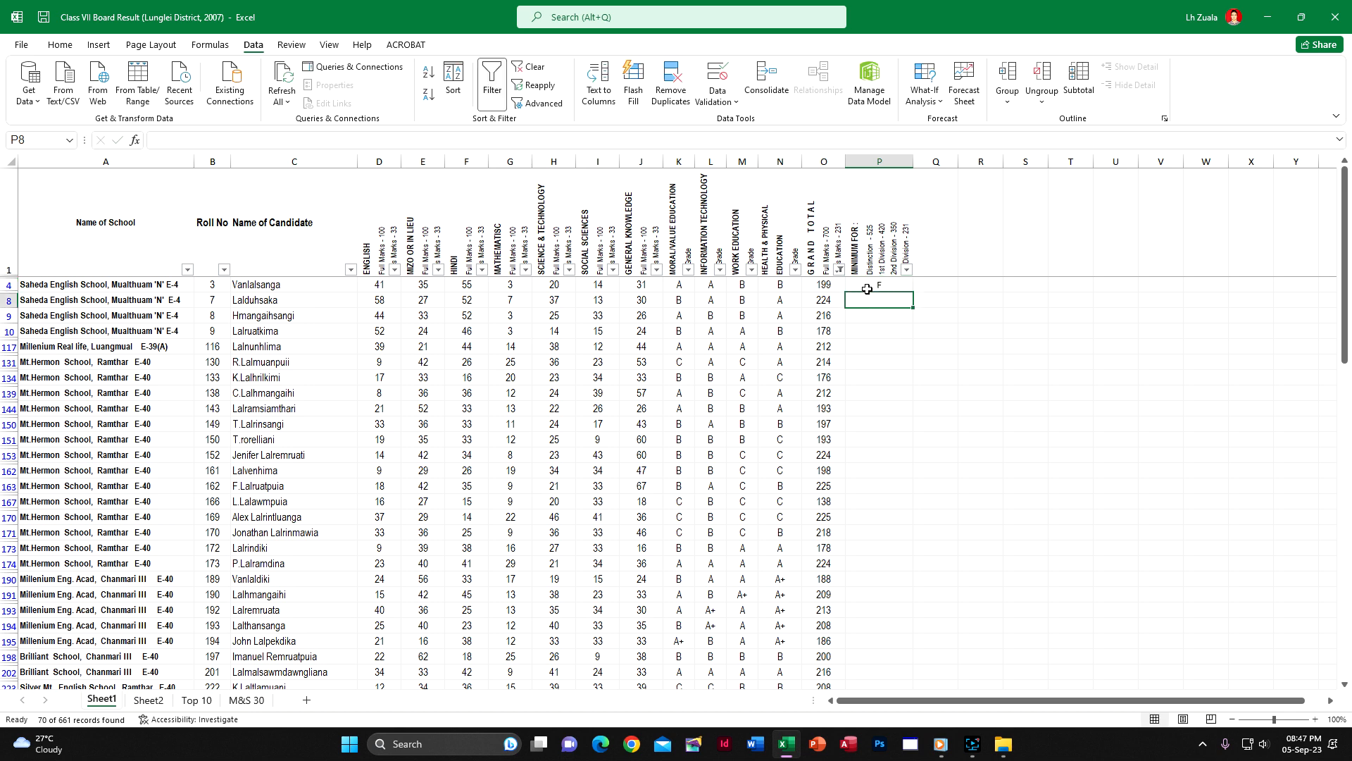
left_click(867, 289)
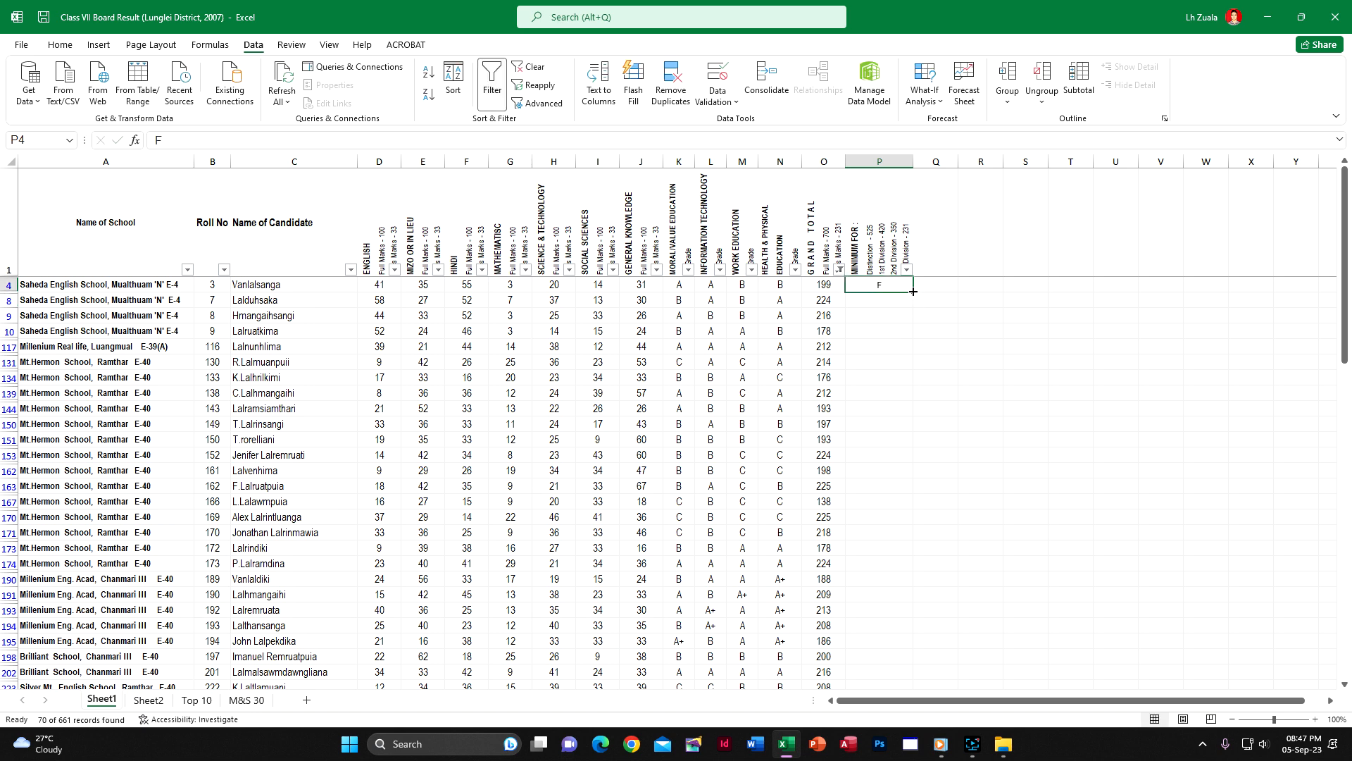
double_click(912, 290)
left_click_drag(1346, 247, 1347, 560)
scroll(914, 551, "up", 10)
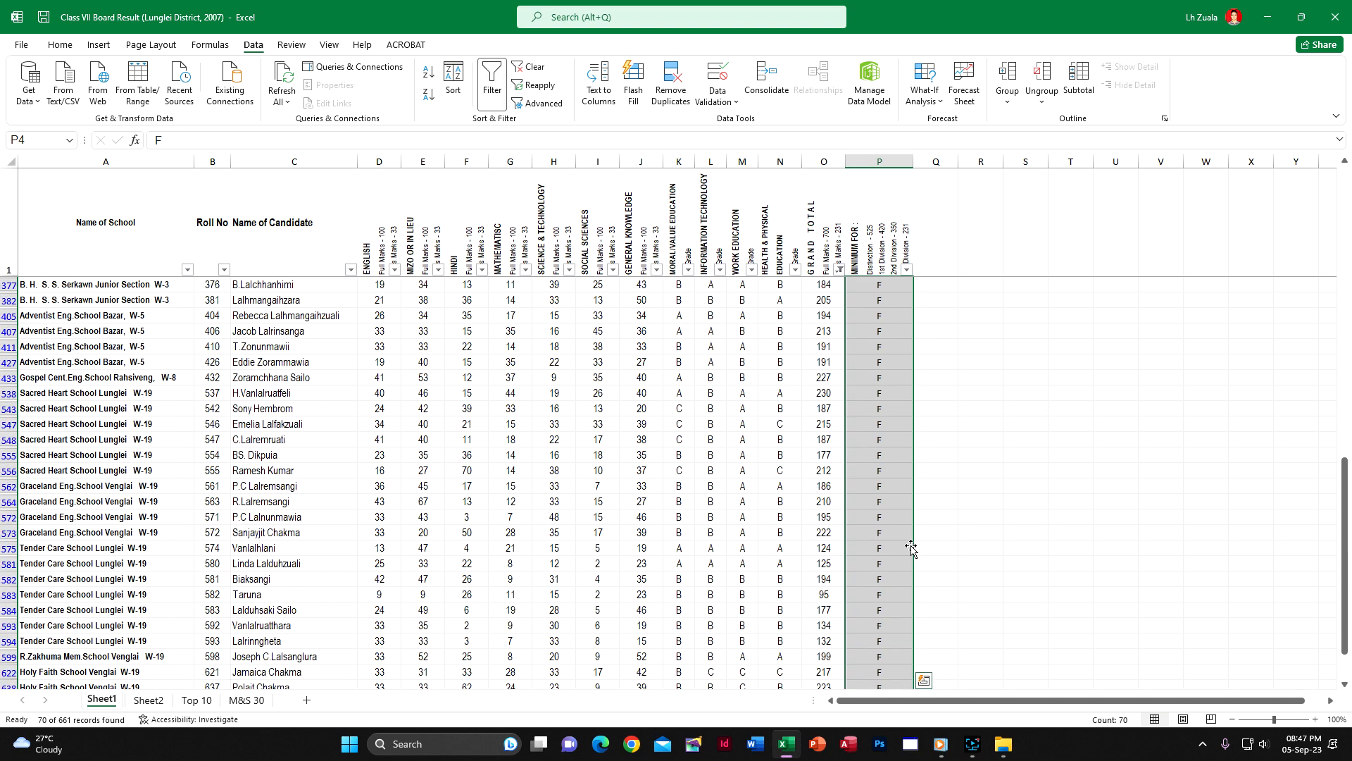
scroll(911, 548, "up", 3)
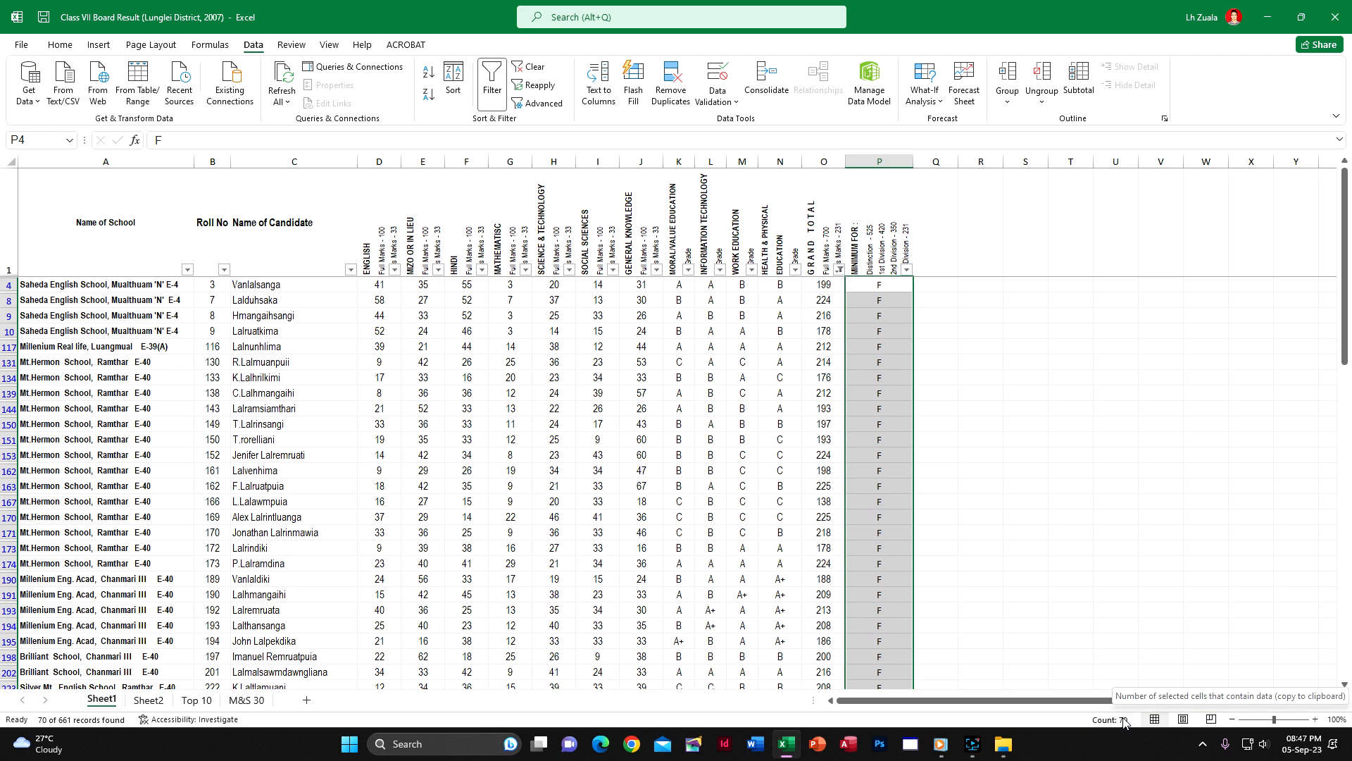
Change the Grand Total filter to show totals less than 350 and greater than 230
left_click(769, 347)
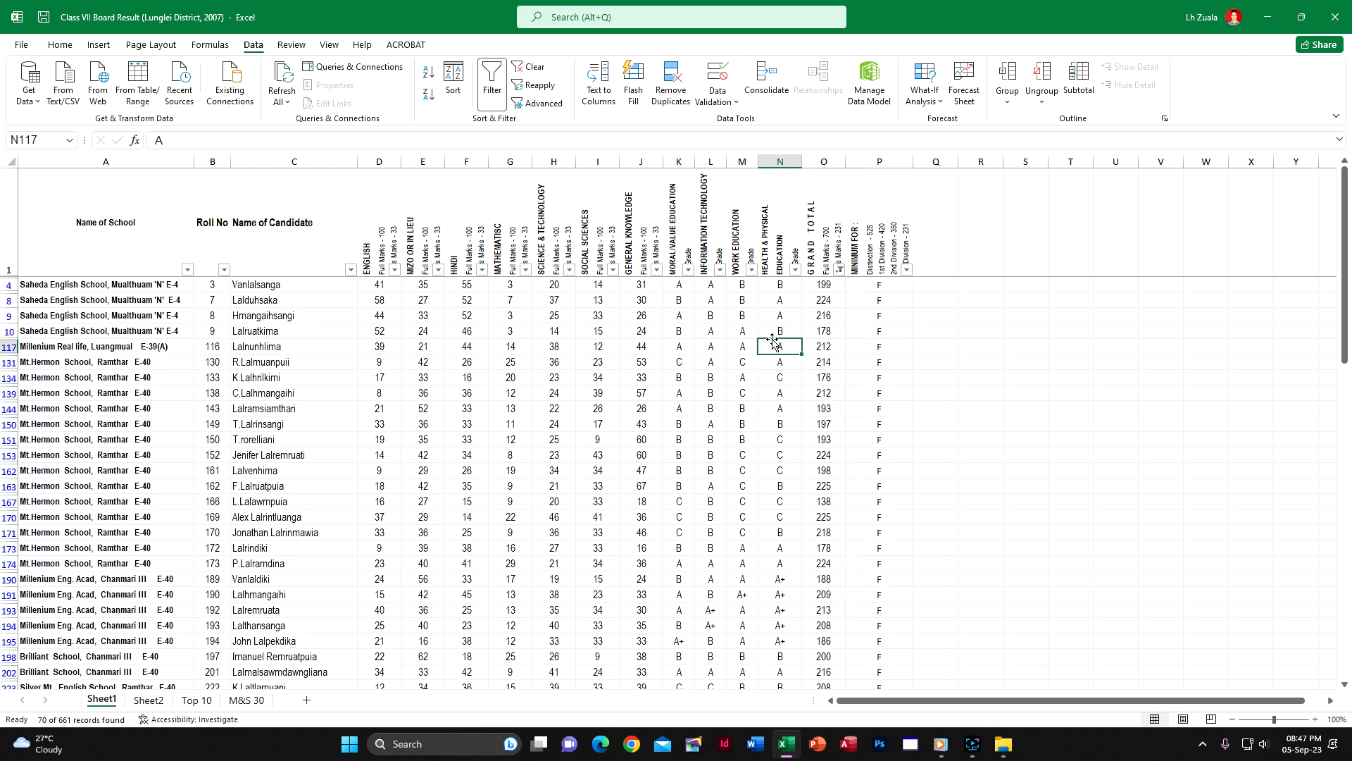
left_click(839, 269)
mouse_move(740, 407)
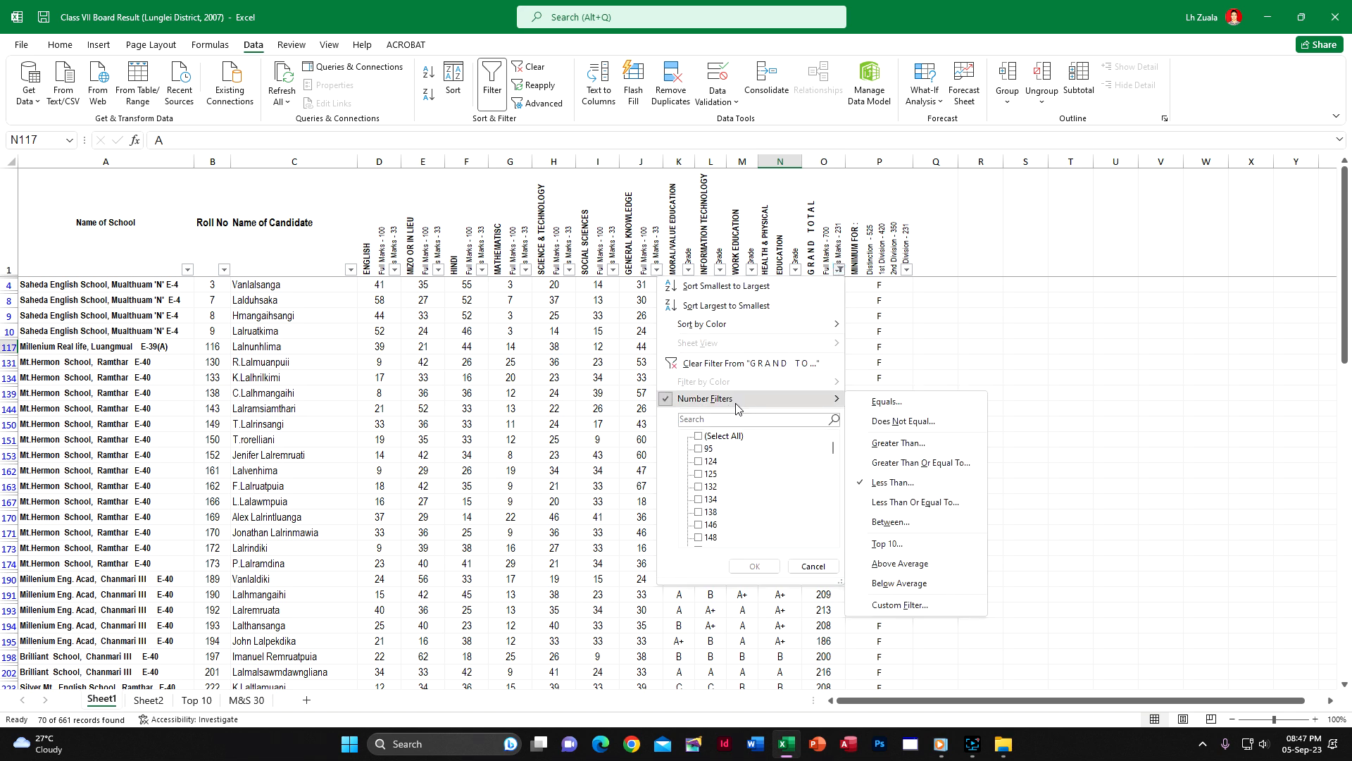
left_click(897, 486)
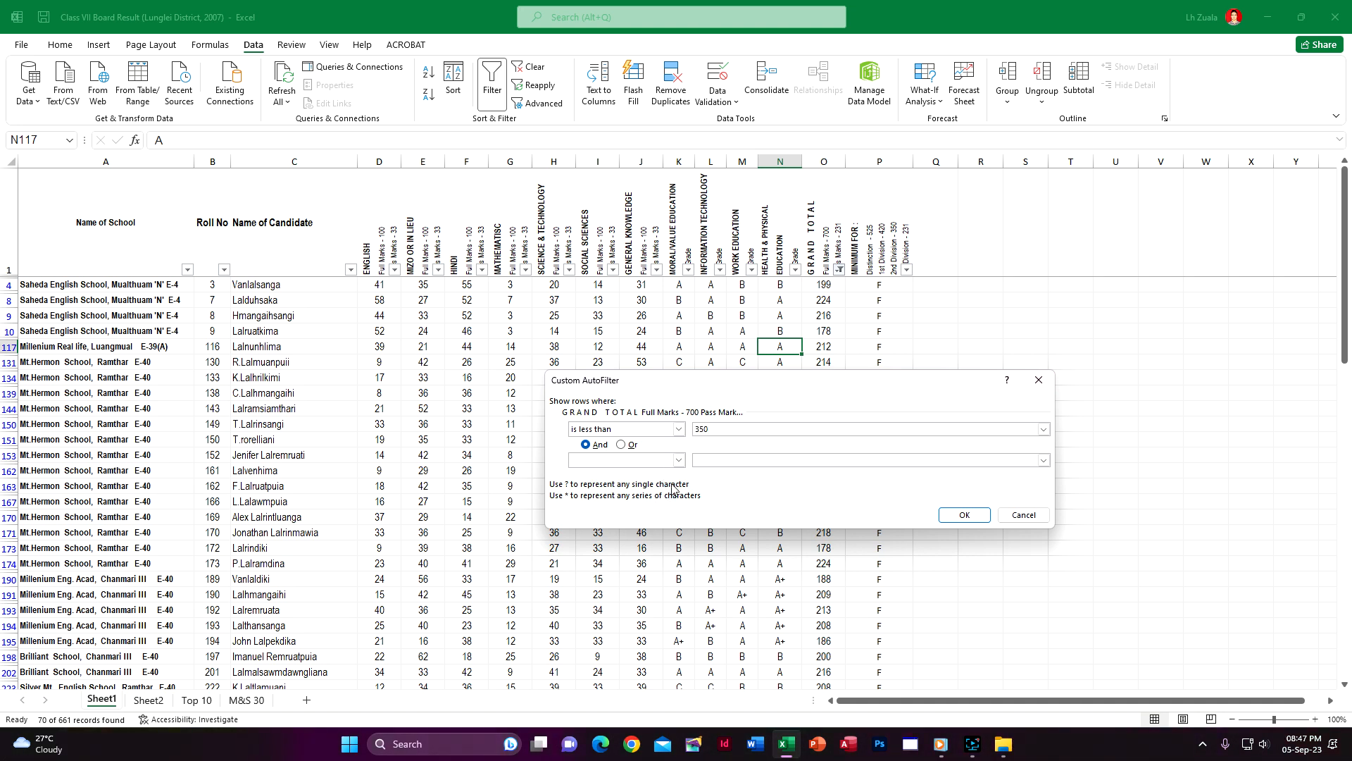
left_click(678, 460)
left_click(597, 500)
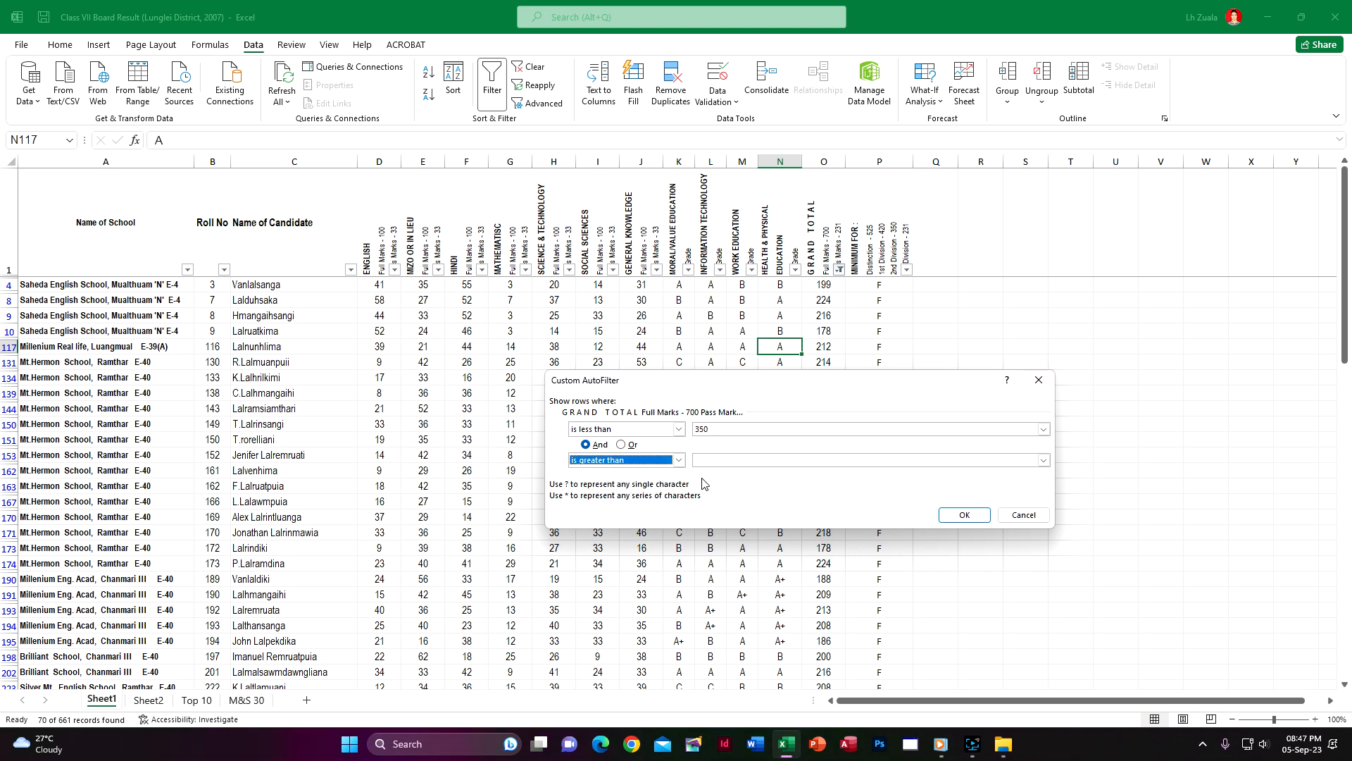
left_click(712, 460)
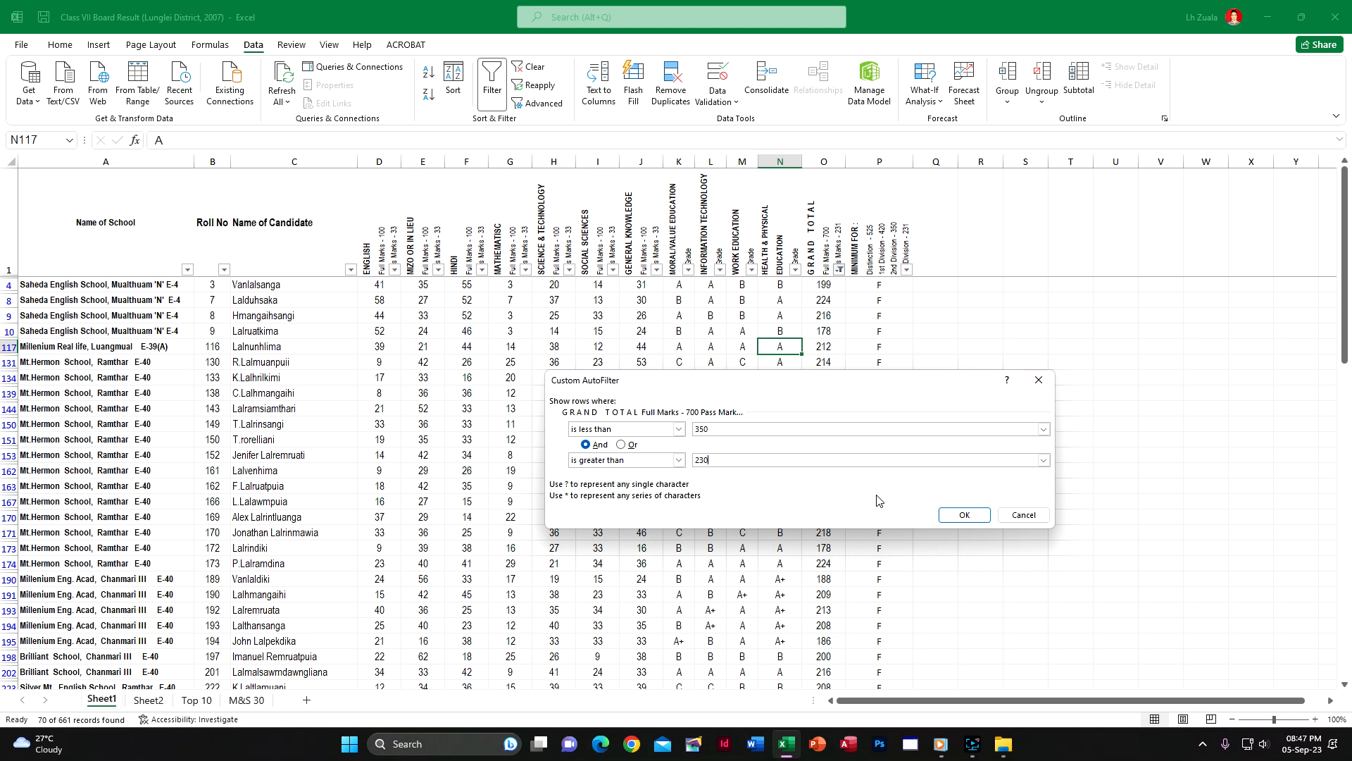
left_click(947, 517)
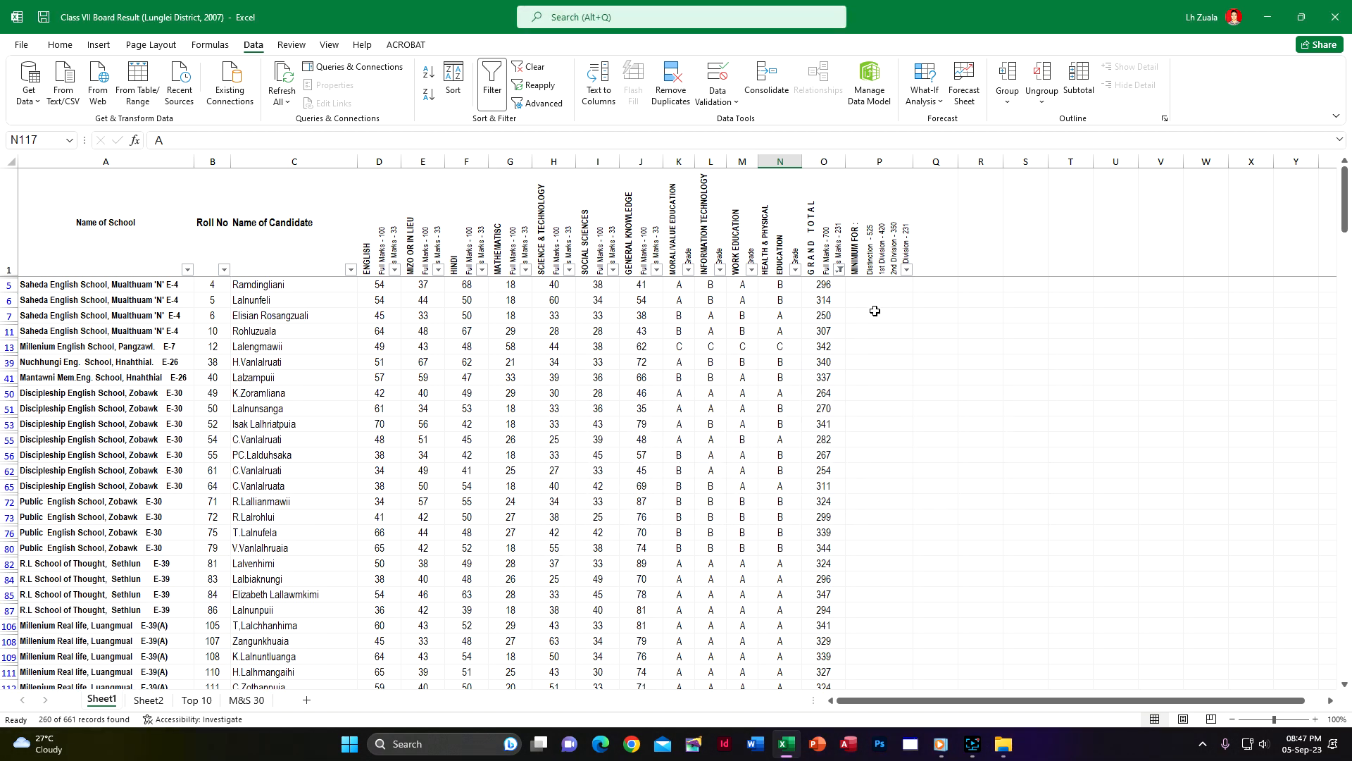
Enter III in P5 of the division column and fill it down through the last filtered candidate in row 660
left_click(875, 286)
type("lll")
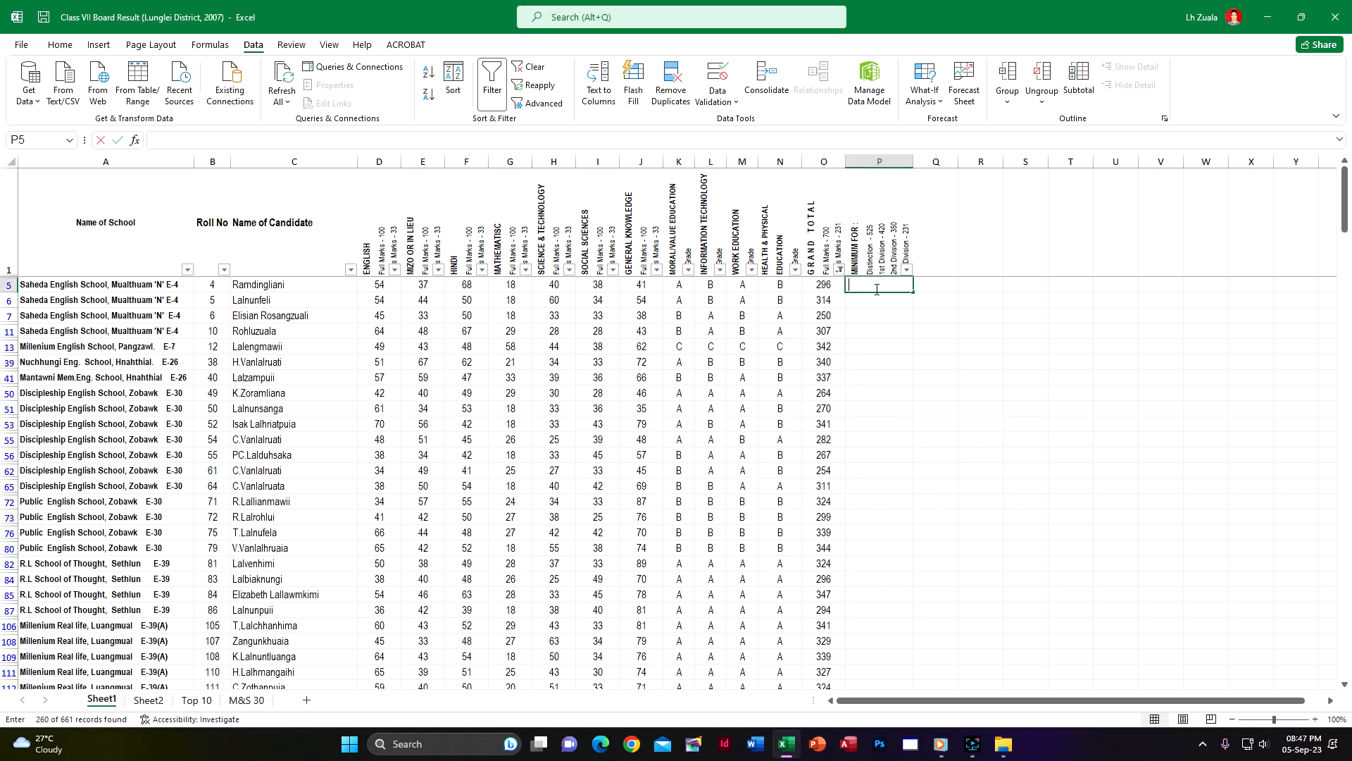
key("Return")
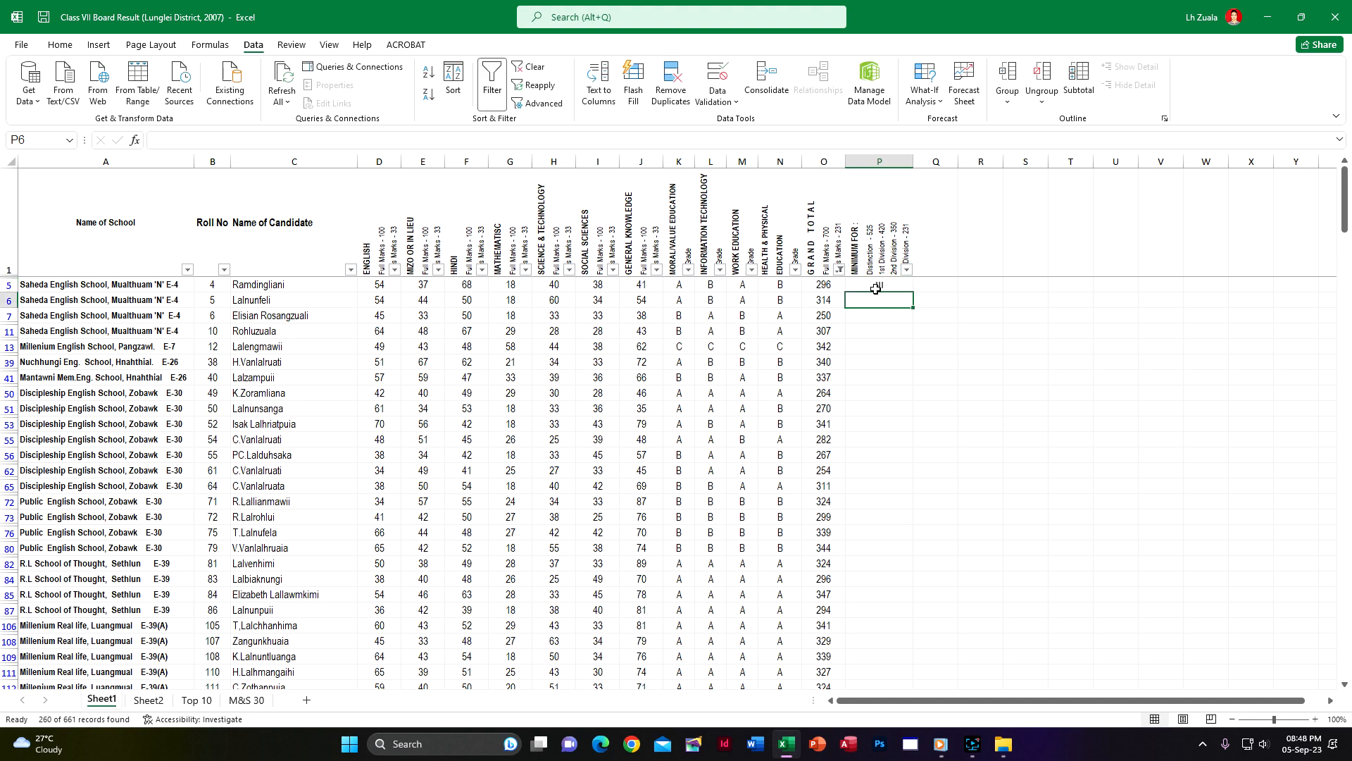
left_click(876, 286)
left_click_drag(914, 291, 913, 589)
scroll(891, 507, "down", 3)
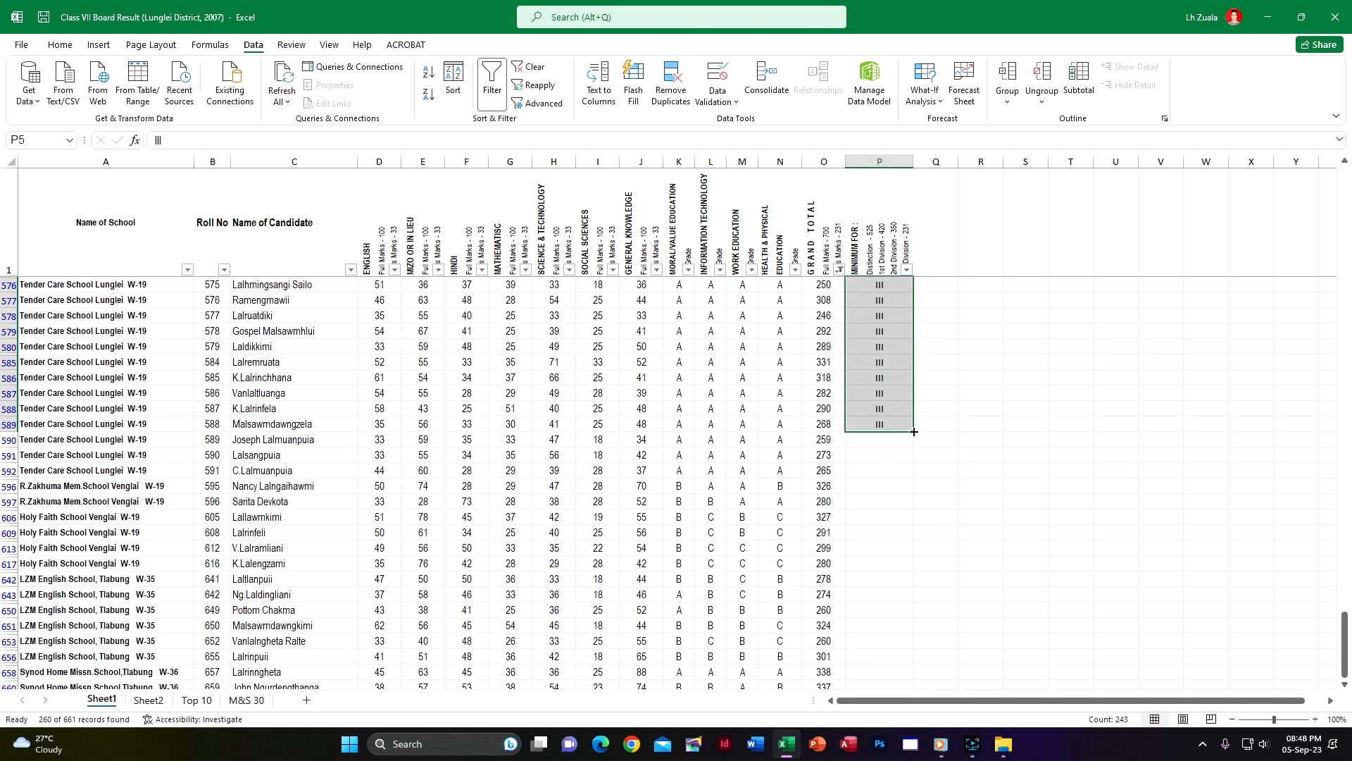
double_click(914, 431)
scroll(912, 451, "down", 18)
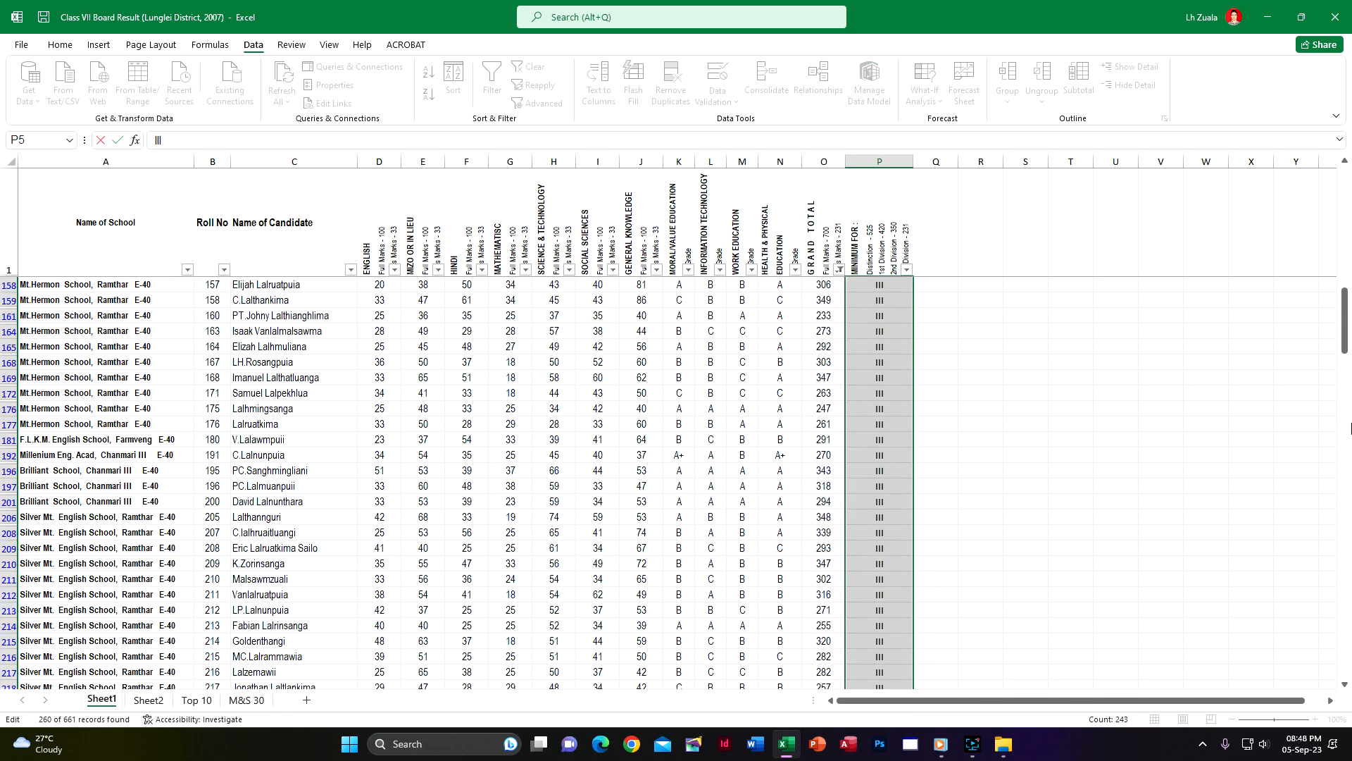
left_click_drag(1346, 329, 1322, 676)
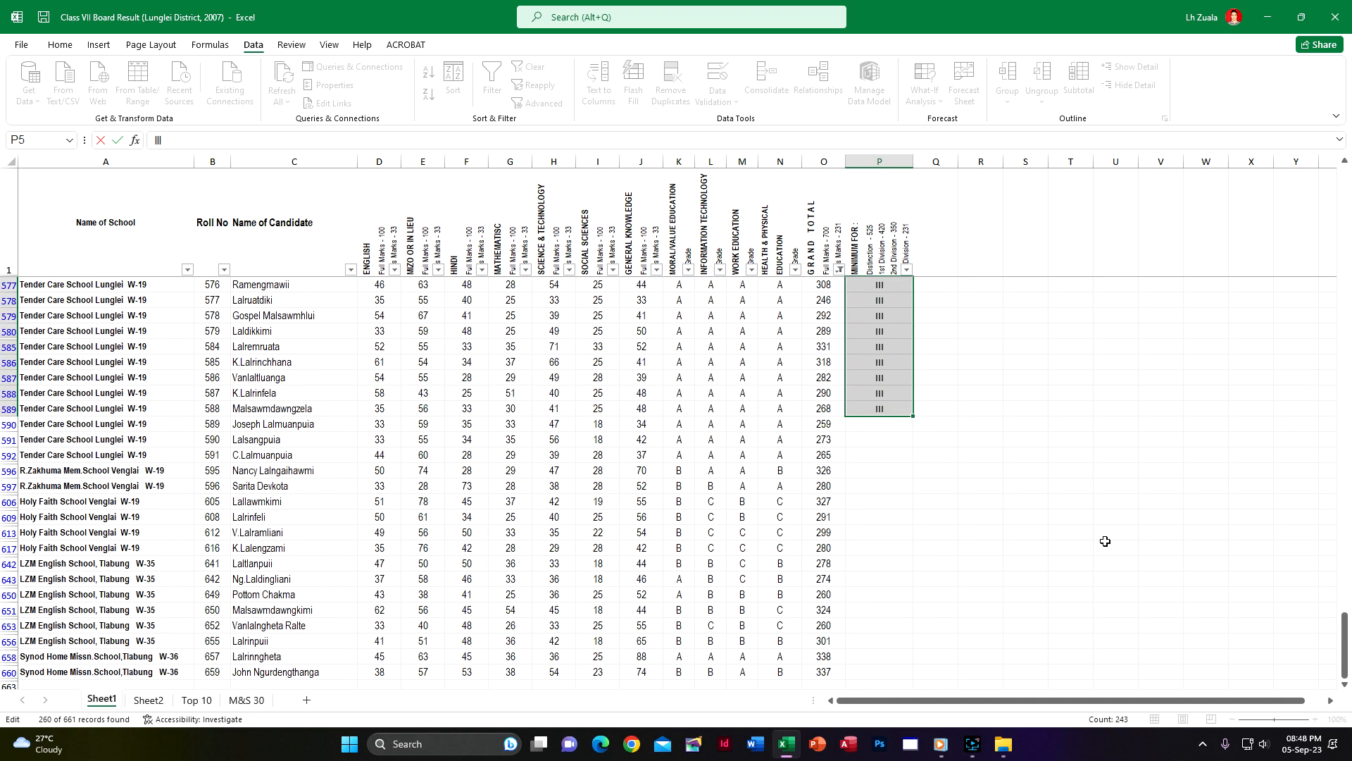
scroll(899, 395, "down", 1)
left_click_drag(913, 369, 928, 628)
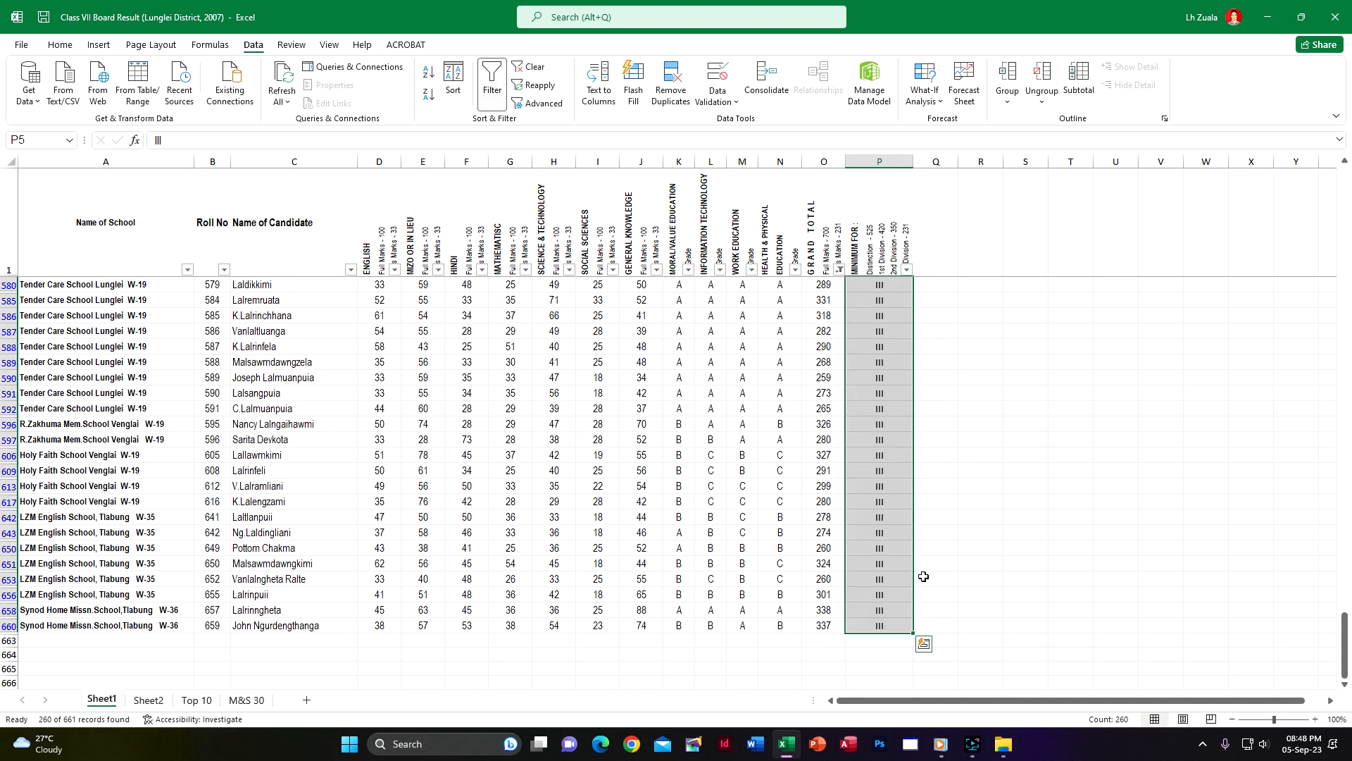
left_click_drag(1347, 660, 1347, 204)
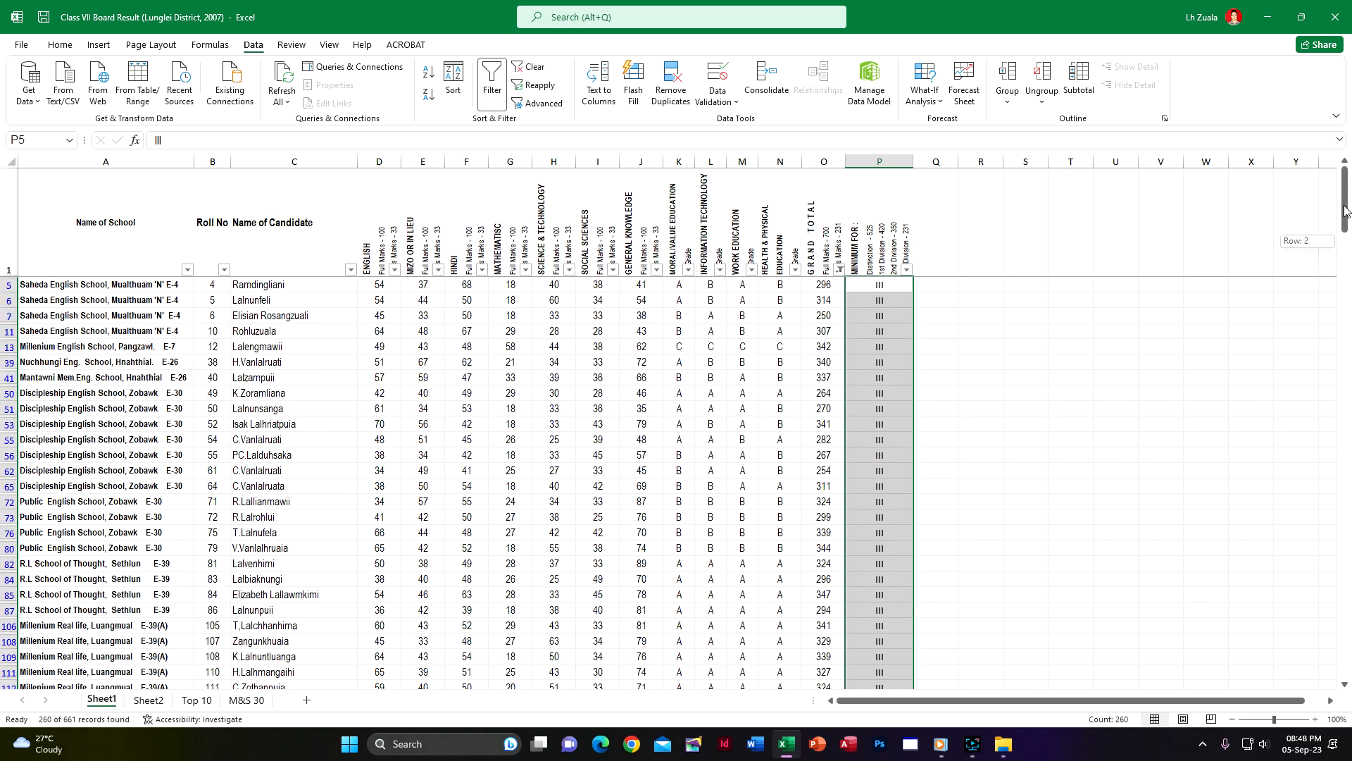
Change the Grand Total filter to show totals less than 420 and greater than or equal to 350
left_click(840, 270)
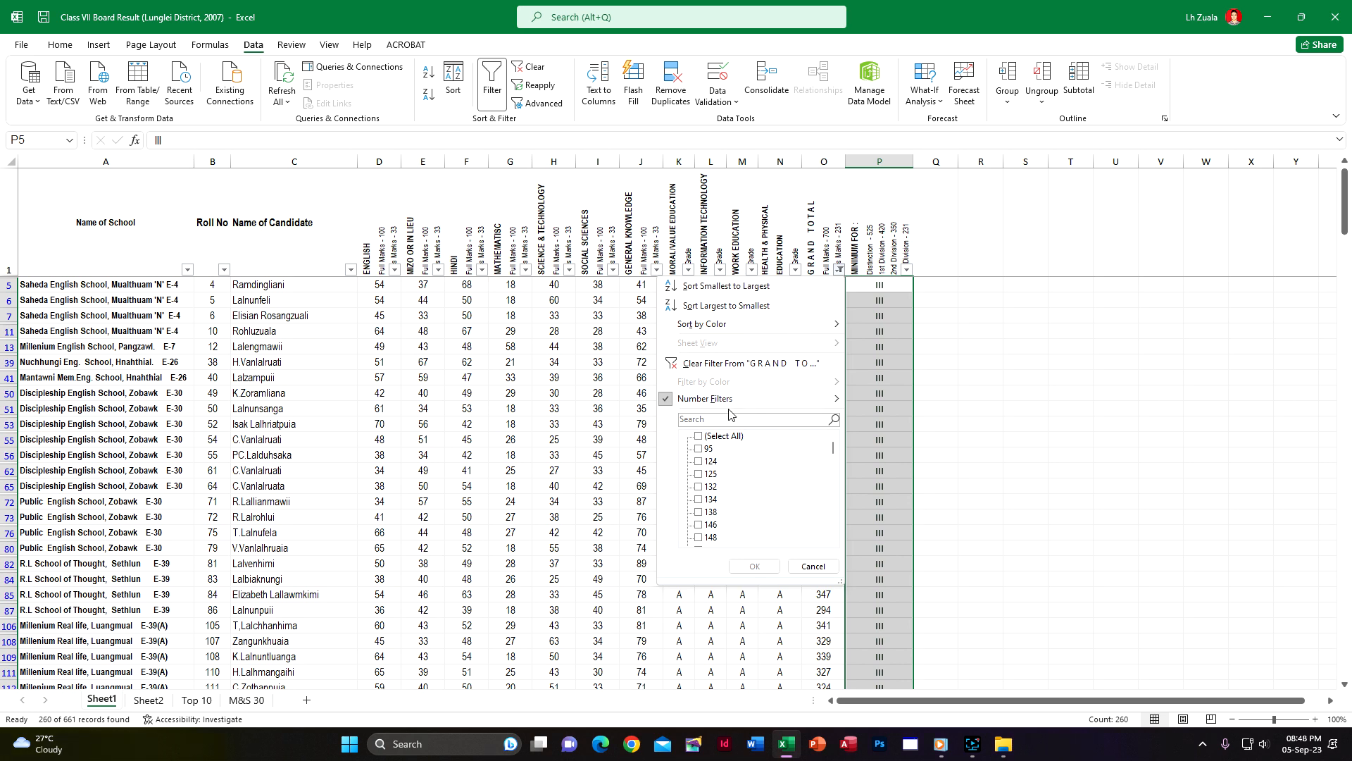
mouse_move(734, 402)
left_click(893, 482)
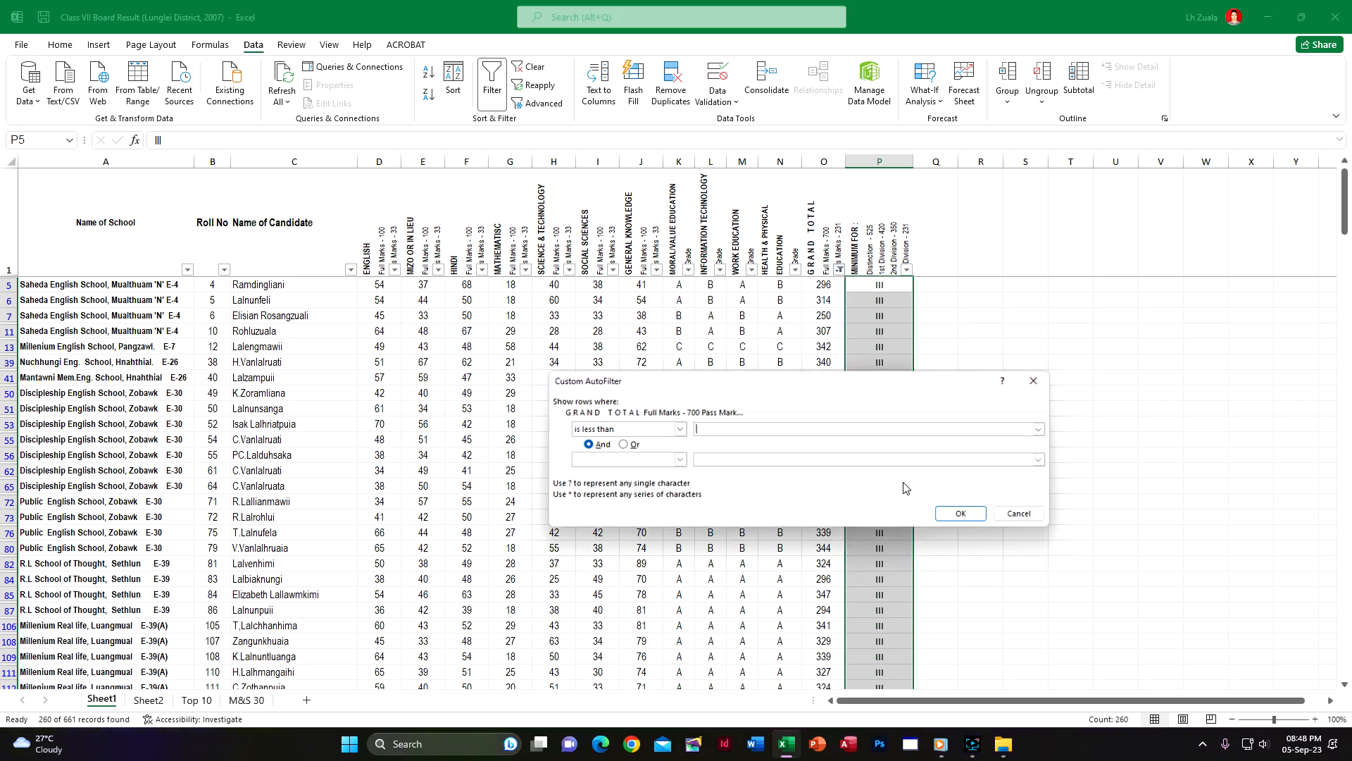
left_click_drag(739, 385, 603, 379)
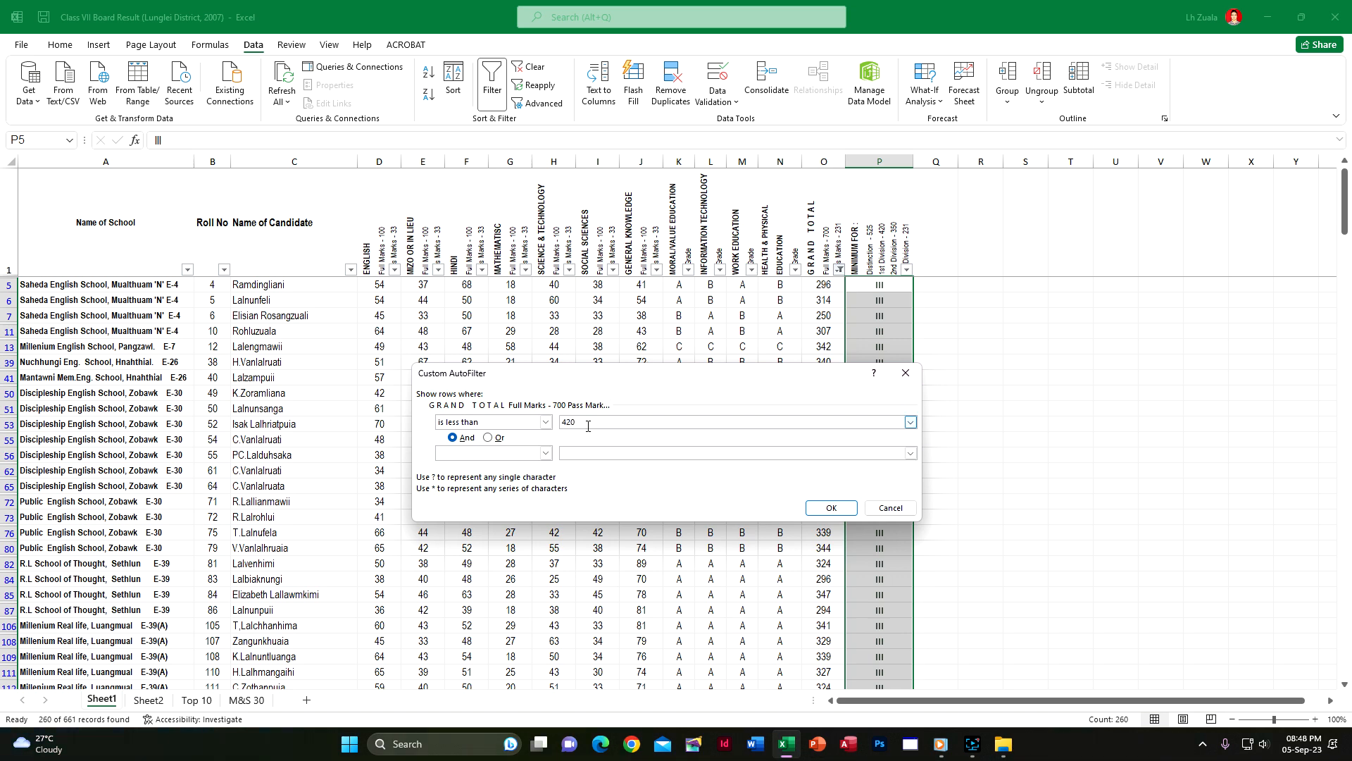
left_click(546, 454)
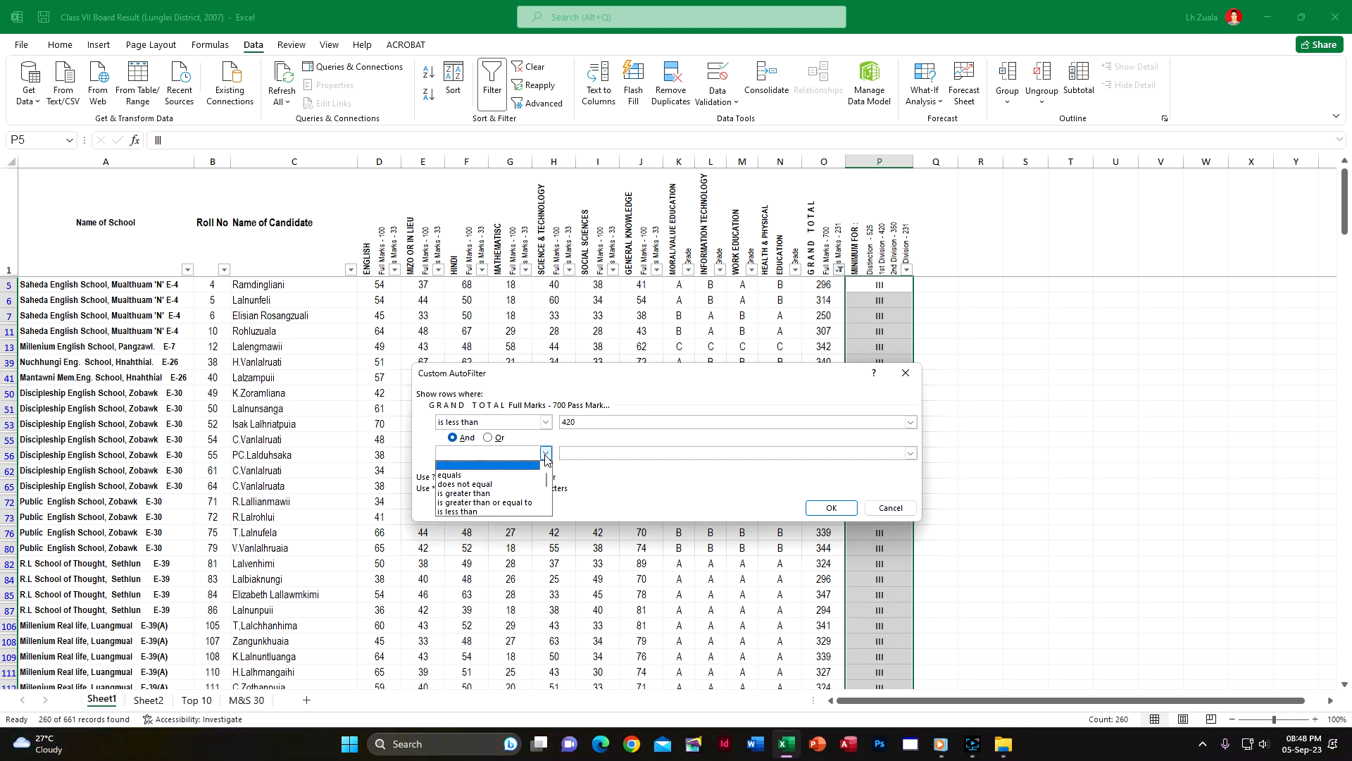
left_click(516, 504)
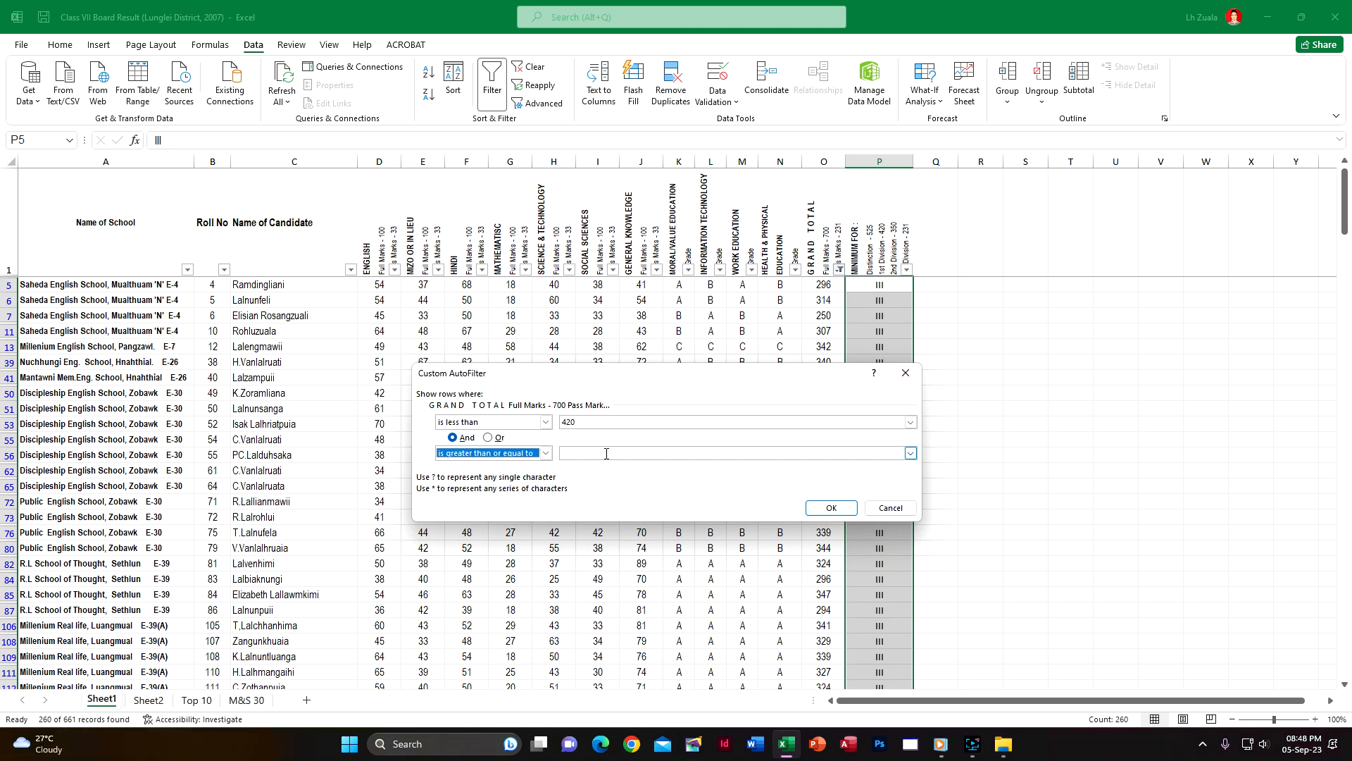
left_click(606, 454)
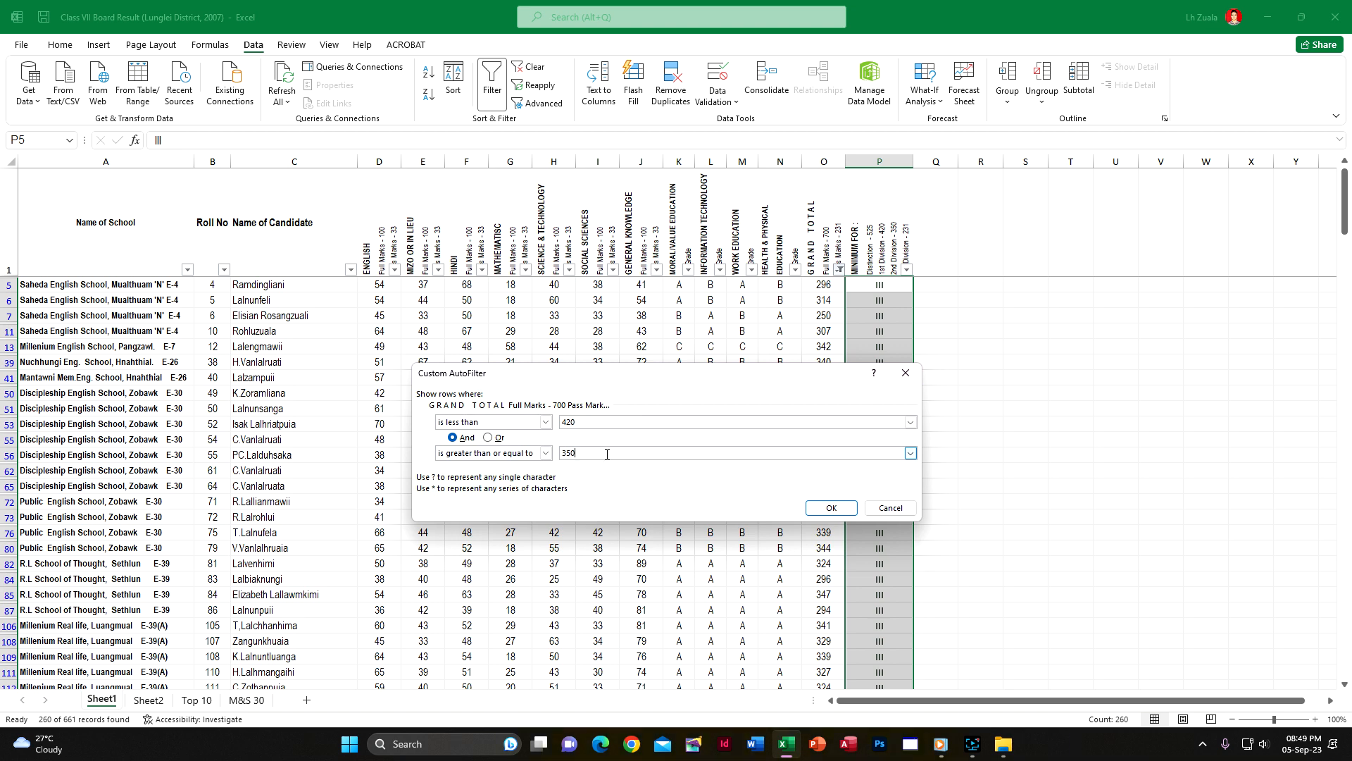
left_click(826, 510)
Enter II in P12 of the division column and fill it down through the last filtered candidate in row 661
left_click(874, 284)
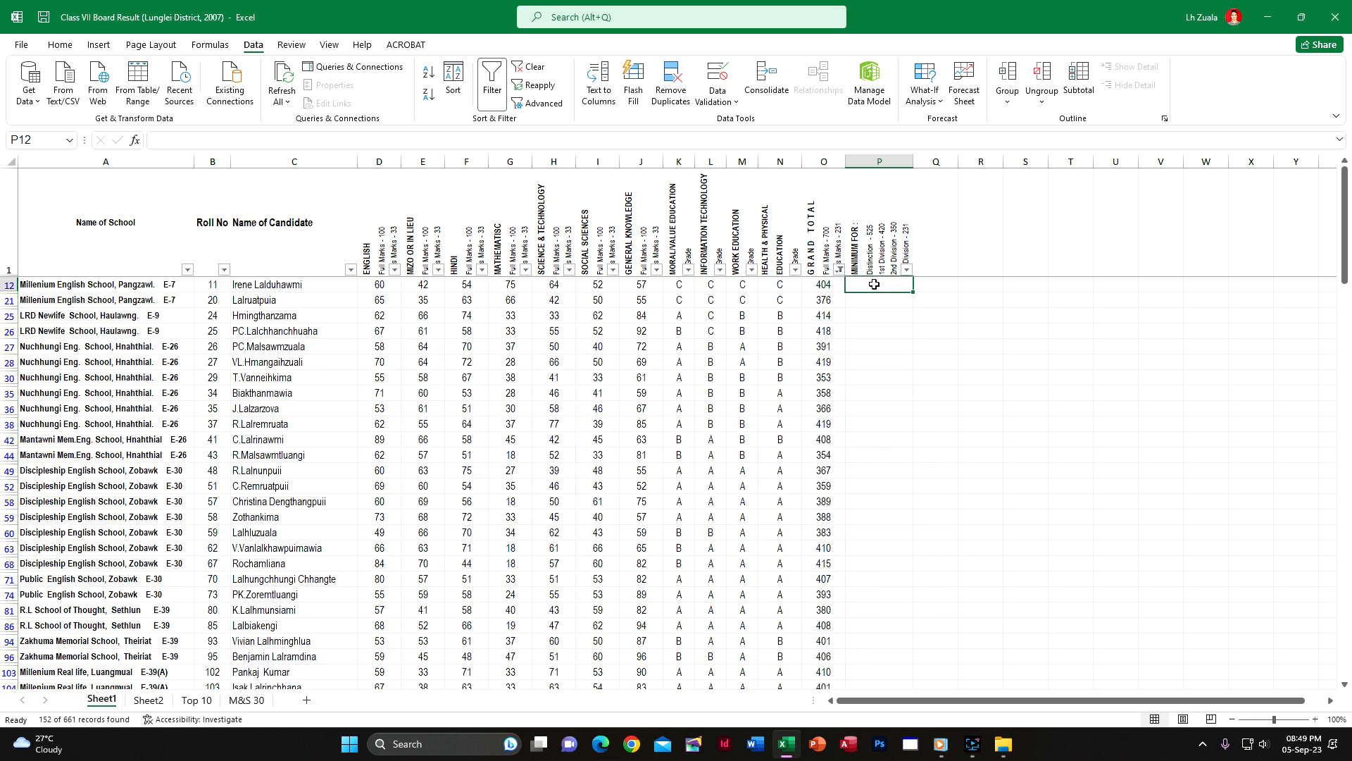
type("III")
key("Return")
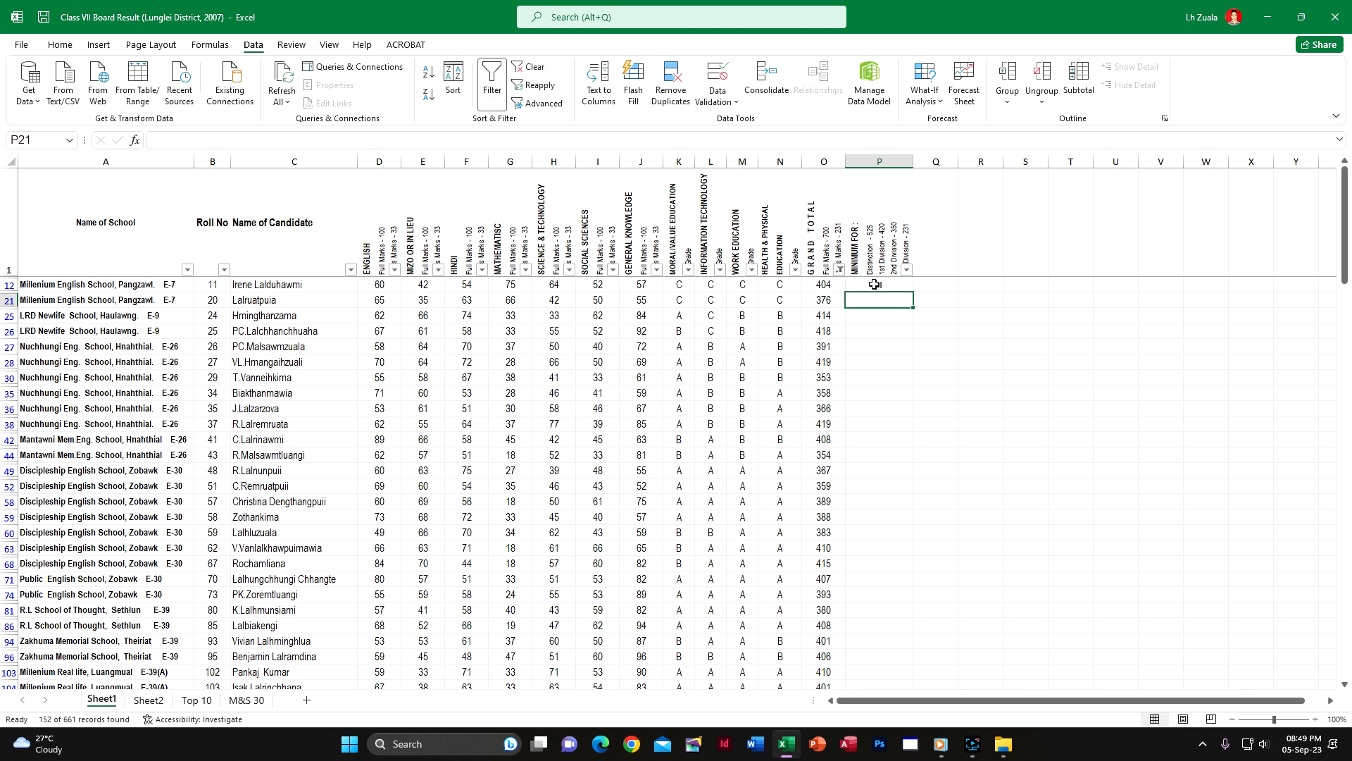
left_click(874, 283)
left_click_drag(913, 291, 890, 603)
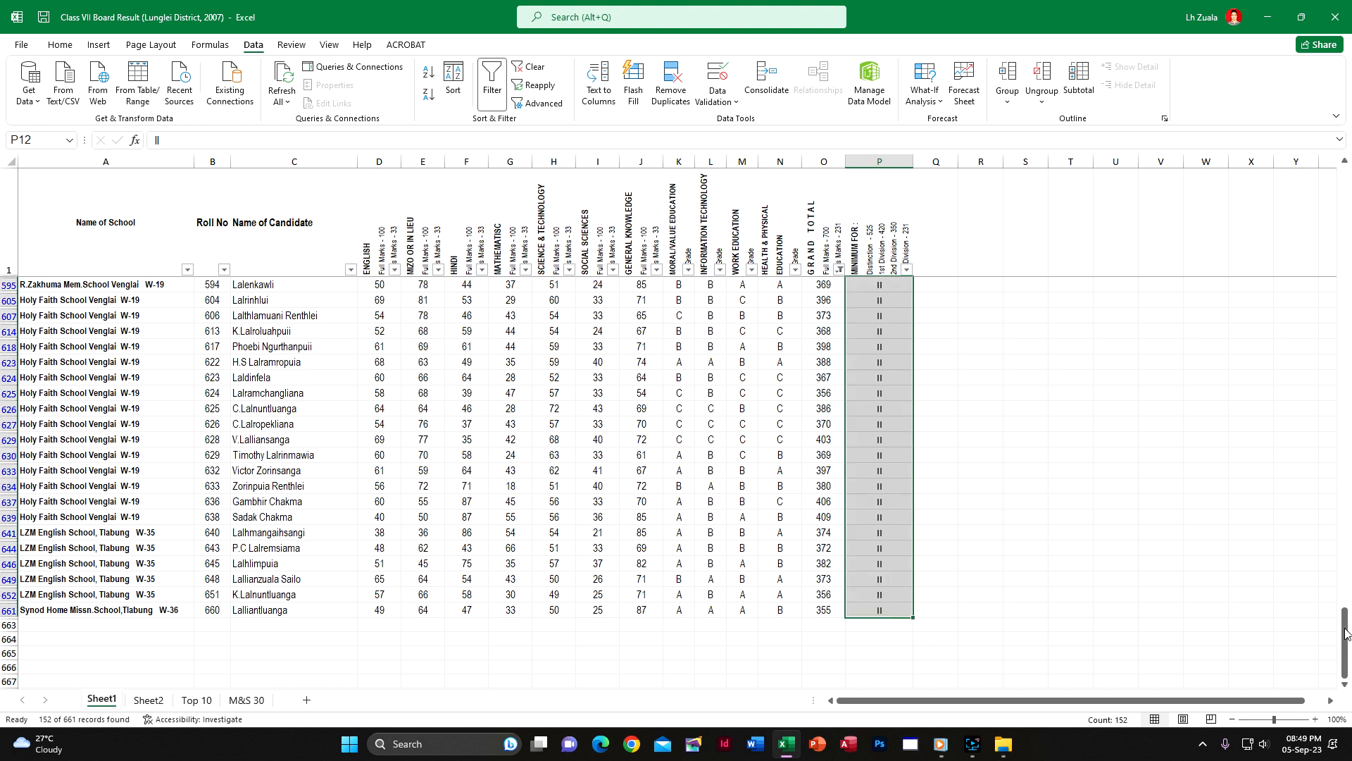
Change the Grand Total filter to show totals less than 525 and greater than or equal to 420
left_click_drag(1347, 627, 1347, 181)
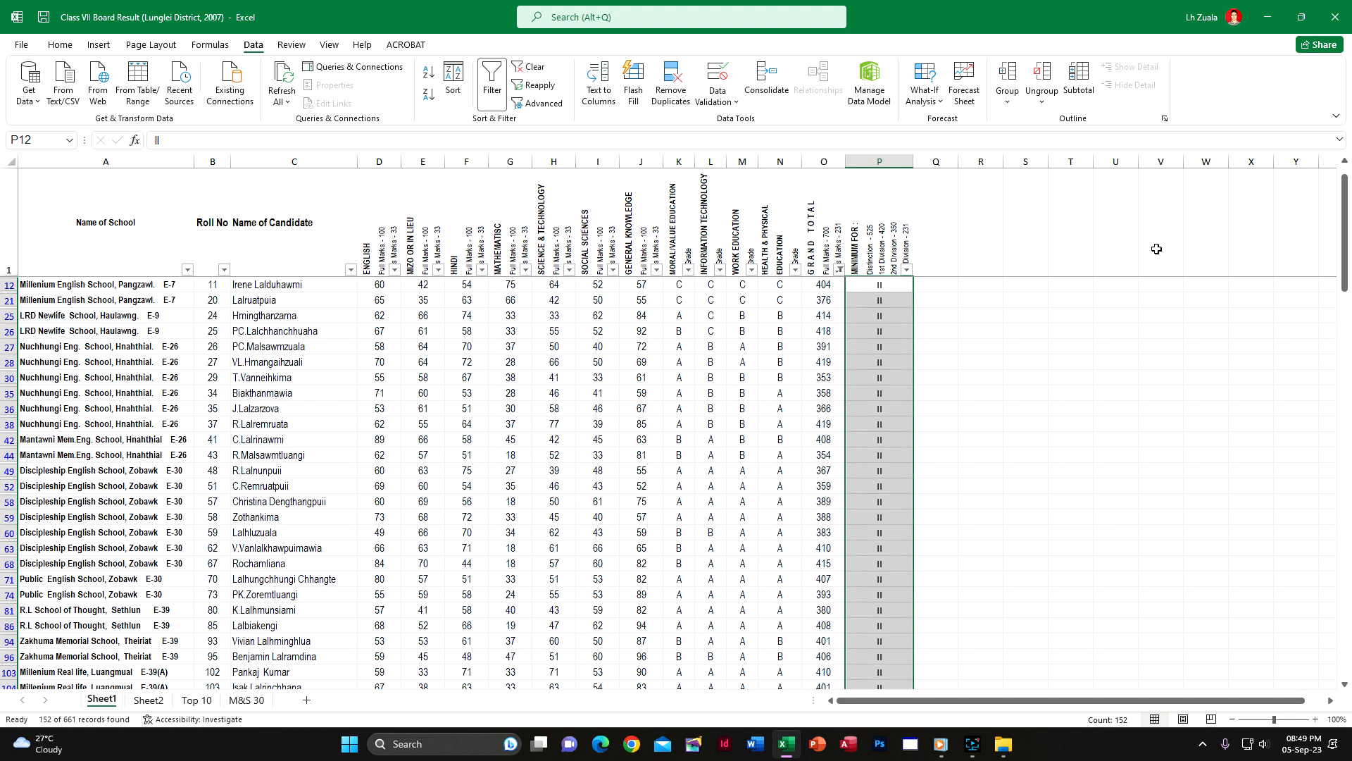
left_click(840, 270)
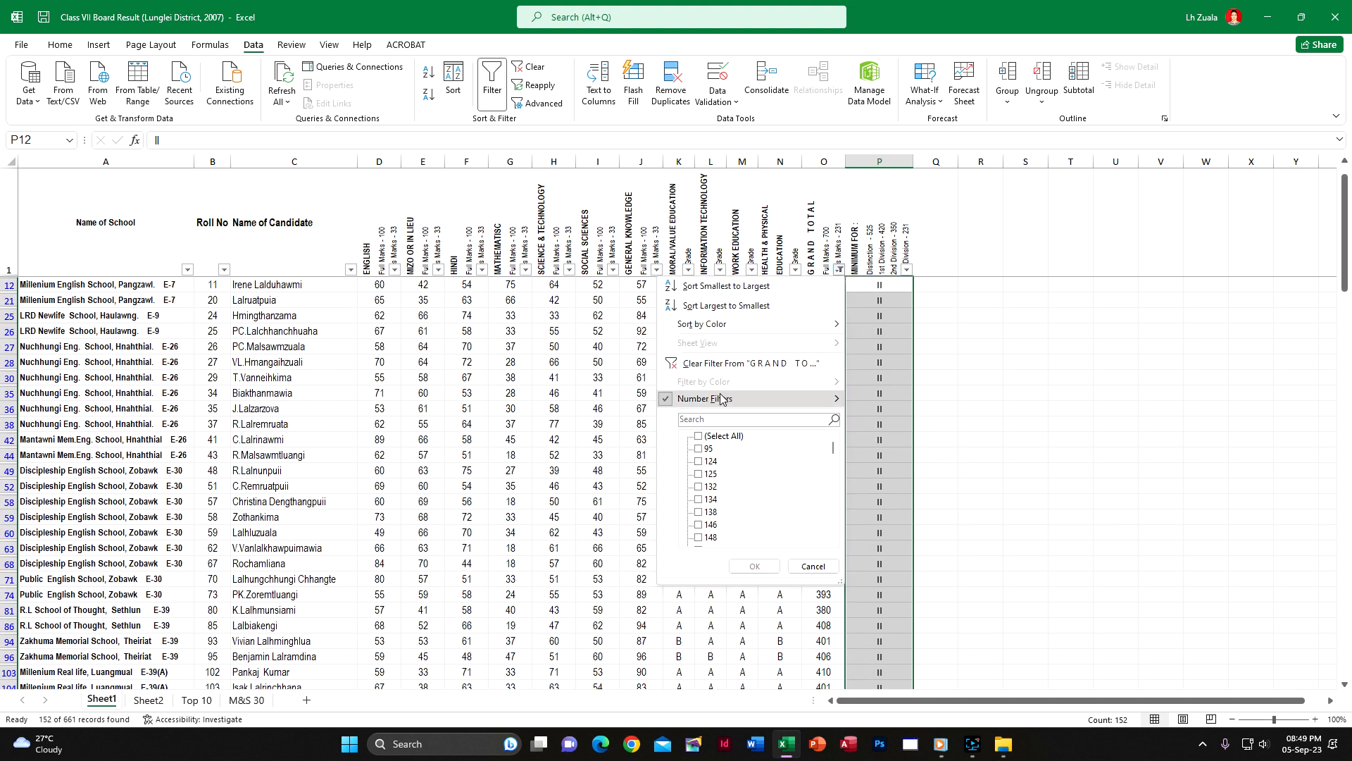
mouse_move(810, 398)
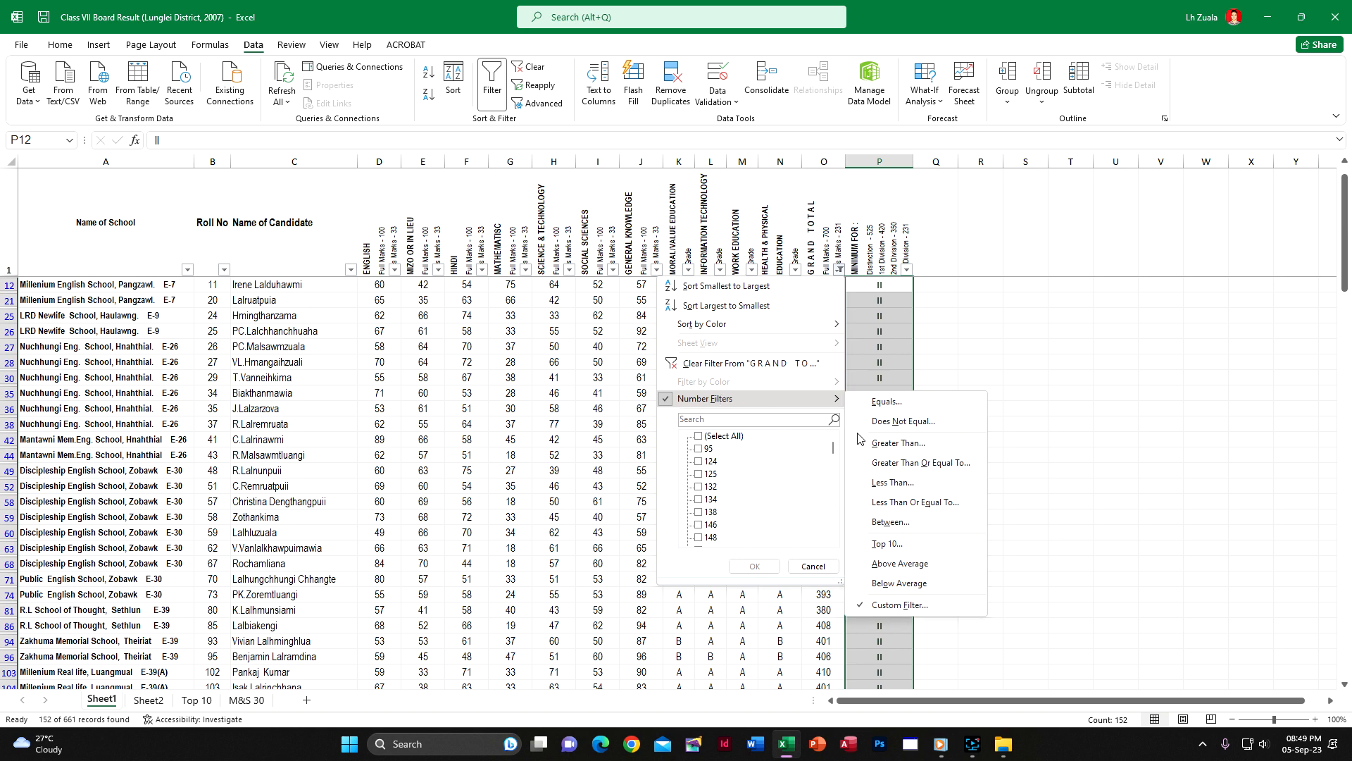
left_click(905, 484)
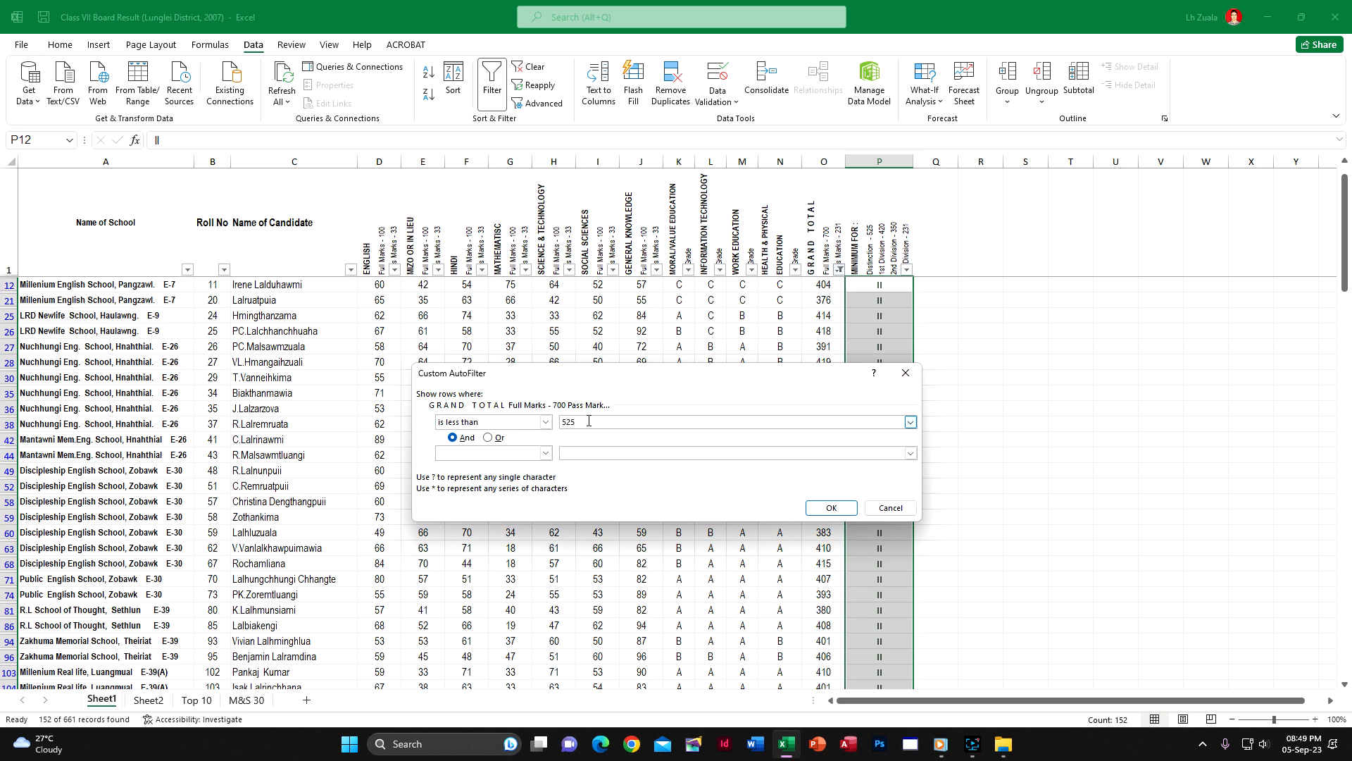
left_click(544, 454)
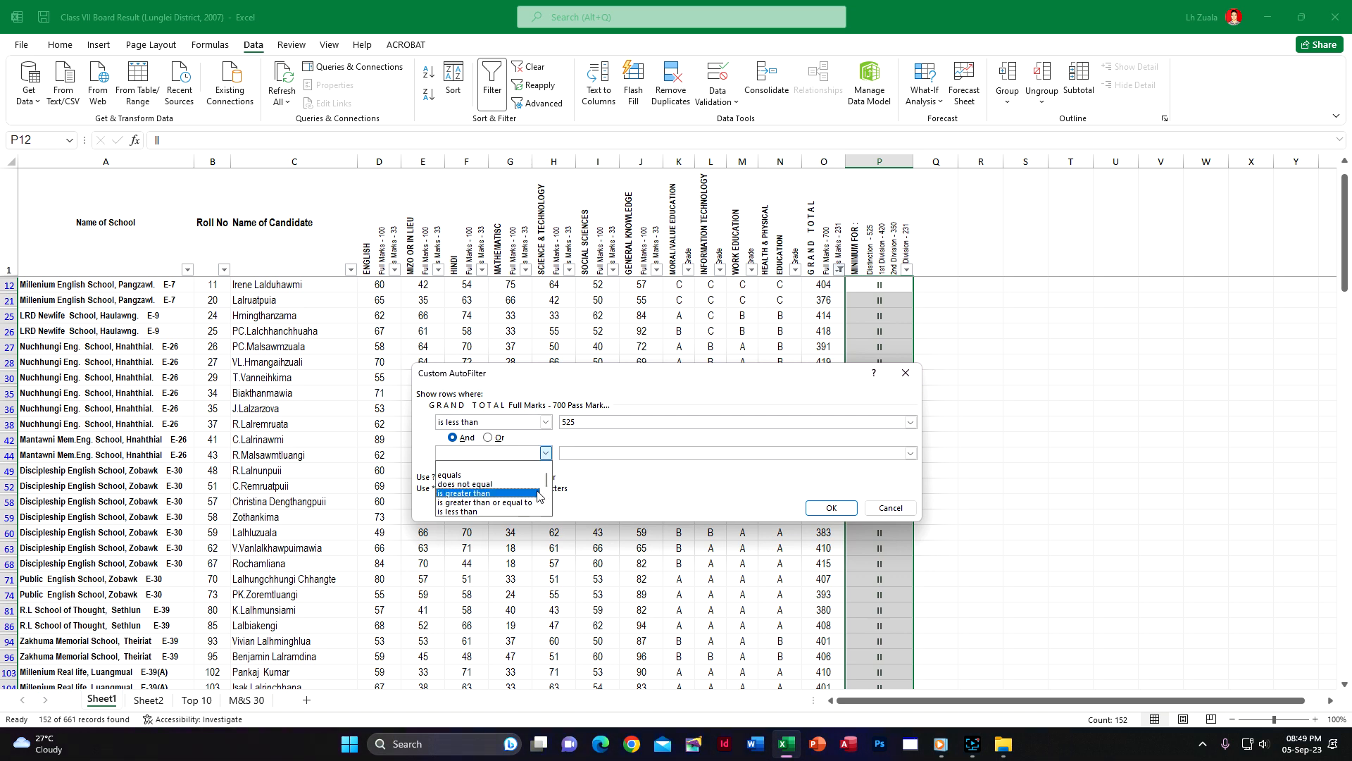
left_click(521, 503)
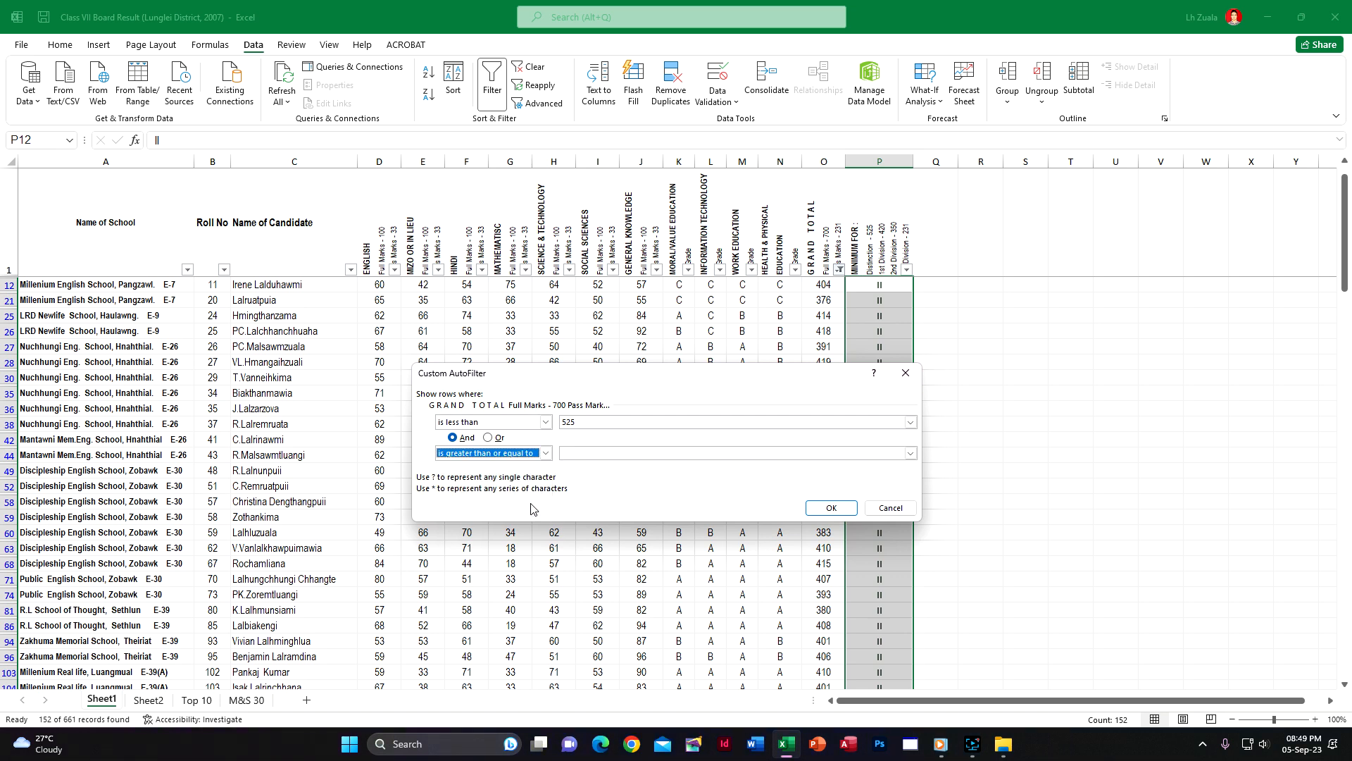
left_click(591, 456)
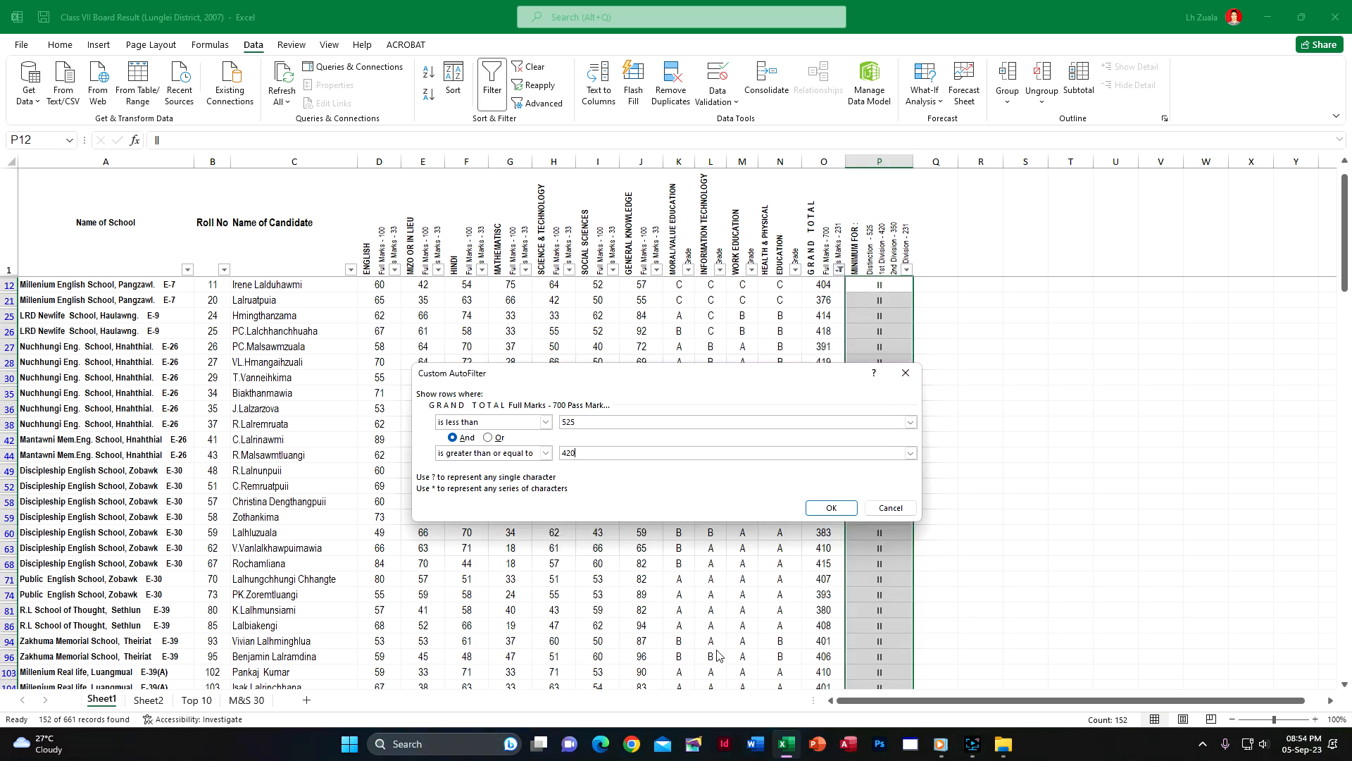
left_click(831, 507)
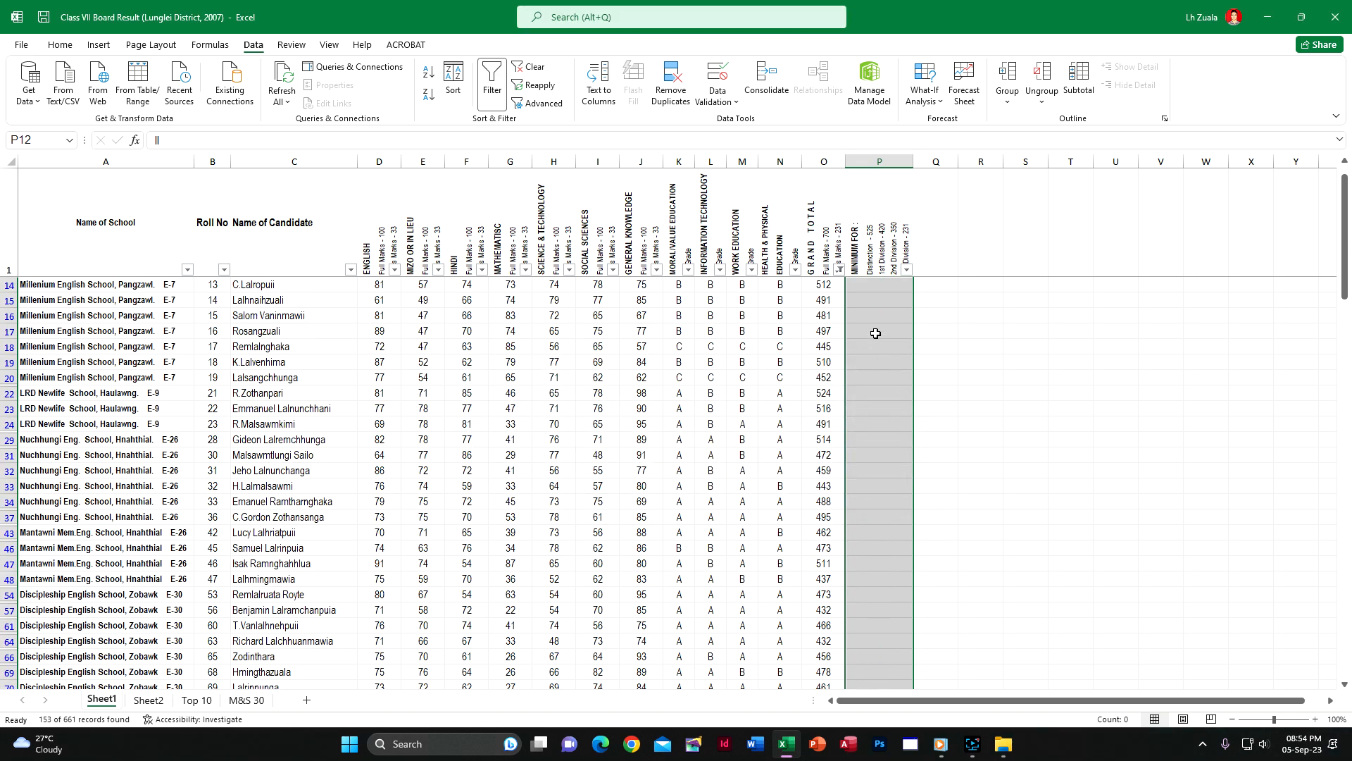
Enter I in P2 of the division column and fill it down through the last filtered candidate
left_click(882, 287)
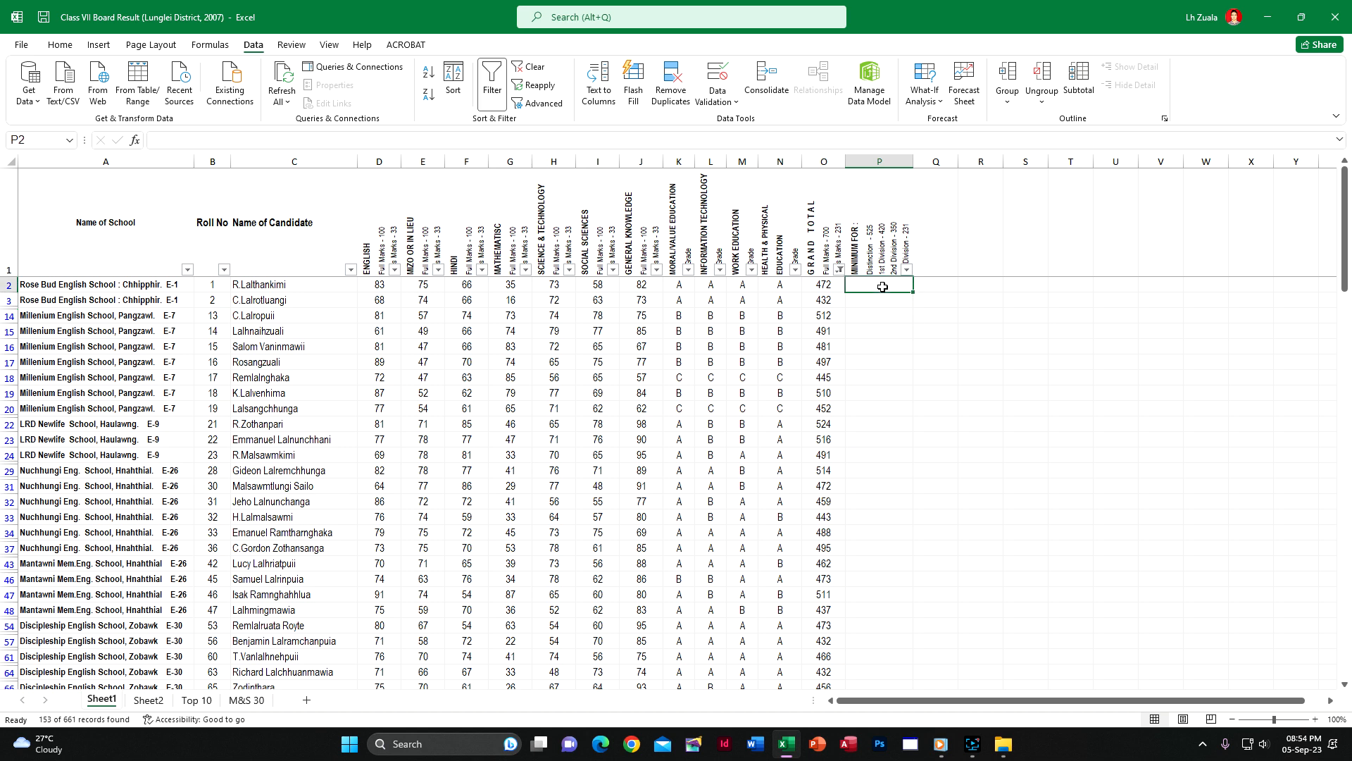
key("Down")
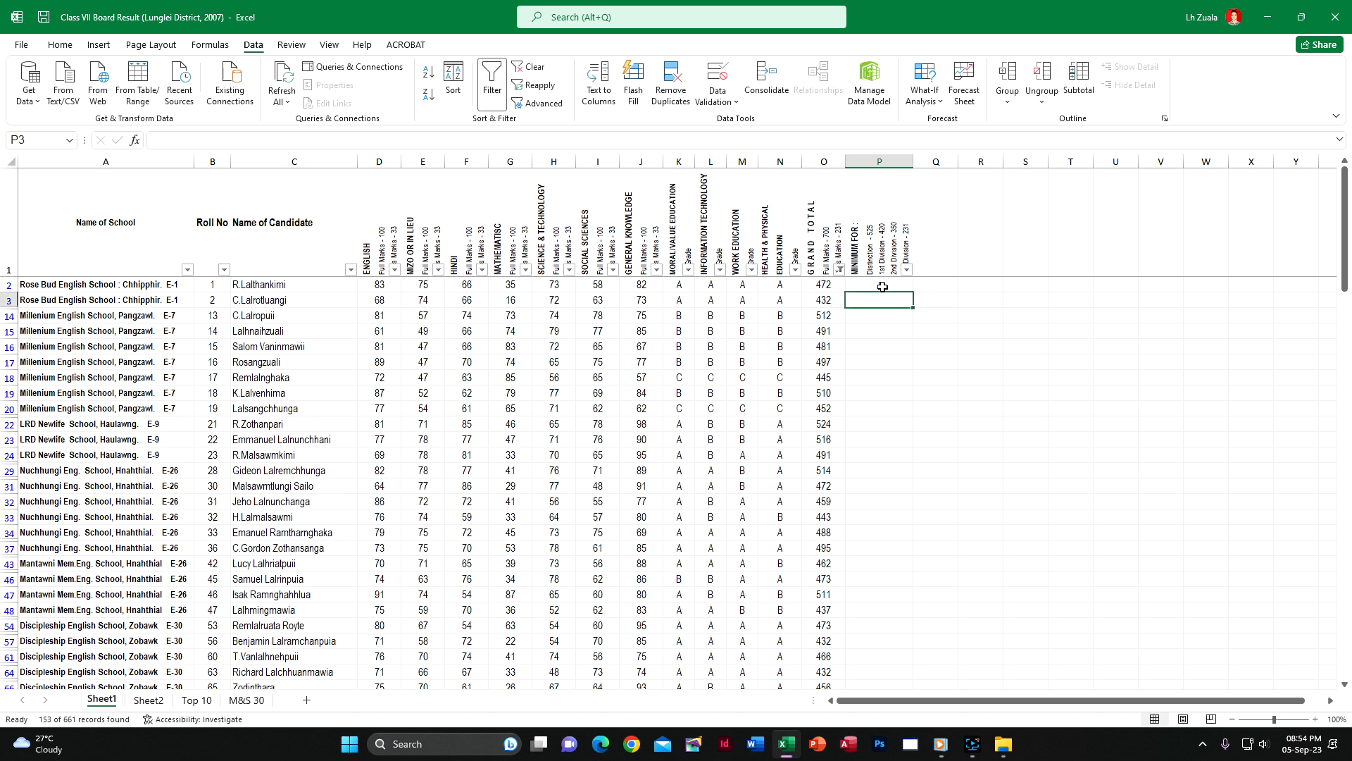
left_click(882, 287)
left_click_drag(914, 293, 914, 666)
left_click_drag(1070, 757, 932, 657)
scroll(814, 485, "up", 20)
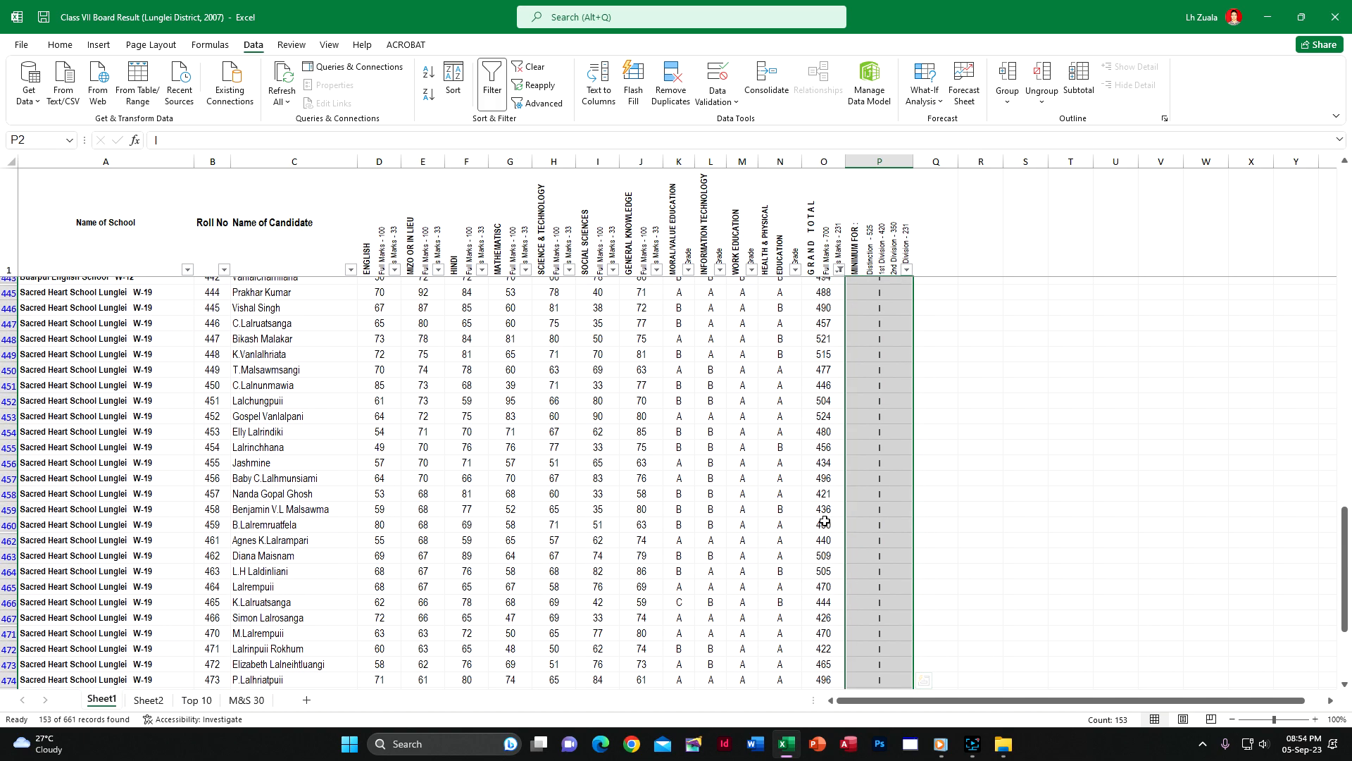
scroll(923, 422, "up", 20)
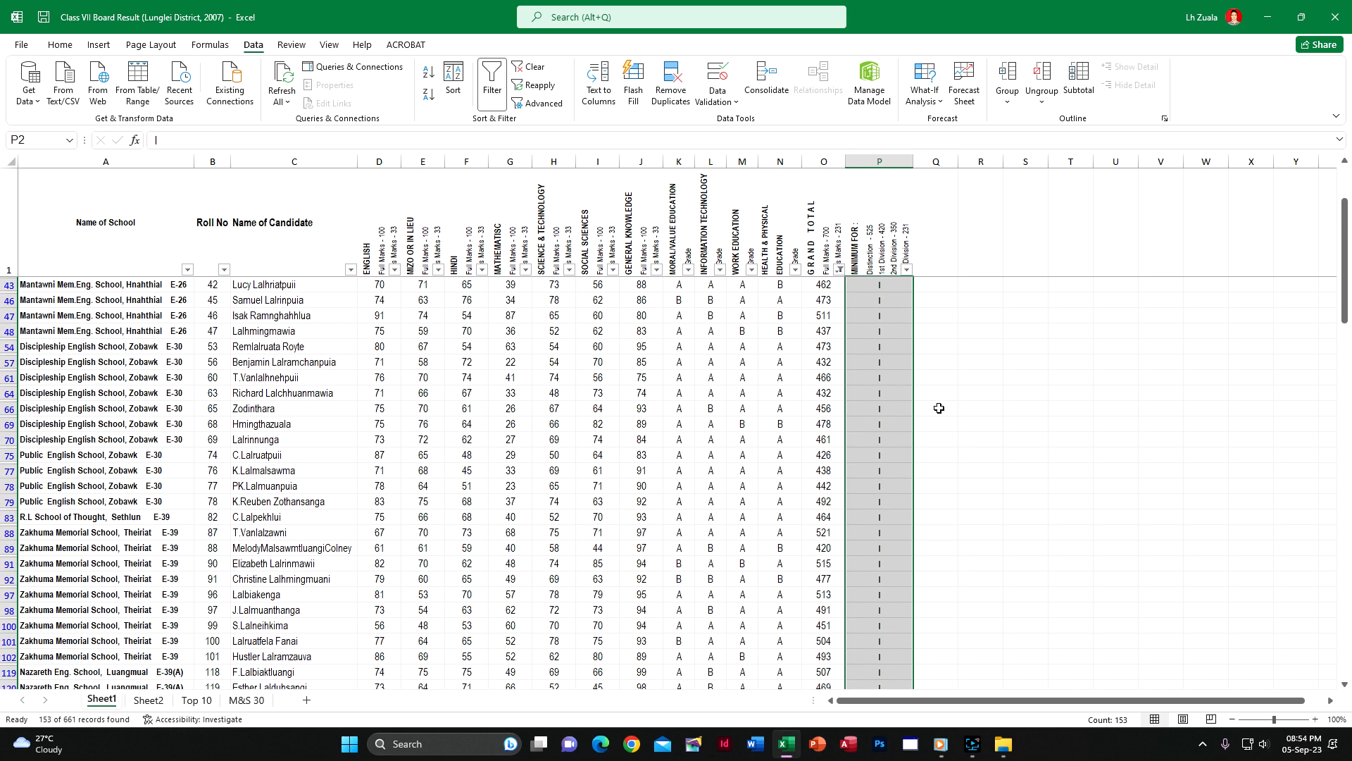
Begin a new Grand Total number filter with the first condition set to less than 701
left_click(839, 270)
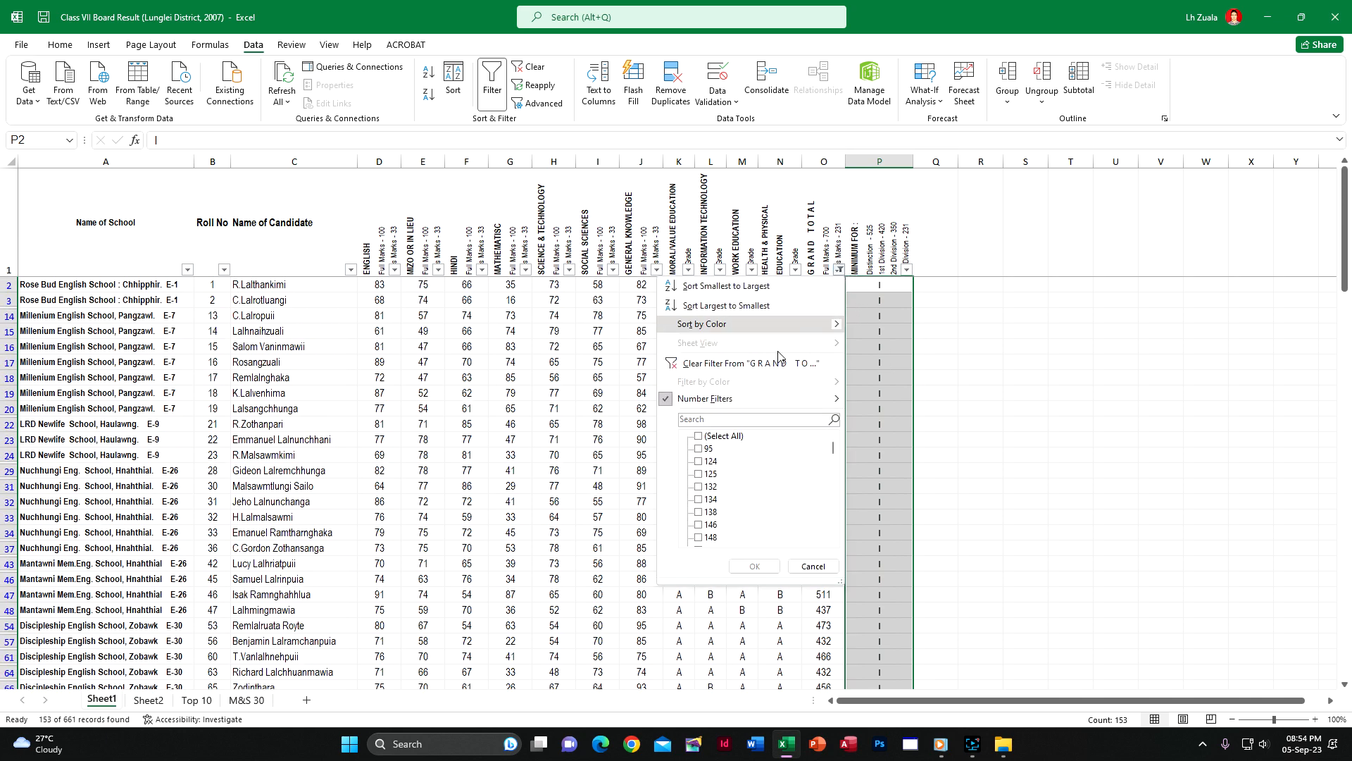
mouse_move(740, 410)
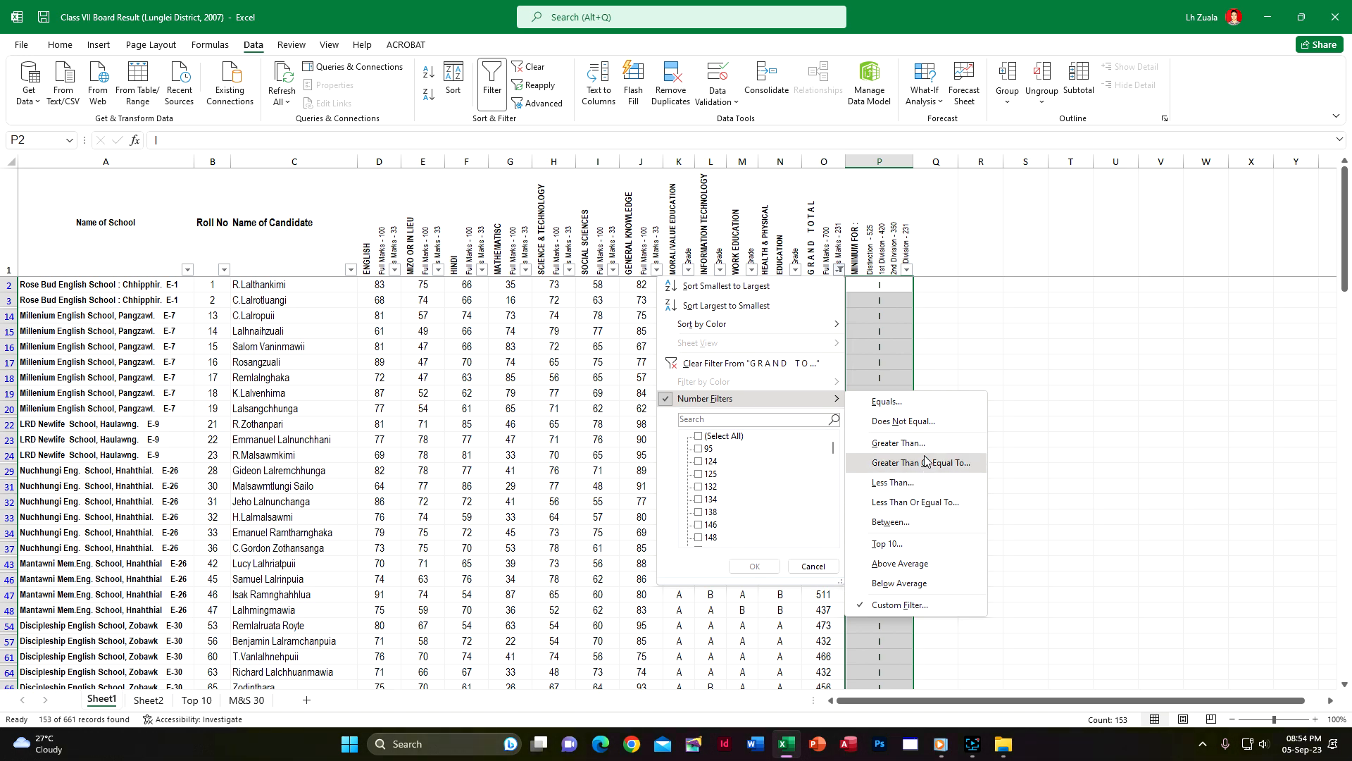
left_click(924, 486)
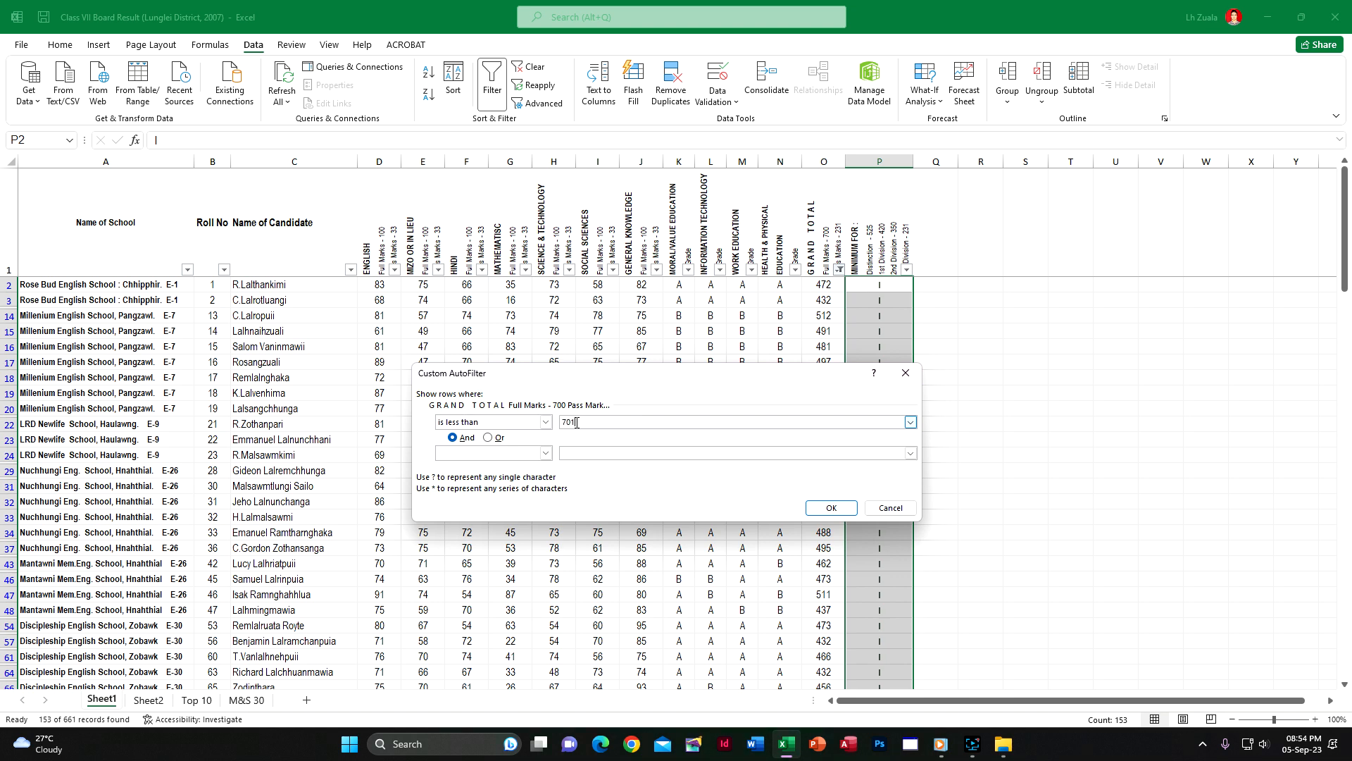
left_click(546, 455)
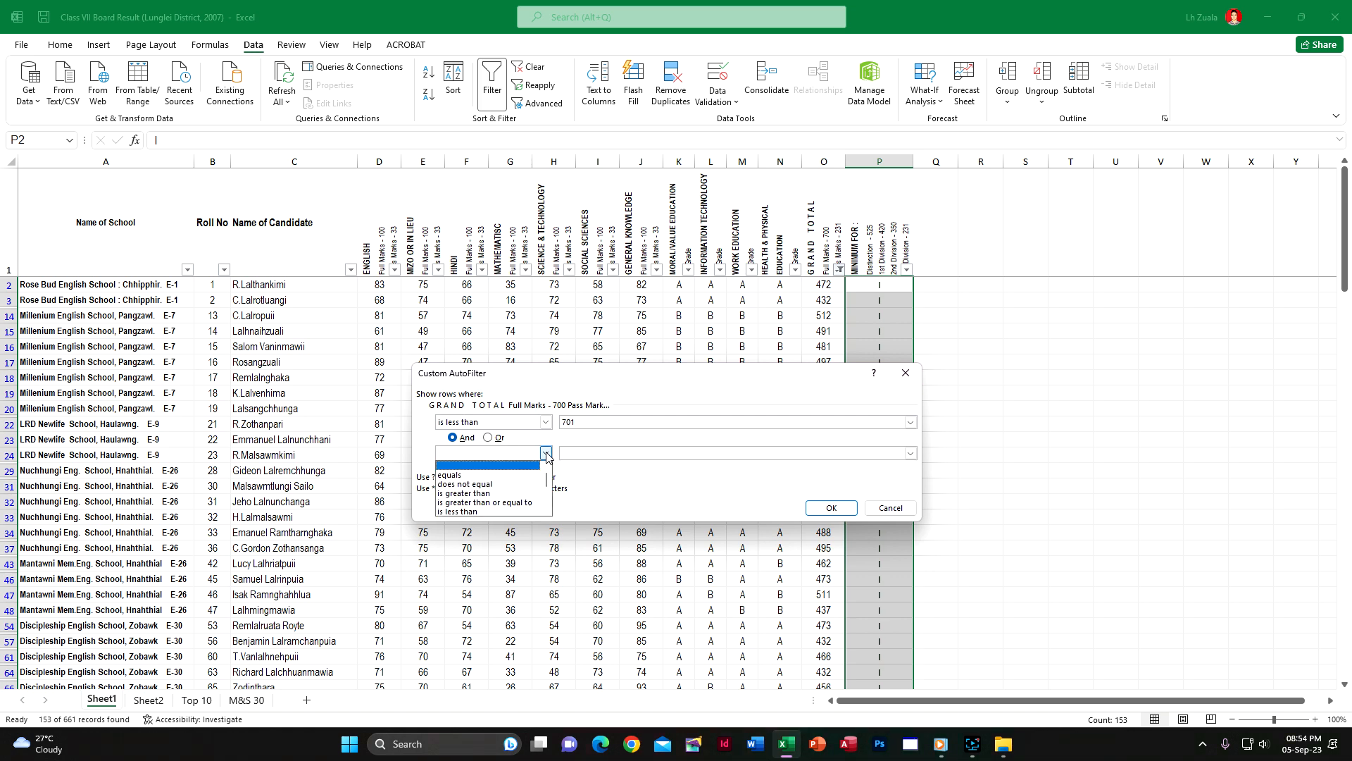
left_click(522, 502)
left_click(587, 452)
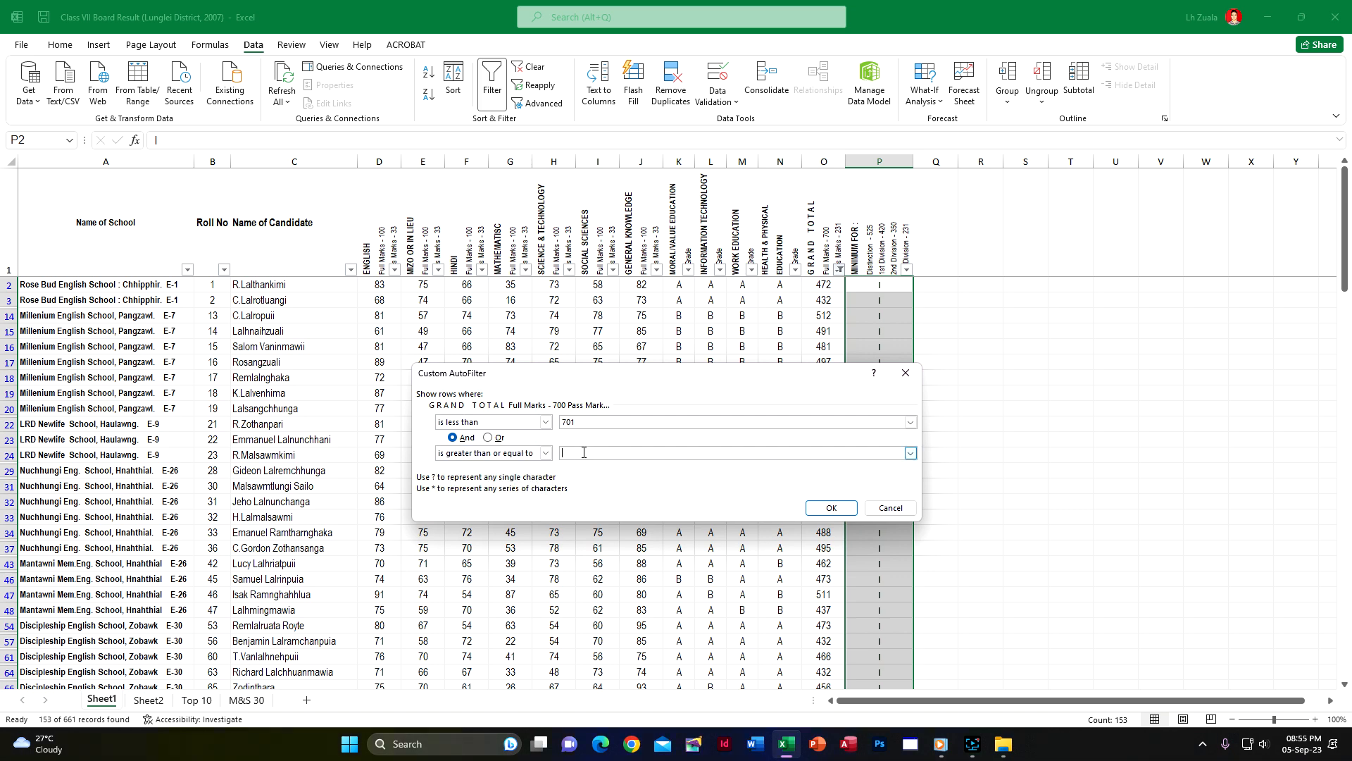
left_click(547, 452)
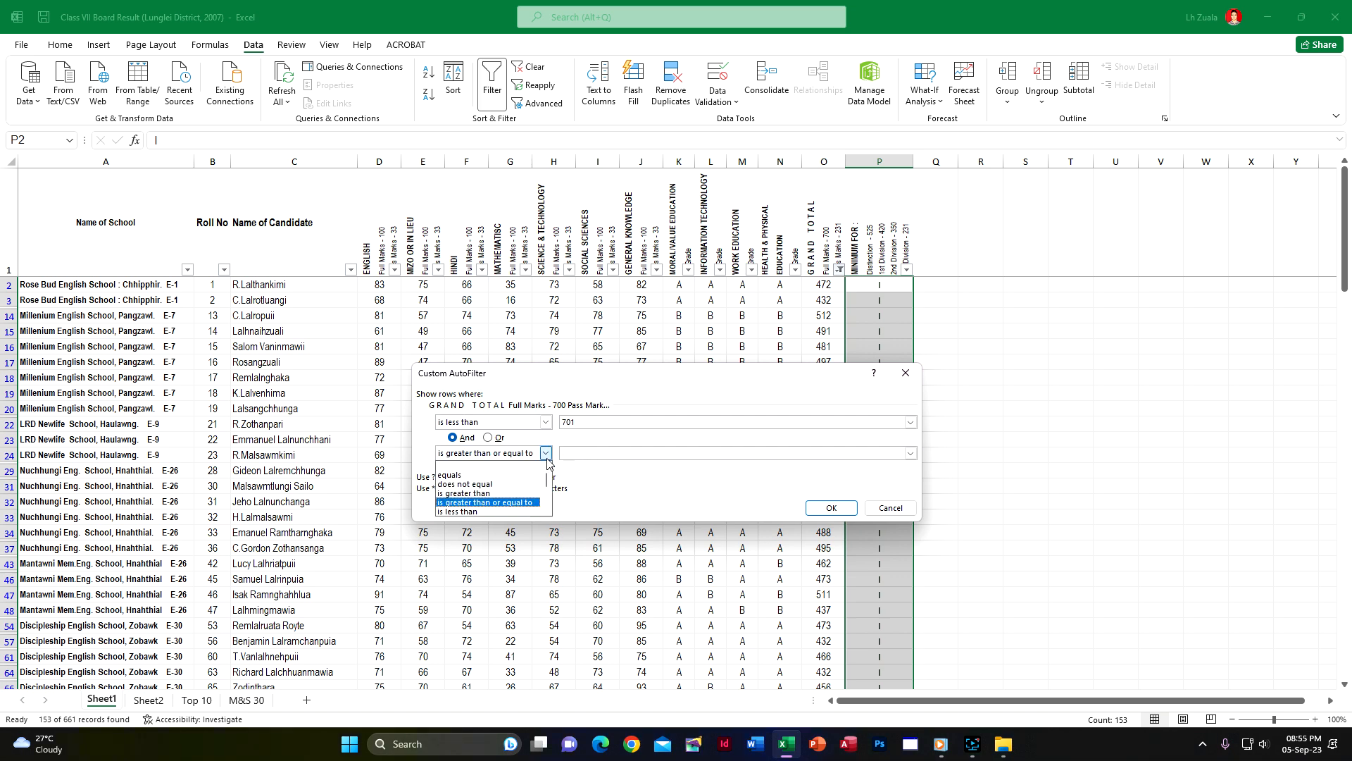
left_click(517, 493)
left_click(590, 453)
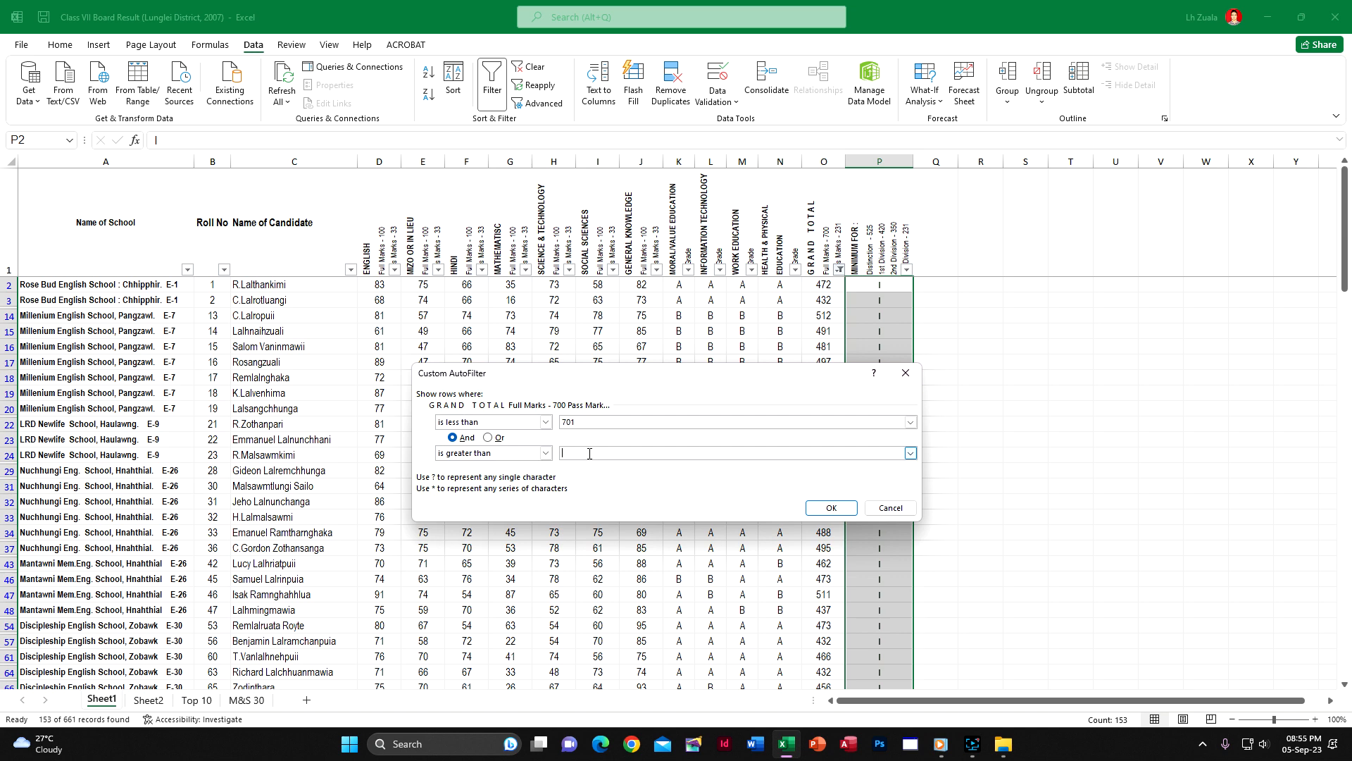
left_click(548, 454)
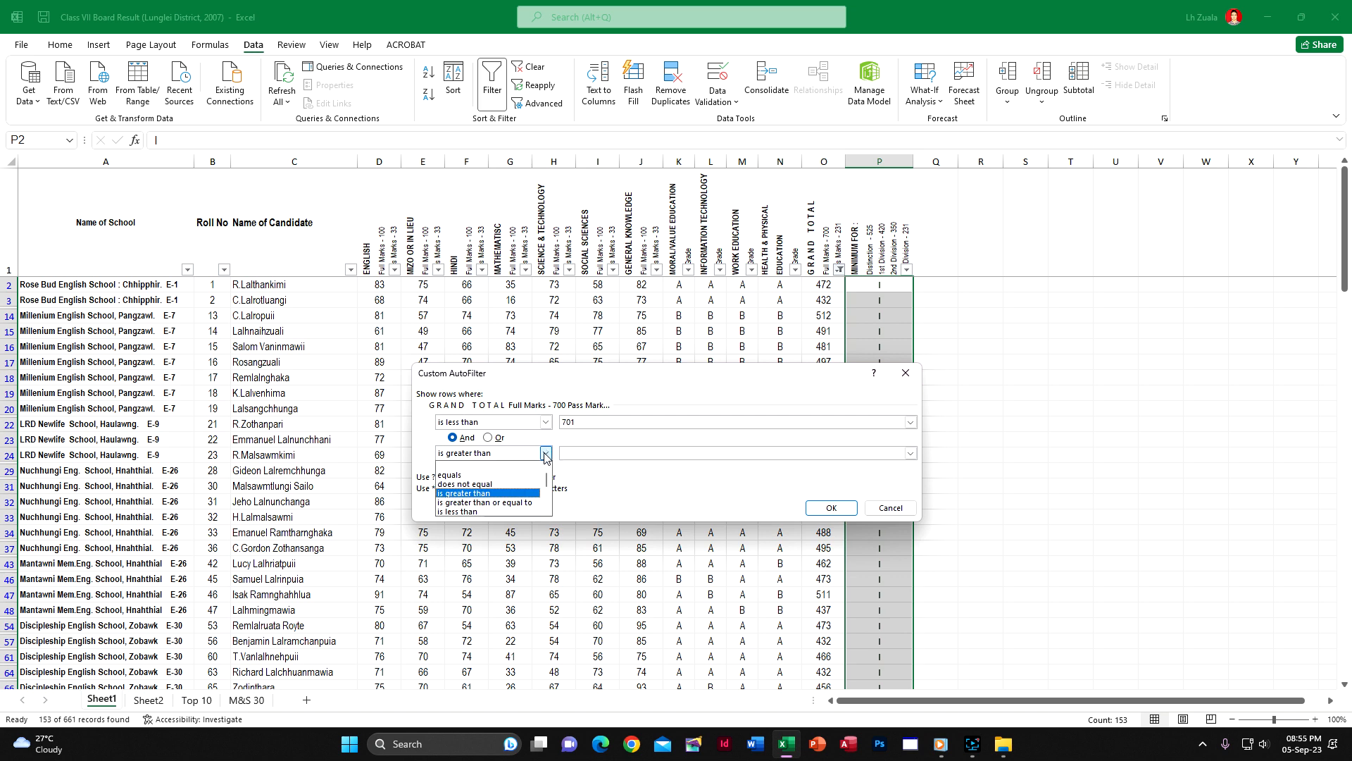
left_click(525, 498)
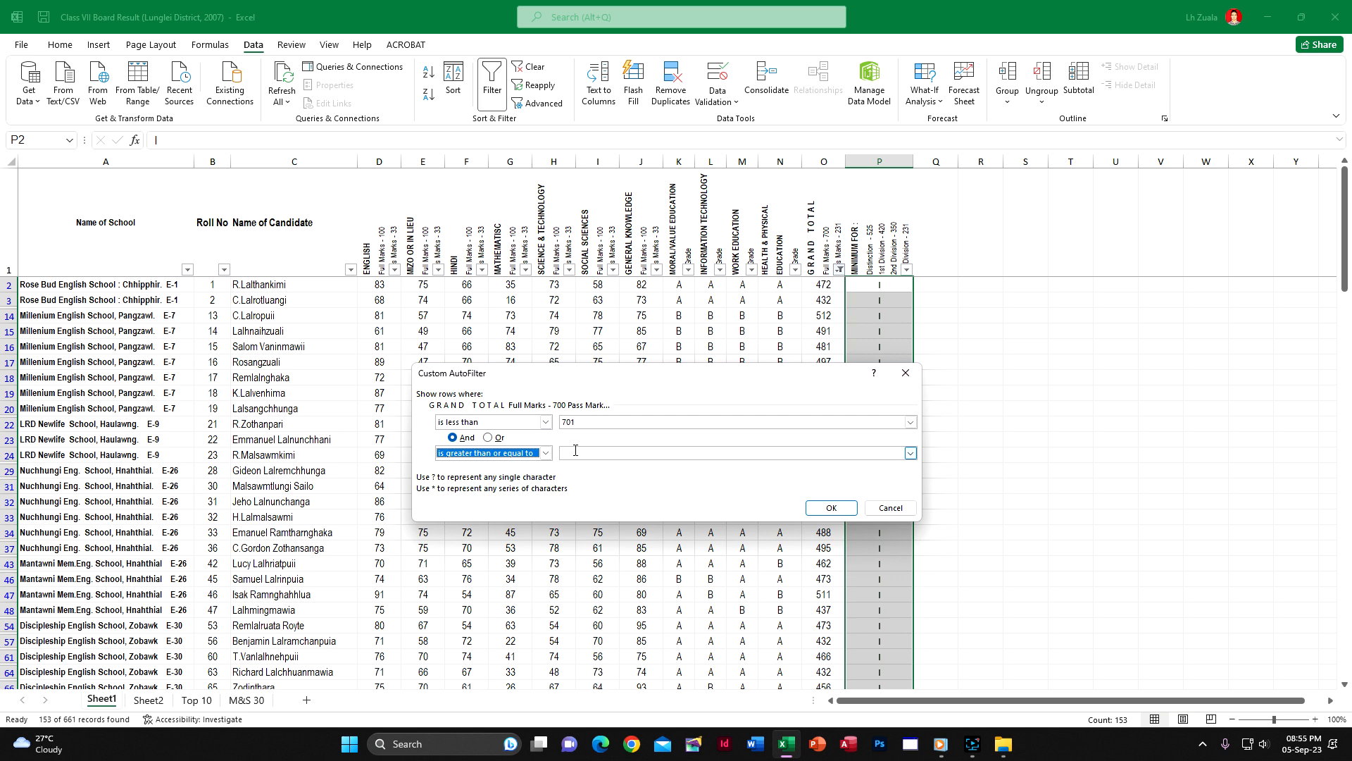
Set the second Grand Total condition to greater than 524 and apply the filter
left_click(546, 453)
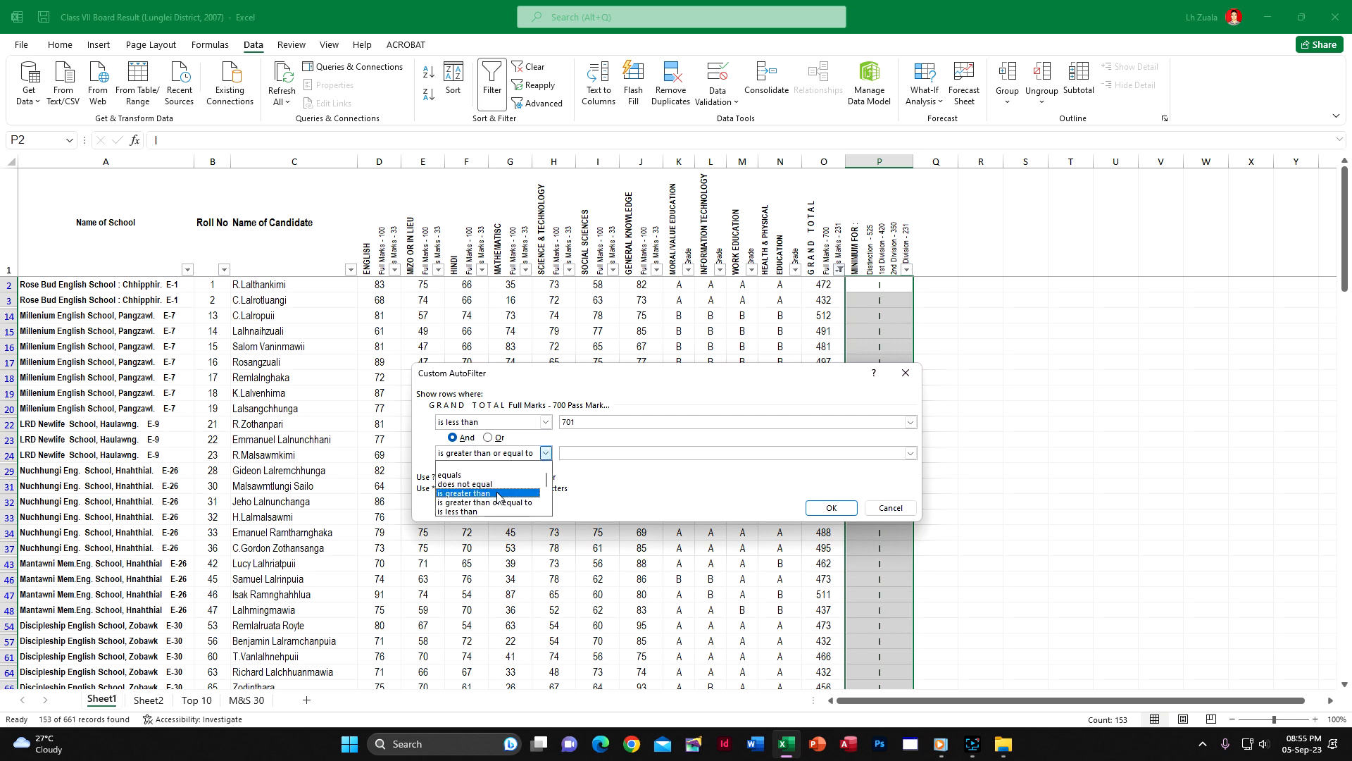
left_click(497, 497)
left_click(587, 454)
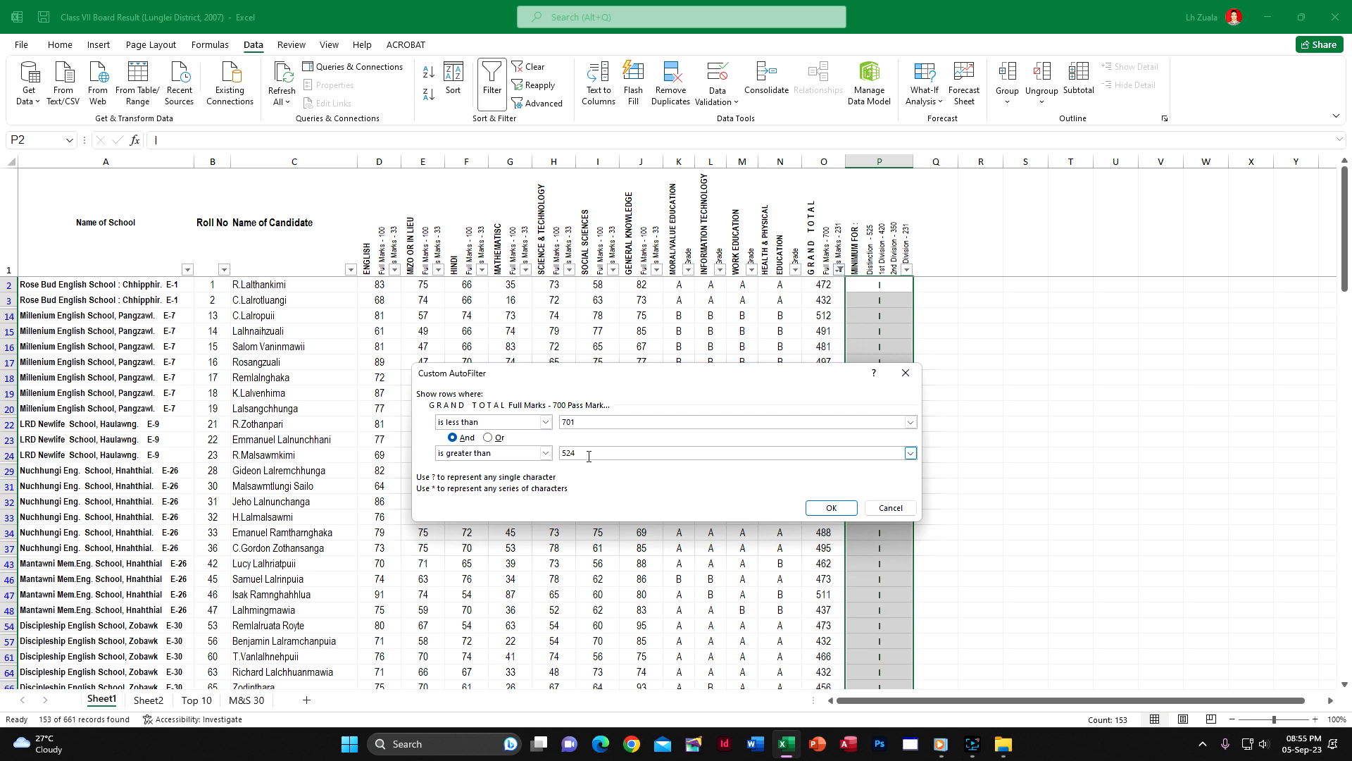
left_click(831, 507)
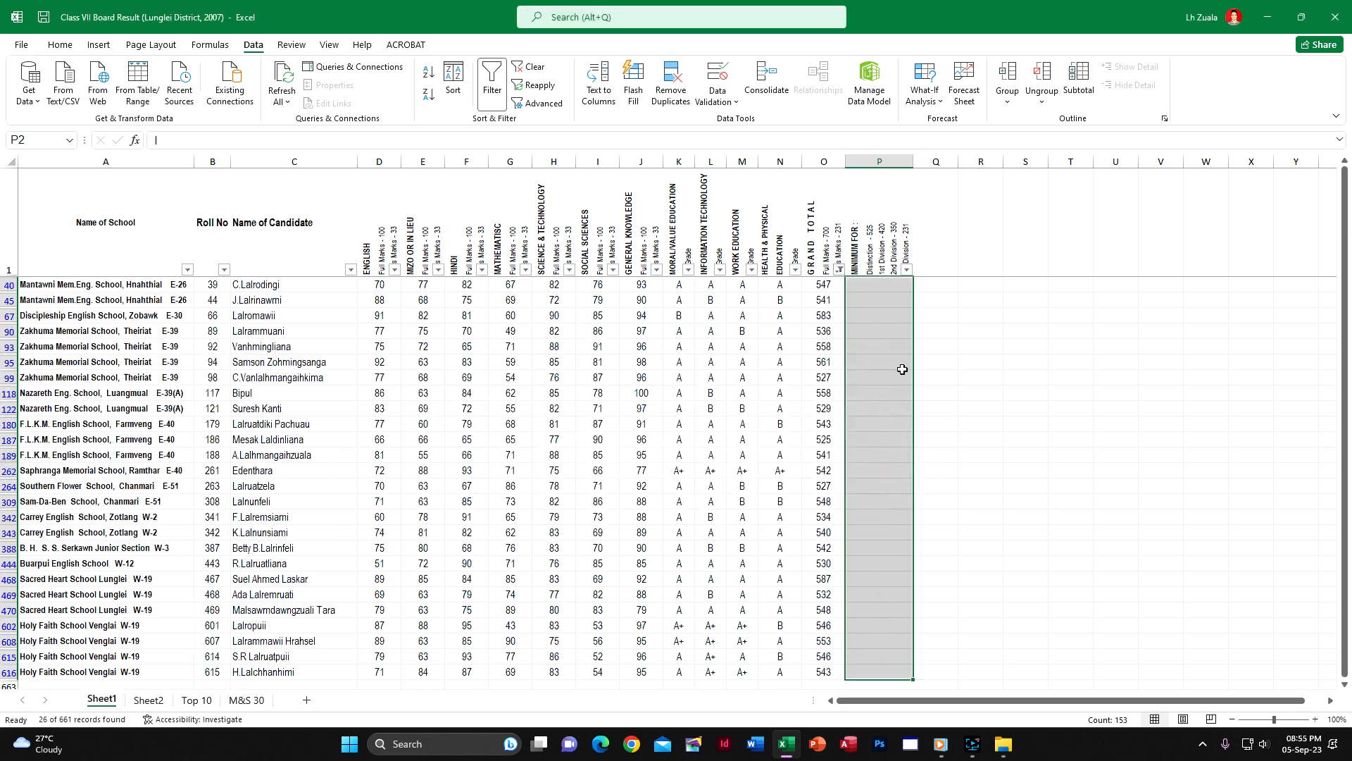
Enter D in P40 of the division column for the first filtered candidate
left_click(890, 290)
type("D")
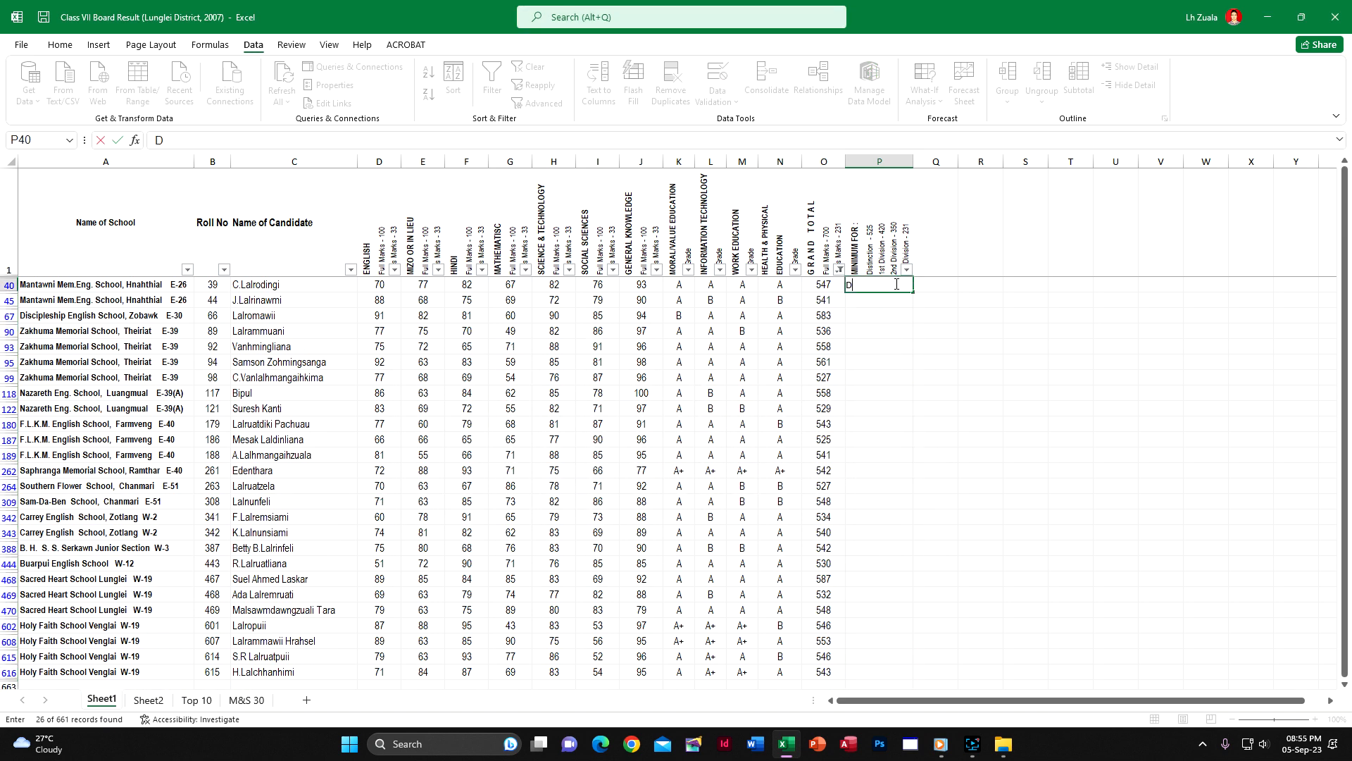
key("Return")
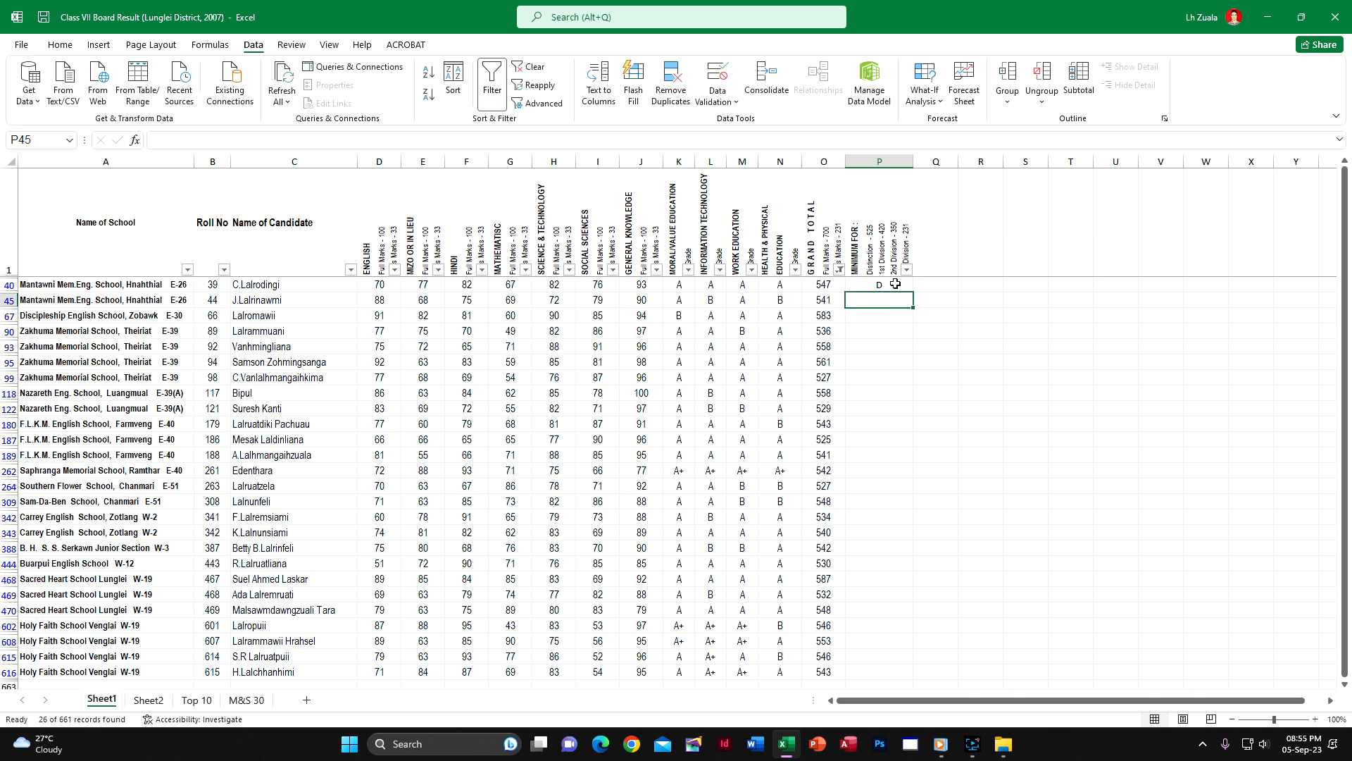
left_click(895, 284)
left_click_drag(912, 295, 914, 295)
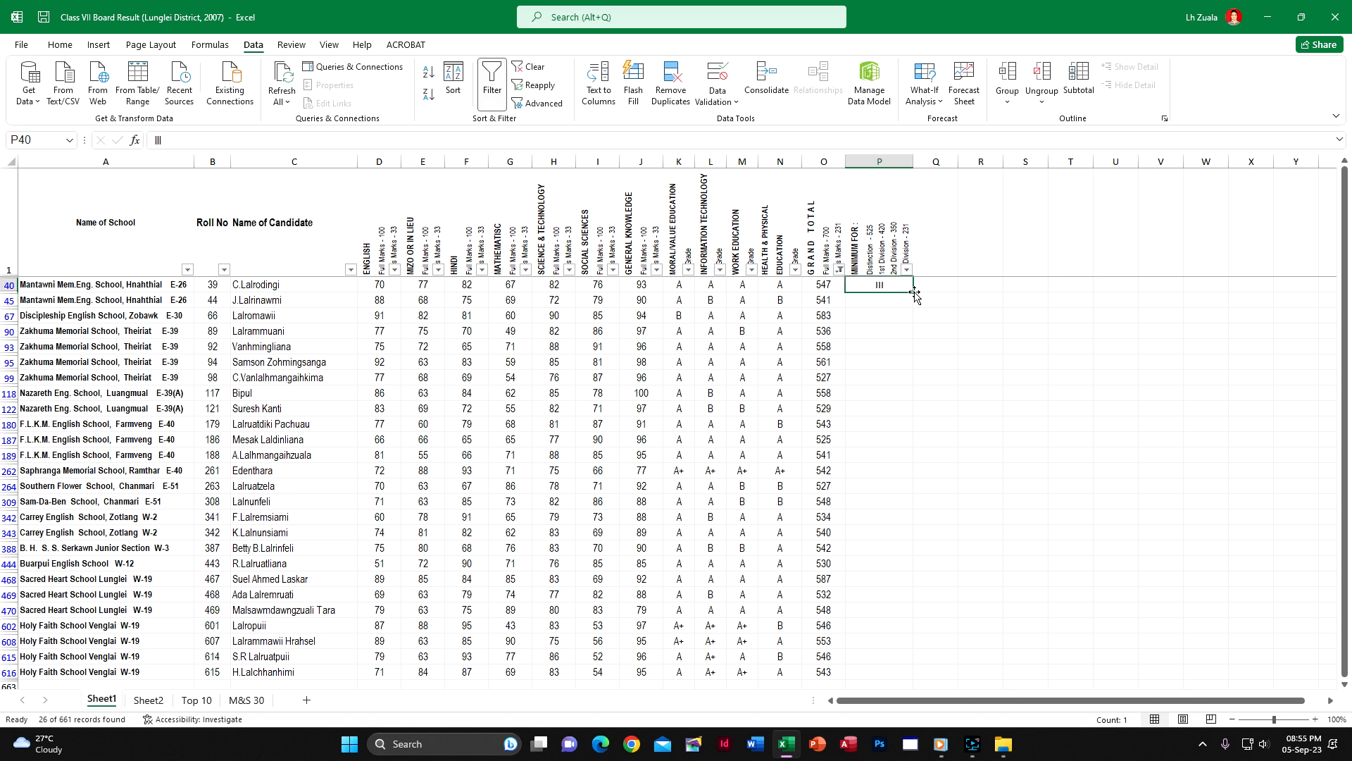
key("ctrl+z")
left_click(908, 327)
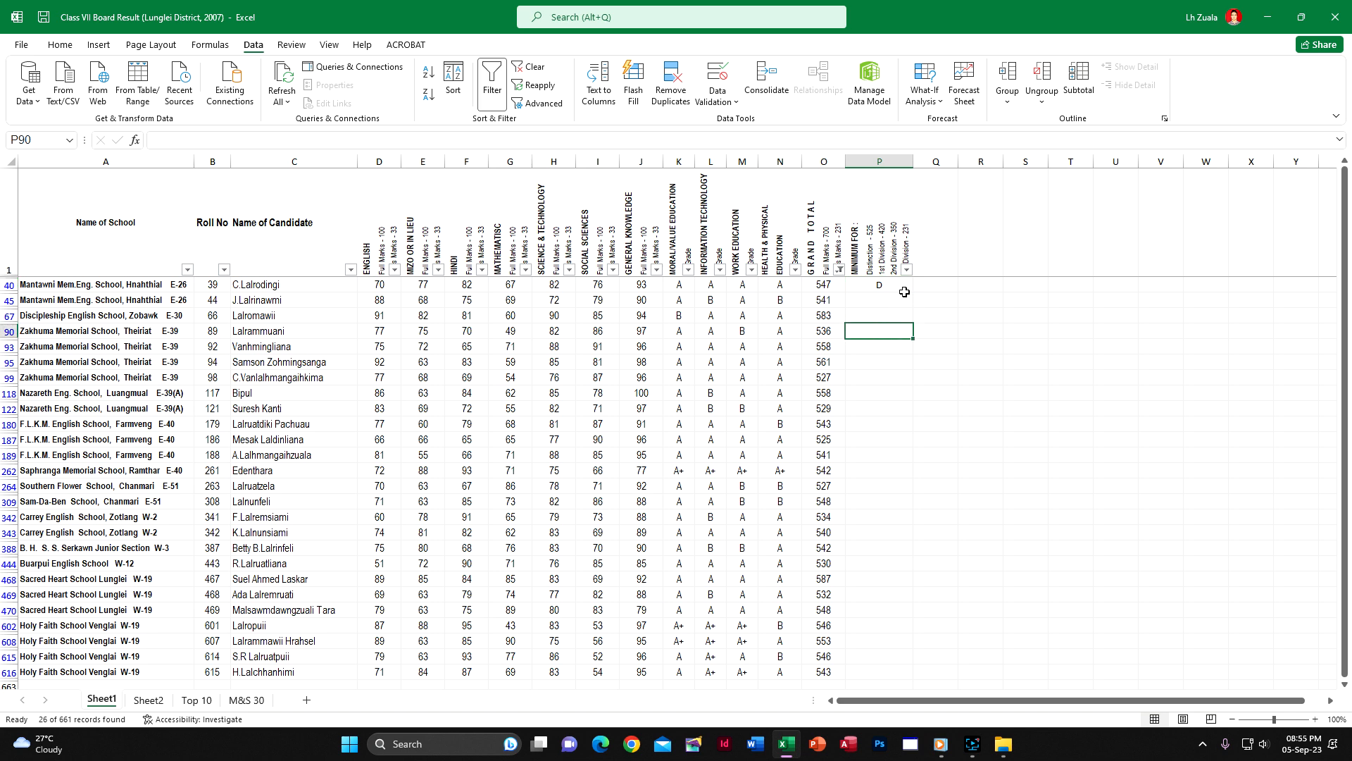
Fill the D in P40 down the division column through the last filtered candidate in row 616
left_click(904, 290)
left_click_drag(913, 291, 918, 568)
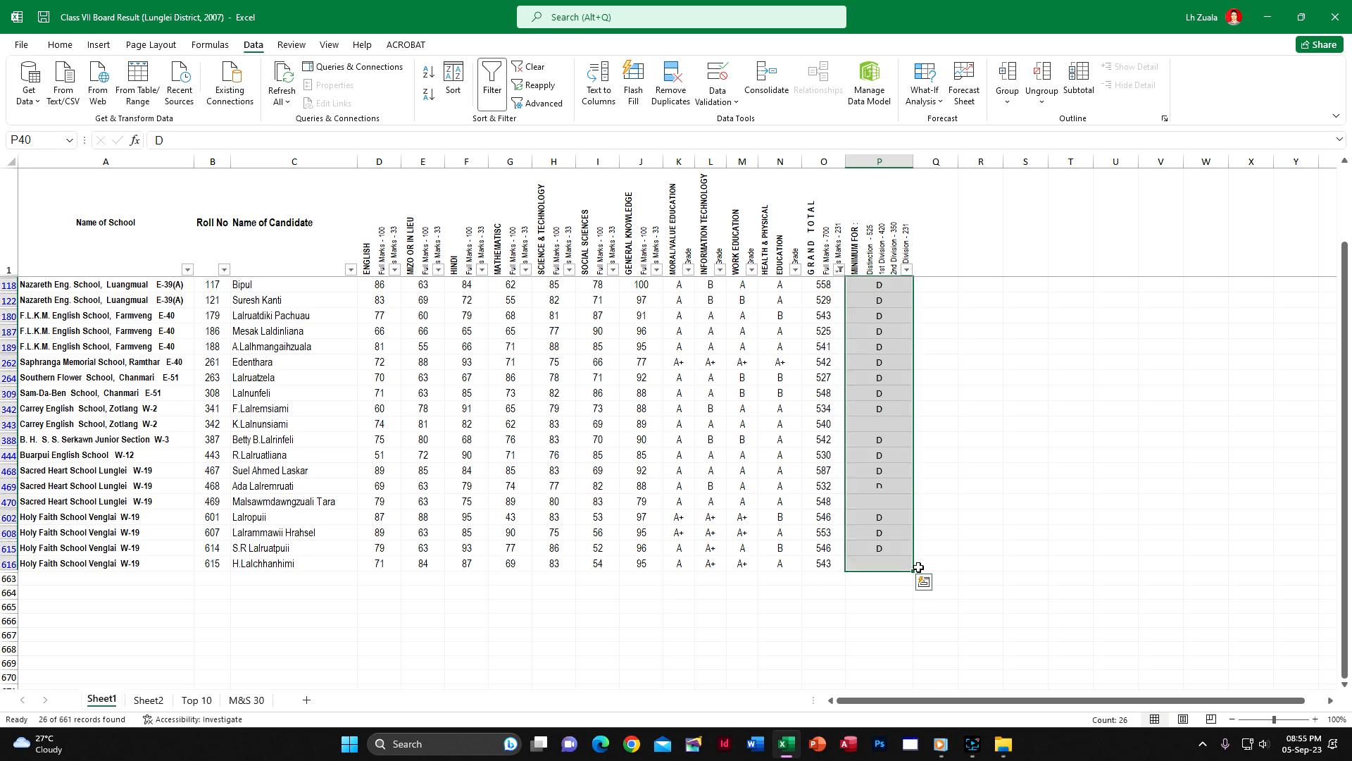
scroll(794, 495, "up", 2)
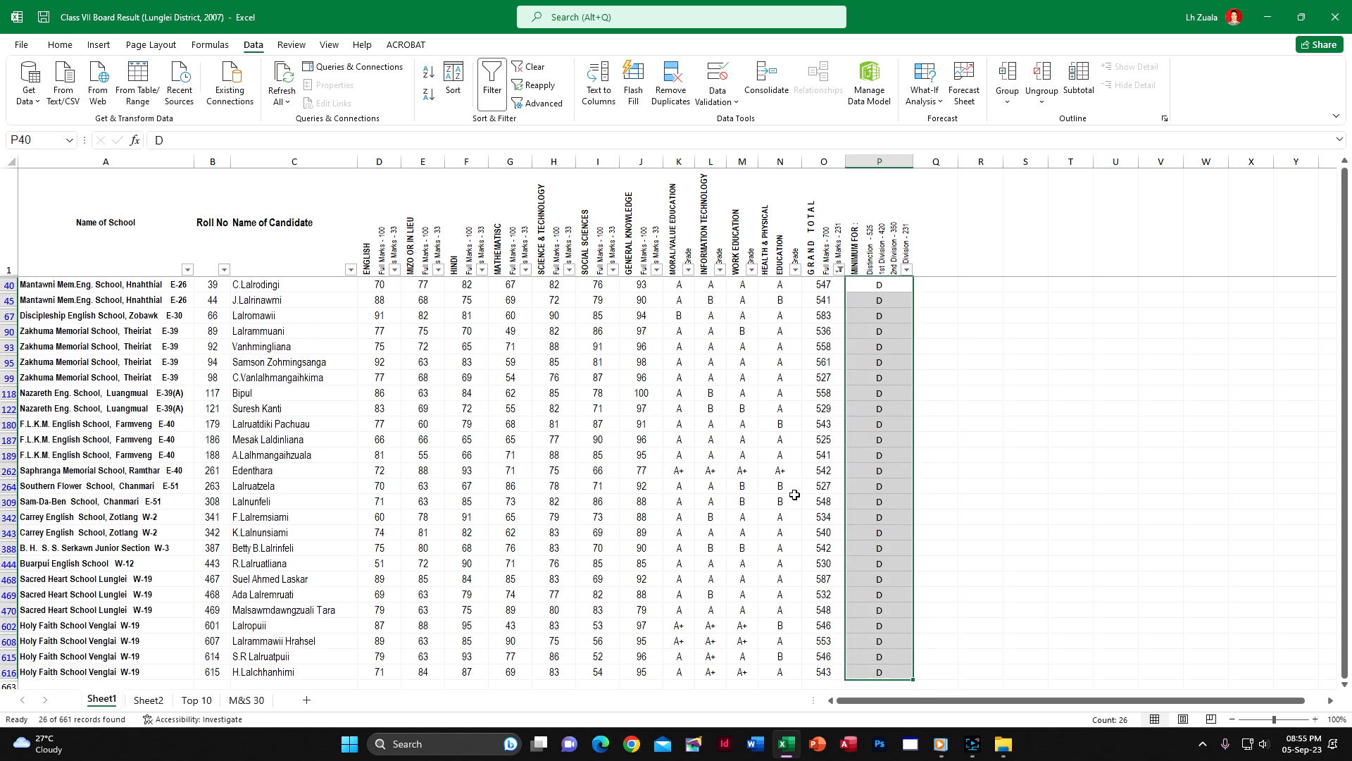
Turn the worksheet's filter off to show all candidates, and turn it on again for the header row
left_click(813, 322)
left_click(907, 270)
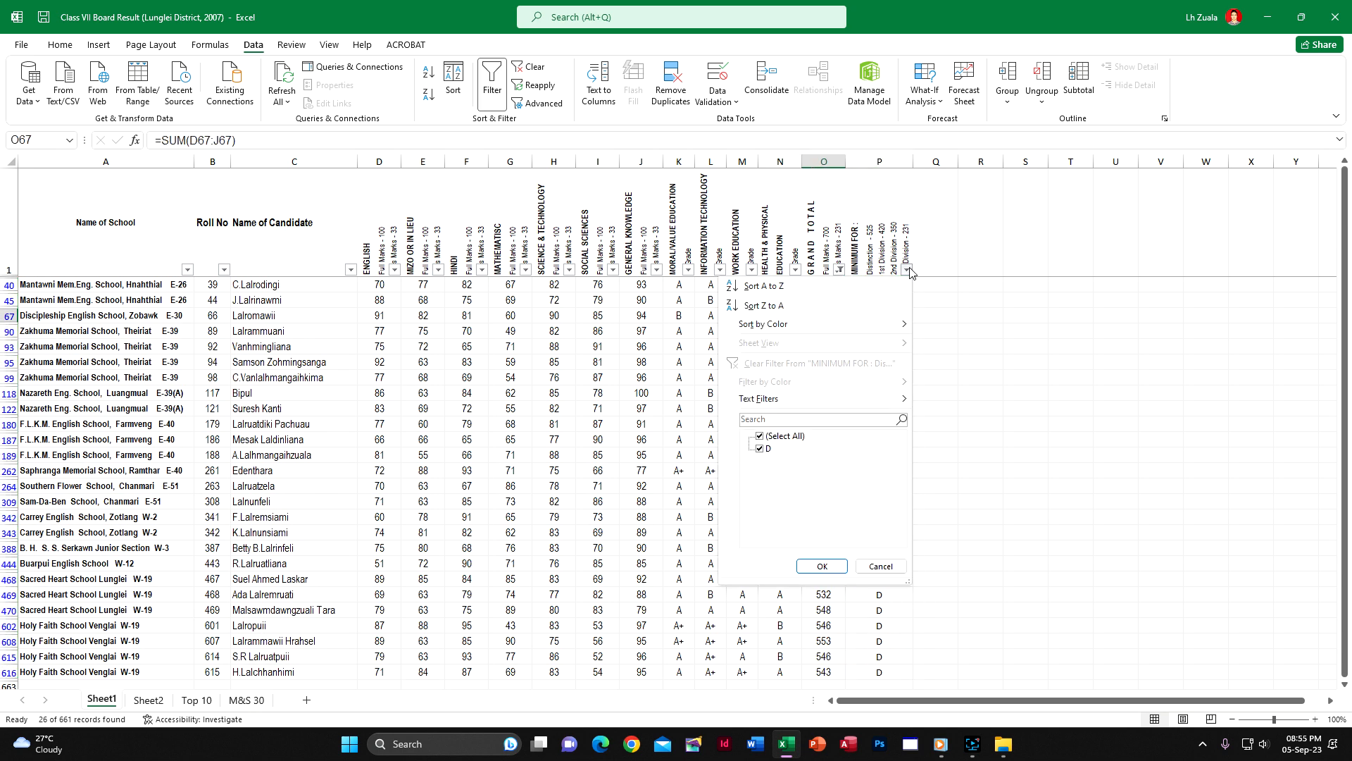
left_click(907, 271)
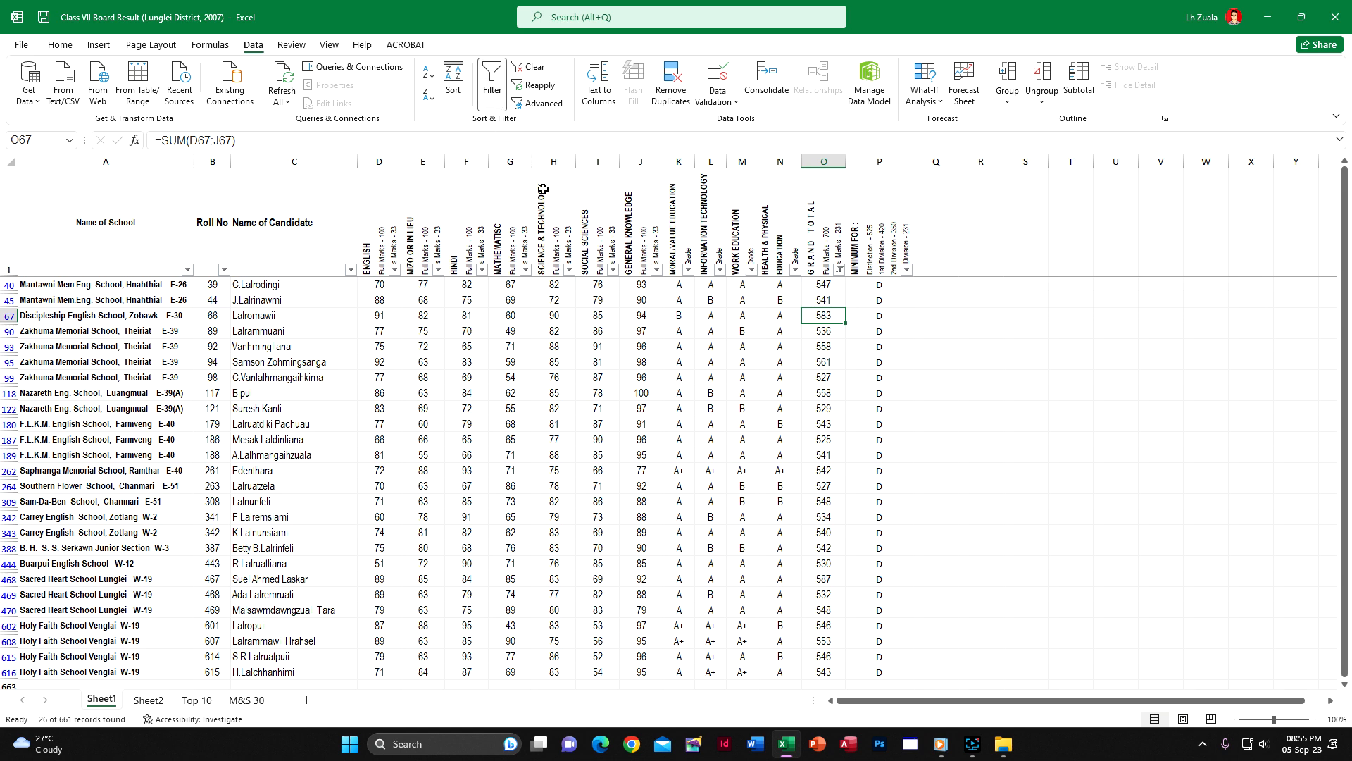
left_click(543, 189)
left_click(491, 83)
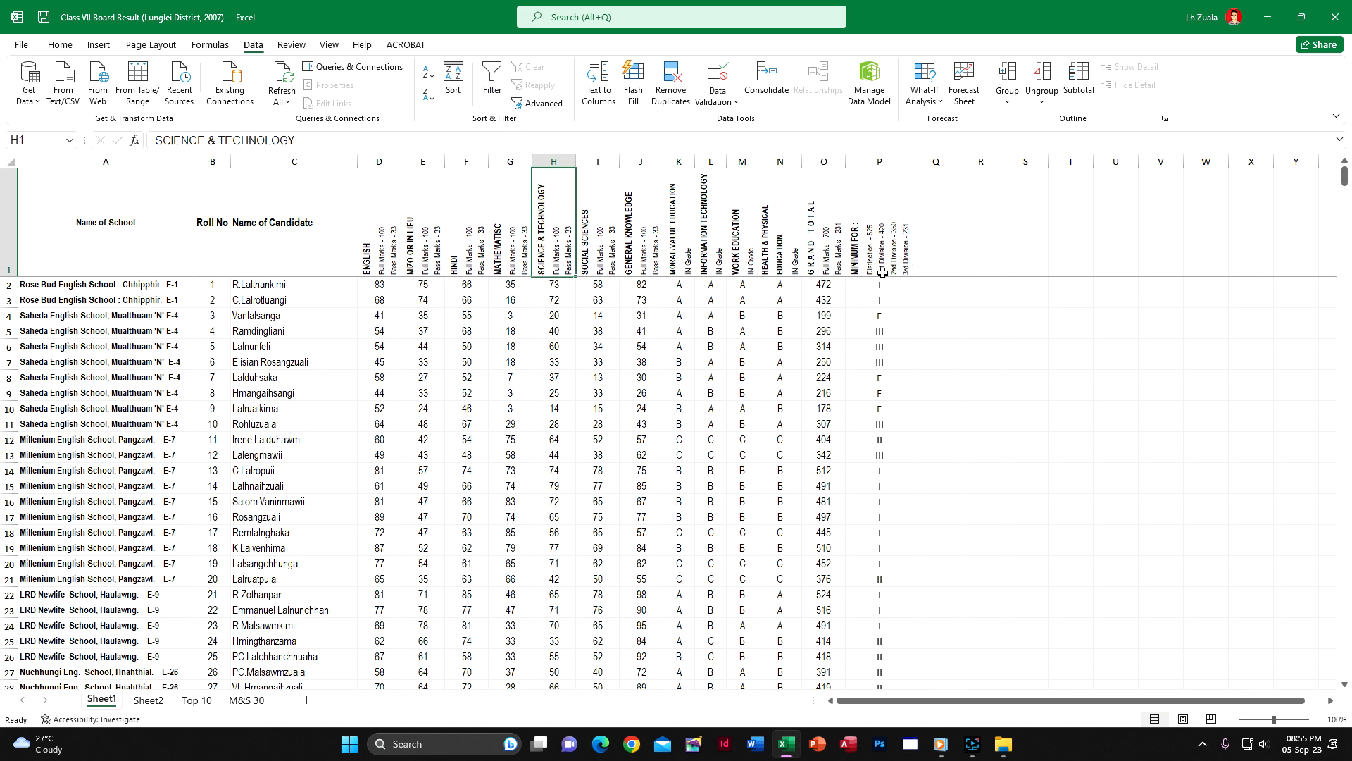
left_click(882, 266)
left_click(493, 83)
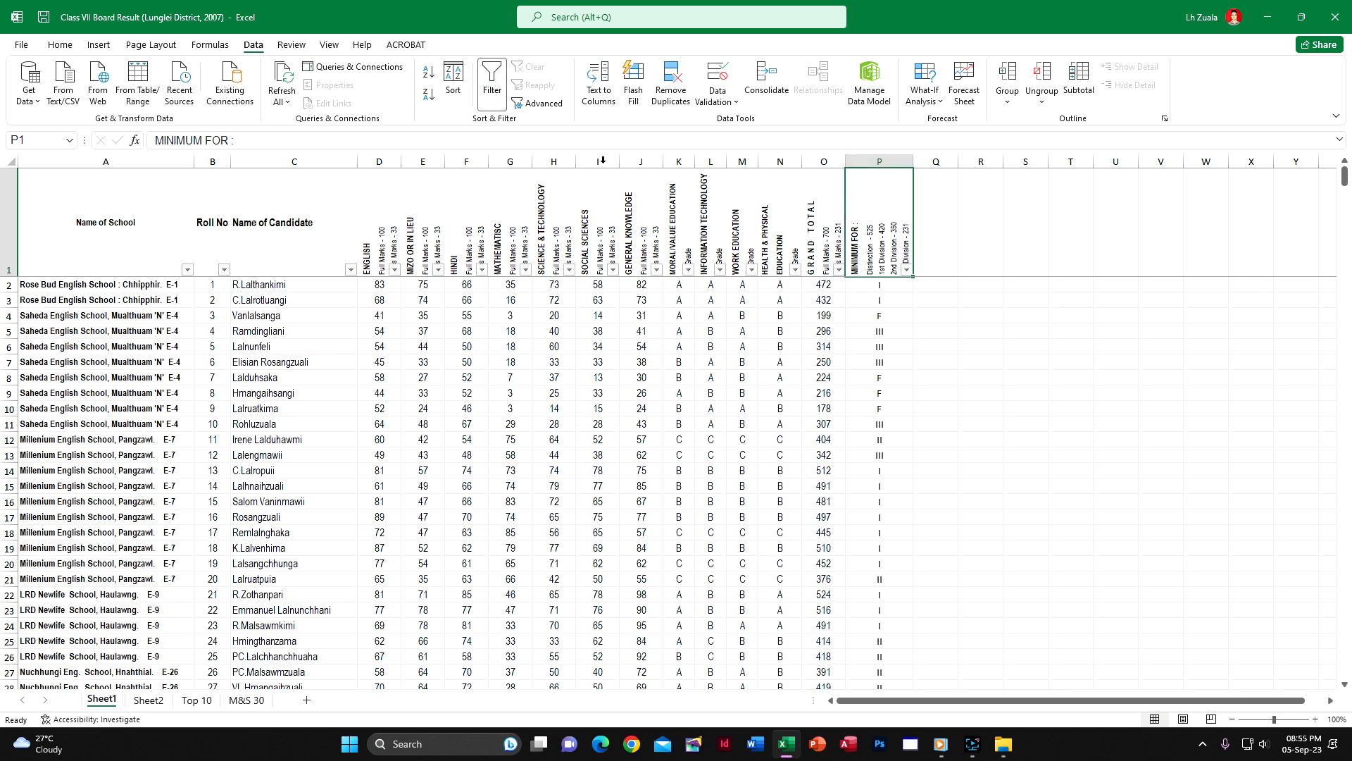
Check the division column's filter values with all of them kept selected, and turn the worksheet's filter off
left_click(907, 271)
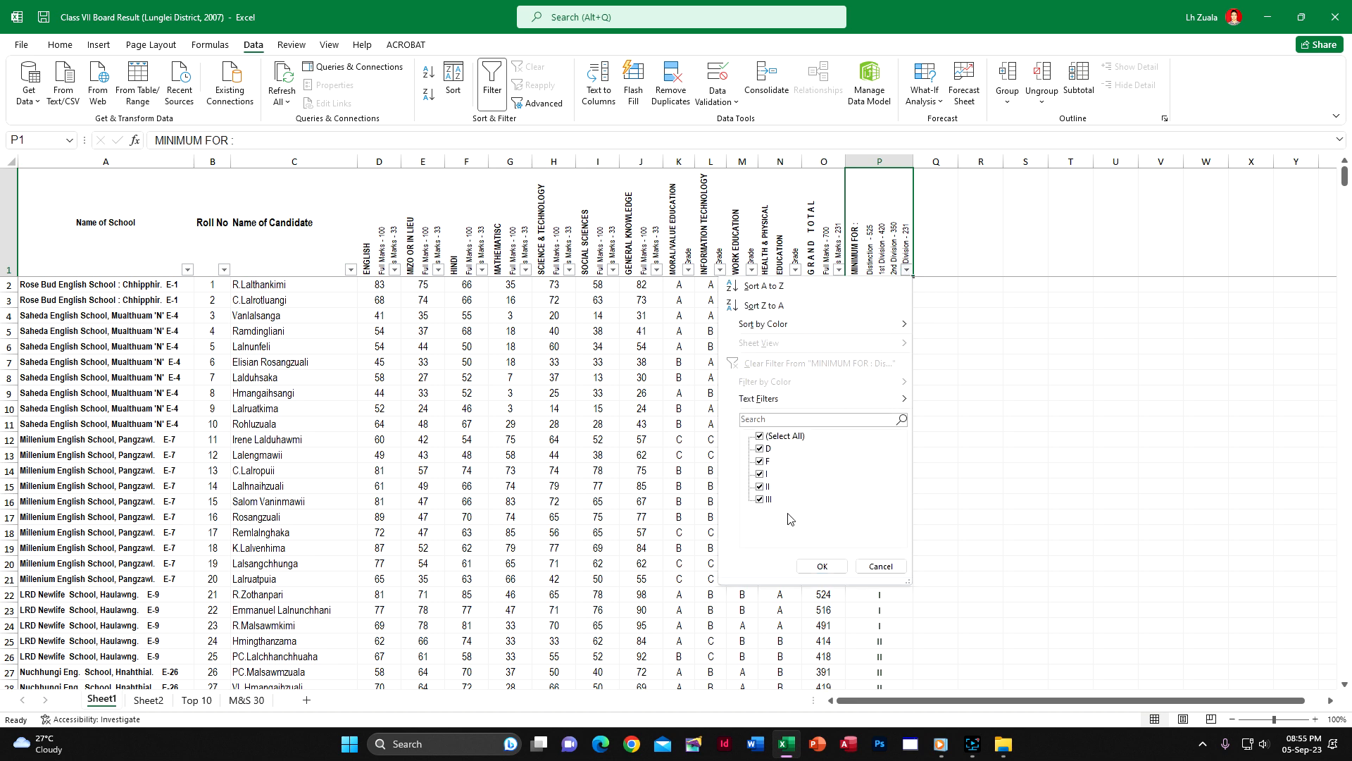
left_click(821, 567)
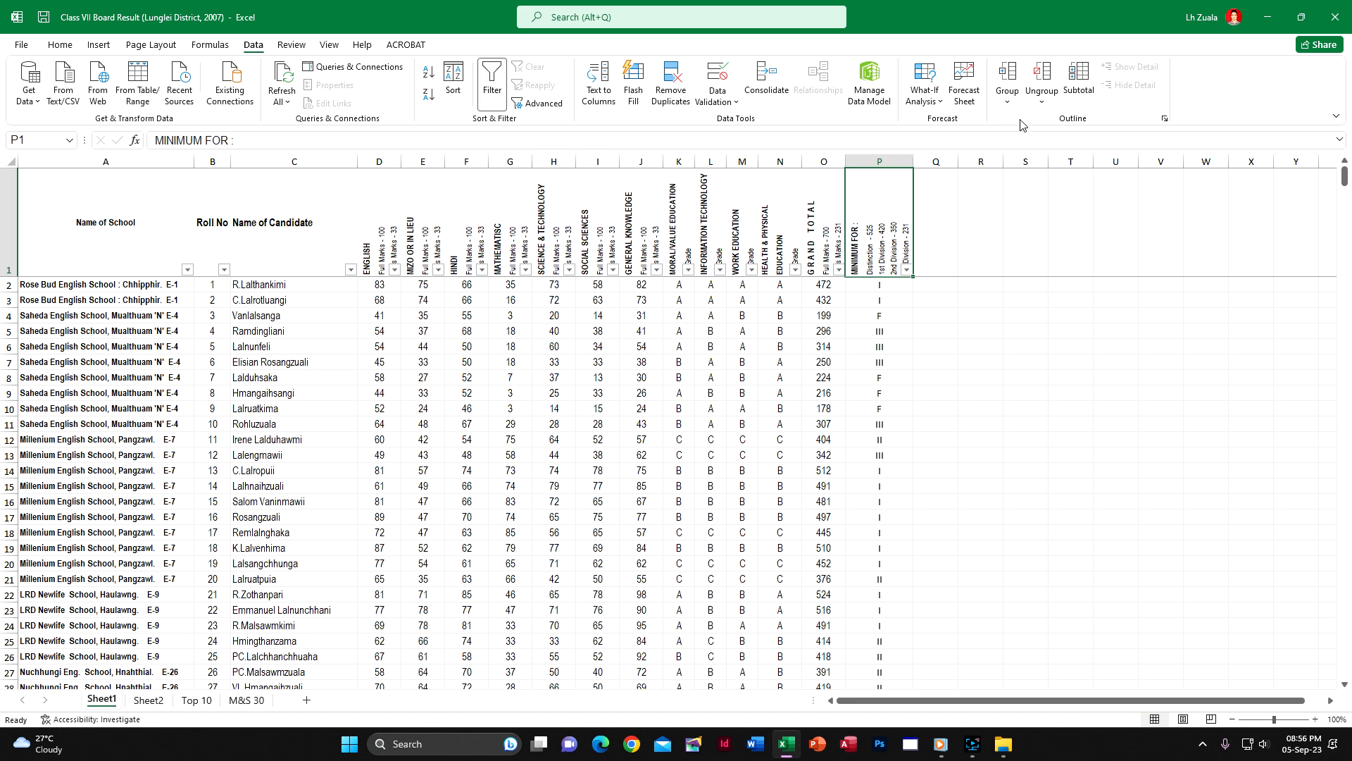
left_click(495, 89)
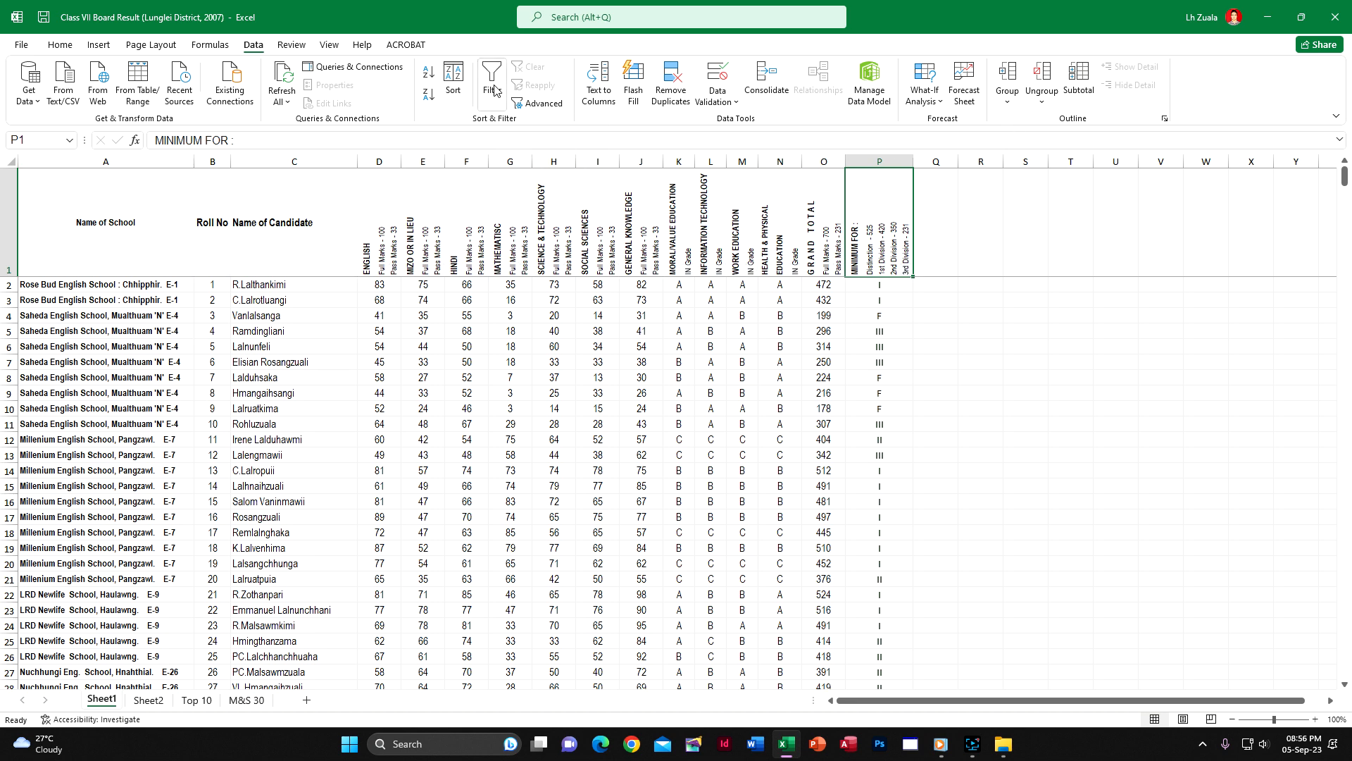
Add Count subtotals of the division column at each change in Name of School
left_click(1076, 81)
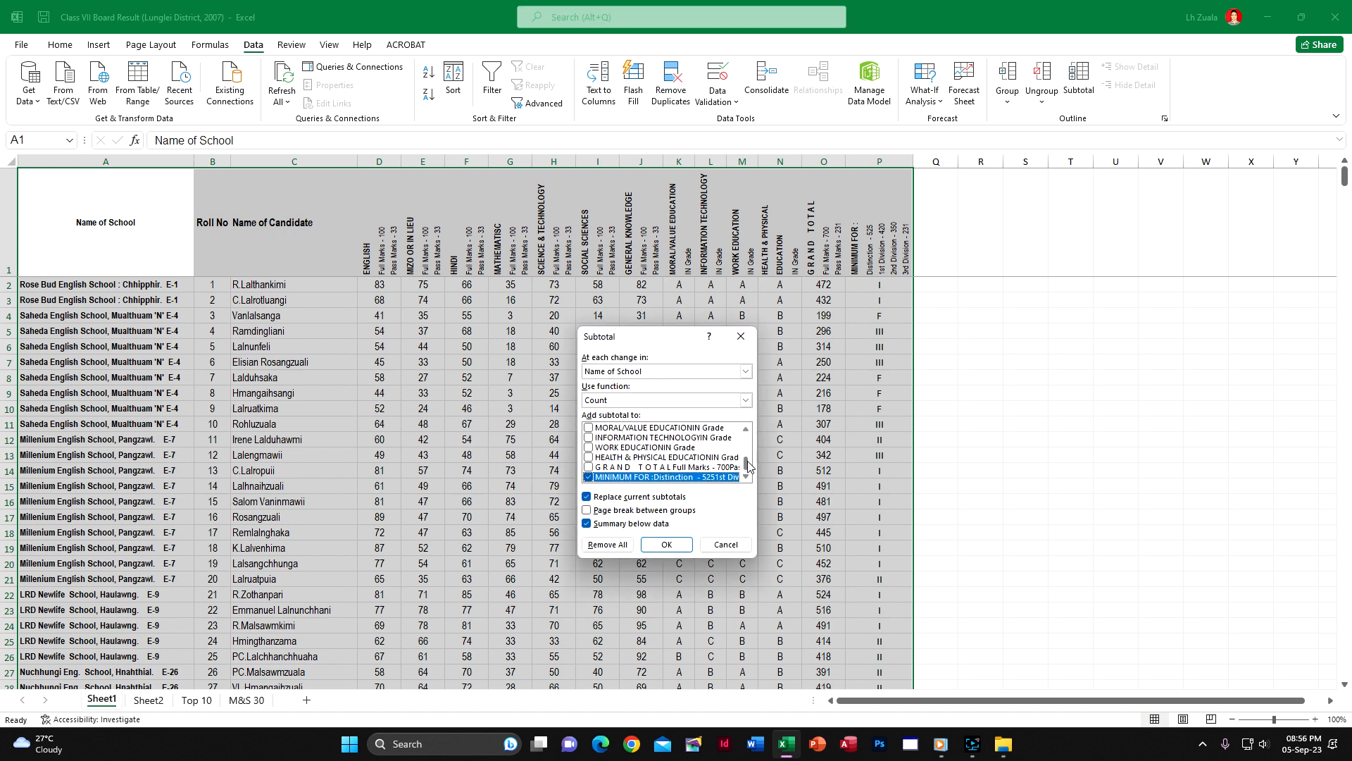
left_click(745, 336)
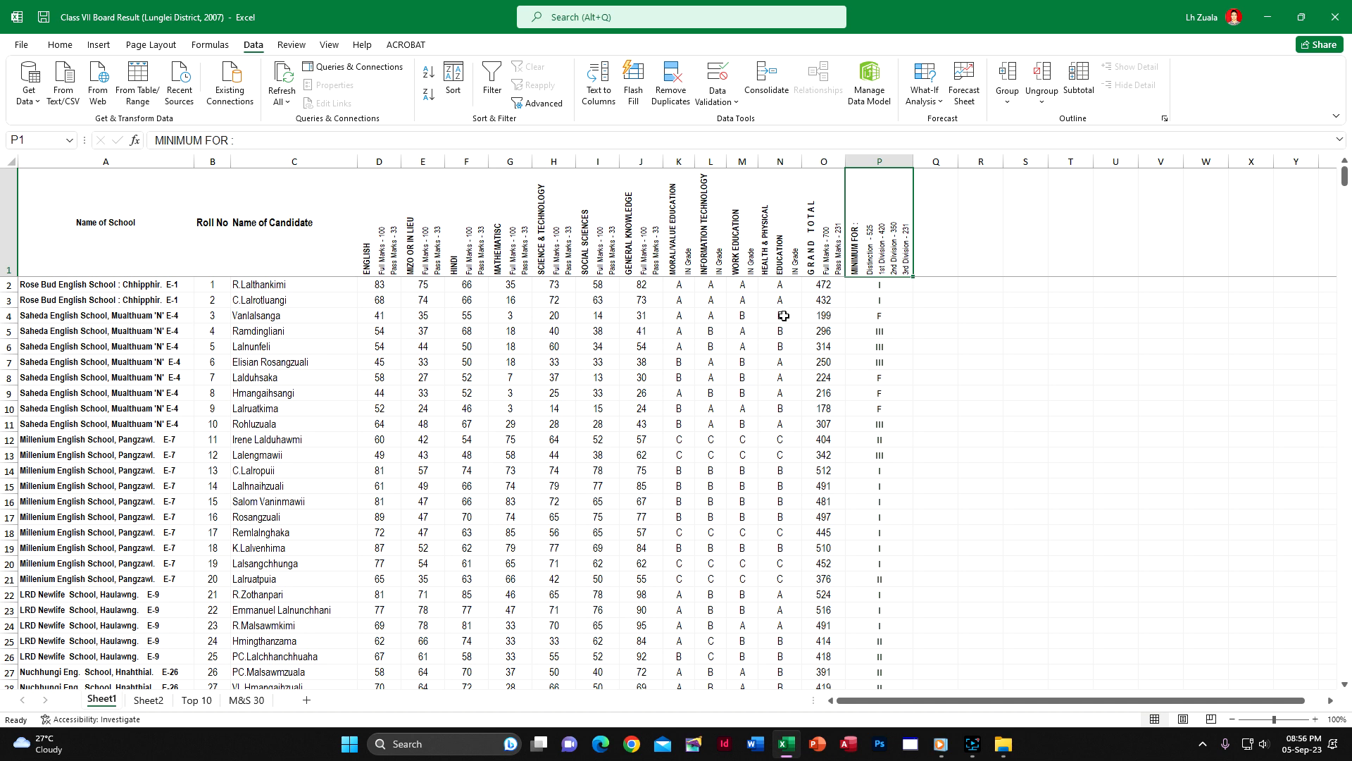
left_click(1078, 81)
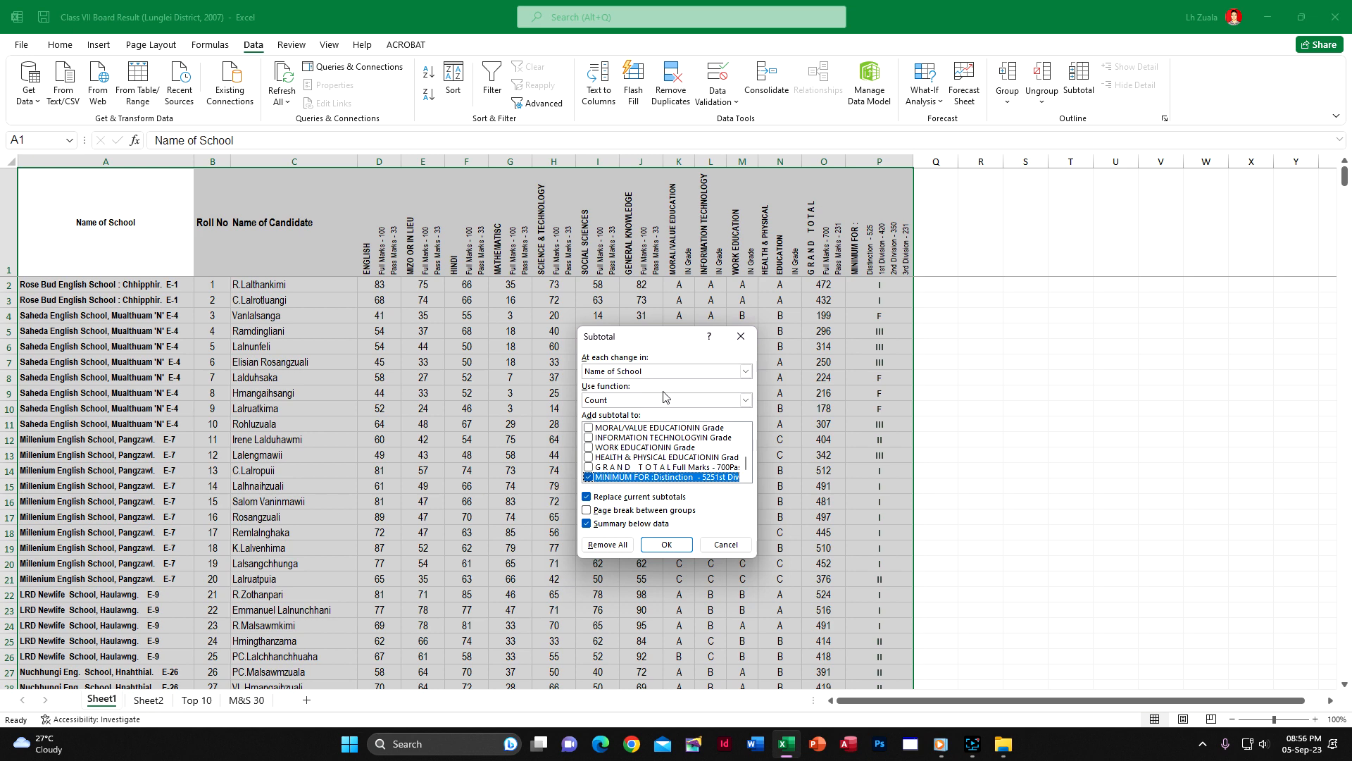
left_click(666, 543)
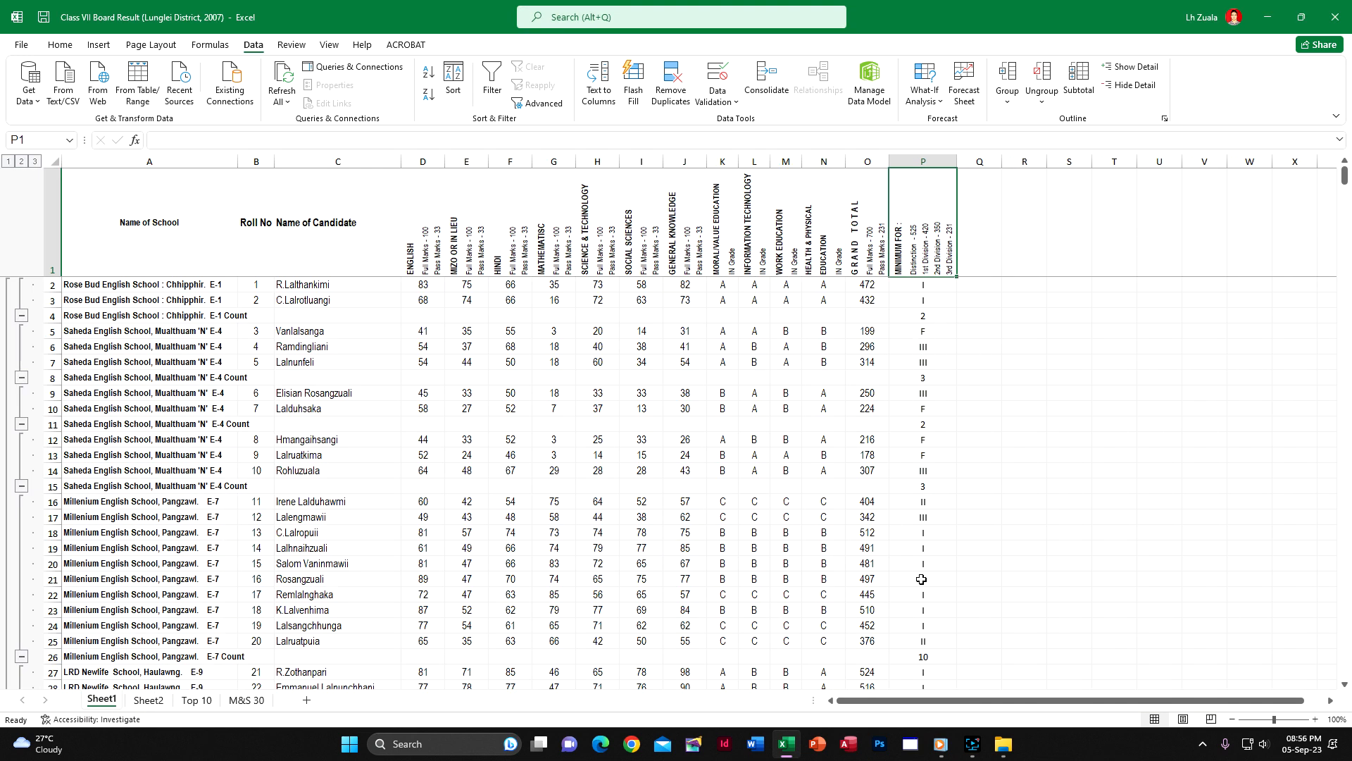
scroll(921, 579, "down", 9)
scroll(610, 251, "up", 9)
Try to ungroup the rows, and remove all the school-based subtotals from the worksheet
left_click(1047, 75)
left_click(637, 476)
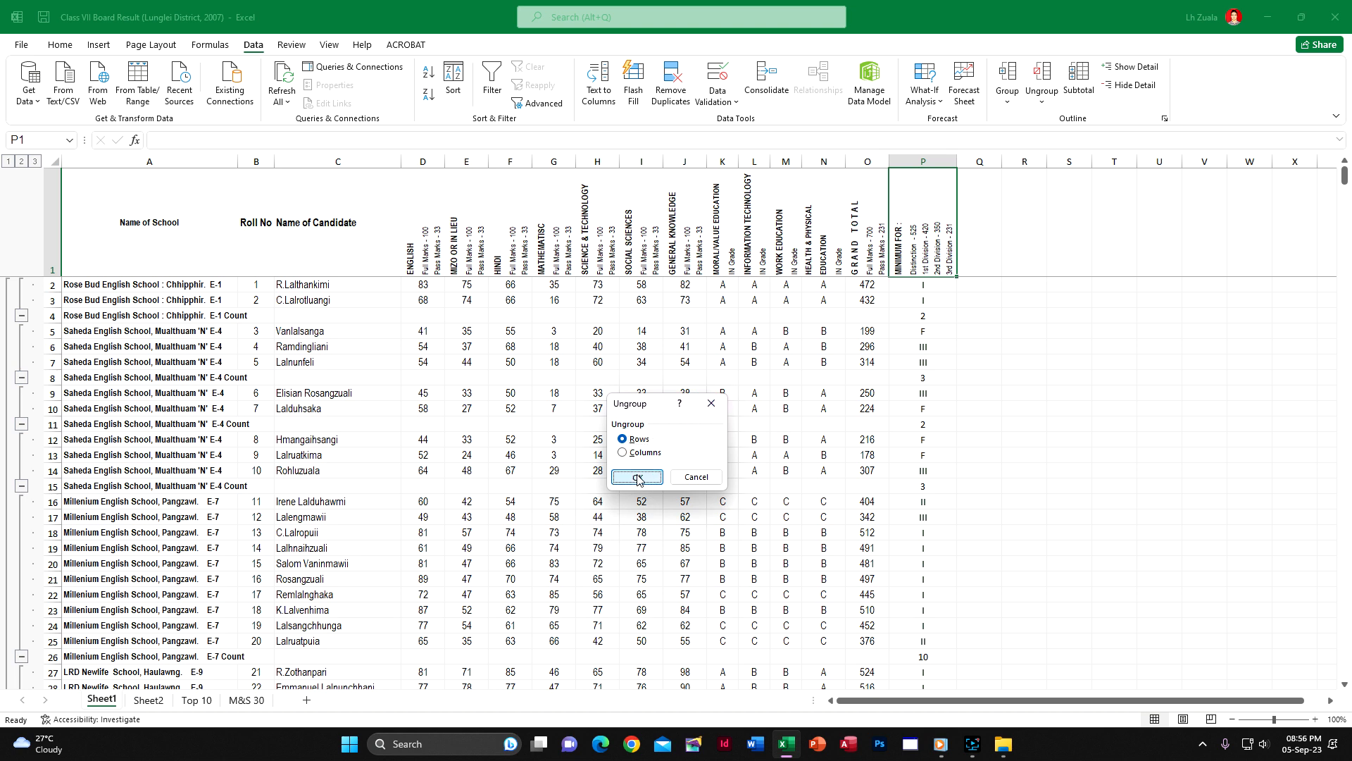
left_click(1071, 91)
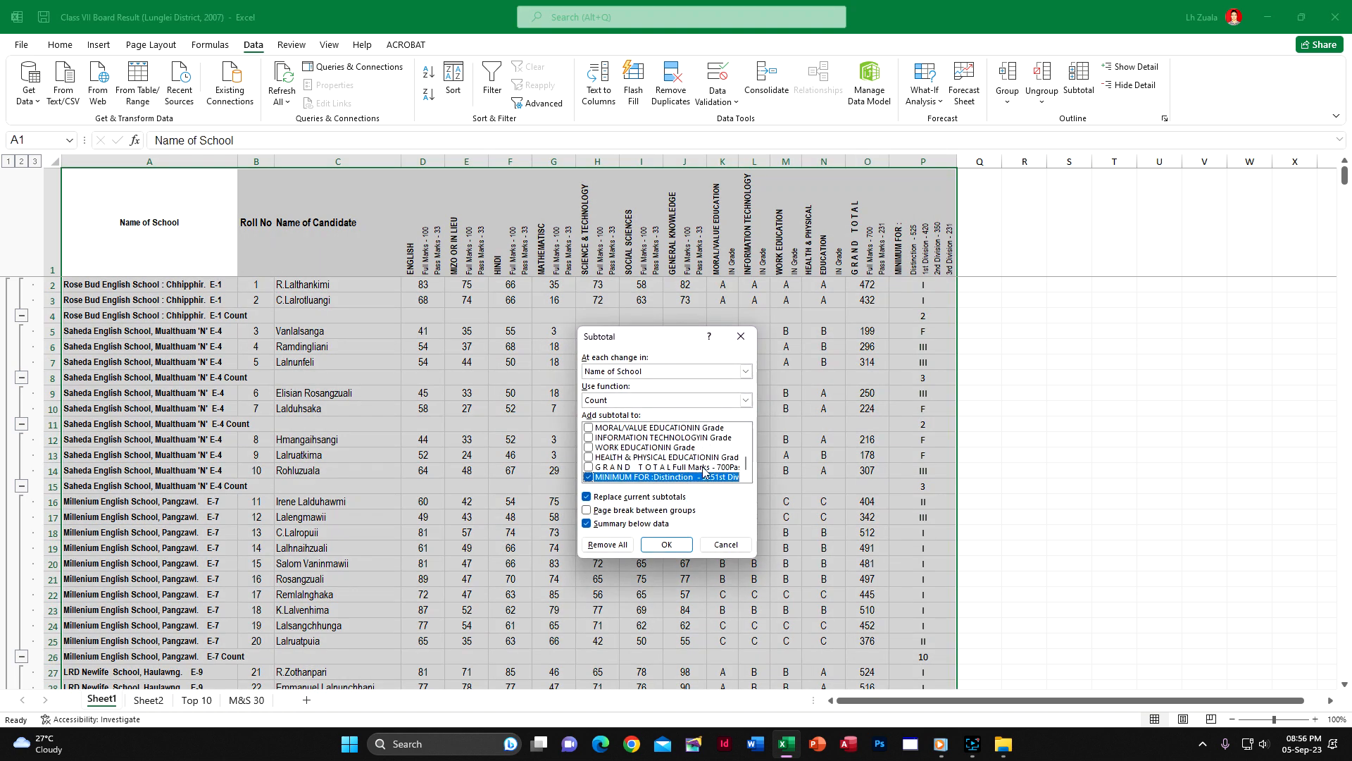
left_click(607, 543)
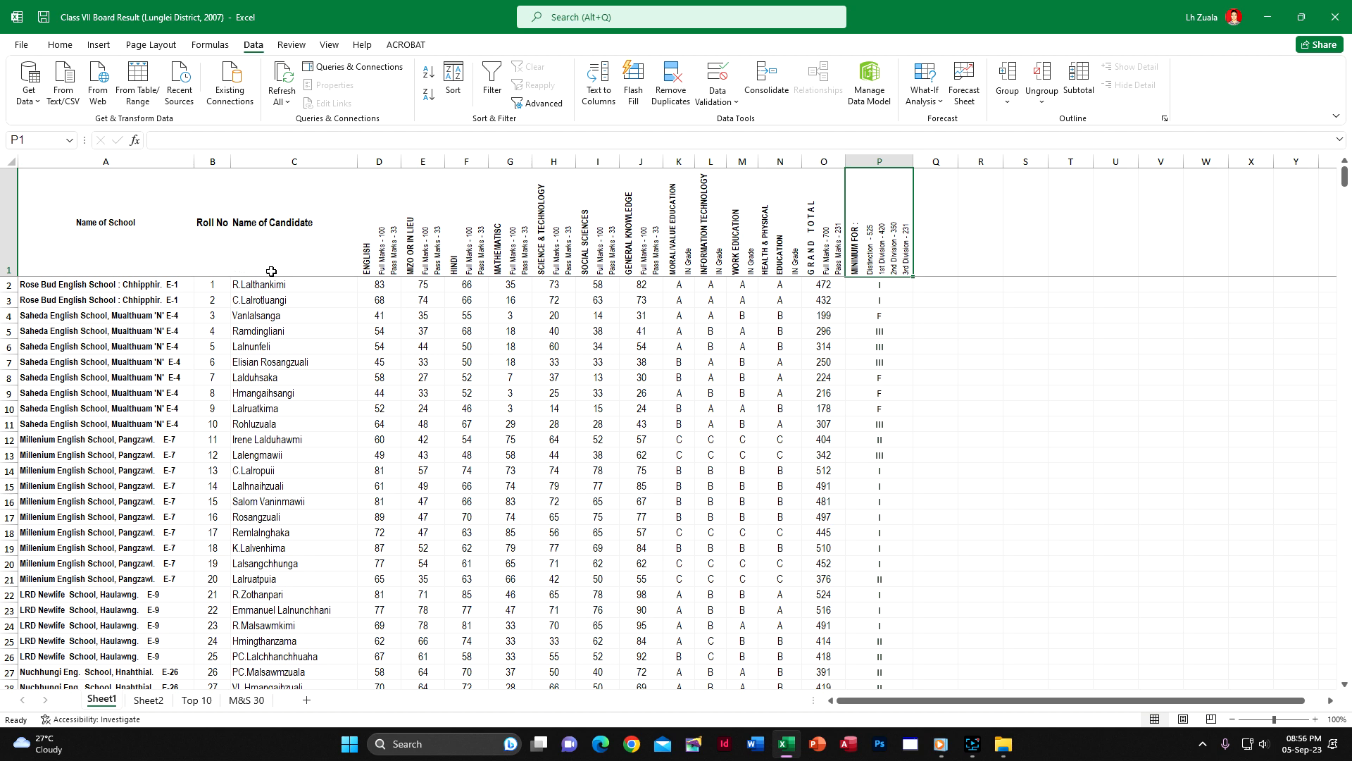
left_click(492, 81)
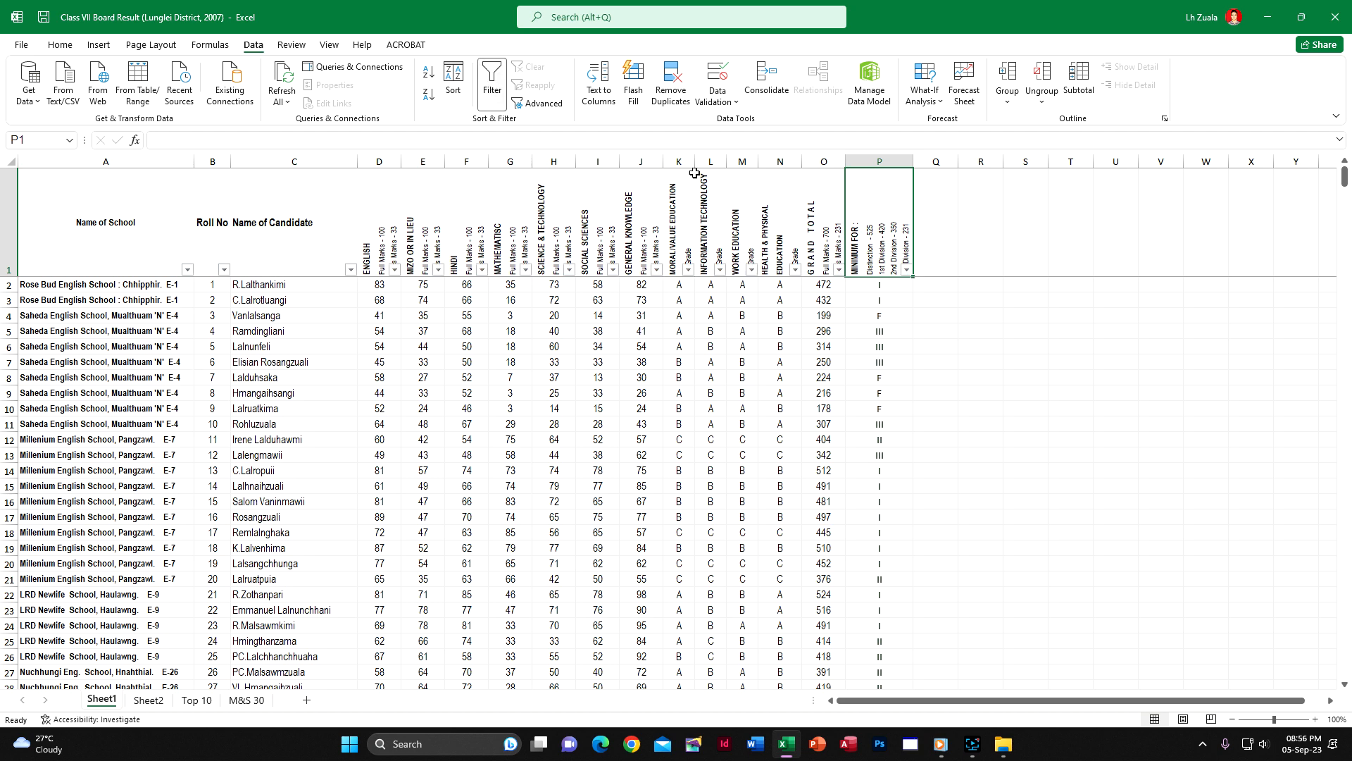
left_click(906, 269)
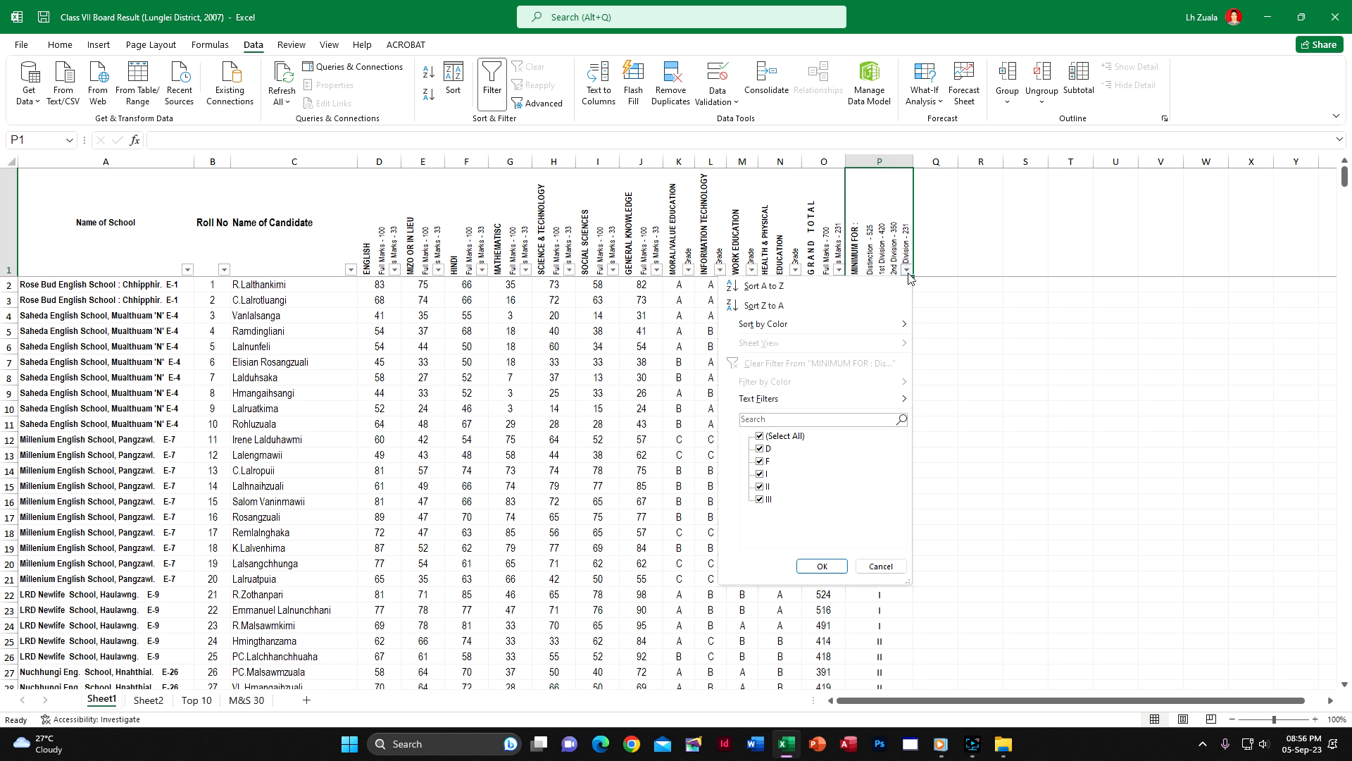
left_click(504, 94)
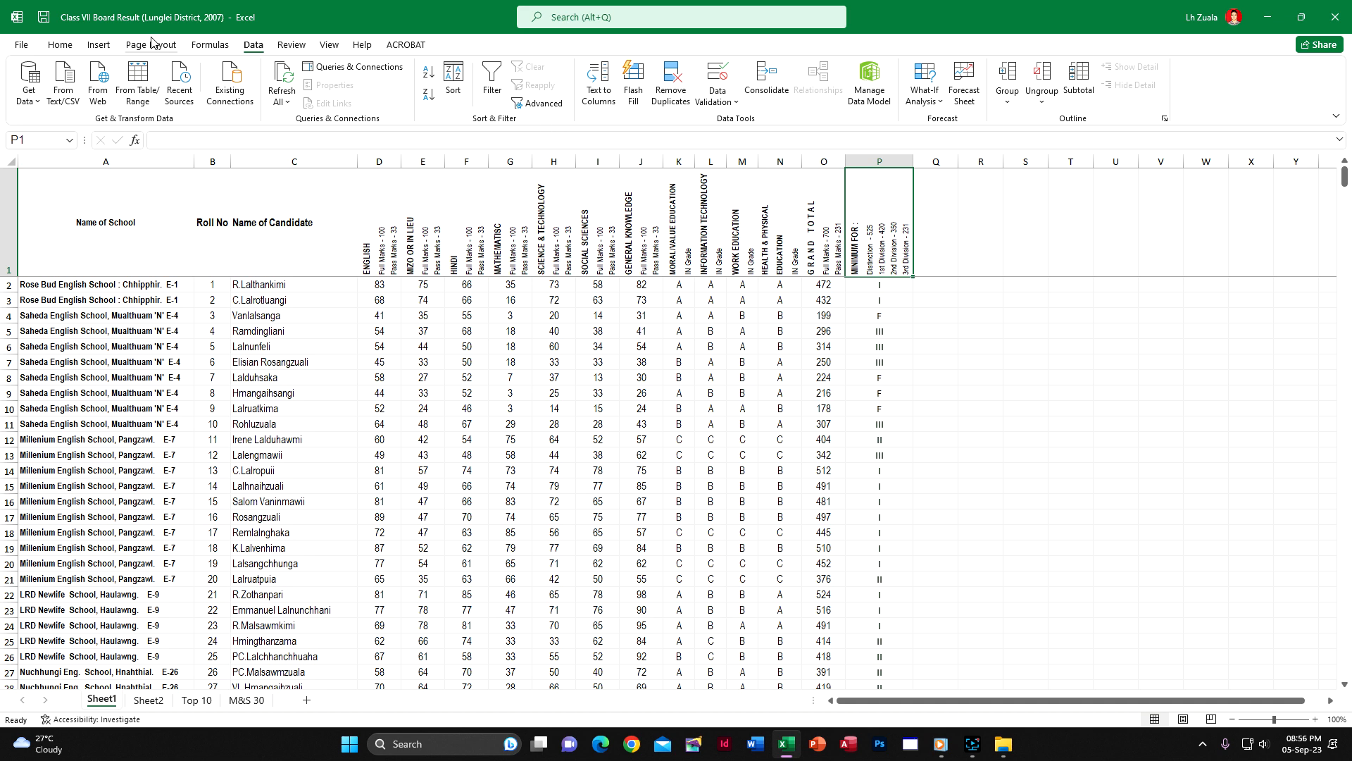
Sort the candidates by the MINIMUM FOR division column on cell values, A to Z
left_click(452, 78)
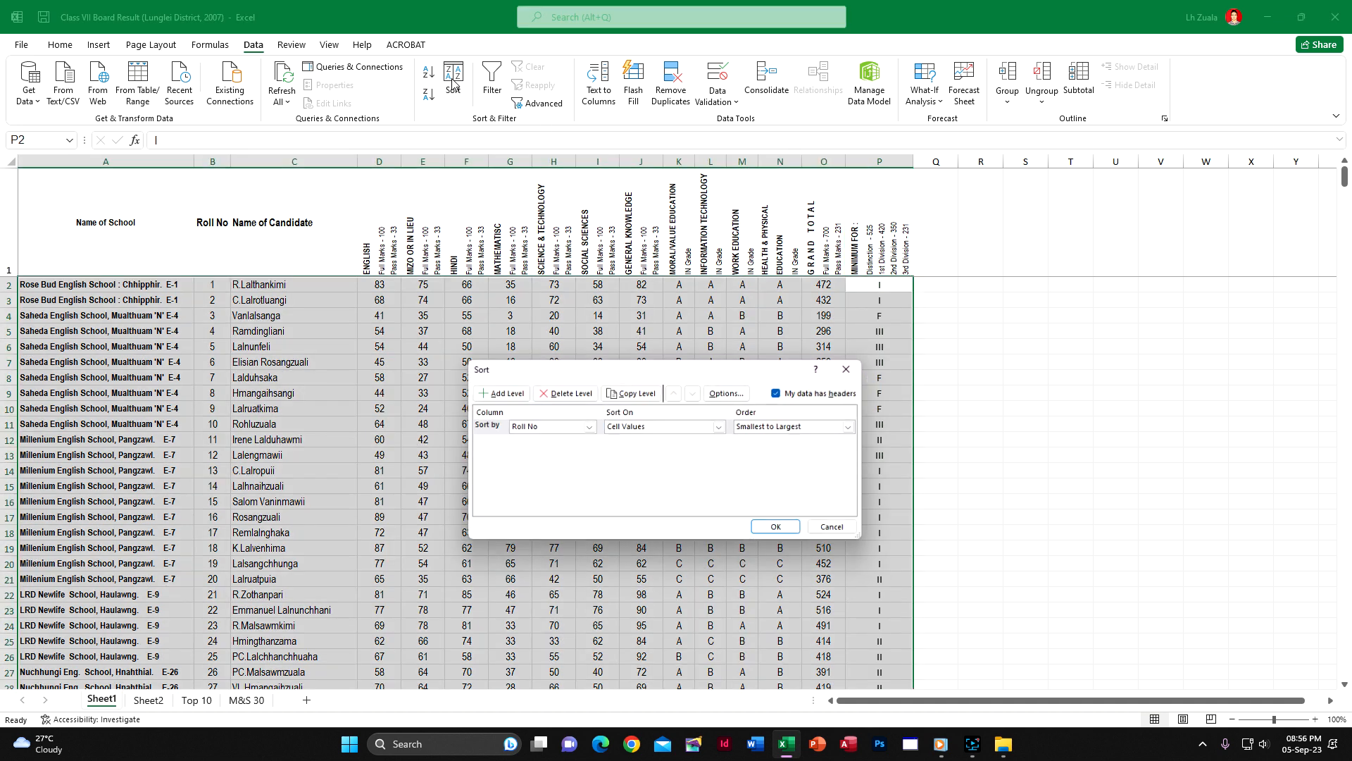
left_click(588, 427)
scroll(569, 522, "down", 2)
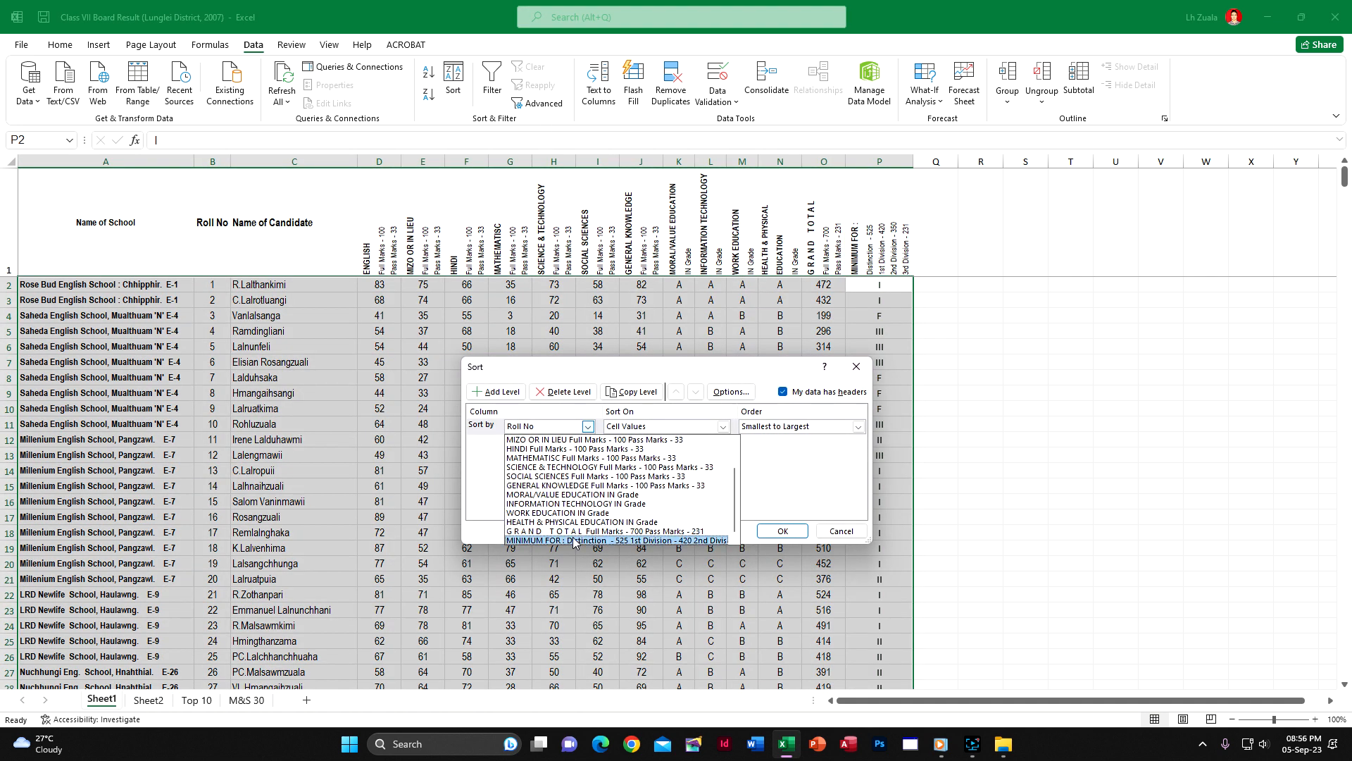
left_click(571, 540)
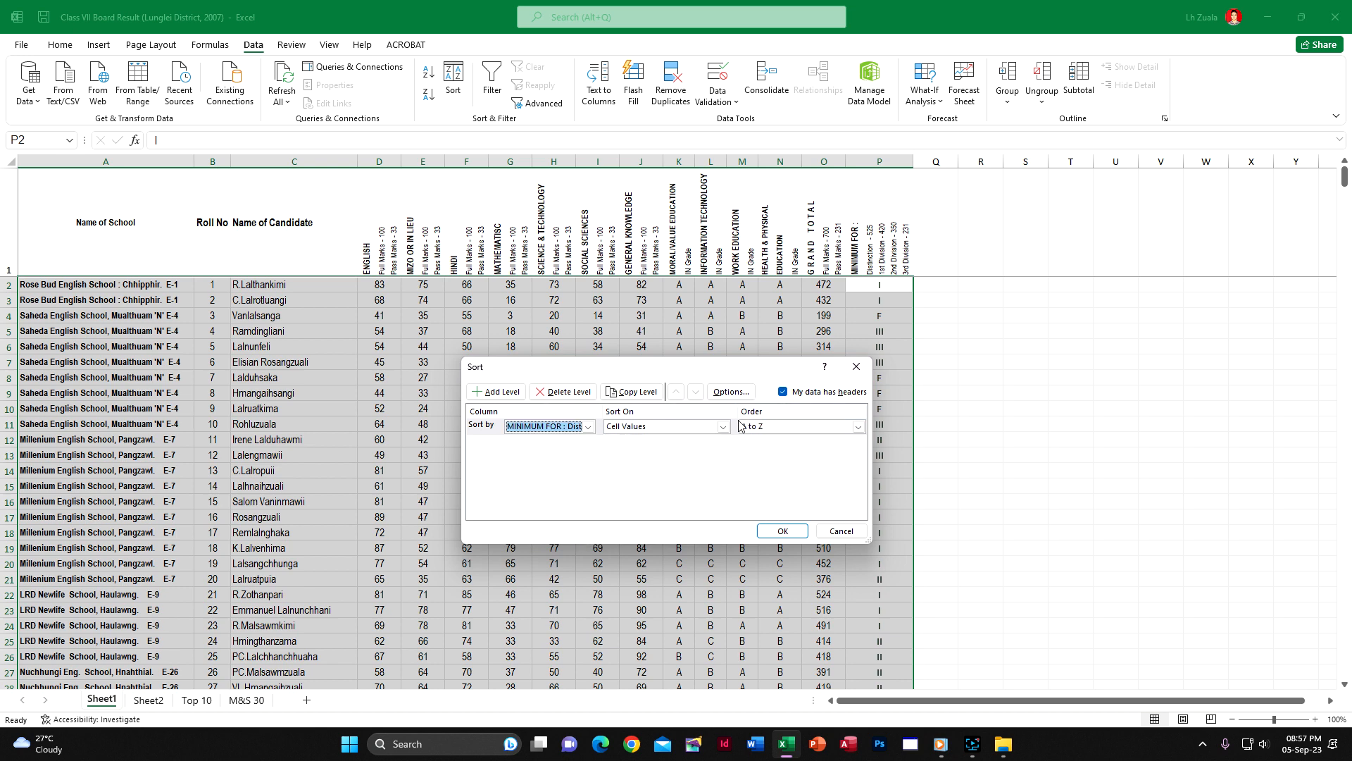
left_click(782, 530)
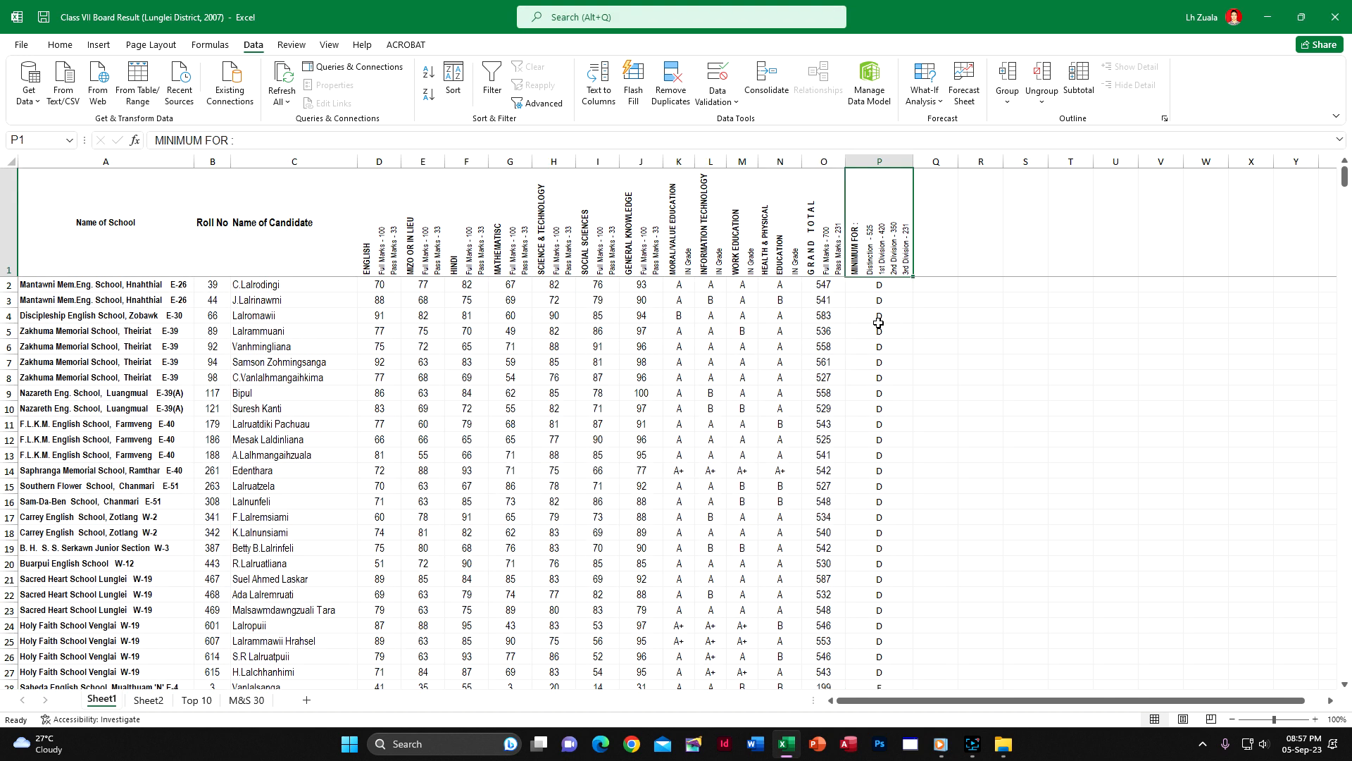
Subtotal the division-sorted list at each change in Name of School, using Count on the MINIMUM FOR column
left_click(1077, 81)
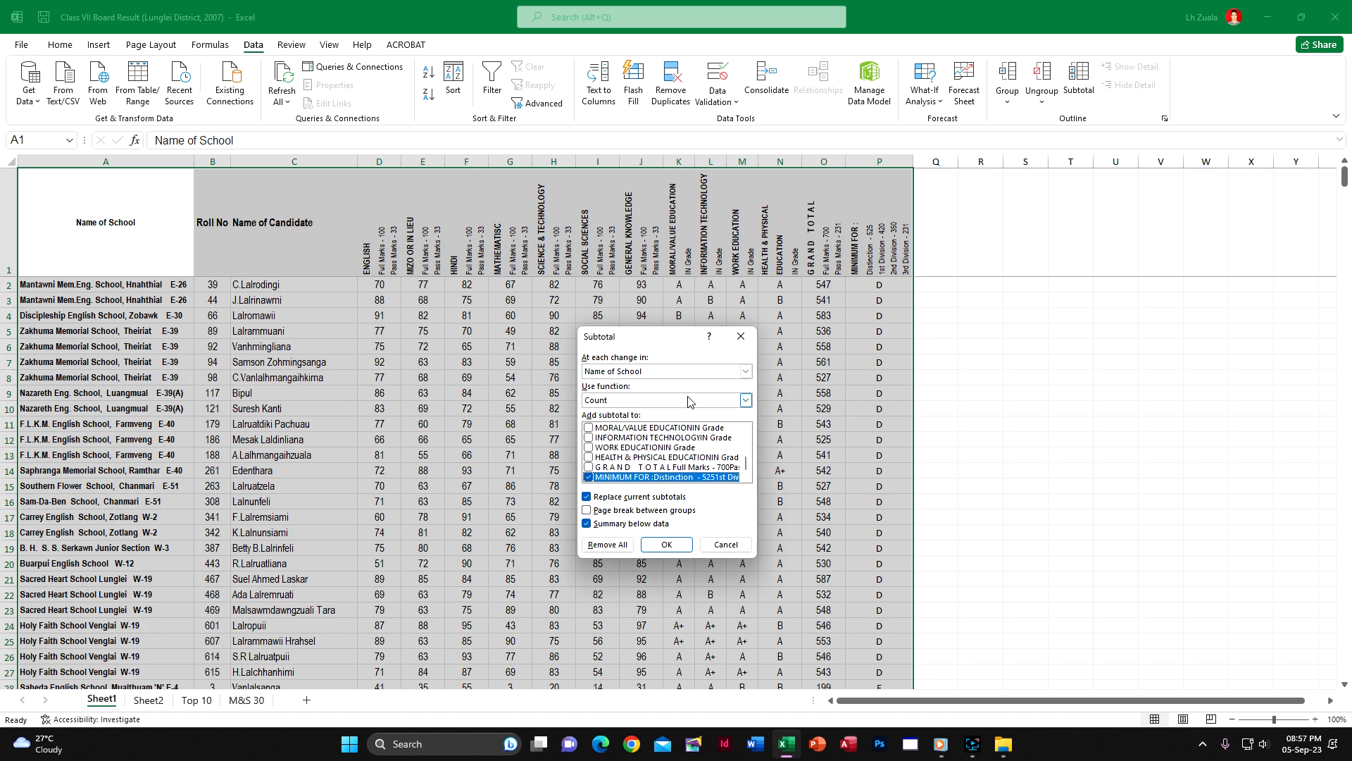
left_click(745, 371)
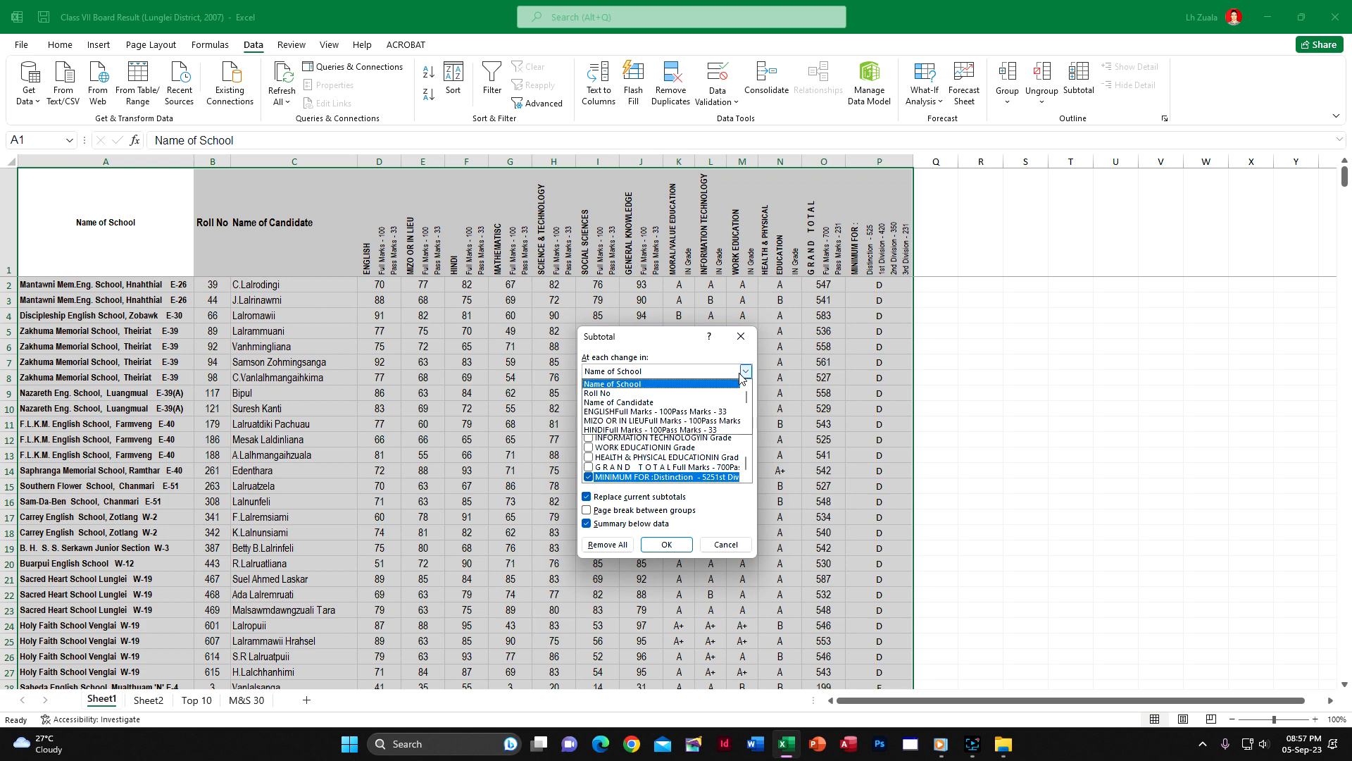
left_click(740, 374)
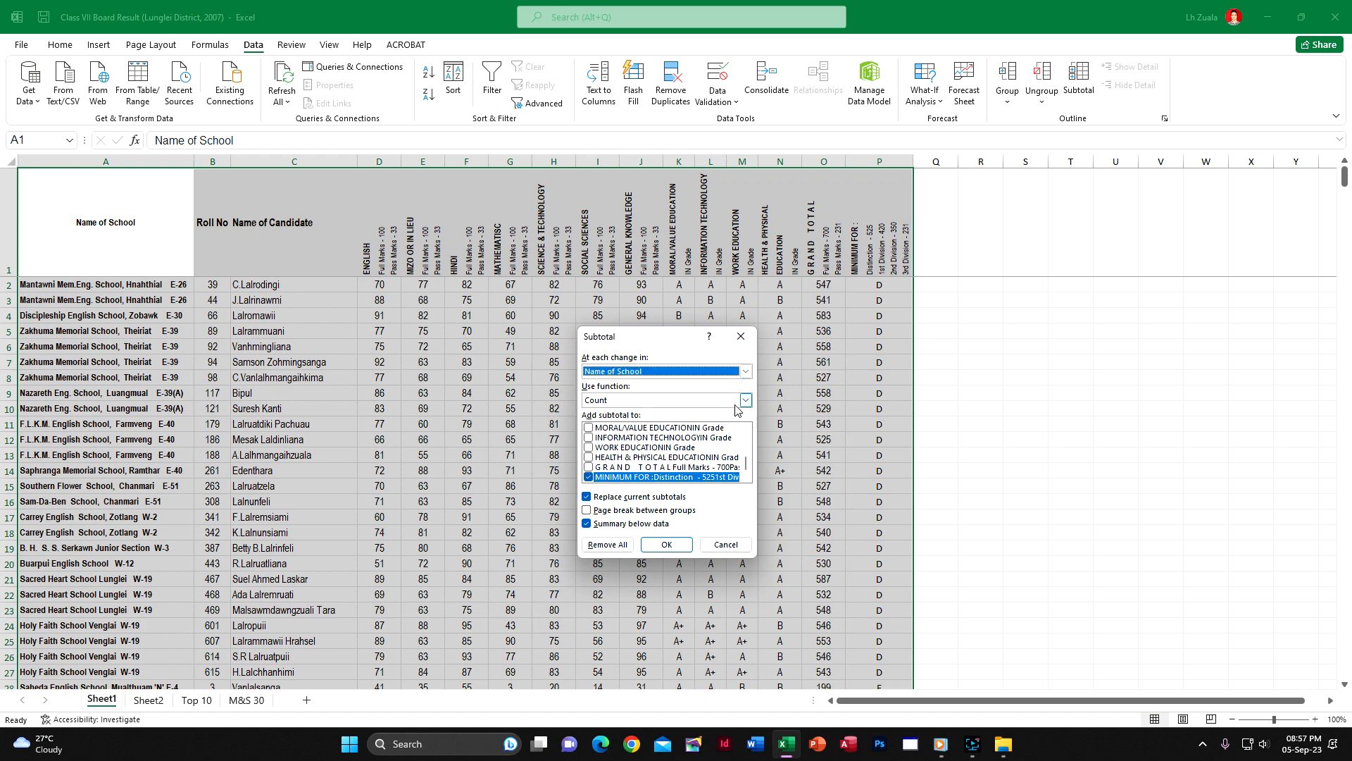
left_click(745, 400)
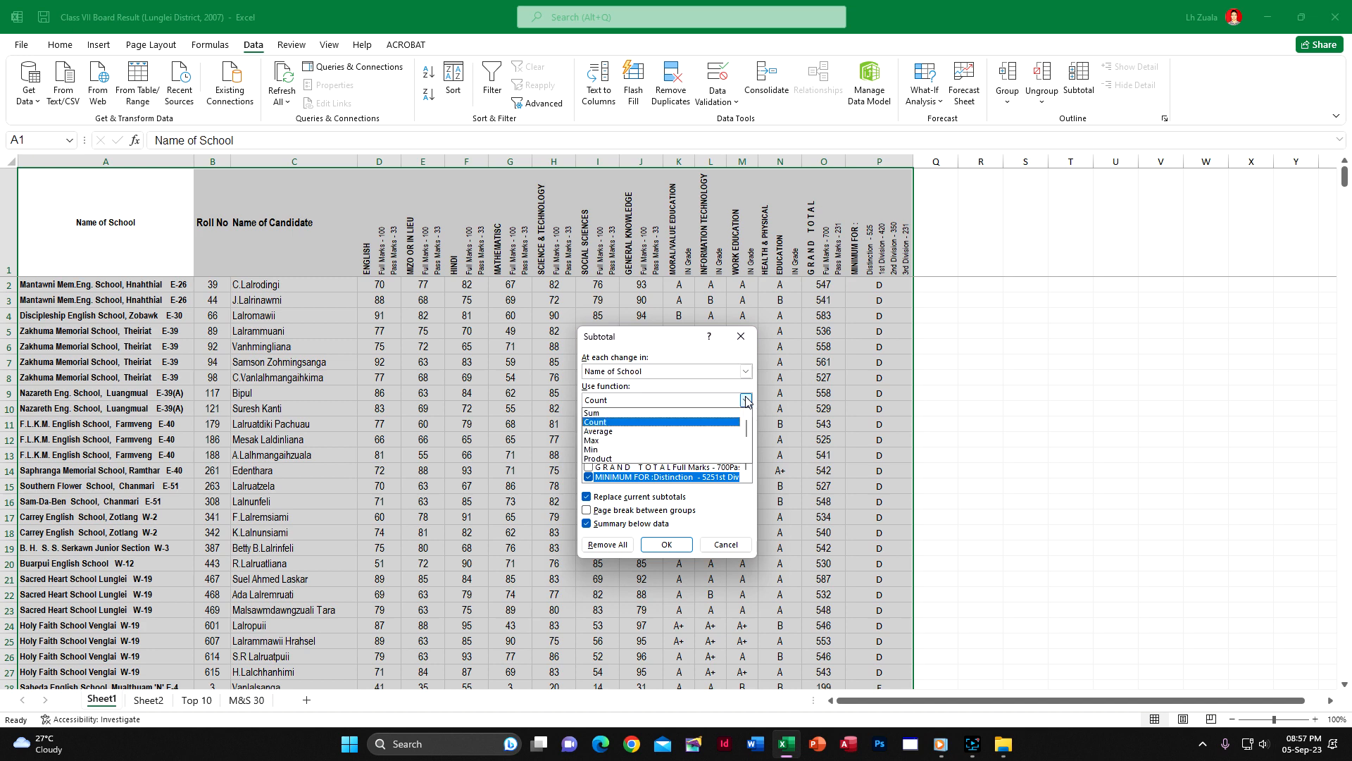
left_click(746, 400)
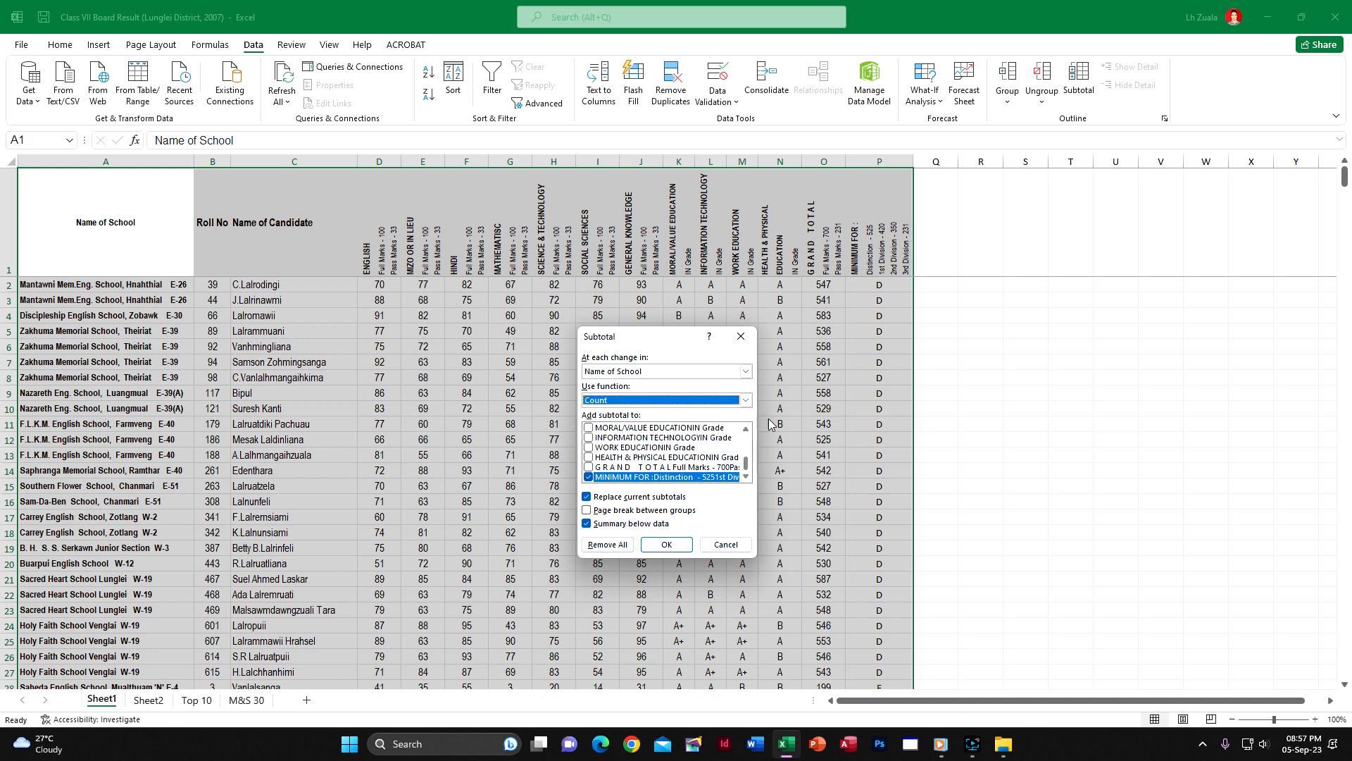
left_click(664, 545)
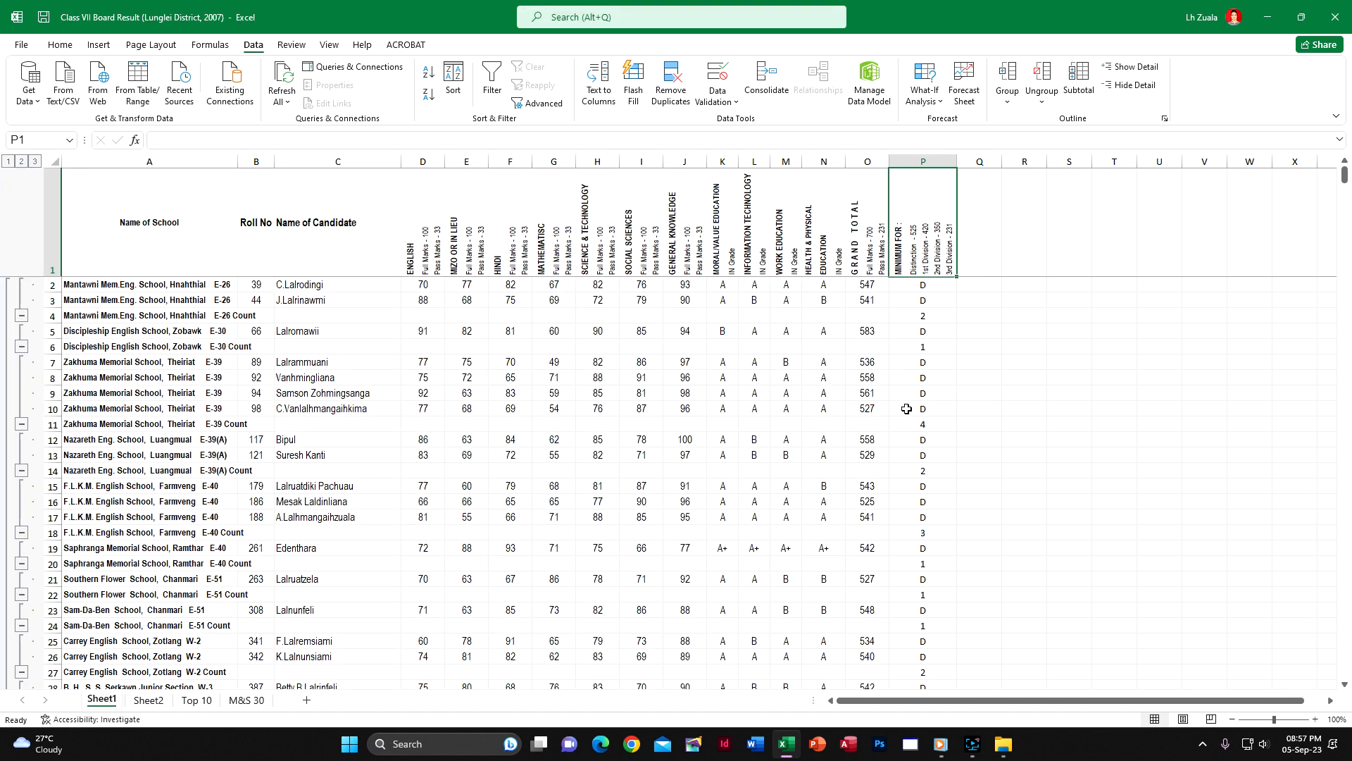
Look through the per-school counts and remove all of these subtotals
scroll(902, 417, "down", 4)
scroll(885, 468, "up", 4)
scroll(899, 473, "down", 4)
scroll(899, 472, "up", 4)
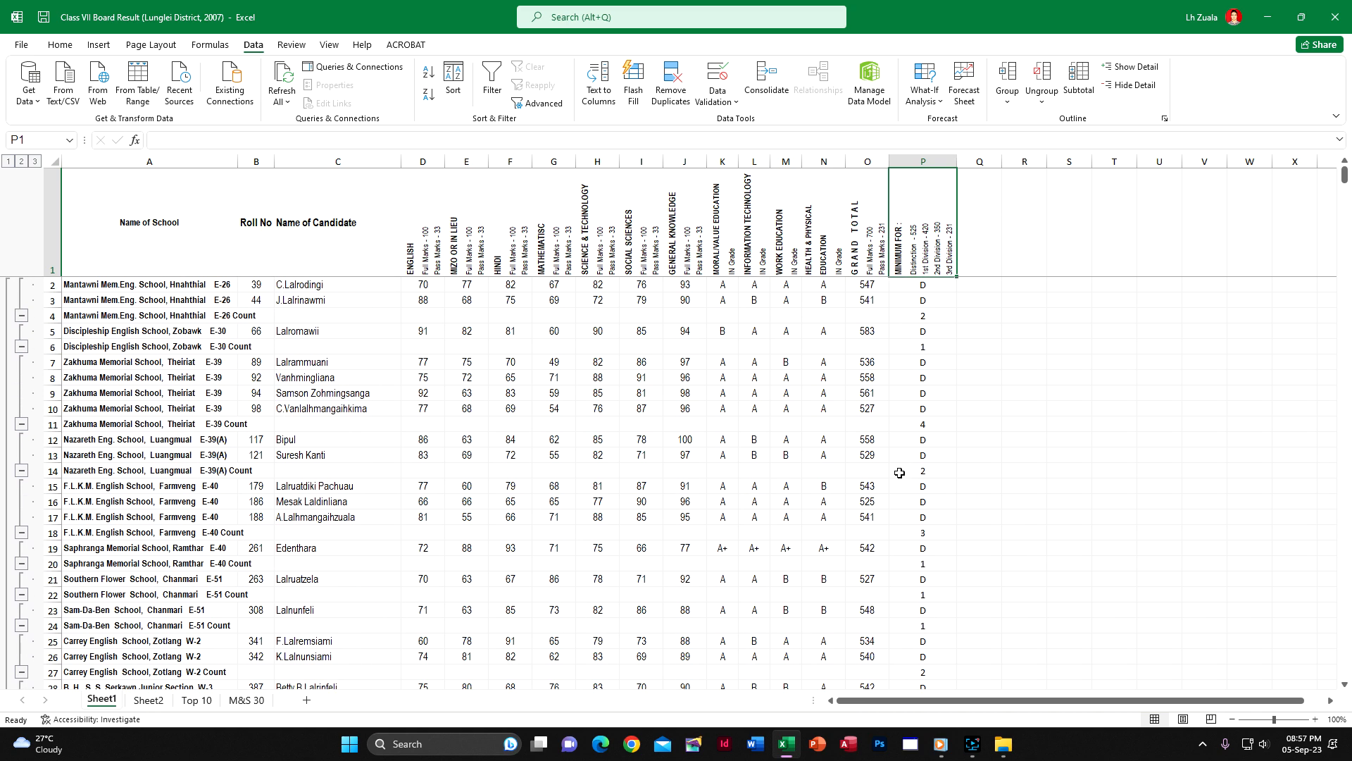
left_click(1077, 88)
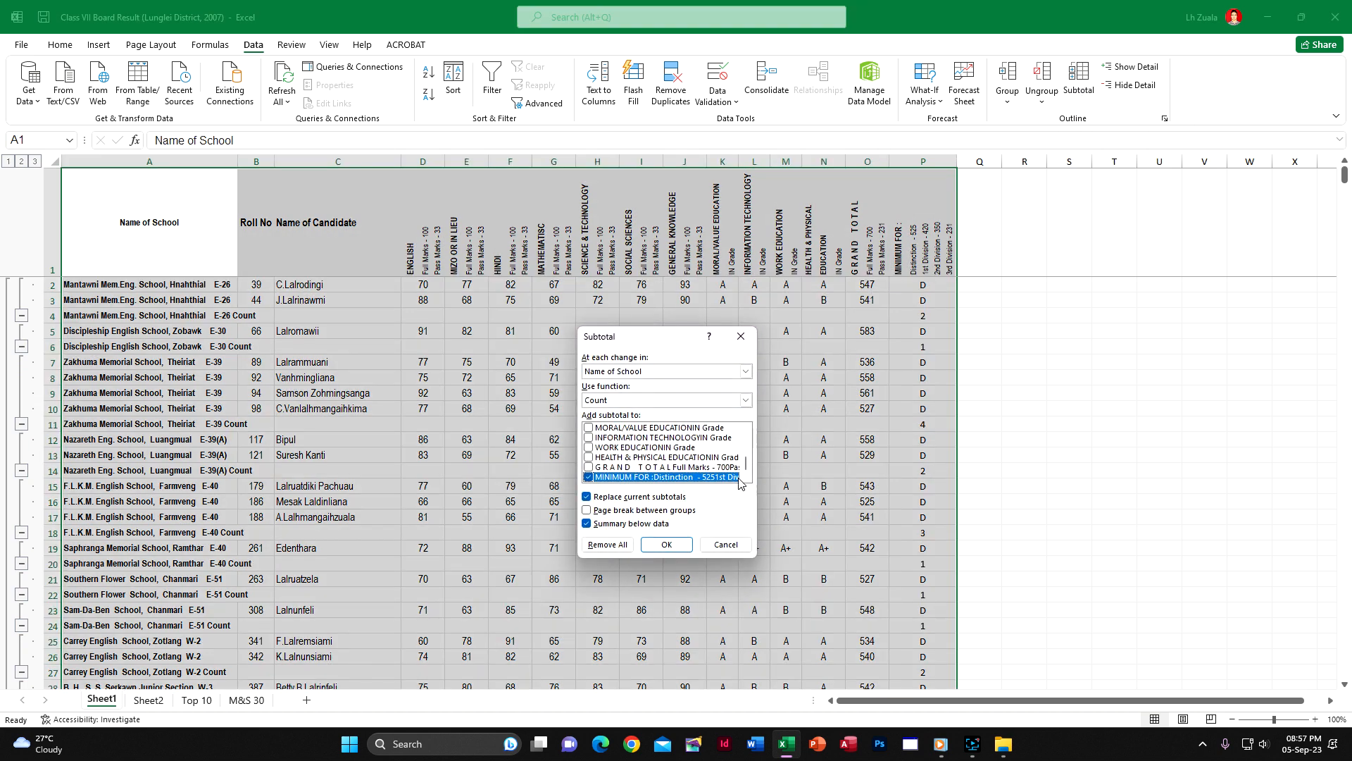
left_click(607, 546)
Add subtotals at each change in the MINIMUM FOR division column, using Count on that same column
left_click(1077, 88)
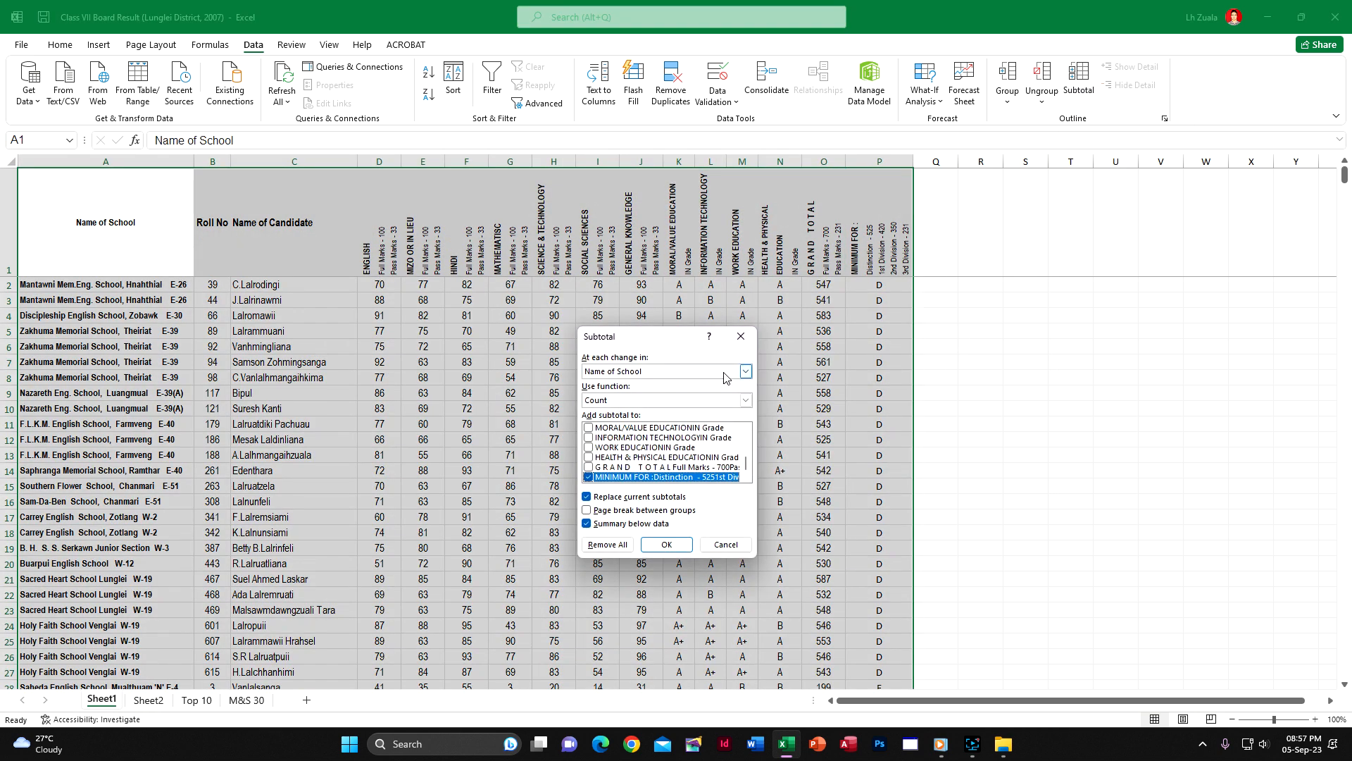
left_click(724, 378)
scroll(707, 422, "down", 5)
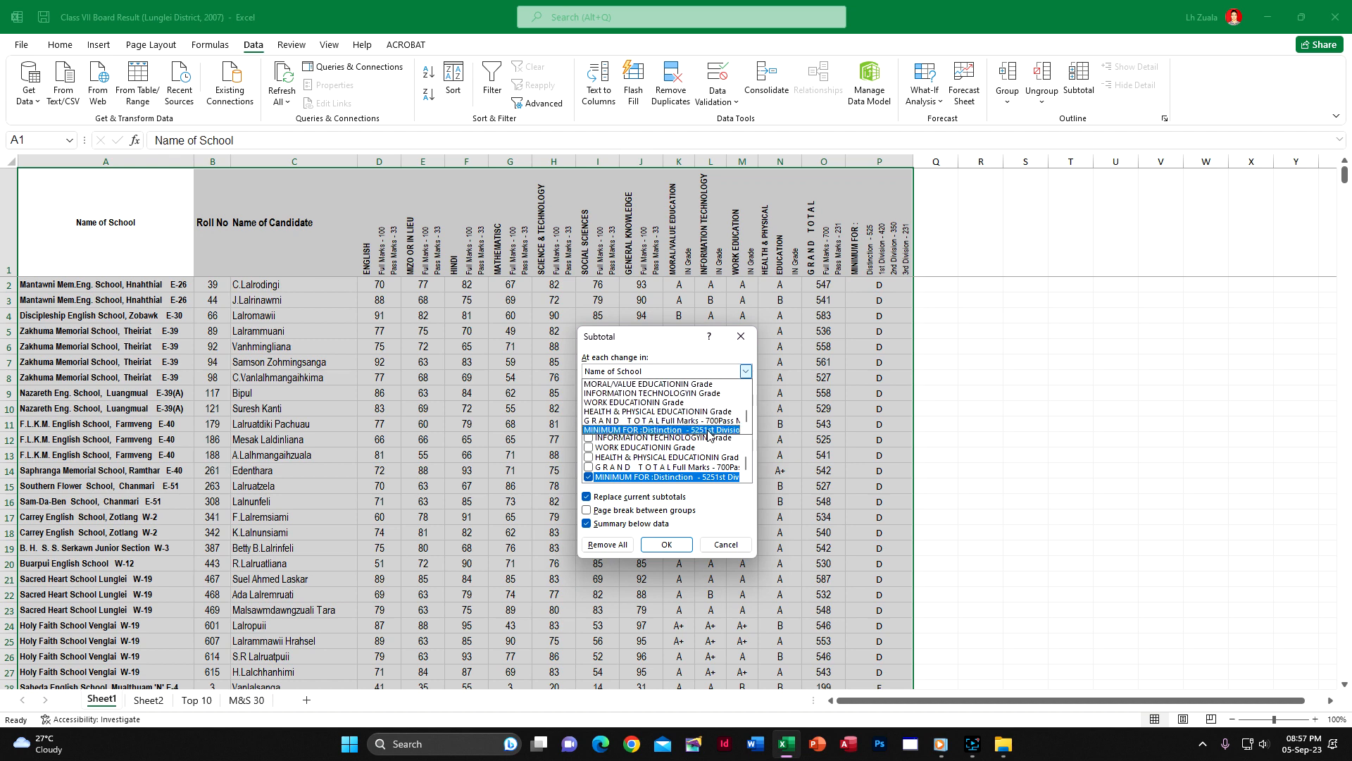
left_click(695, 430)
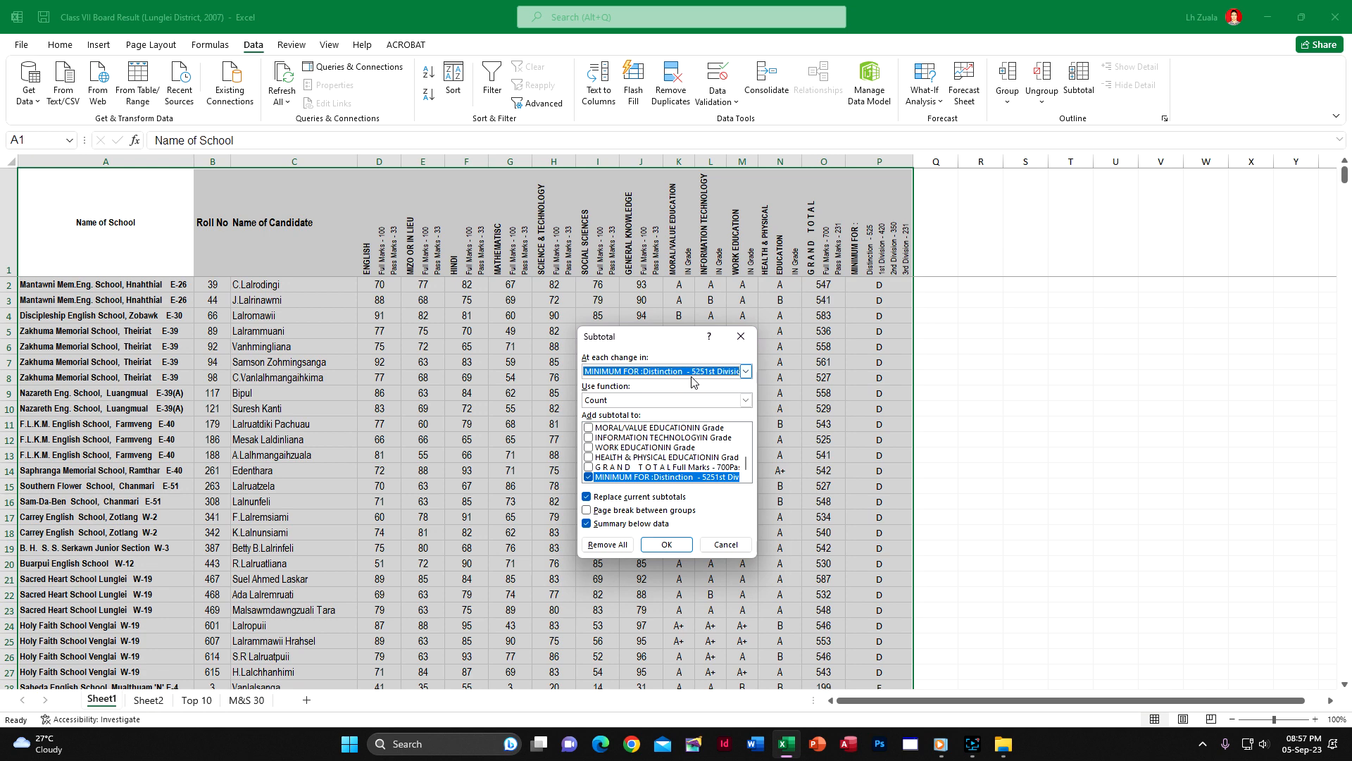
left_click(666, 545)
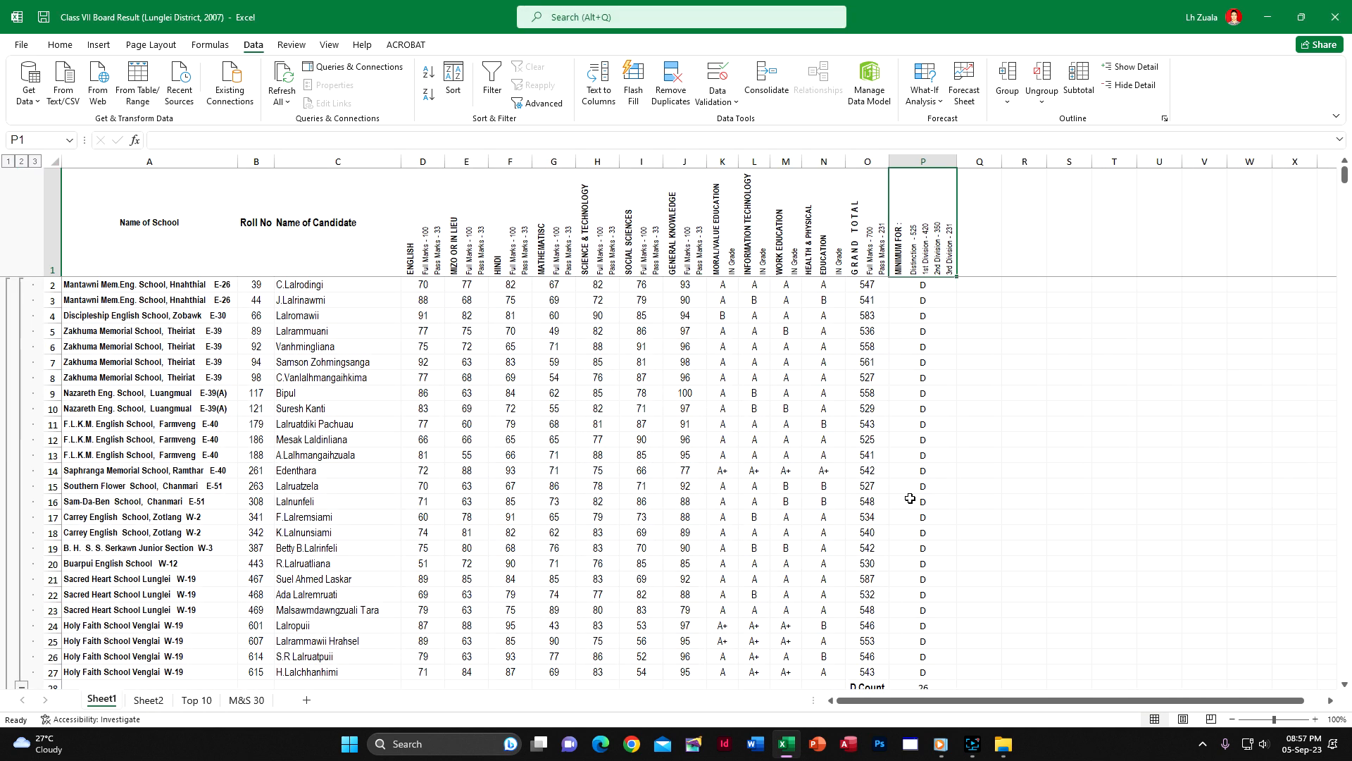
Examine the division count subtotals for D in P28 and for F in P99
scroll(910, 498, "down", 6)
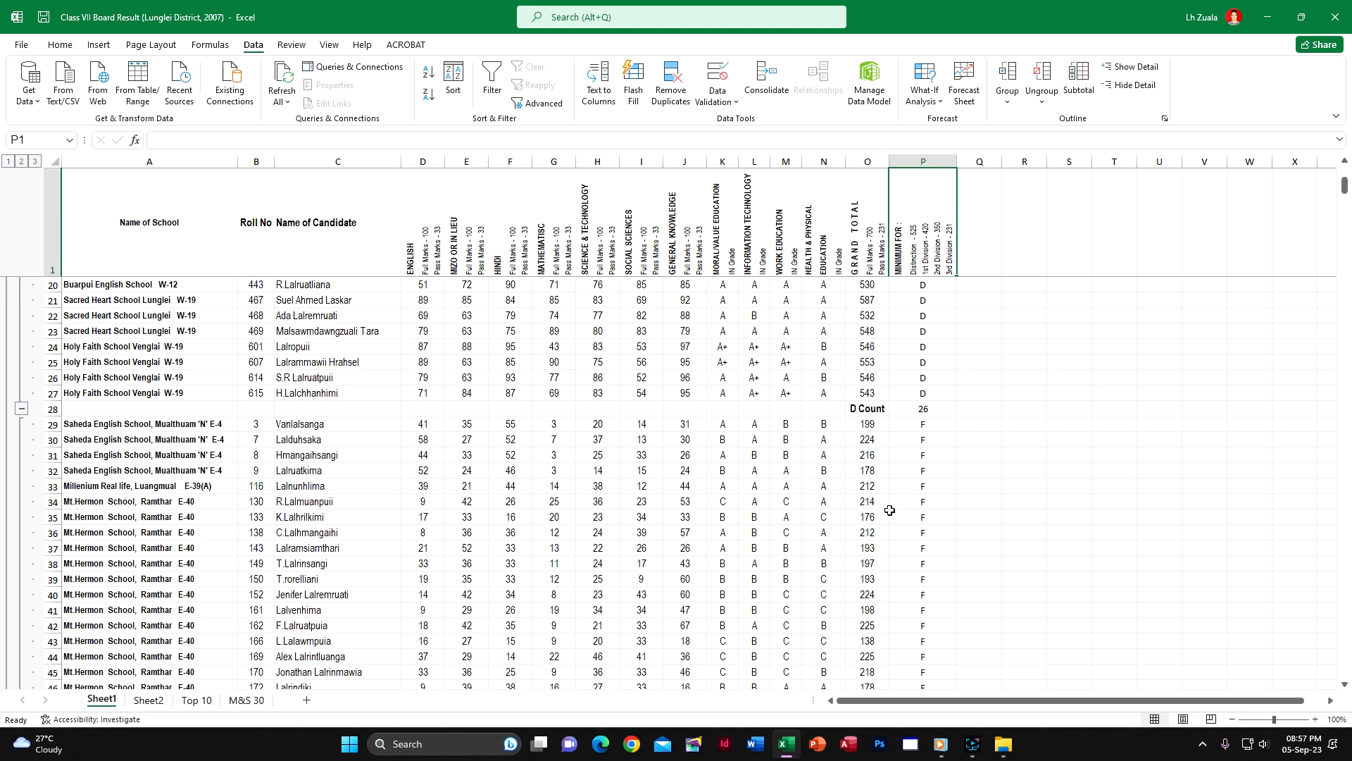
scroll(871, 503, "up", 6)
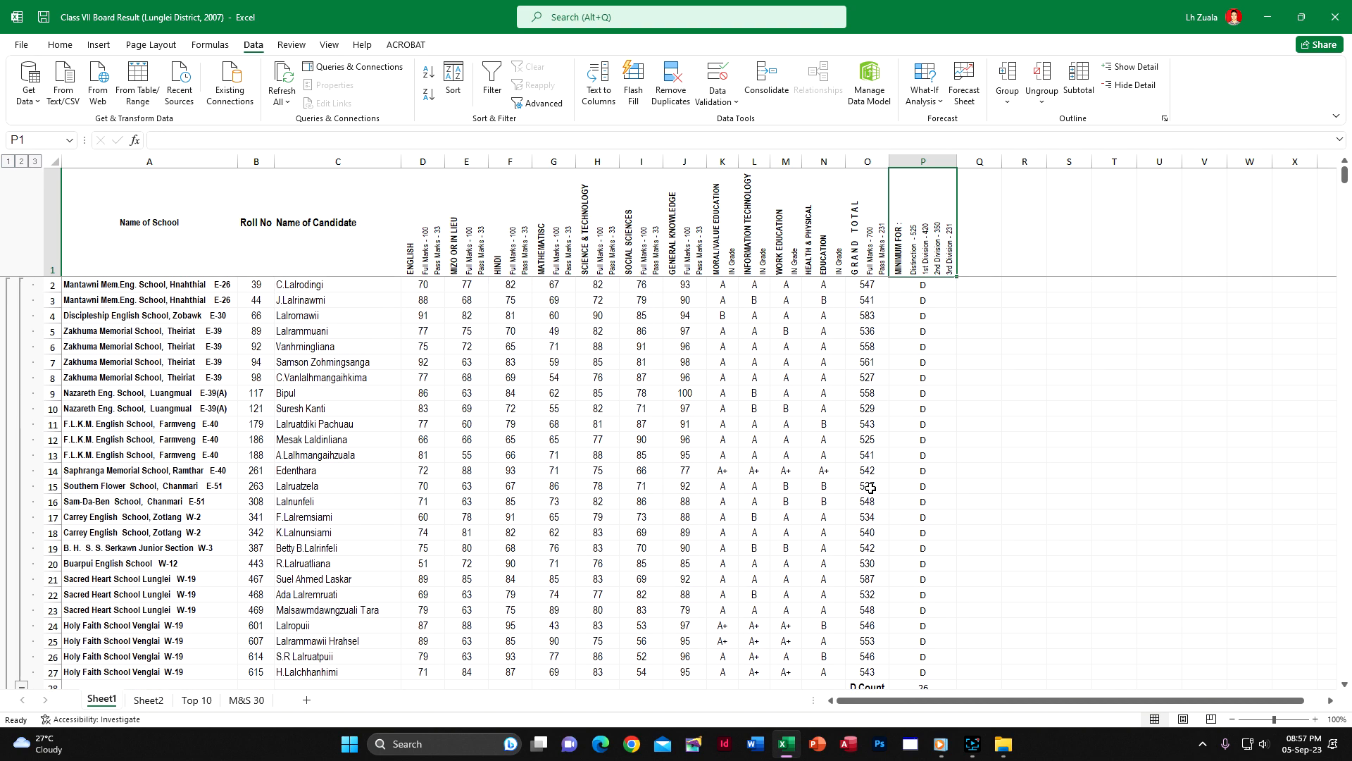
scroll(964, 516, "down", 4)
left_click(940, 503)
scroll(933, 573, "down", 20)
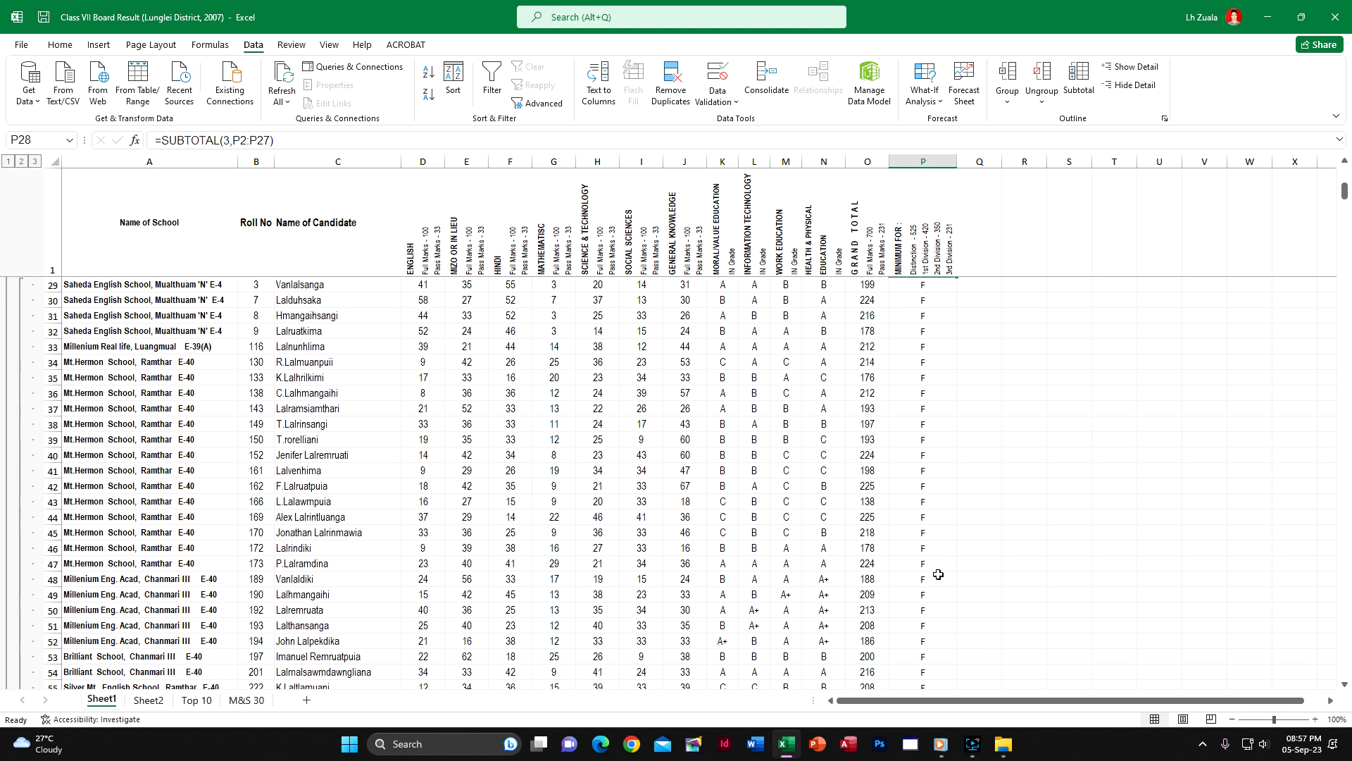
scroll(930, 575, "down", 5)
left_click(922, 352)
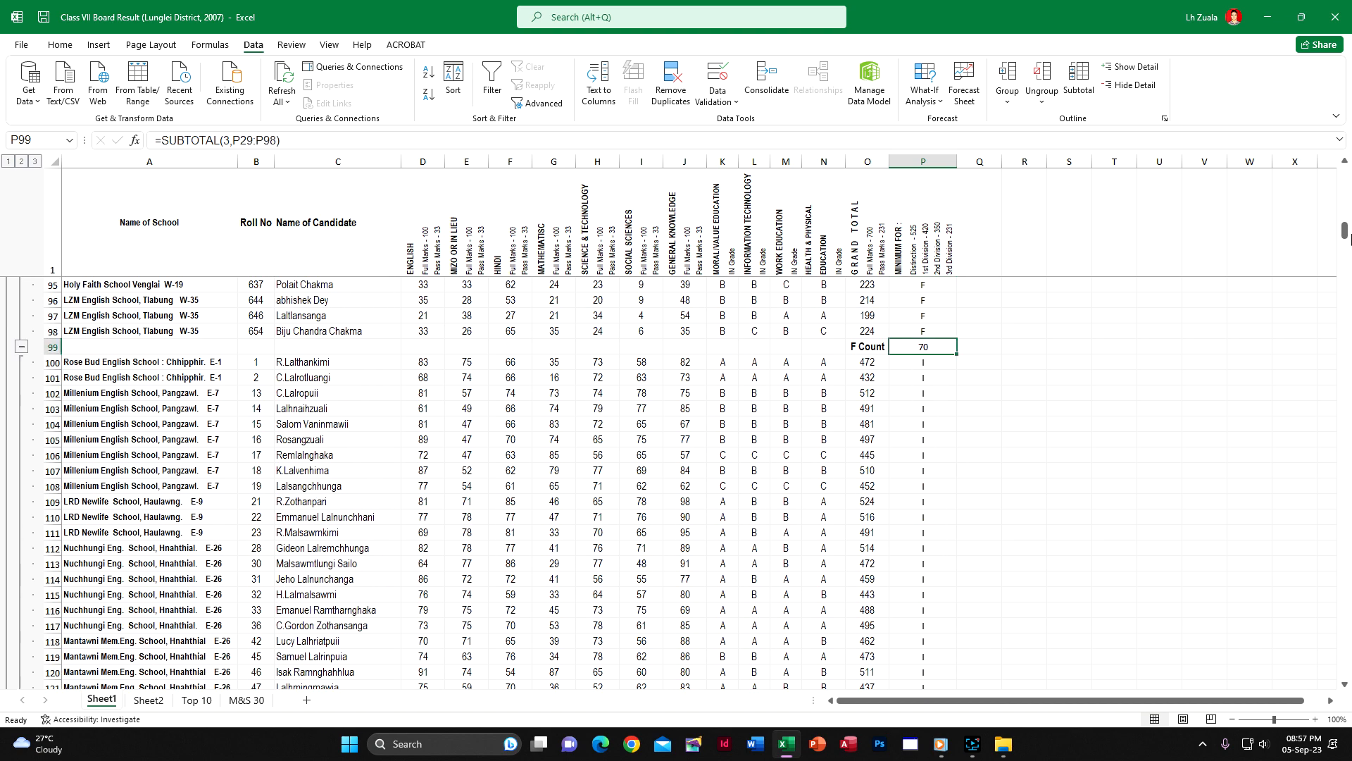
Return to the start of the sheet and remove all the division count subtotals
left_click_drag(1344, 238, 1344, 162)
left_click(1076, 80)
left_click(597, 535)
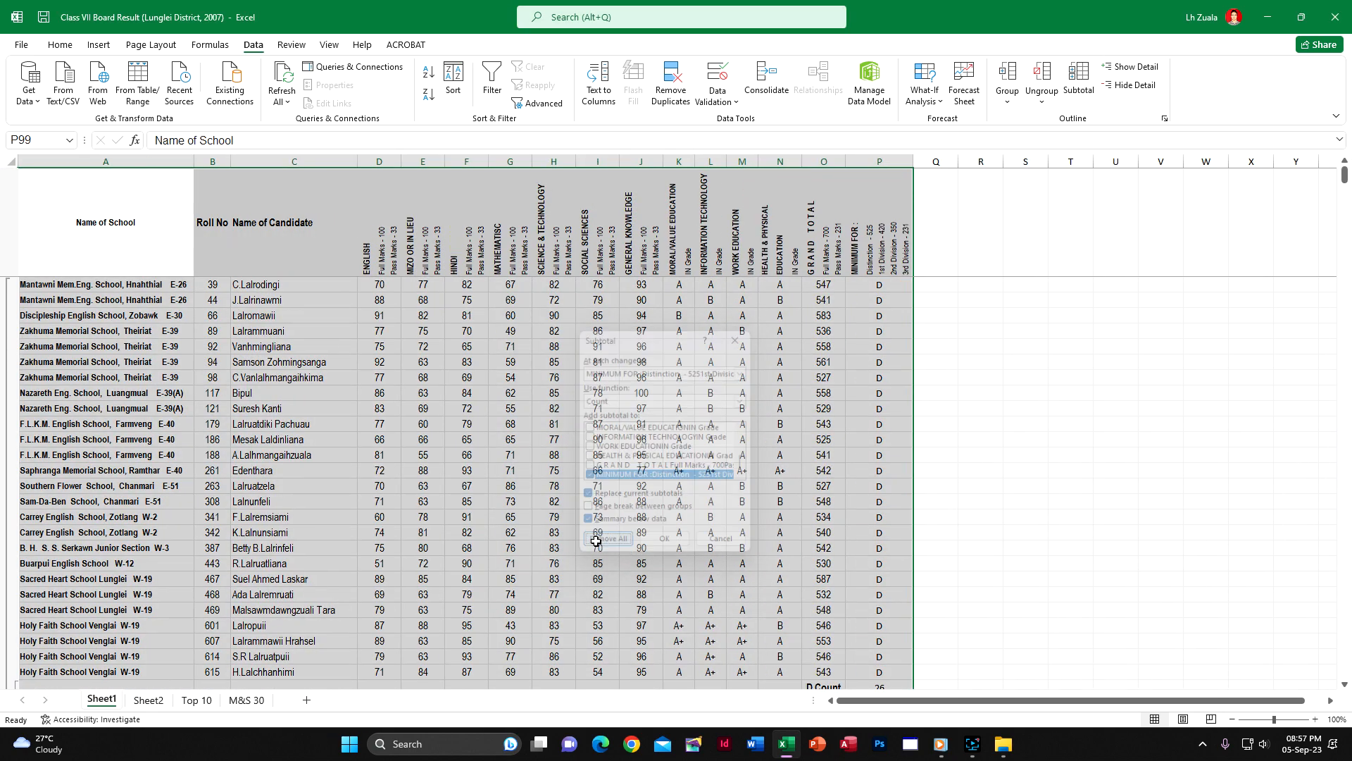
Sort the whole result list by Roll No with a custom sort
left_click(213, 266)
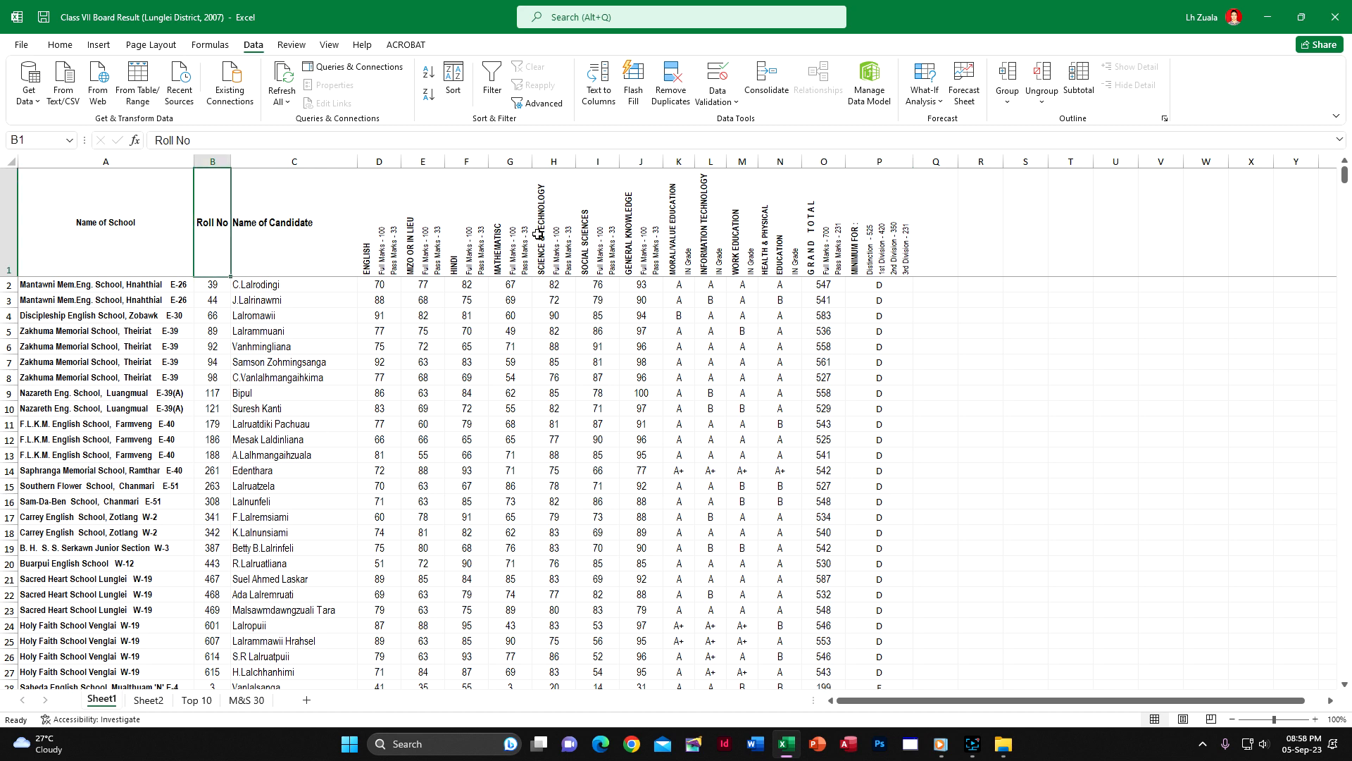
left_click(61, 45)
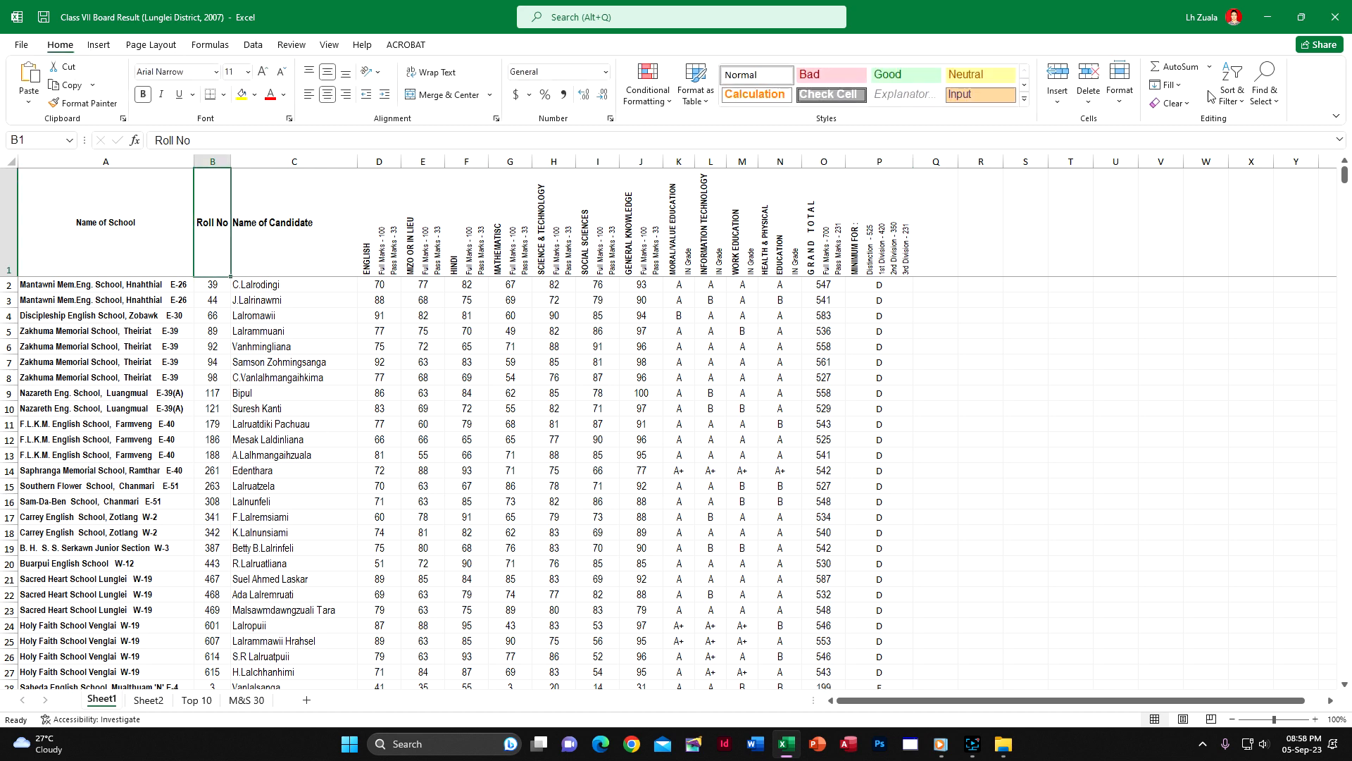
left_click(1231, 91)
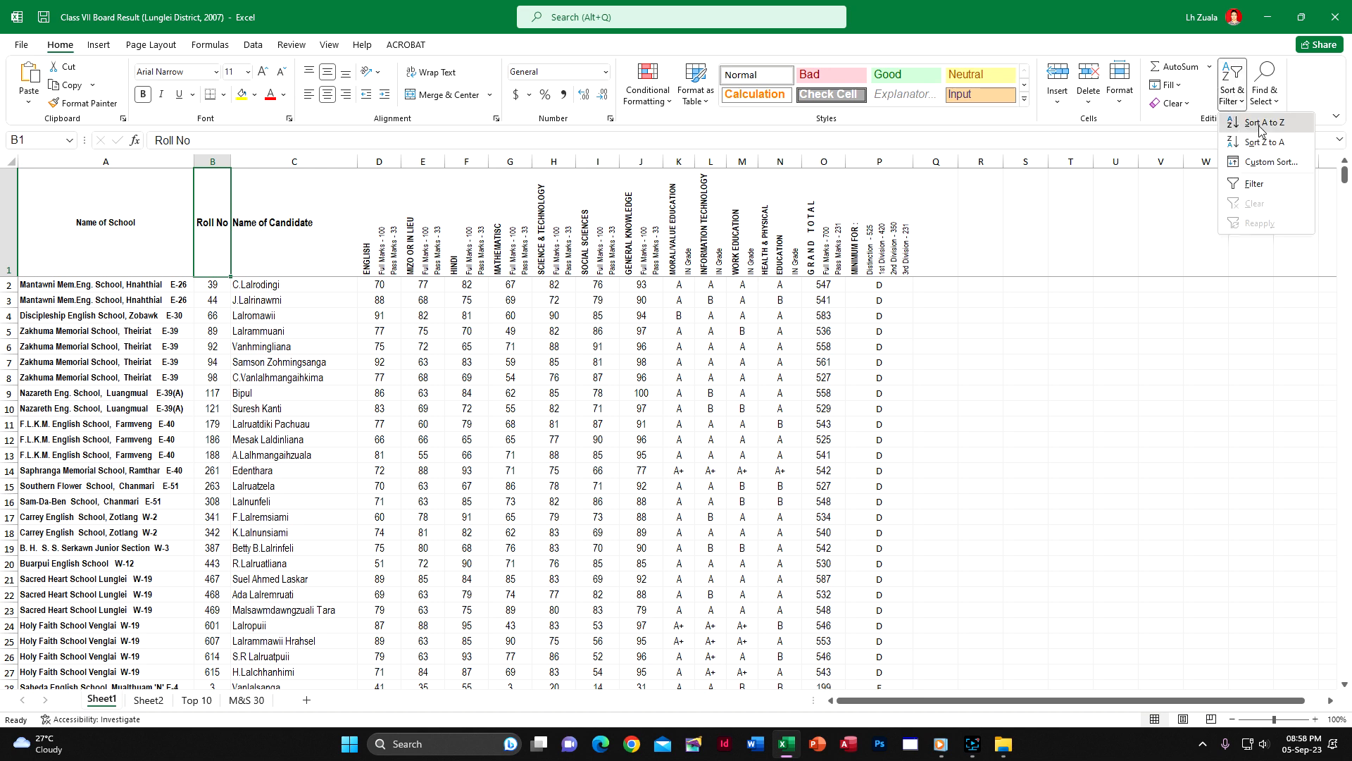
left_click(1270, 162)
left_click(588, 426)
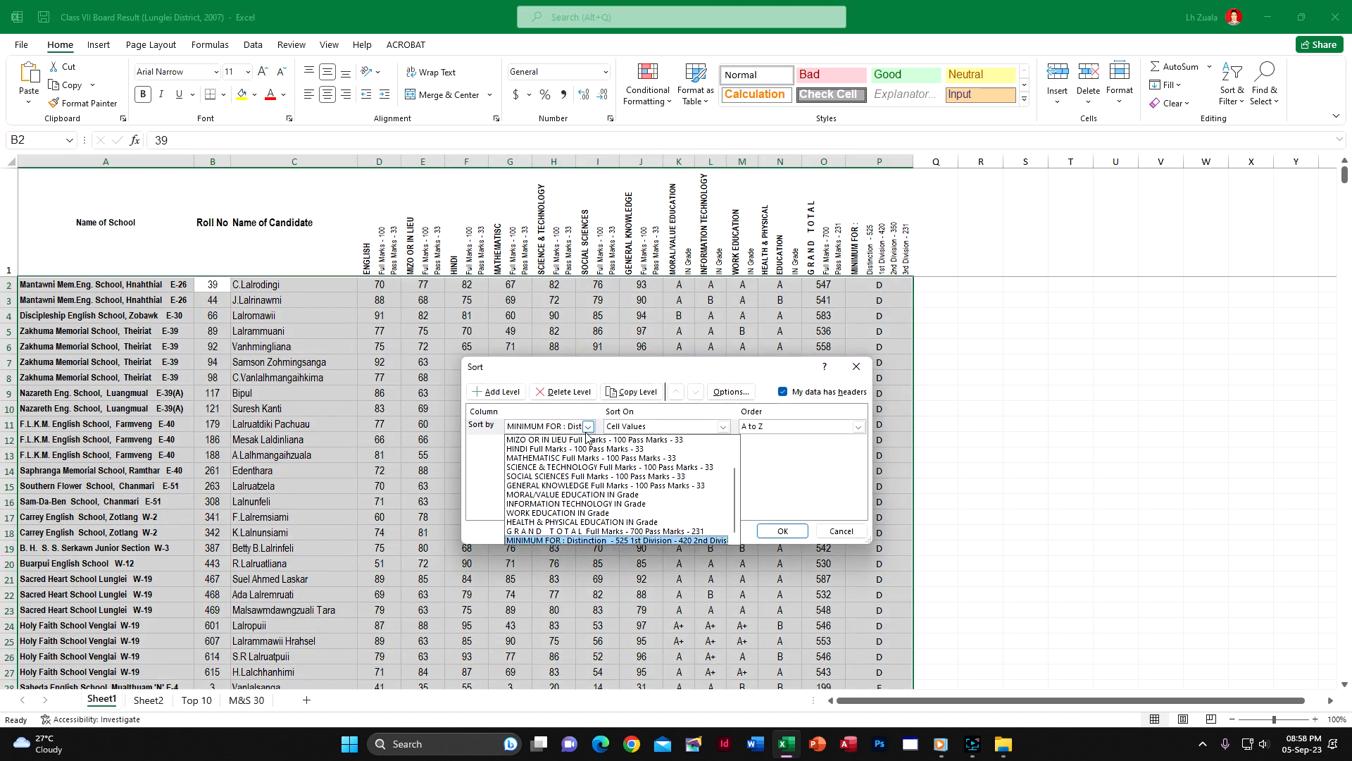
scroll(571, 443, "up", 3)
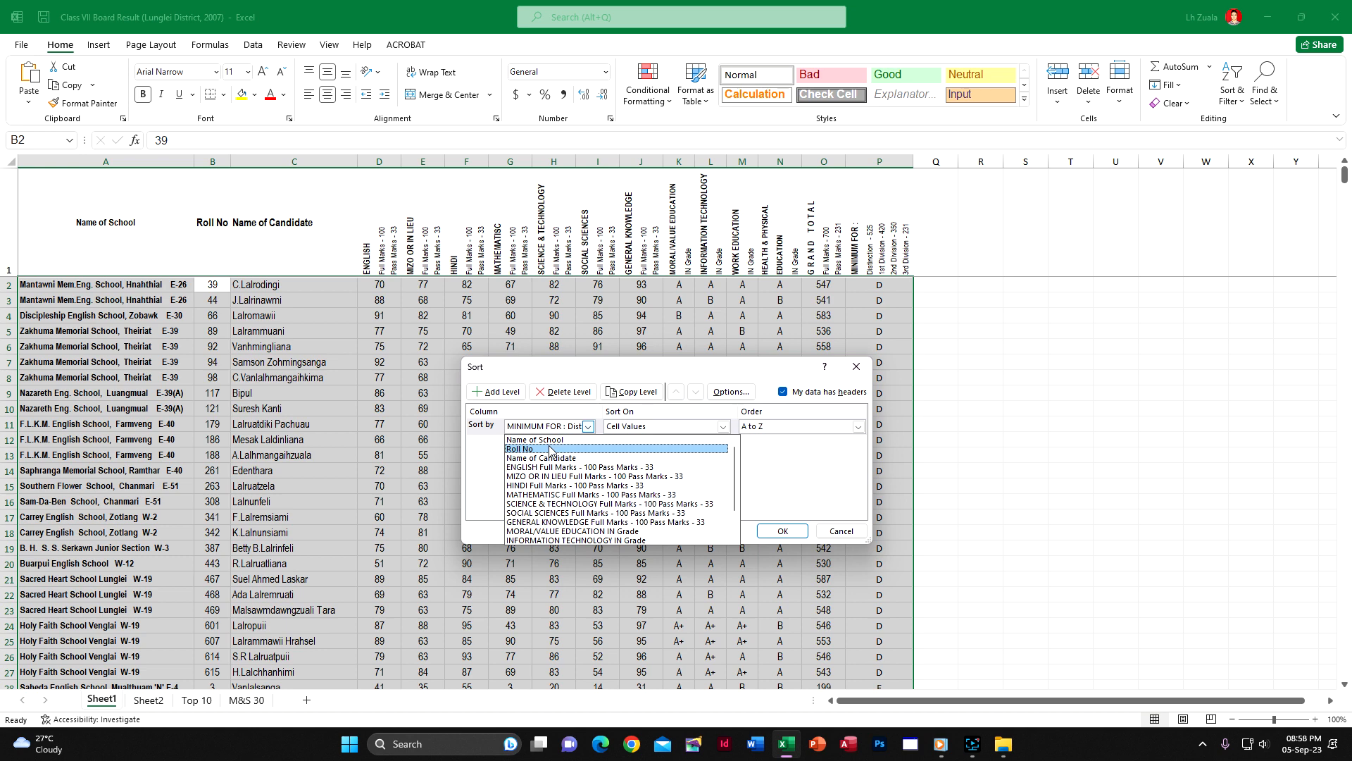
left_click(550, 450)
left_click(780, 531)
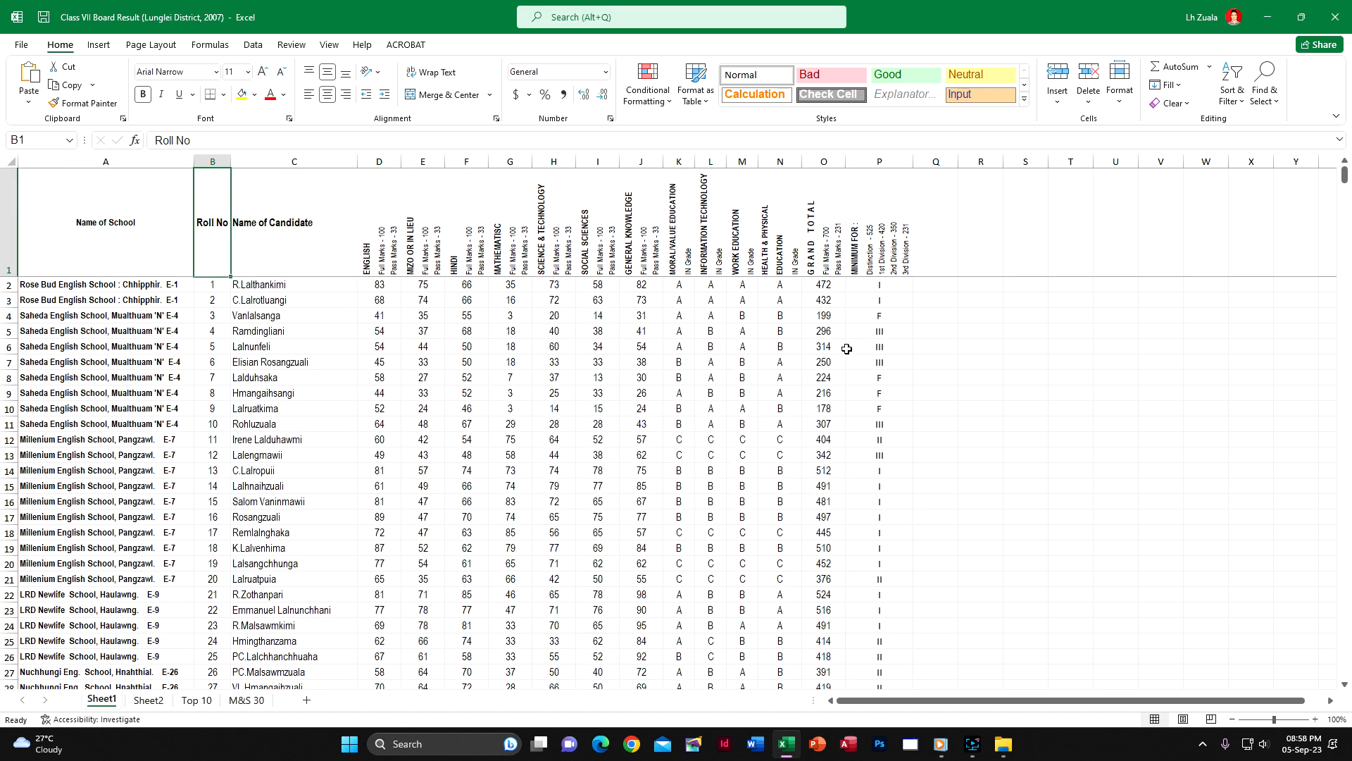
Enter the division labels D, I, II, III and F in cells O664 to O668 below the candidate list
scroll(774, 388, "down", 5)
scroll(777, 442, "up", 5)
left_click_drag(1345, 182, 1345, 585)
scroll(881, 440, "up", 11)
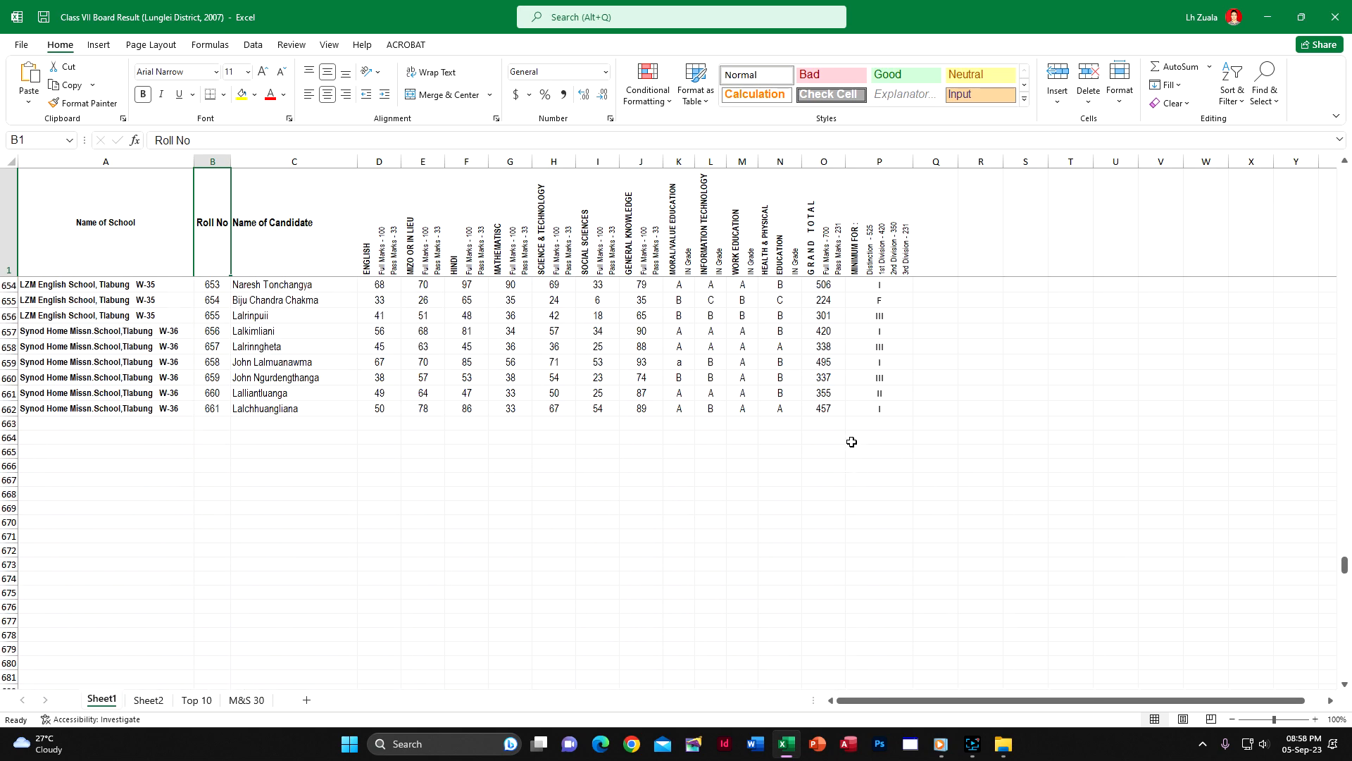
left_click(822, 440)
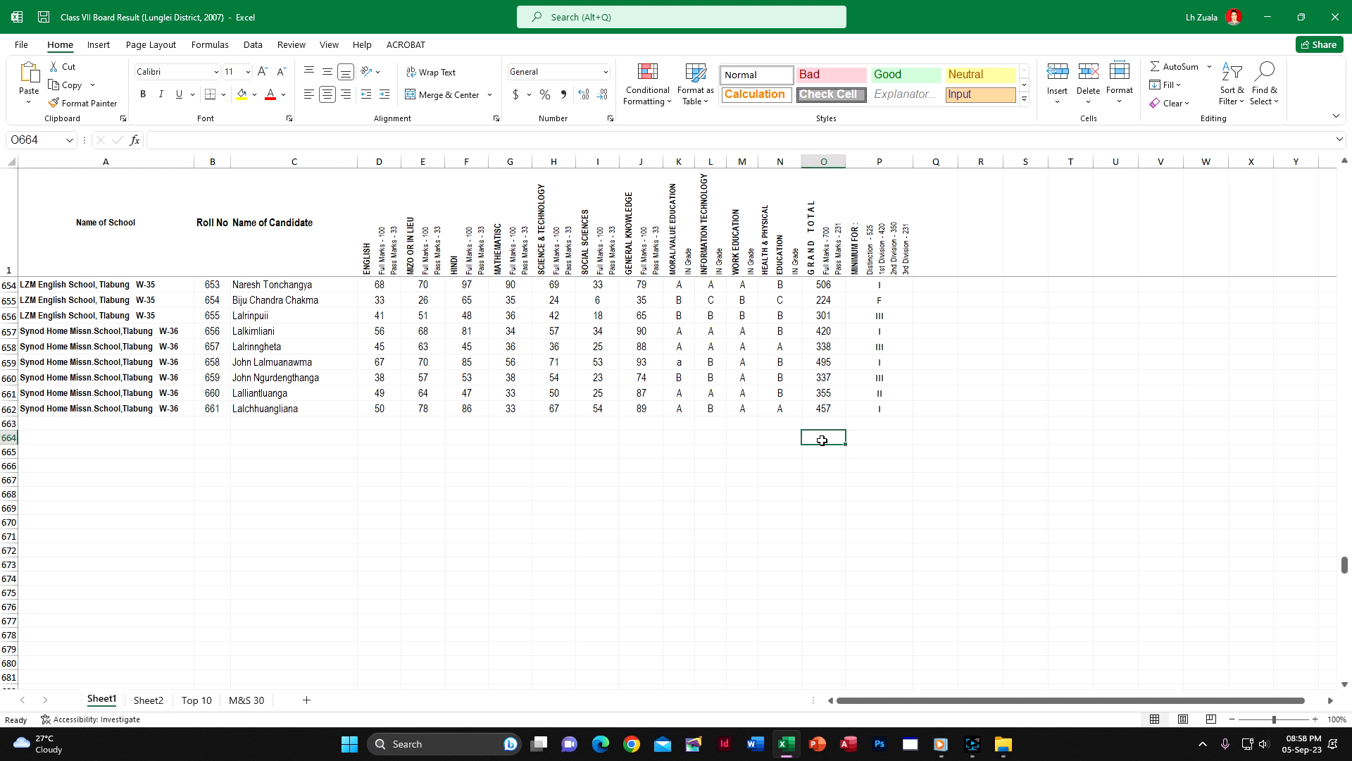
type("D")
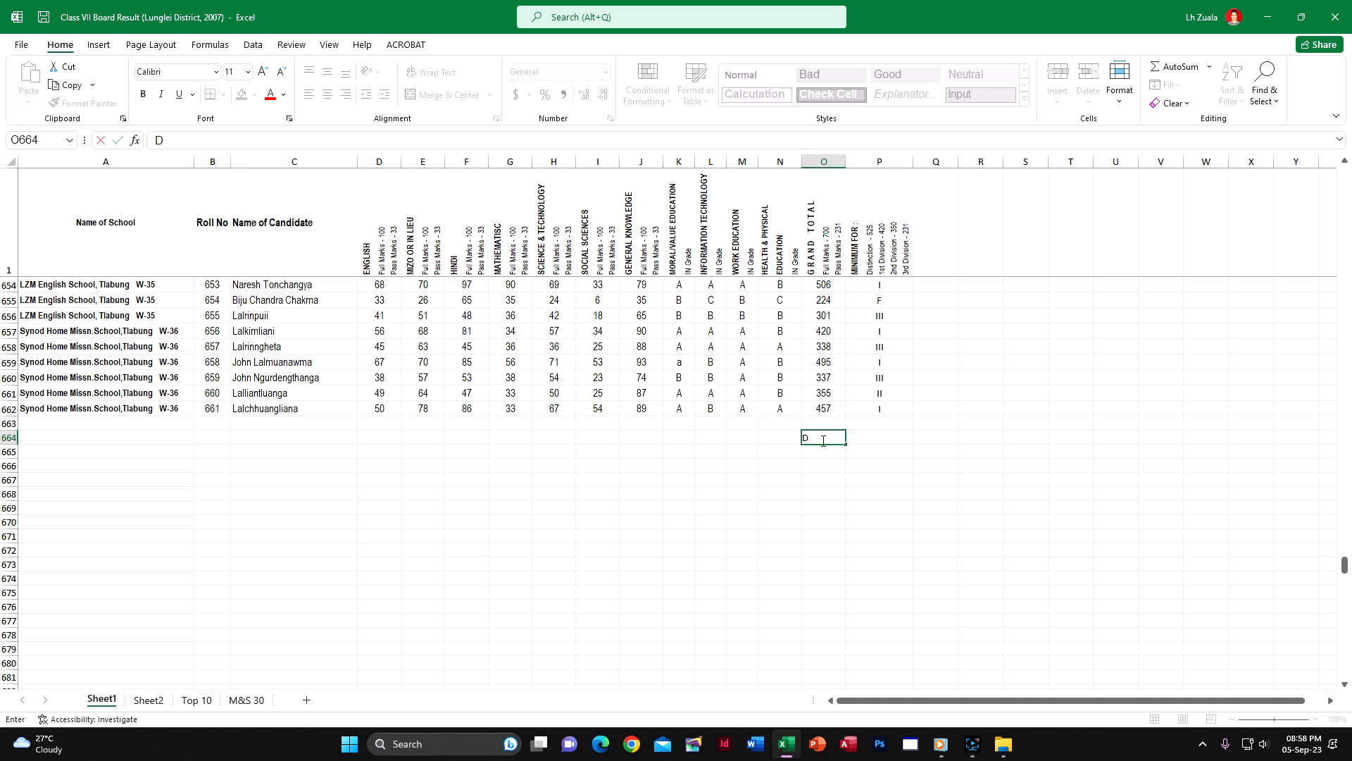
key("BackSpace")
key("Return")
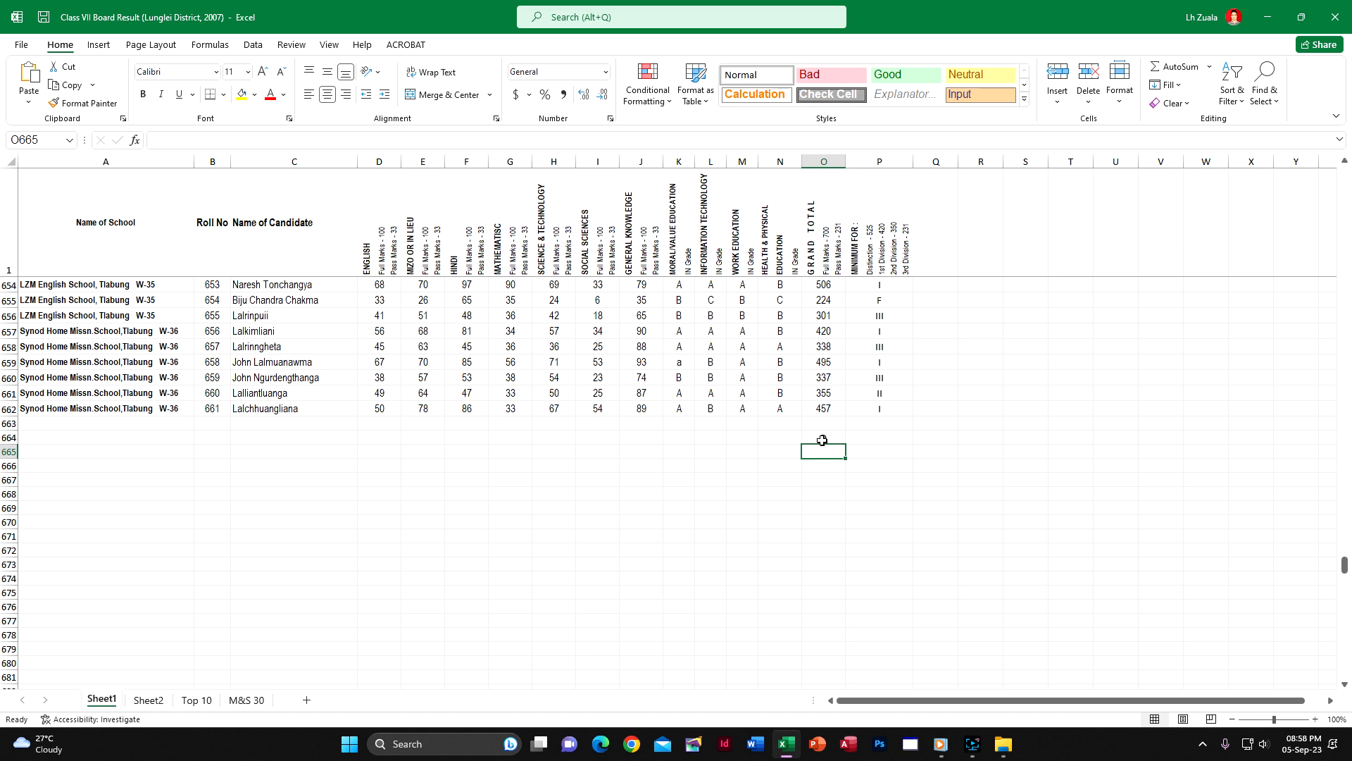
type("I")
key("Return")
type("II")
key("Return")
type("I")
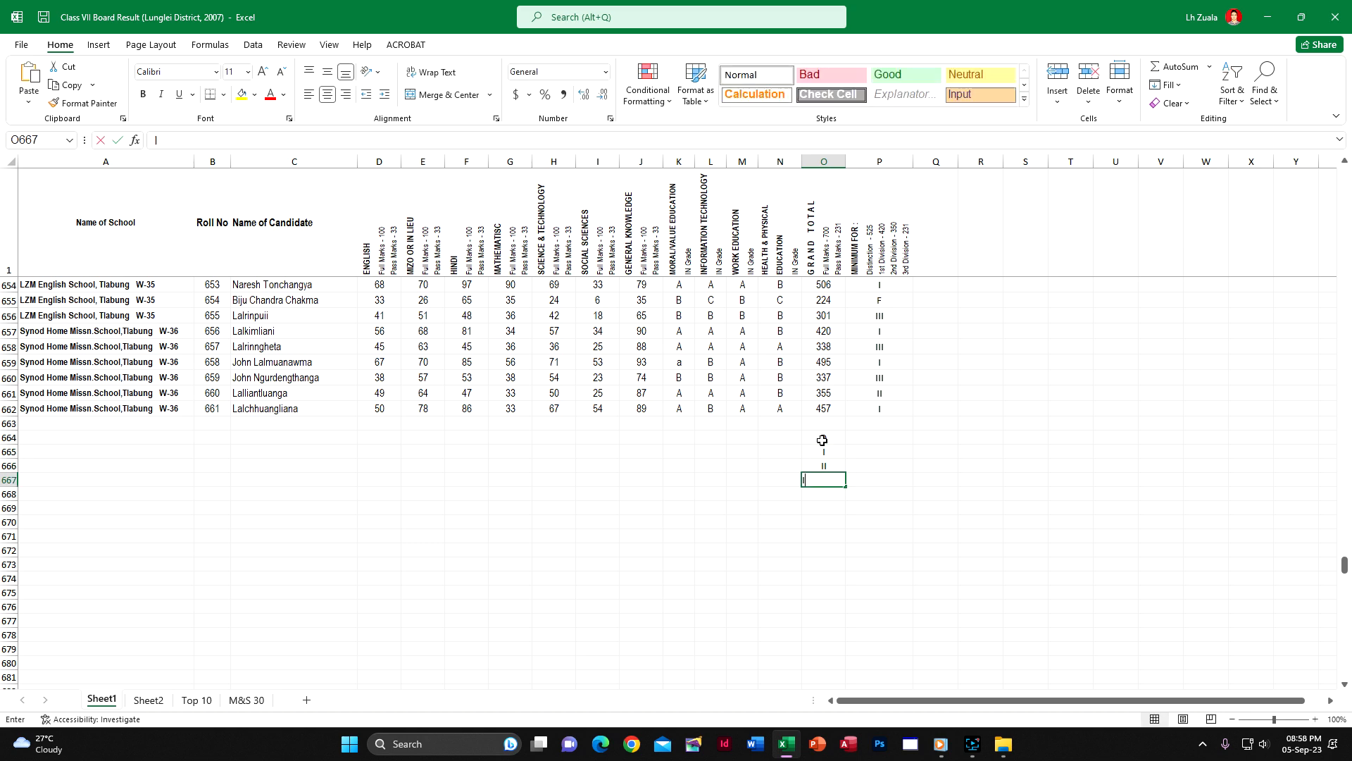
type("II")
key("Return")
type("F")
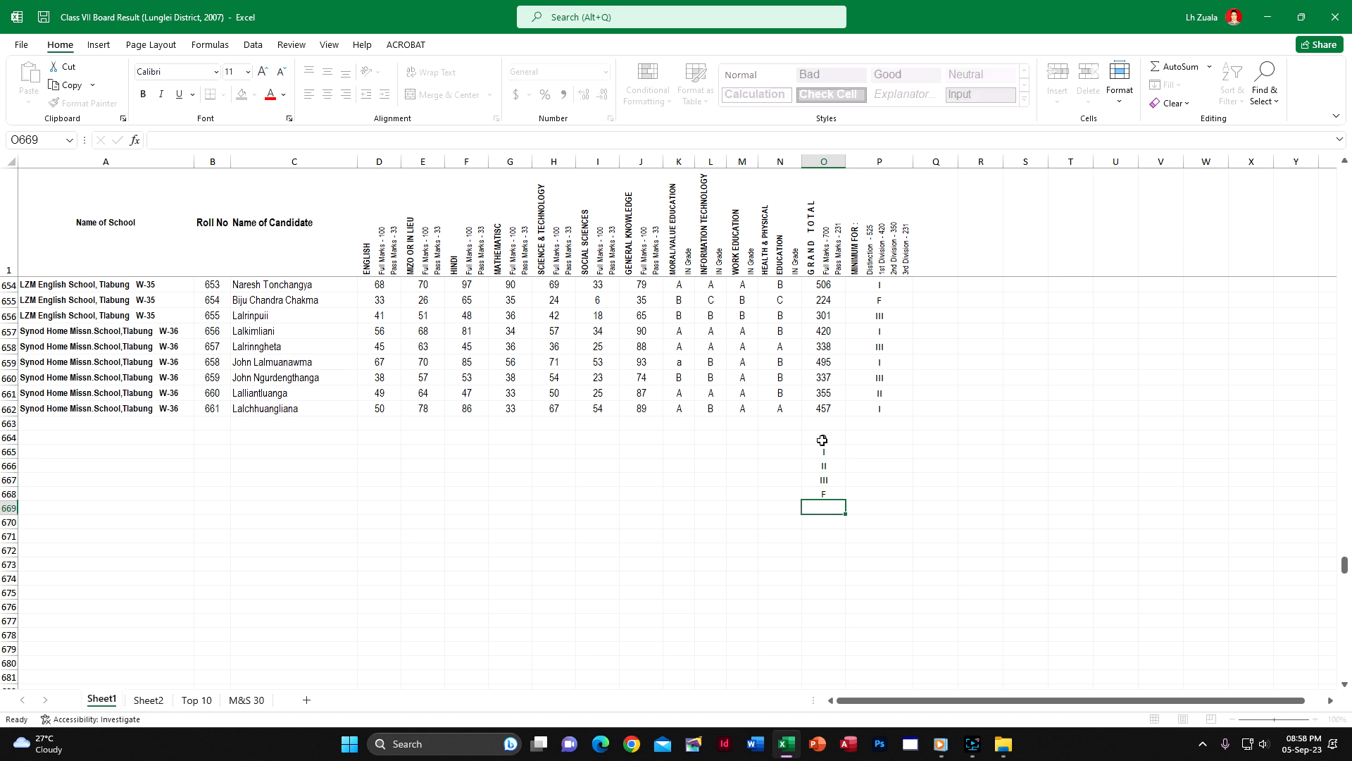
key("Return")
Start a COUNTIF formula in P664 that counts the divisions in P2:P662 matching the label in O664
left_click(895, 440)
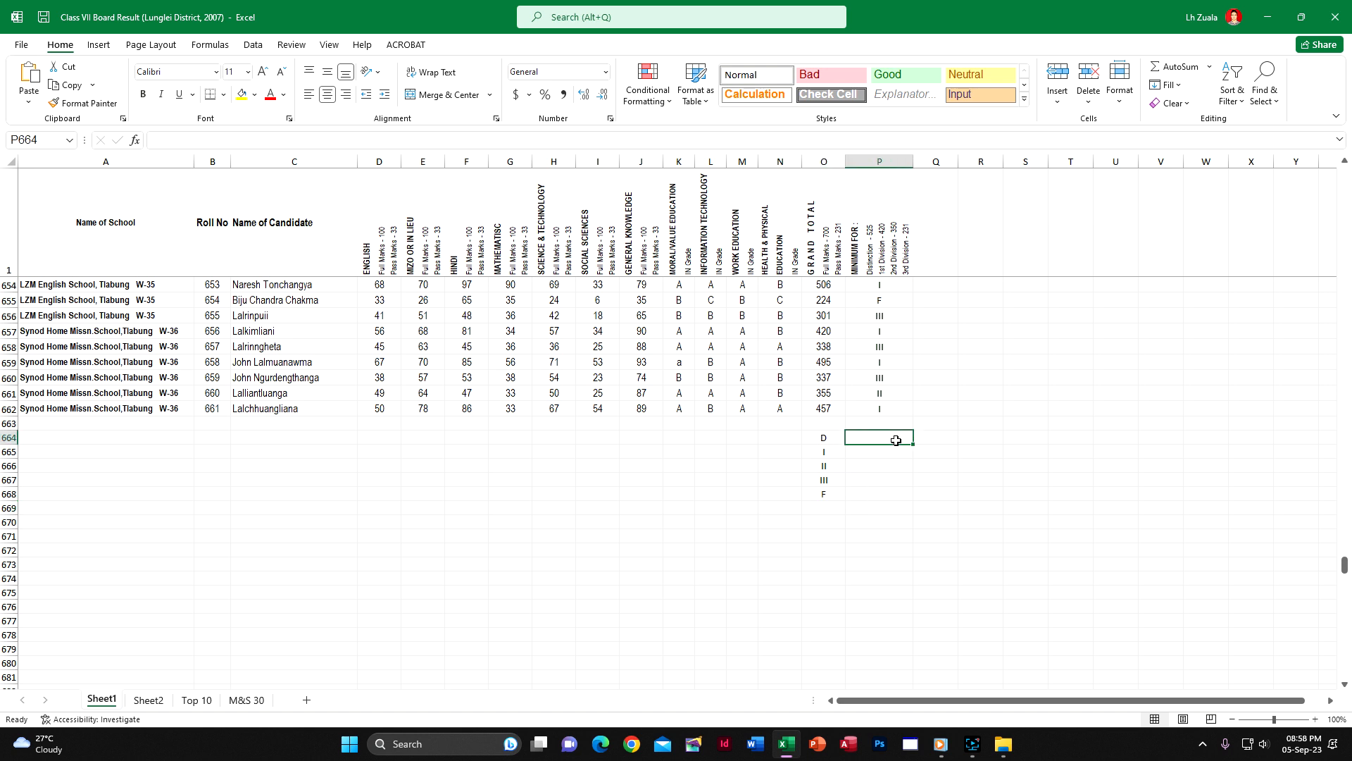
type("=count")
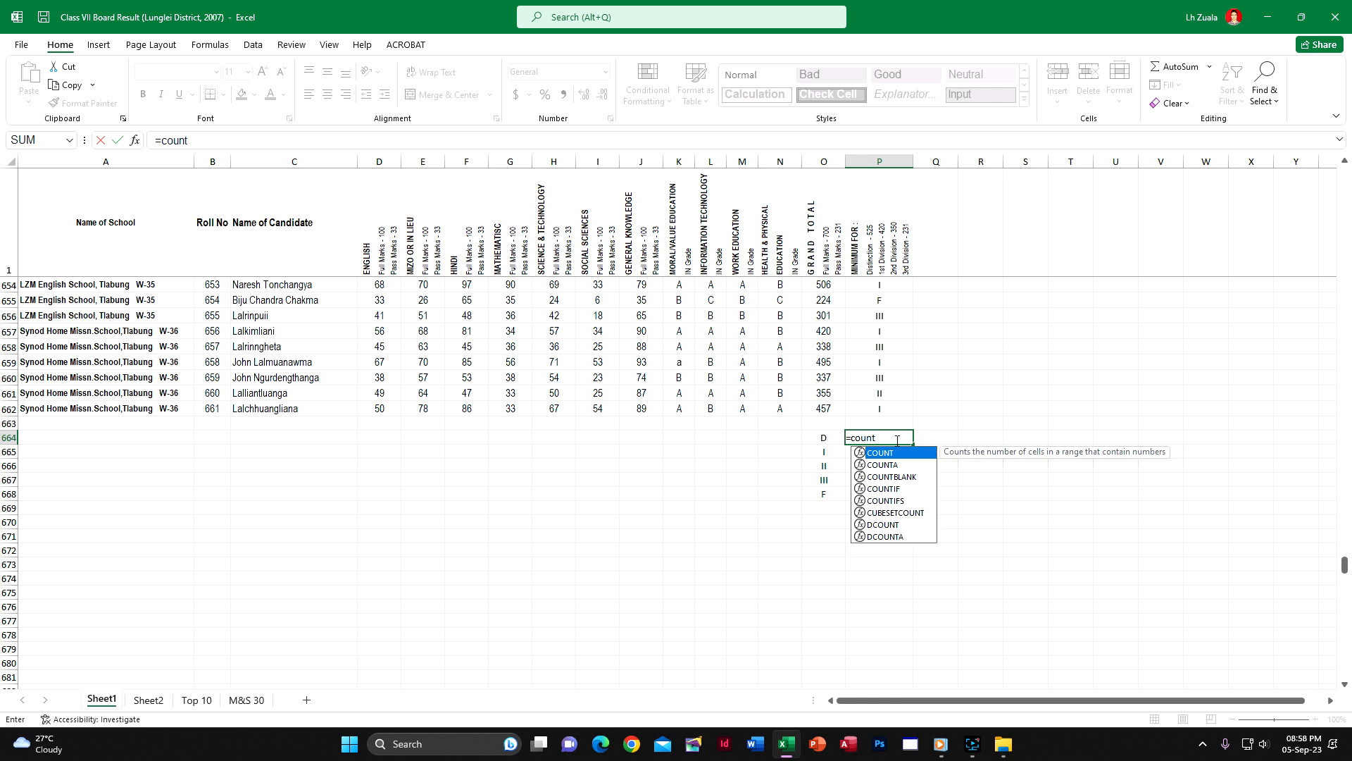
left_click(899, 490)
double_click(899, 489)
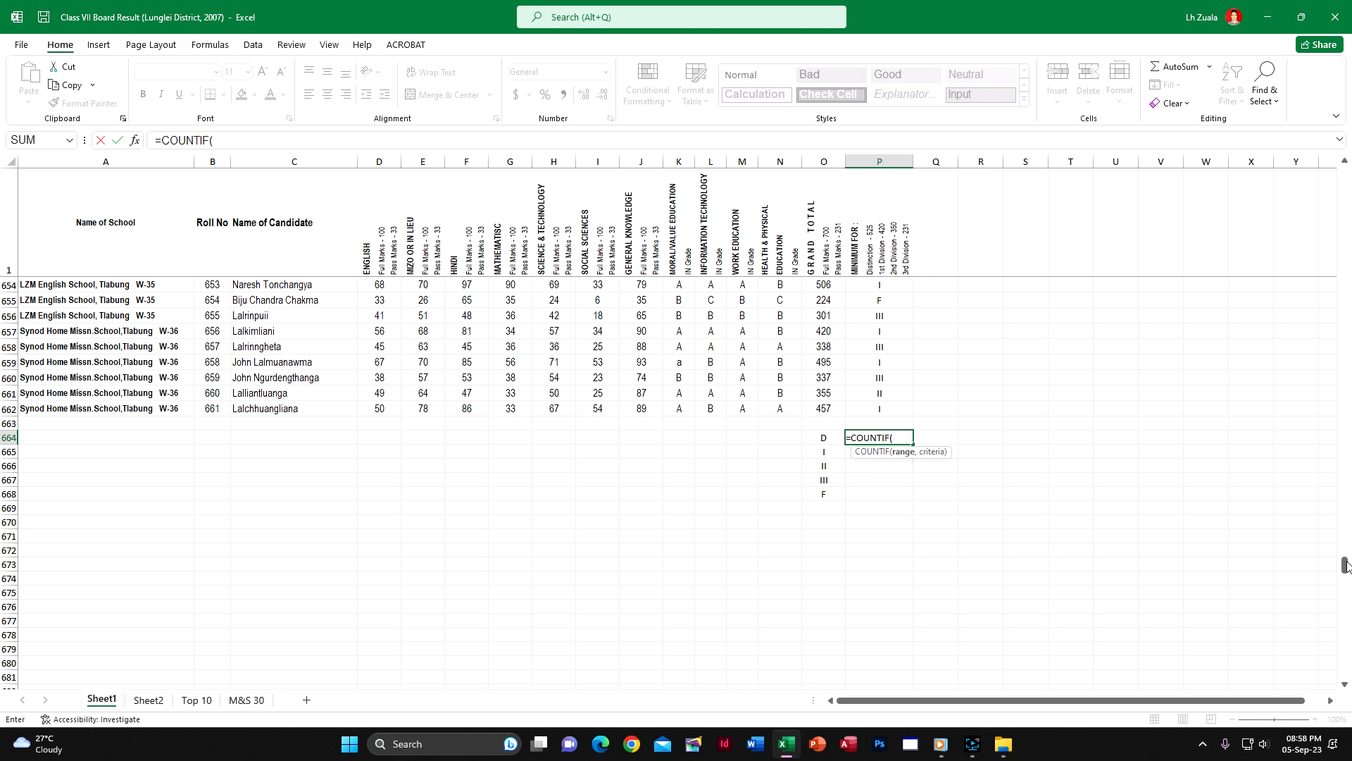
left_click_drag(1343, 561, 1345, 173)
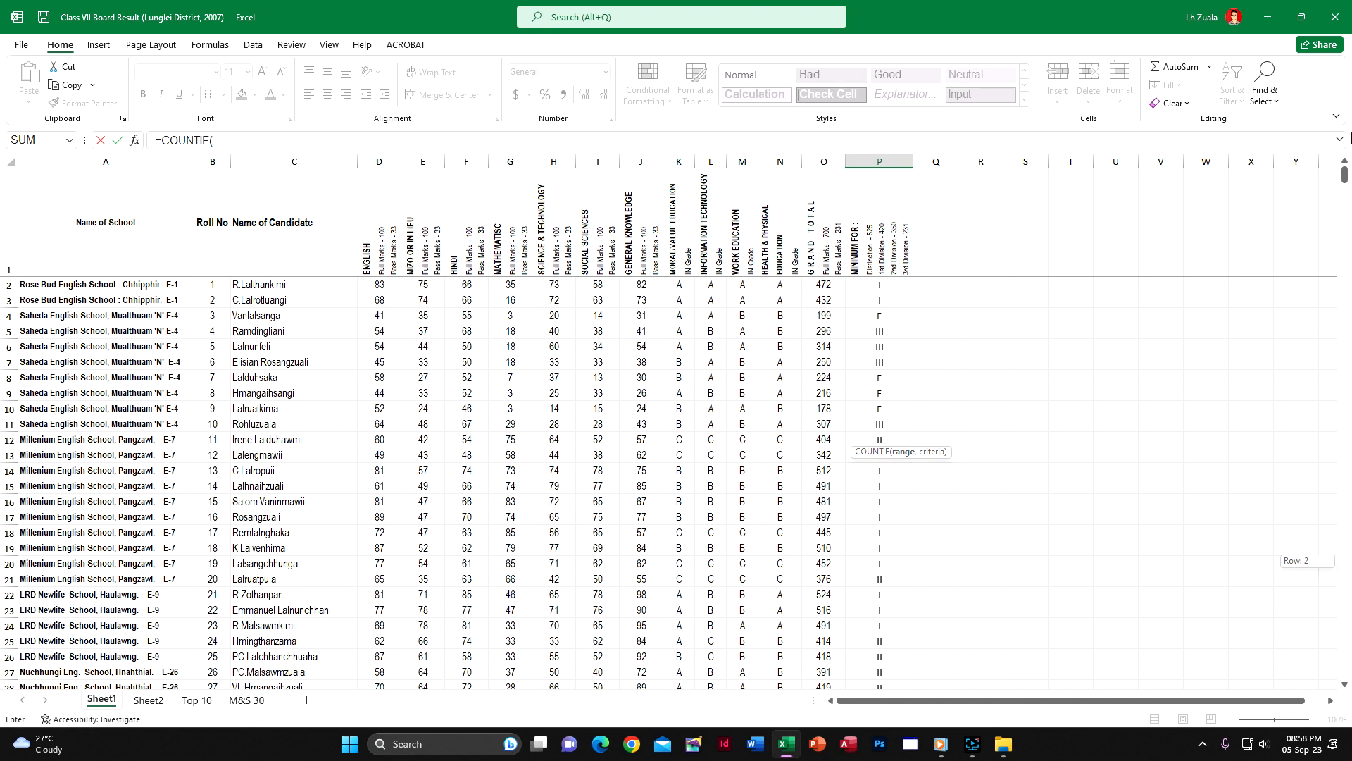
left_click(872, 286)
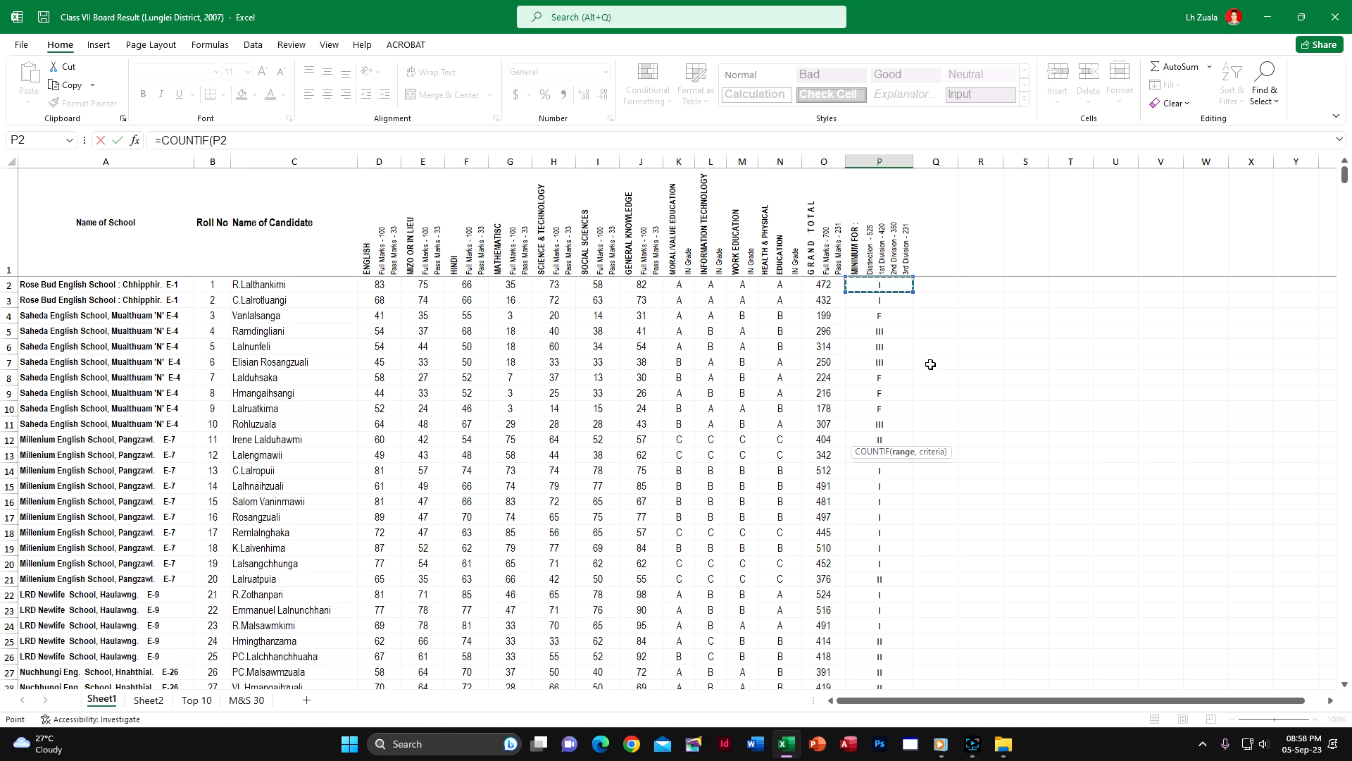
key("ctrl+shift+Down")
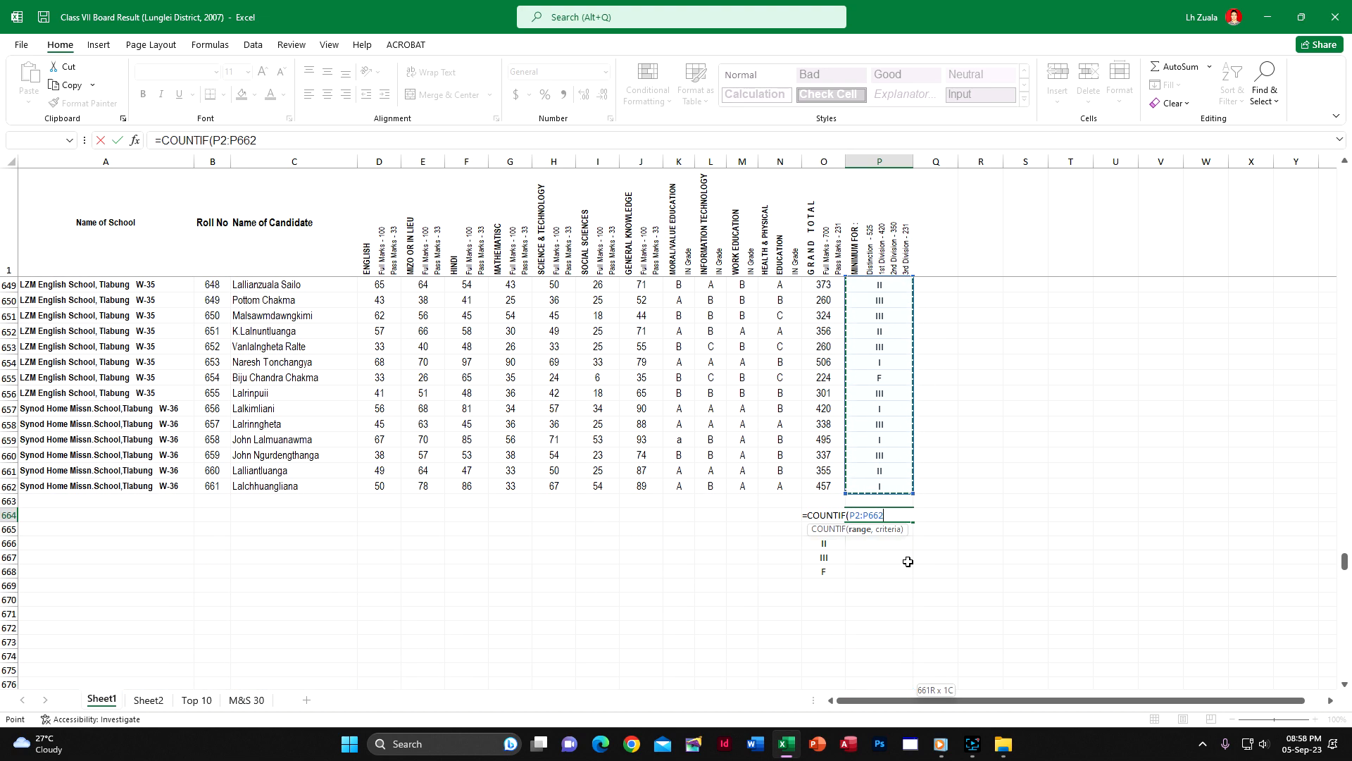
type(",")
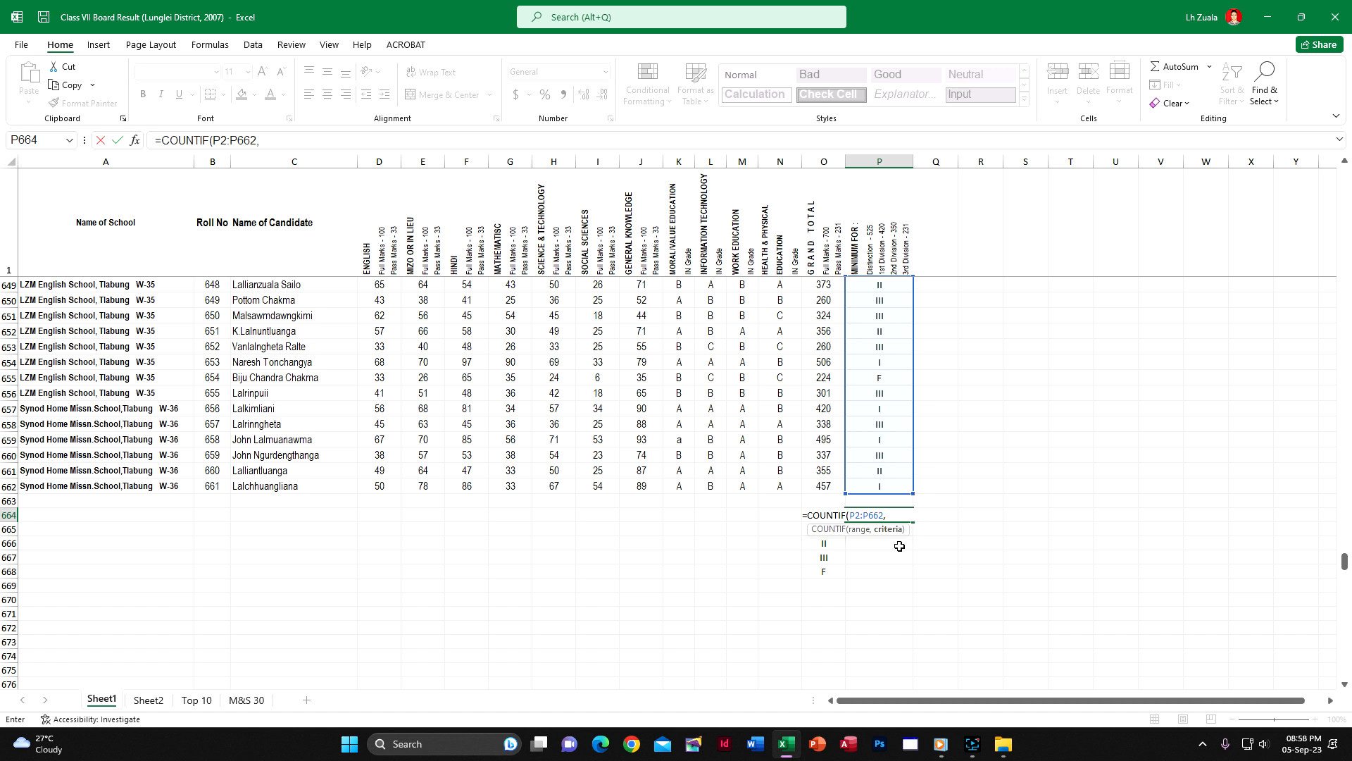
key("Left")
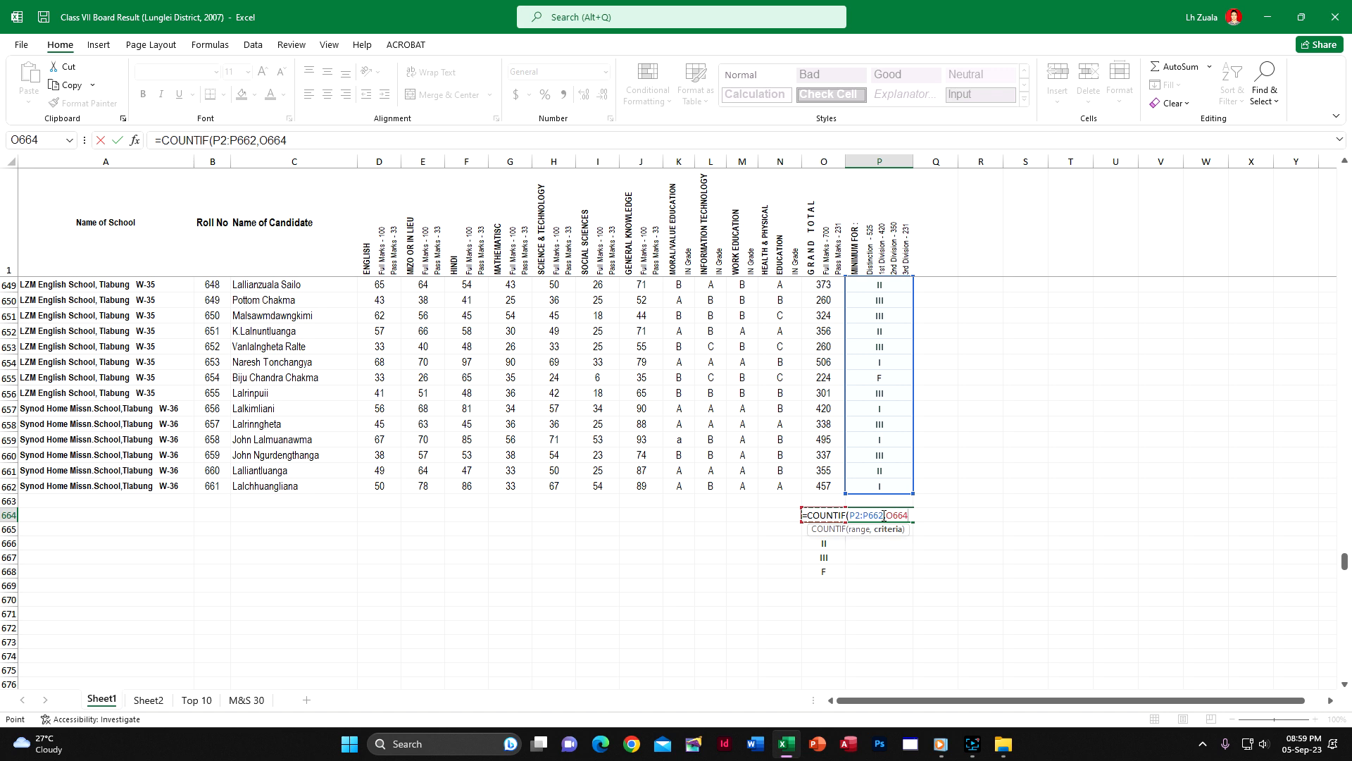
Make the COUNTIF range in P664 absolute as $P$2:$P$662 and enter the formula
left_click(884, 515)
key("F4")
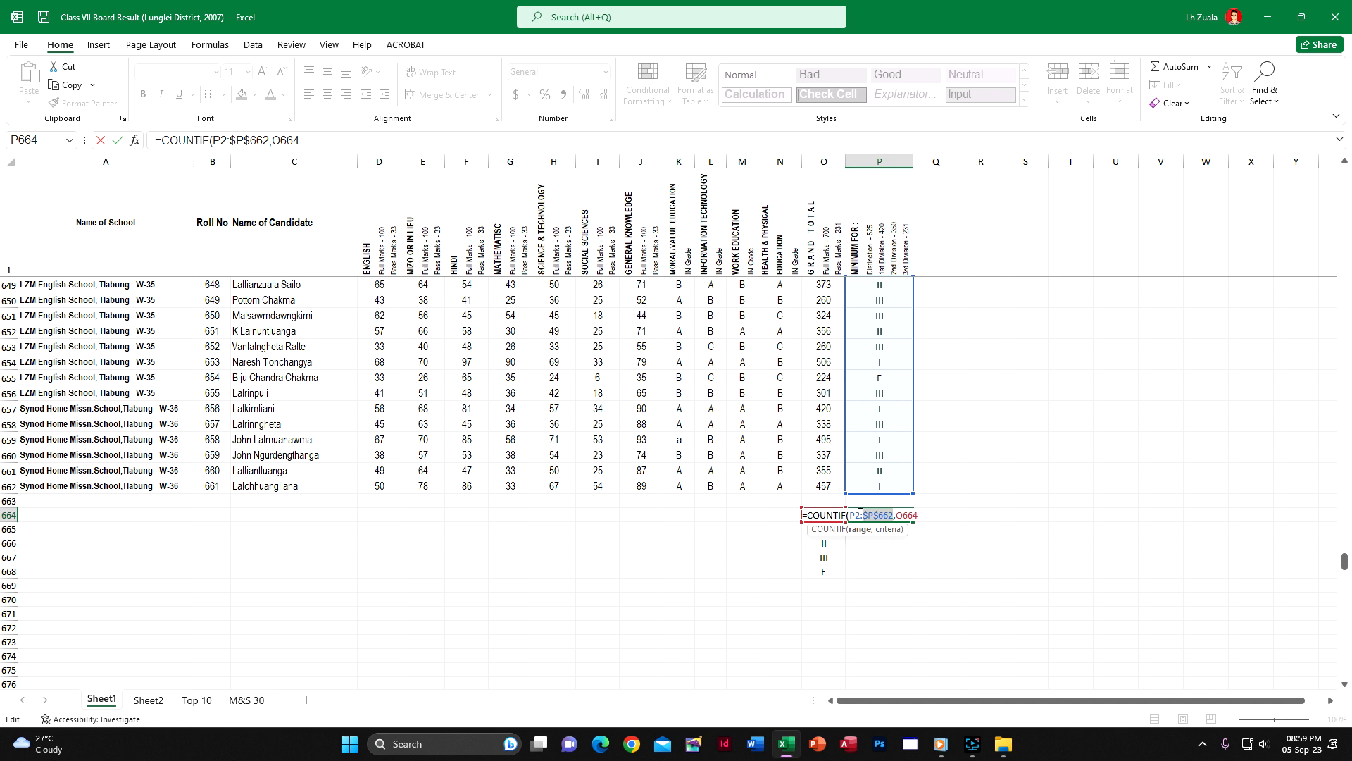
left_click_drag(850, 515, 890, 517)
key("F4")
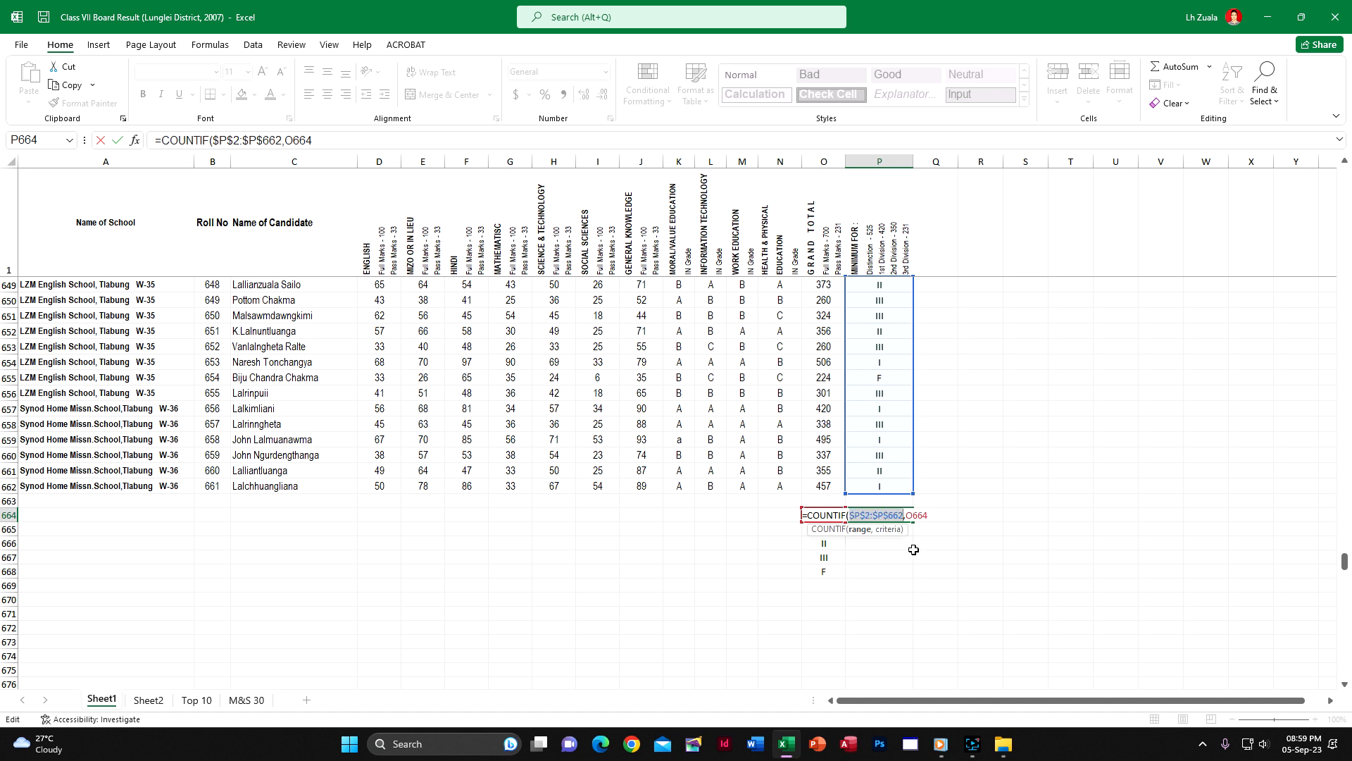
key("F4")
key("F4")
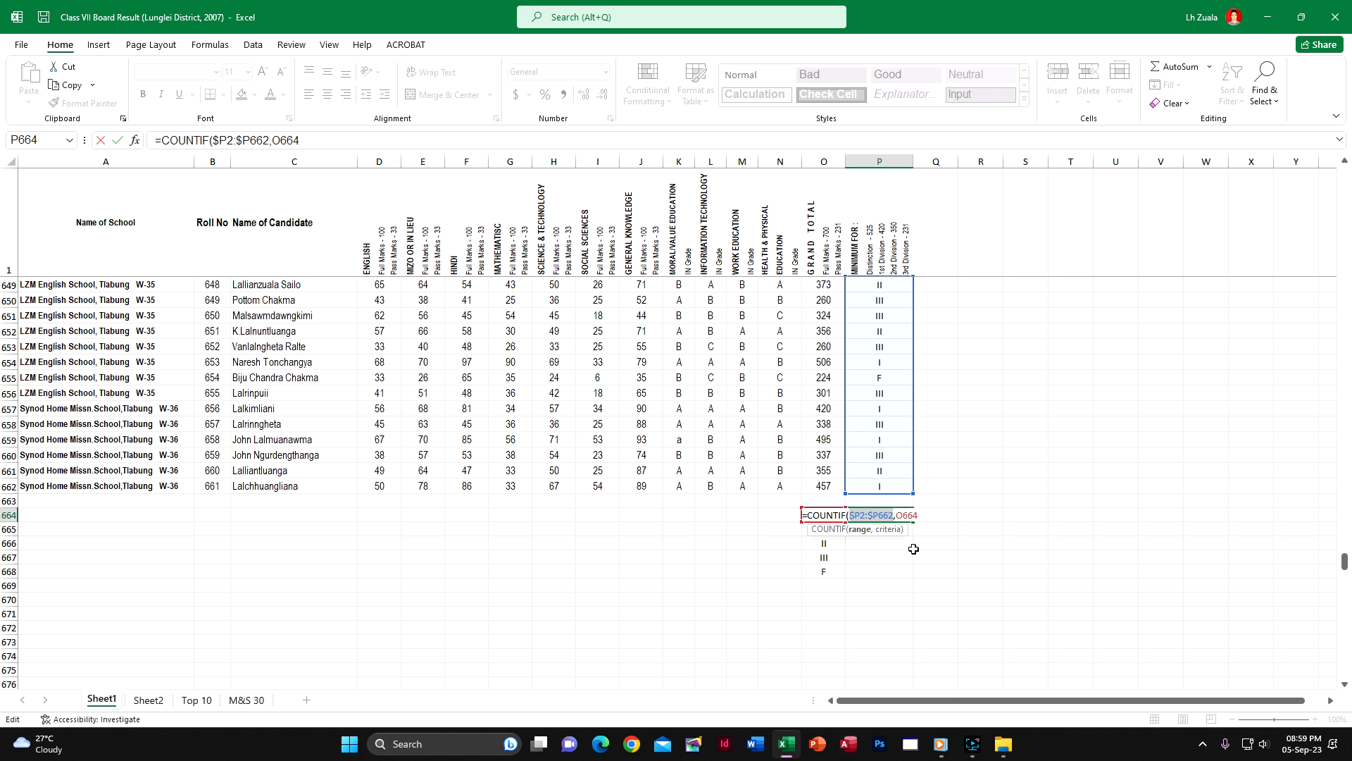
key("F4")
key("F4")
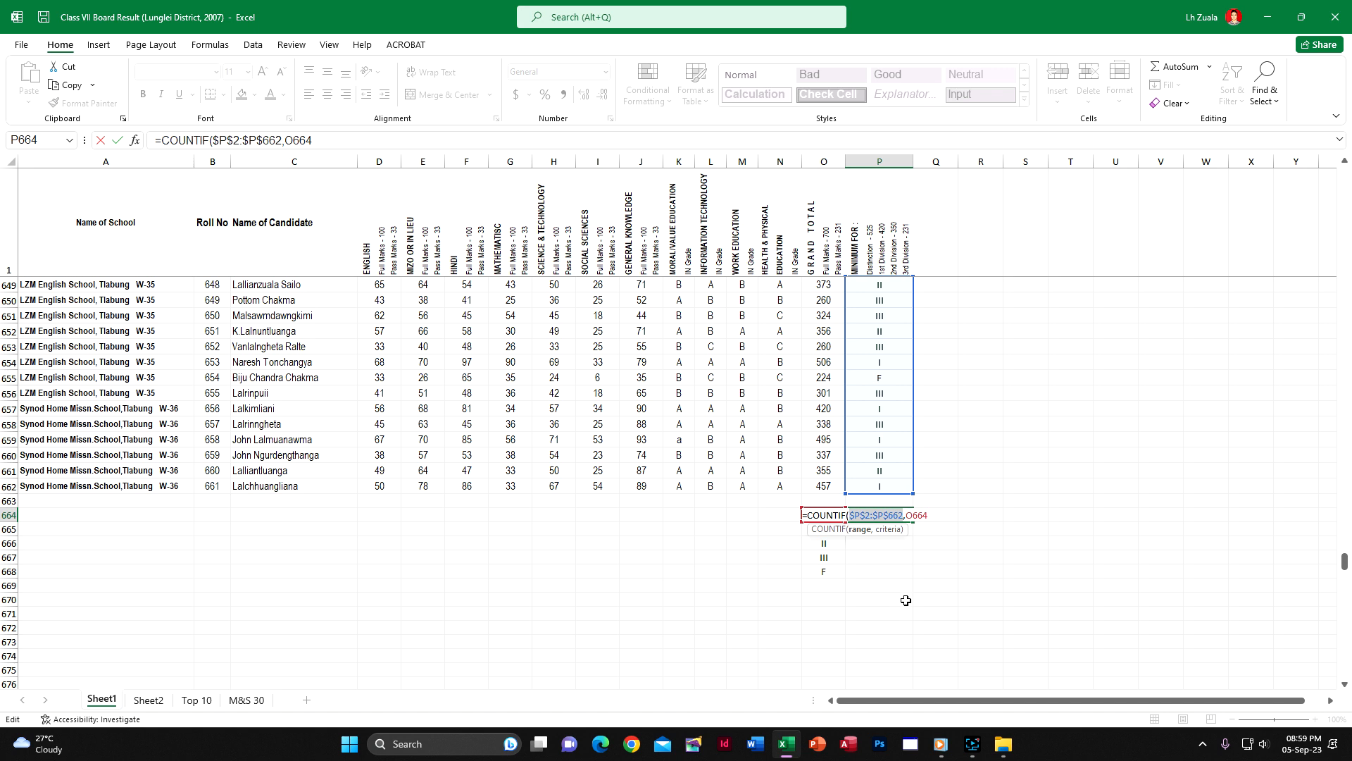
key("Return")
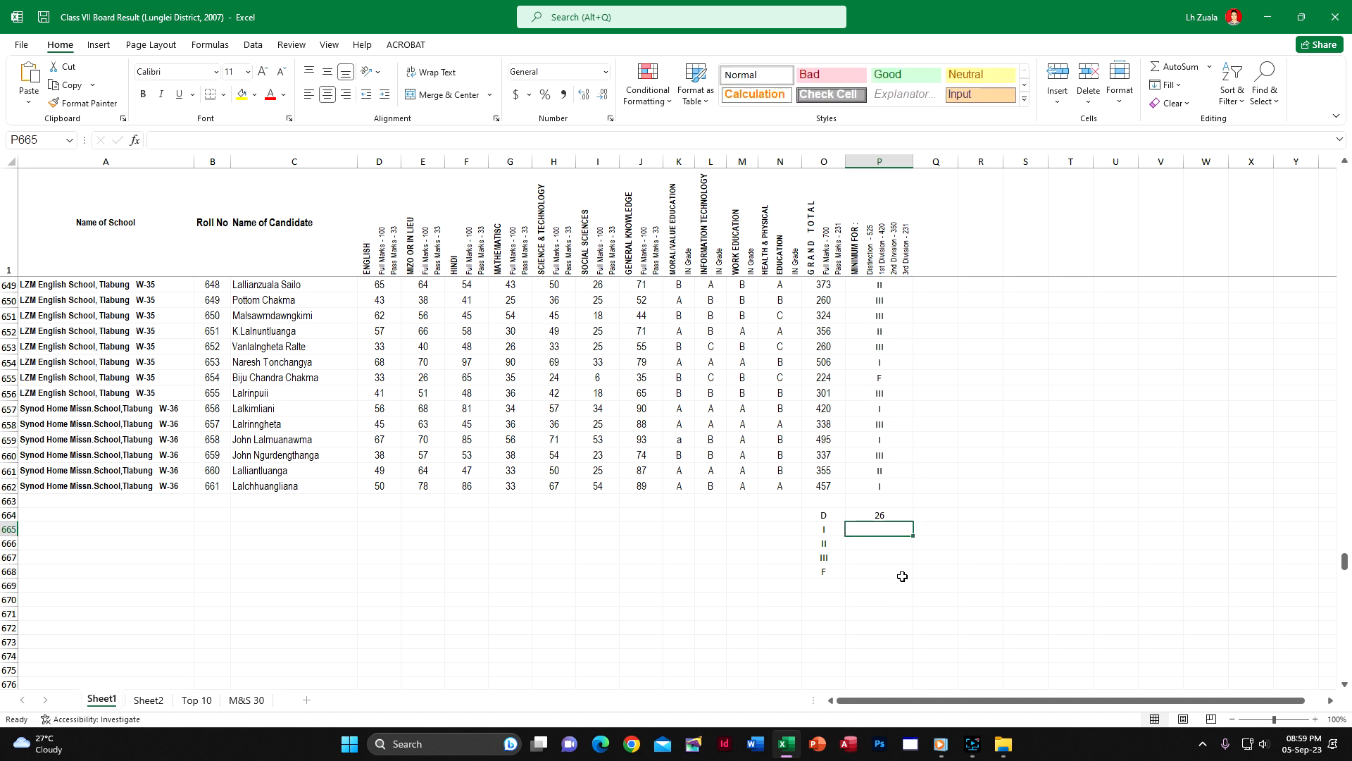
Replace the formula in P664 with =COUNTIF(P2:P662,O664), using relative references
left_click(900, 514)
type("=")
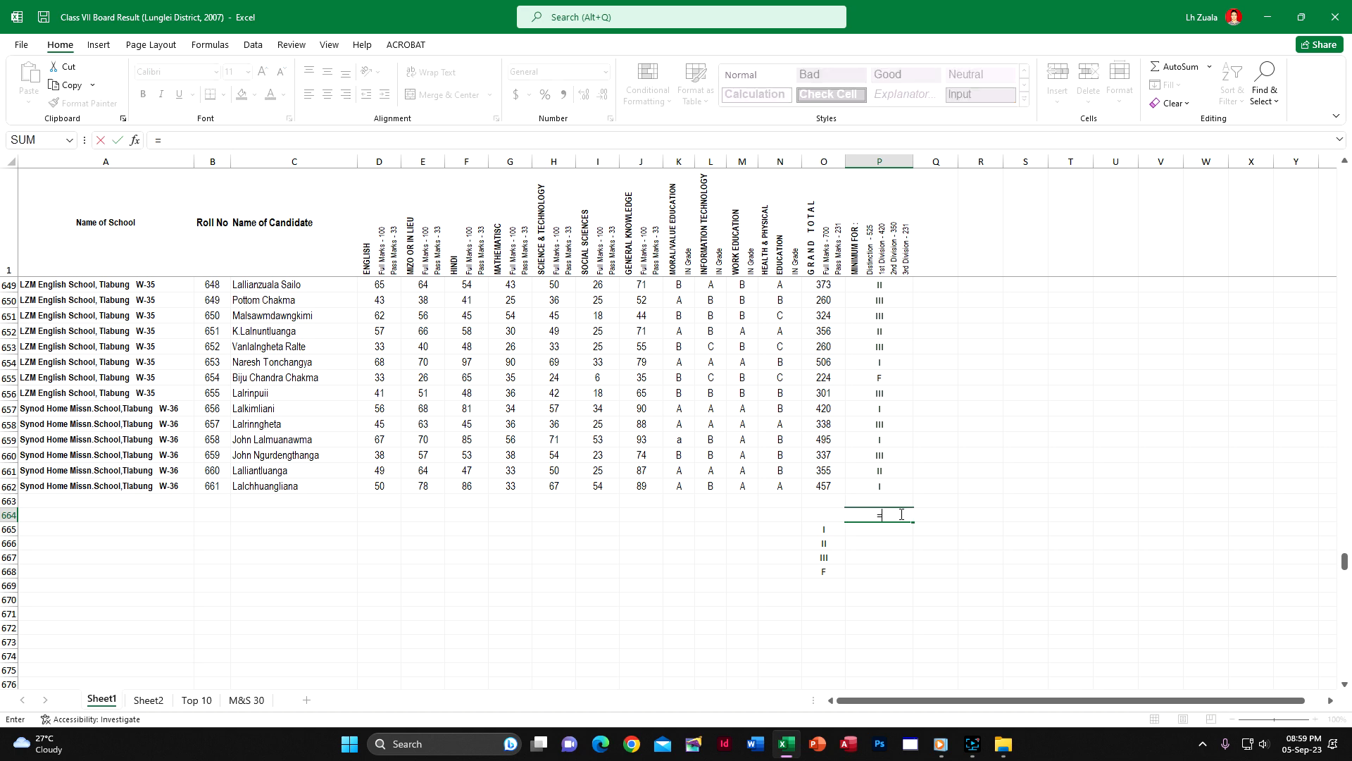
type("count")
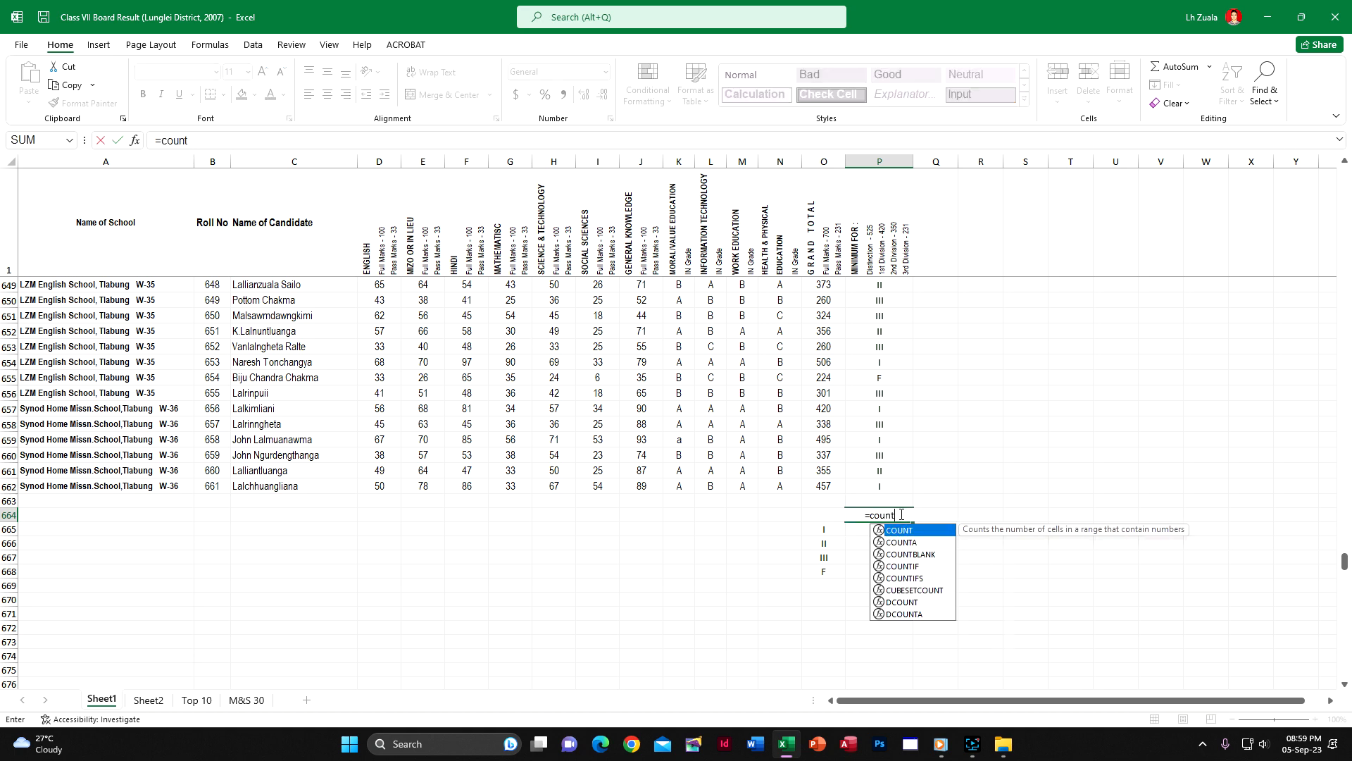
double_click(924, 567)
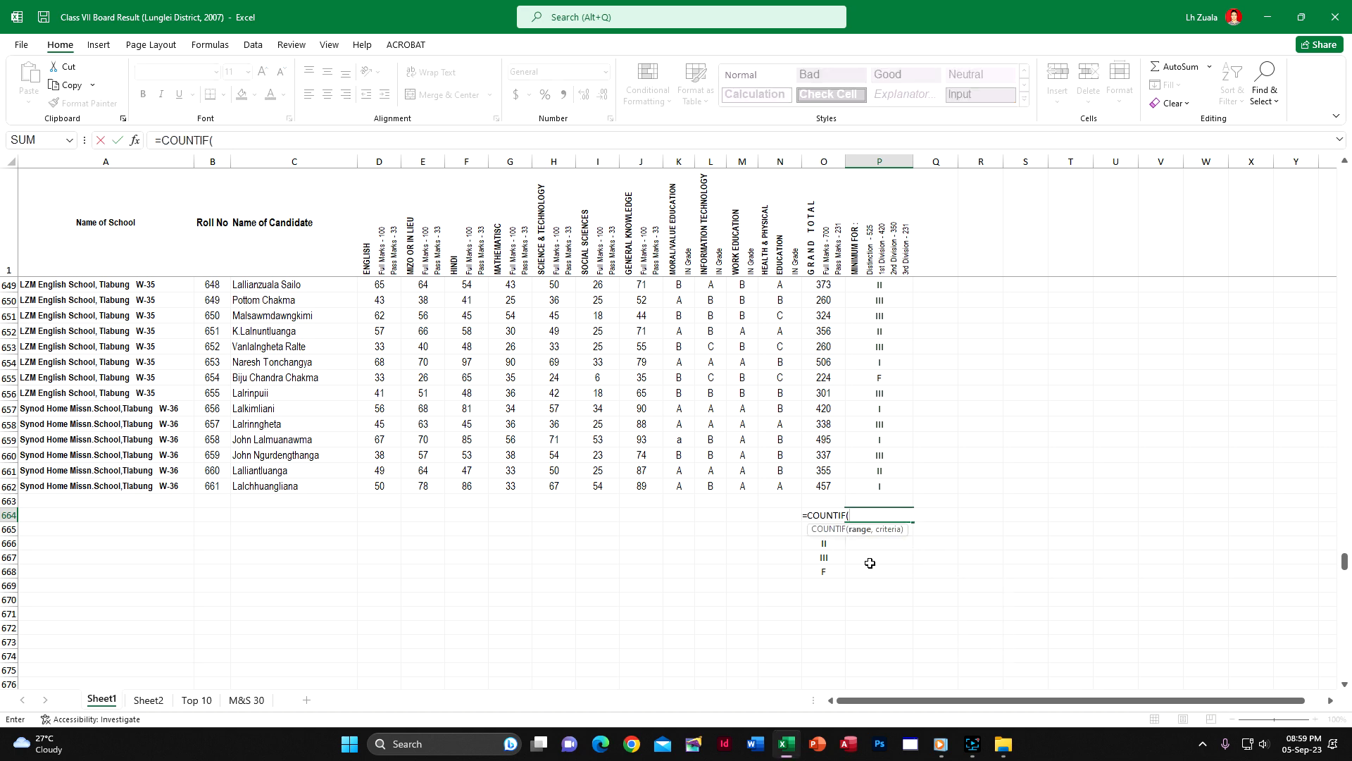
left_click_drag(1344, 564, 1346, 149)
left_click(874, 288)
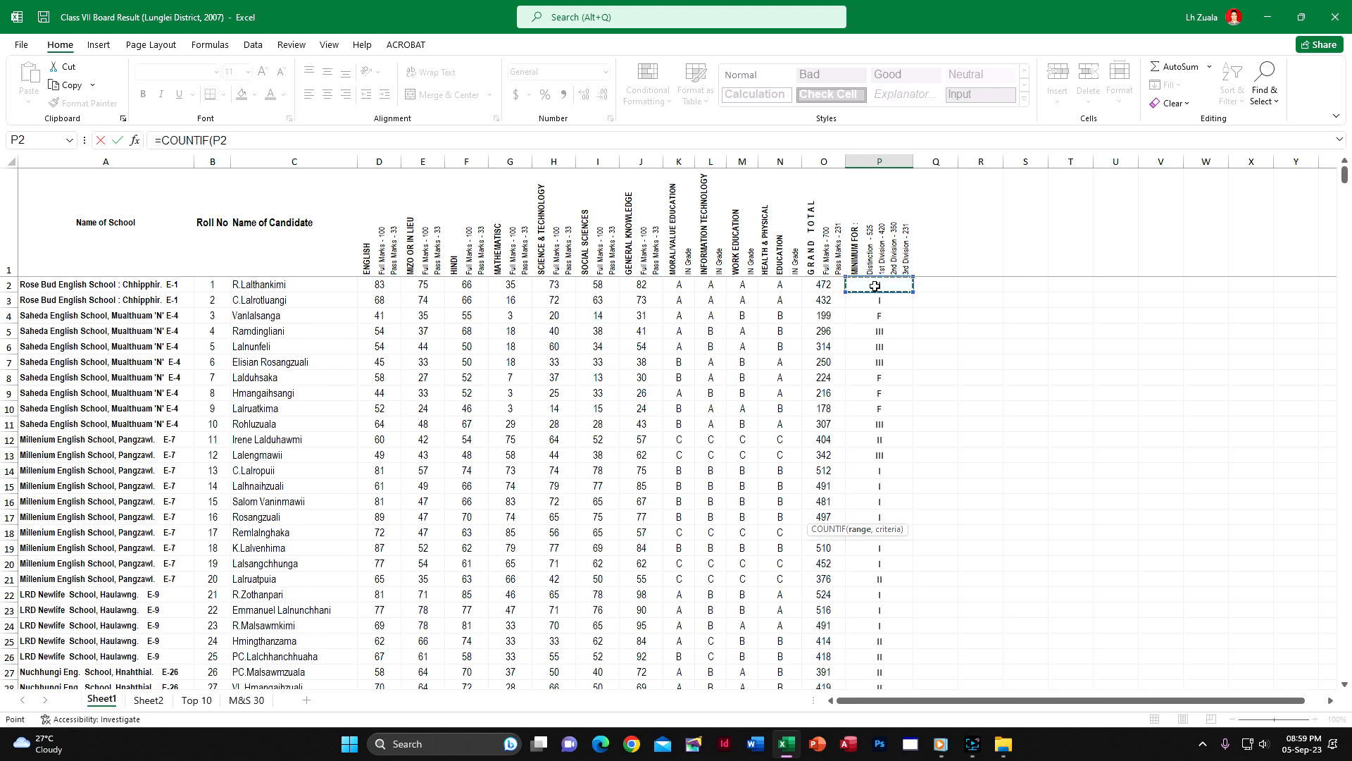
key("ctrl+shift+Down")
type(",")
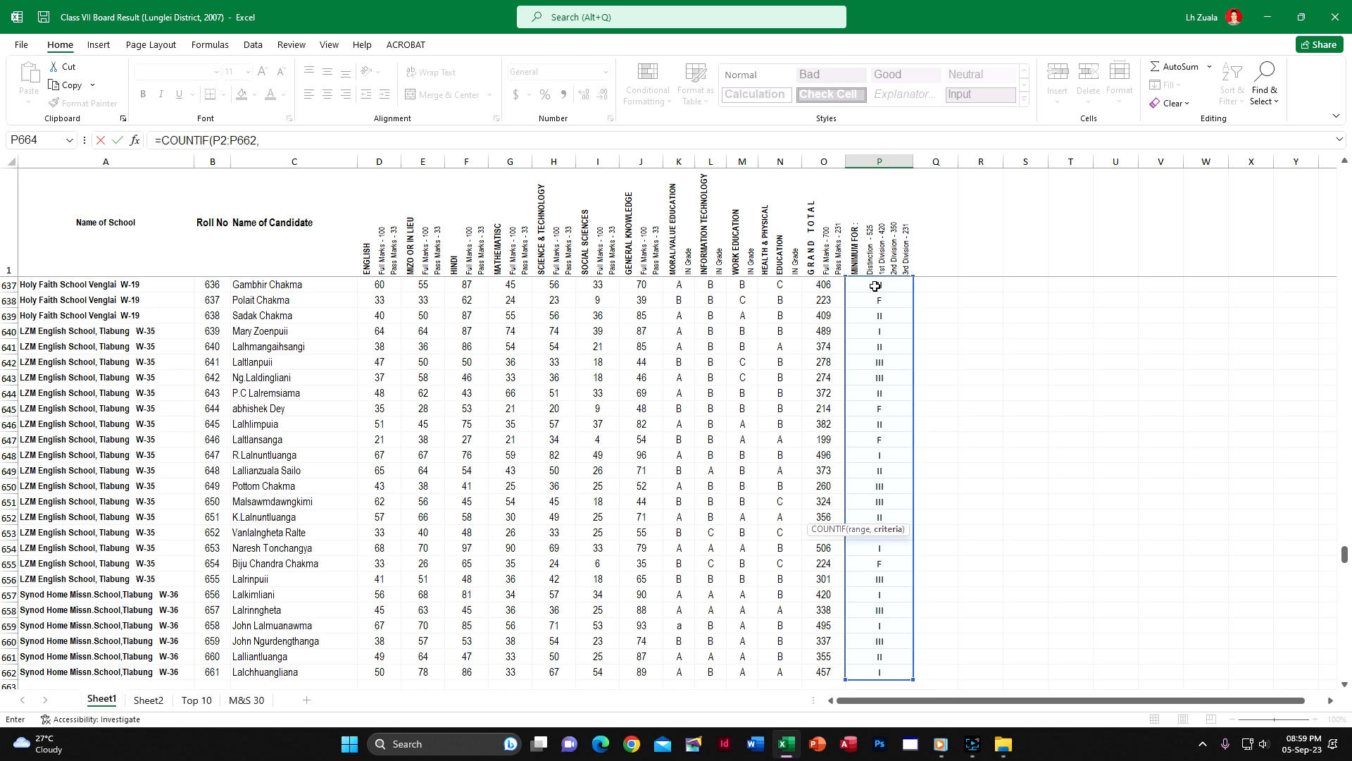
scroll(1135, 461, "down", 5)
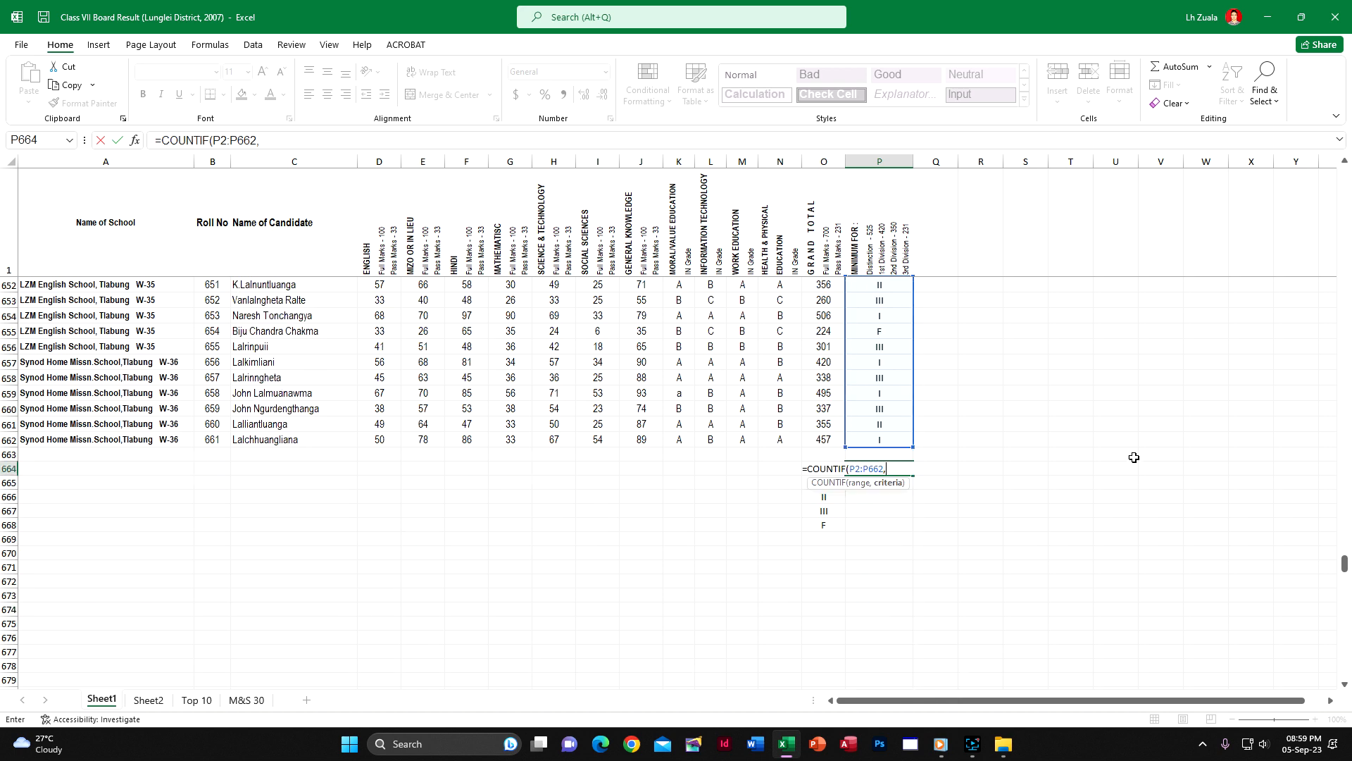
type("O664")
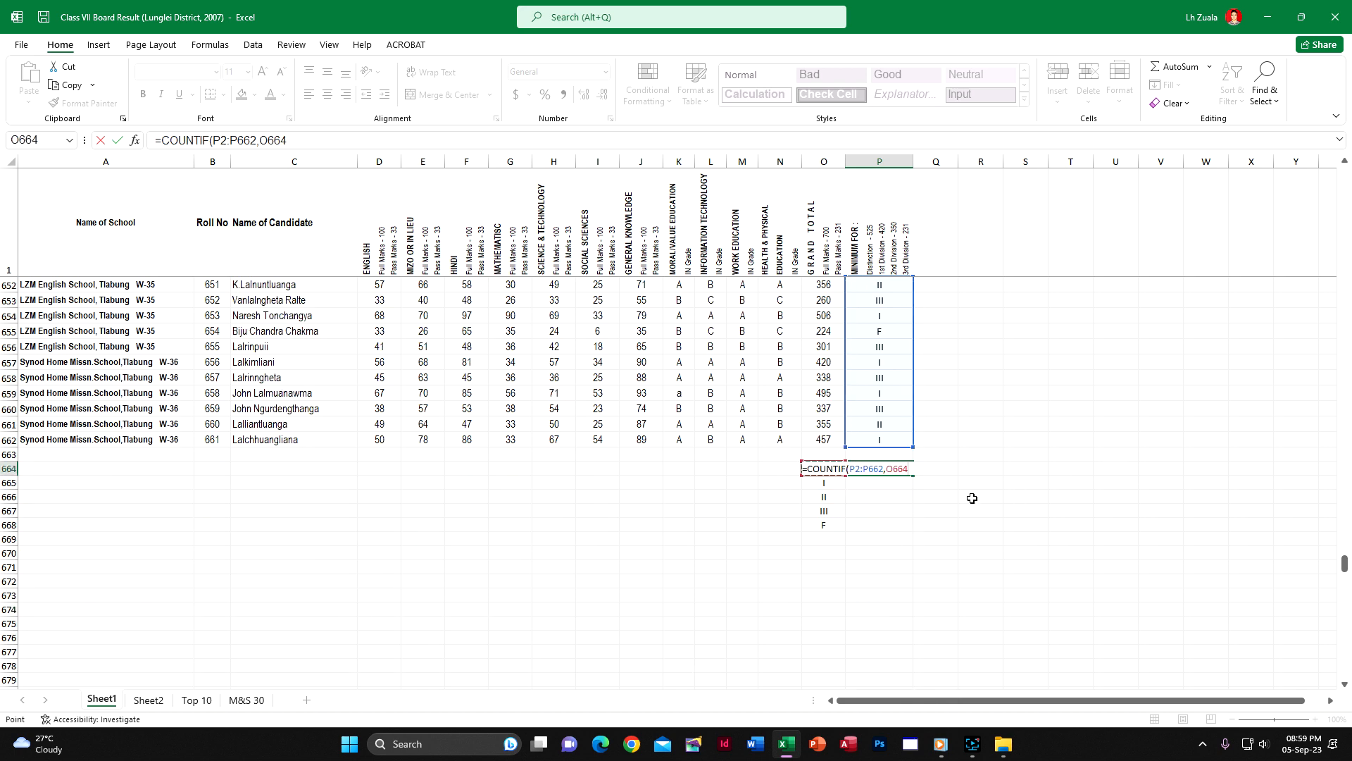
key("Return")
Fill the relative-reference COUNTIF formula from P664 down to P668 to examine P665's range, and clear P664:P668
left_click(895, 468)
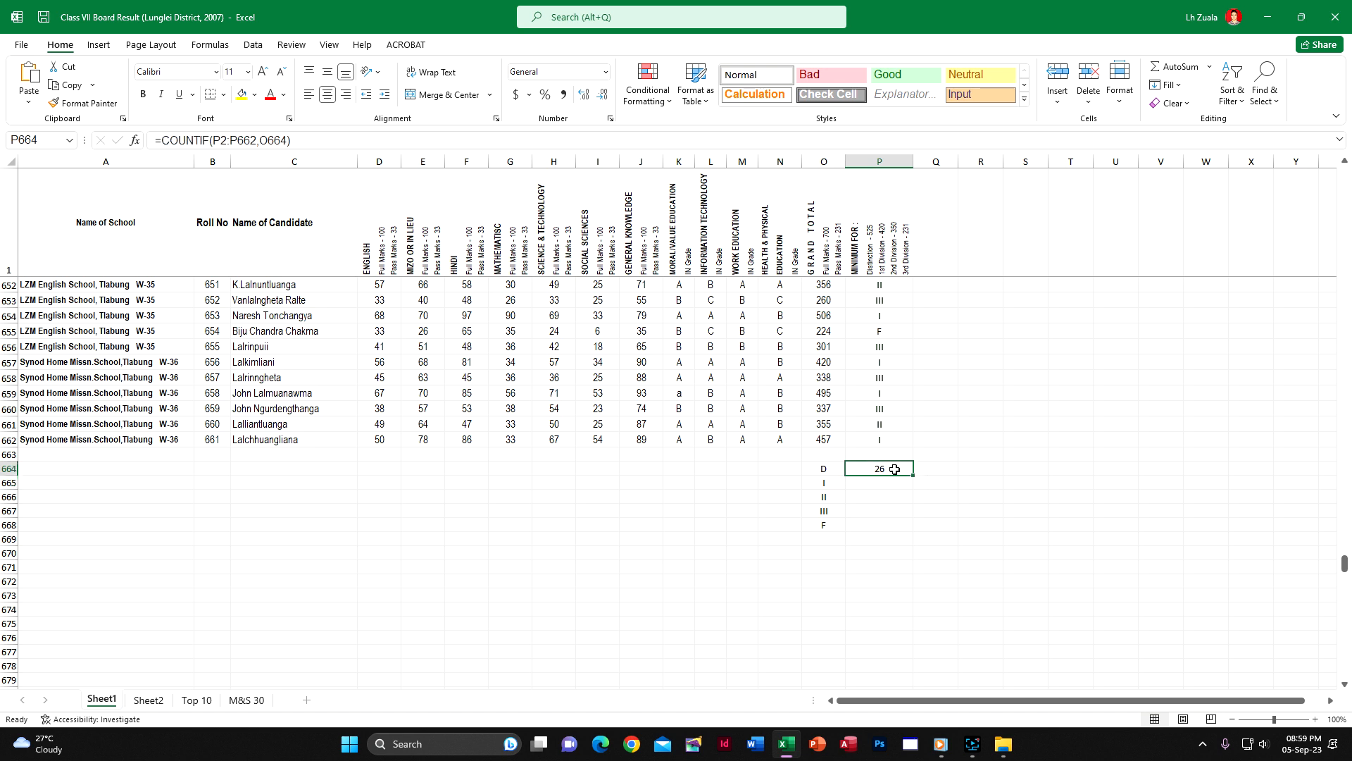
left_click_drag(913, 476, 914, 533)
double_click(899, 483)
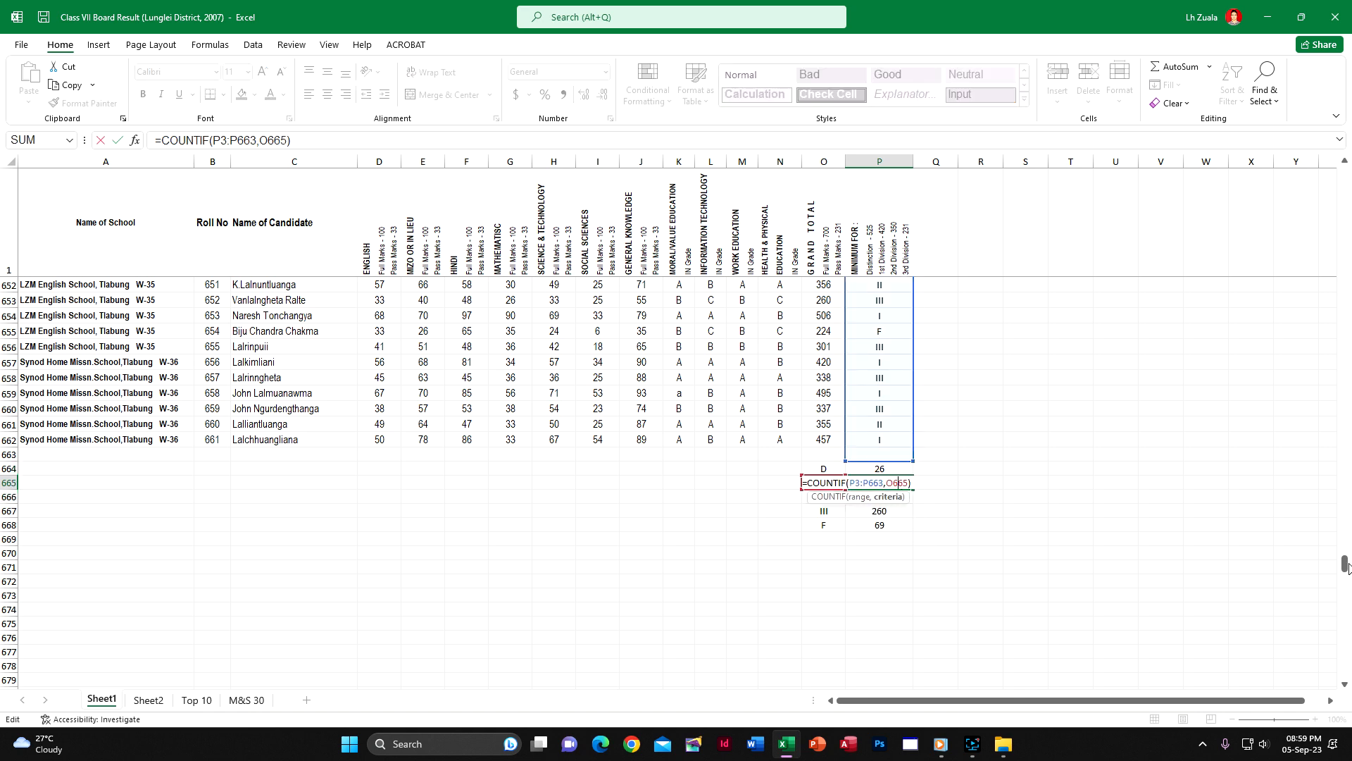
left_click_drag(1345, 565, 1346, 176)
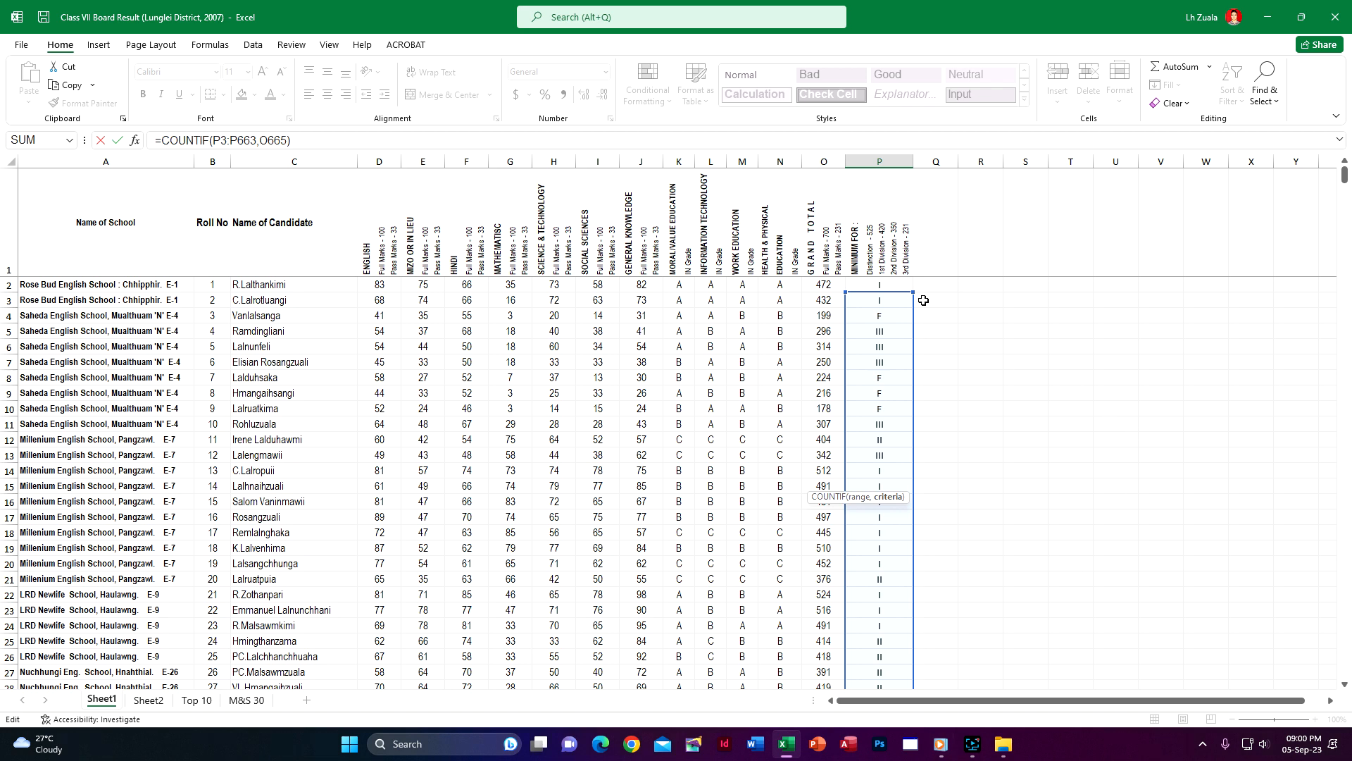
key("Escape")
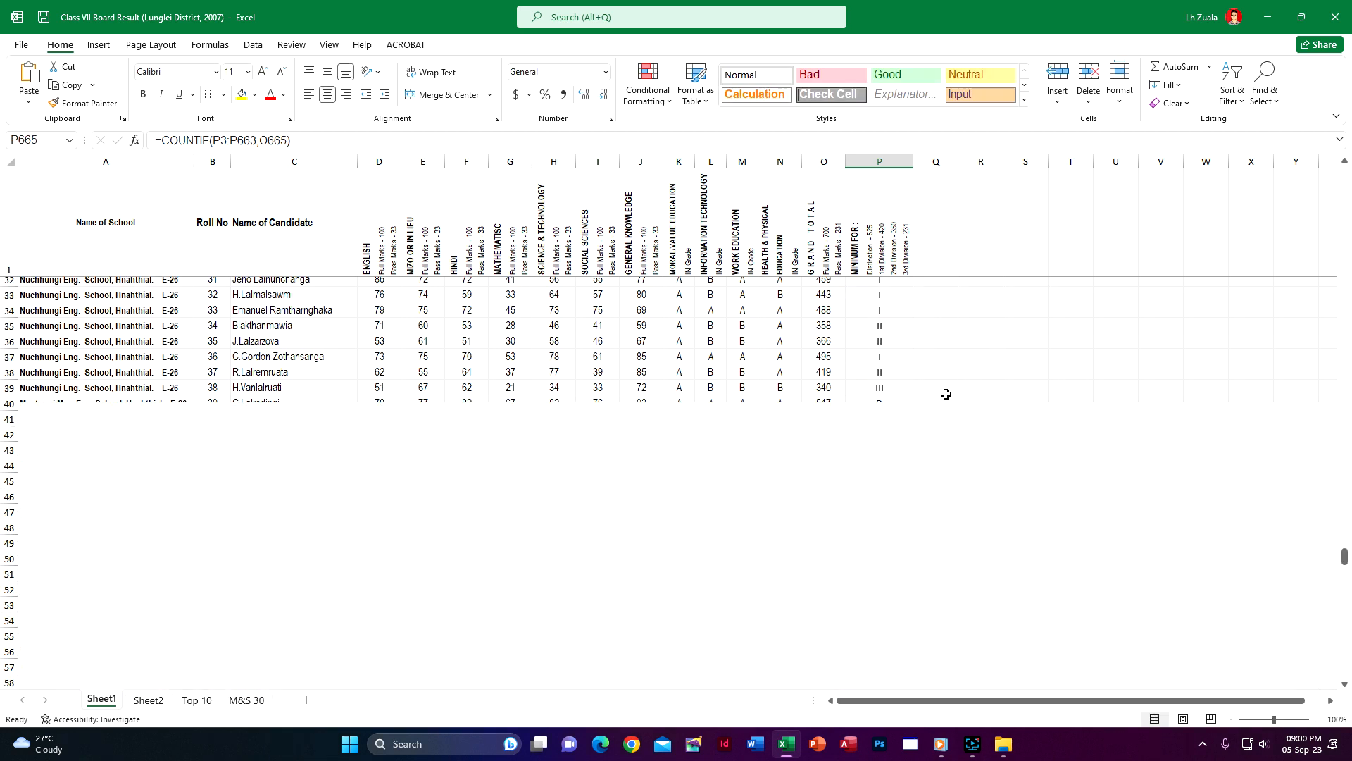
left_click_drag(893, 516, 891, 576)
key("Delete")
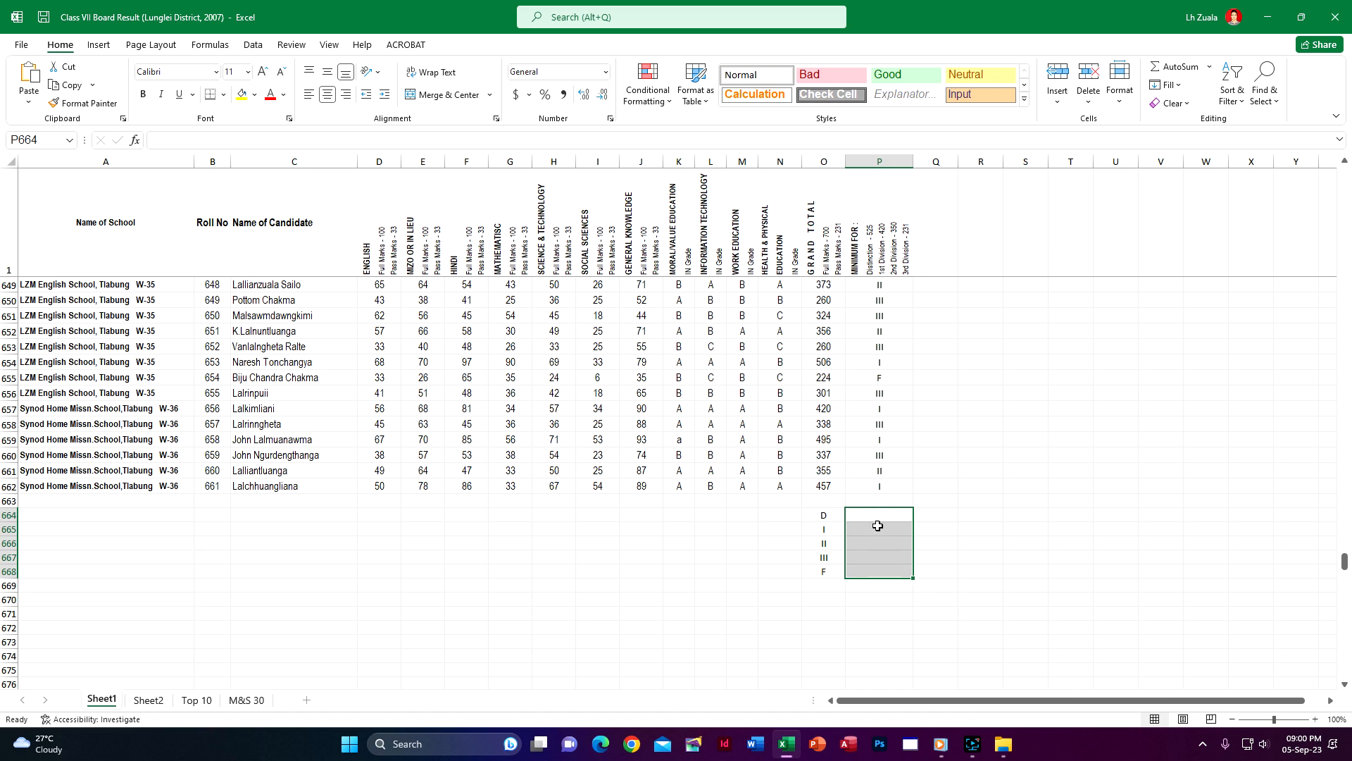
Start a new COUNTIF formula in P664 with the division cells P2:P662 as its range
left_click(879, 518)
type("=count")
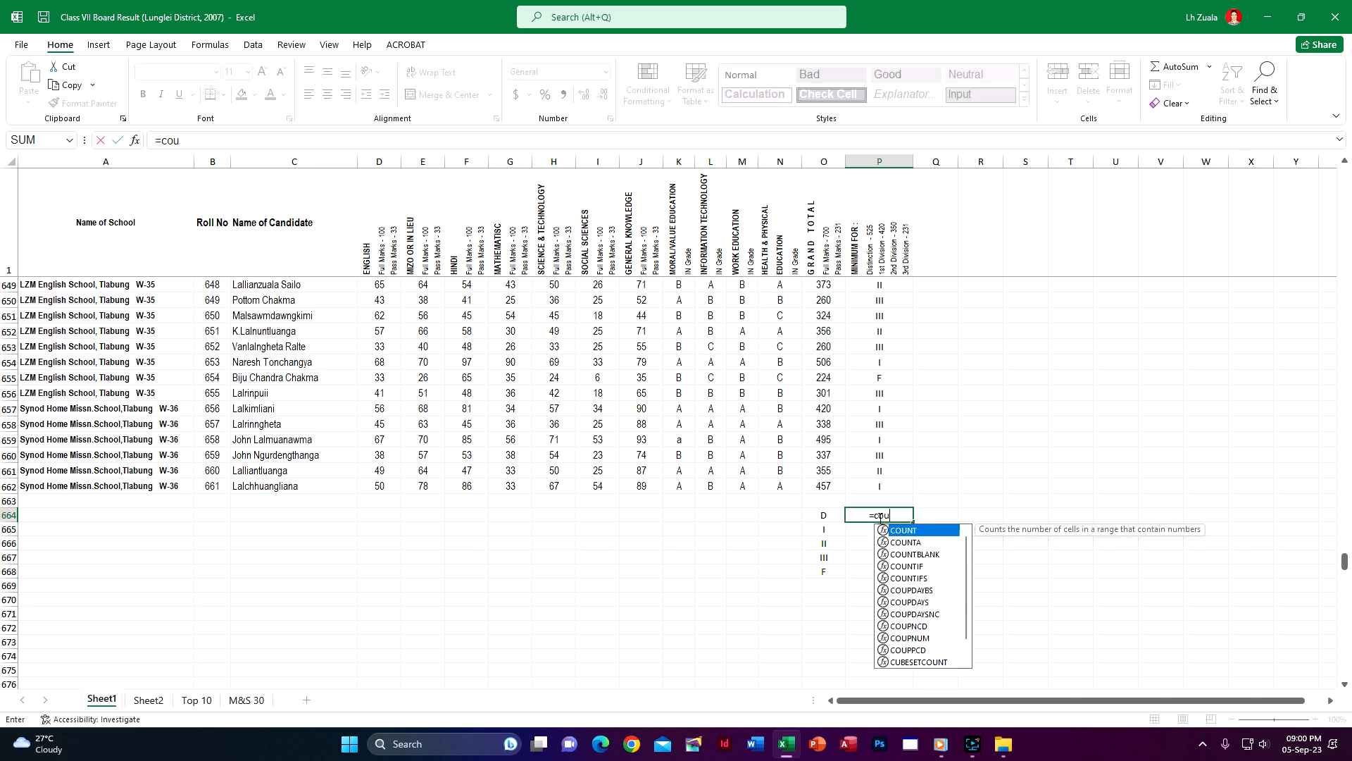
double_click(915, 566)
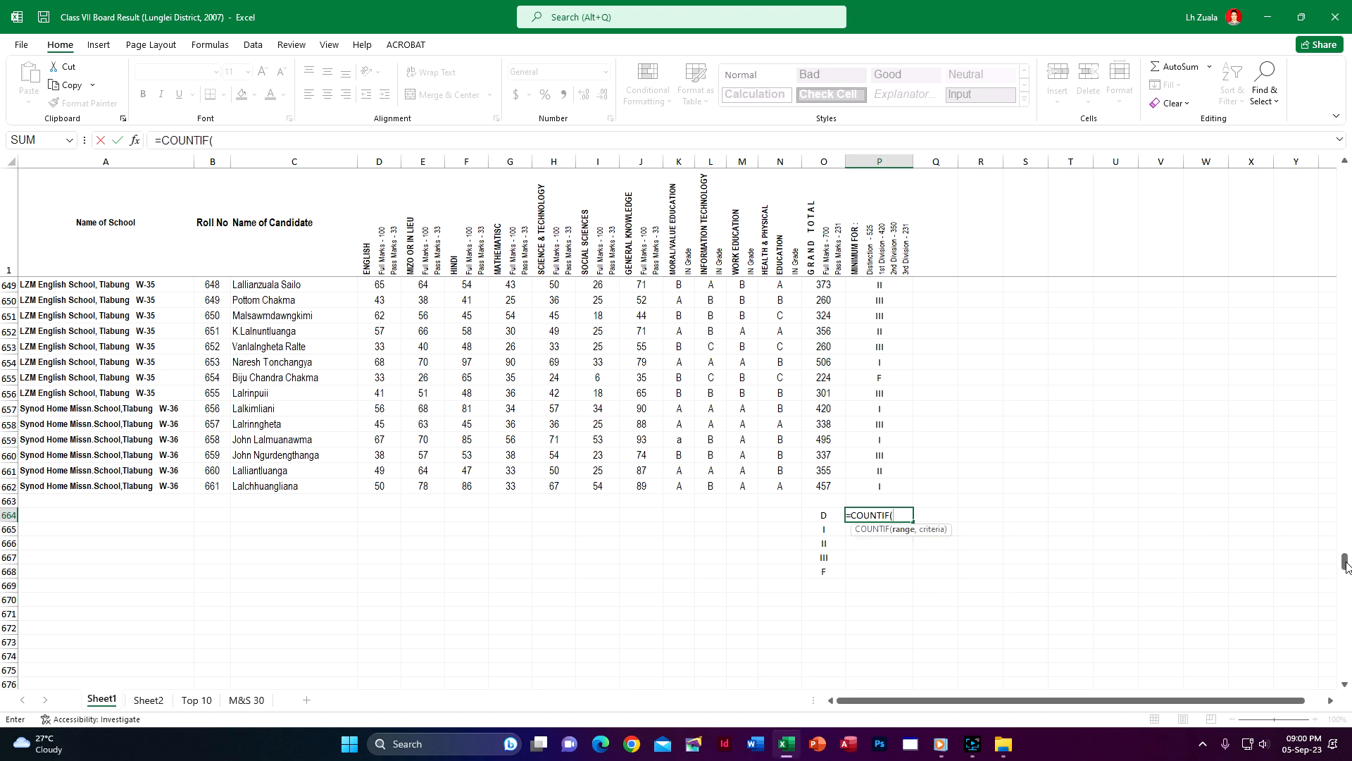
left_click_drag(1344, 566, 1344, 174)
left_click(893, 285)
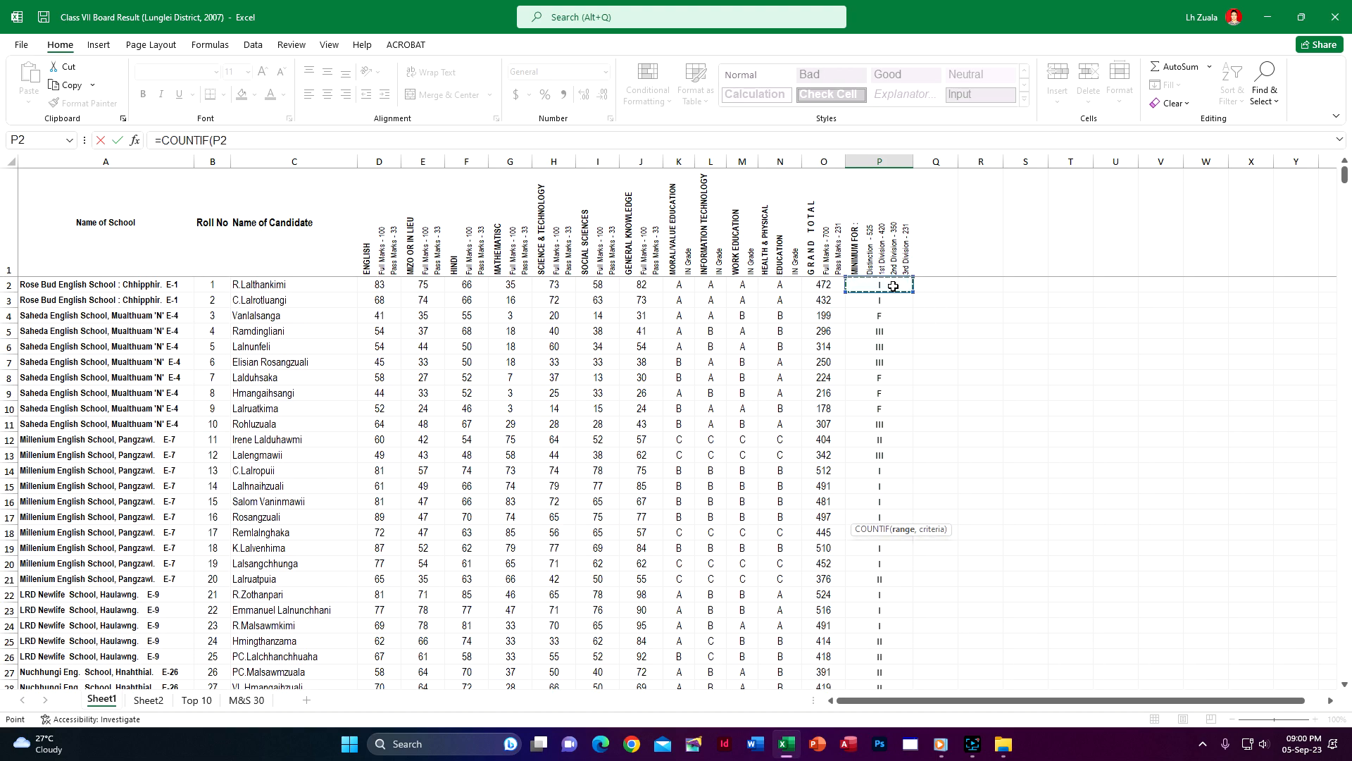
key("ctrl+shift+Down")
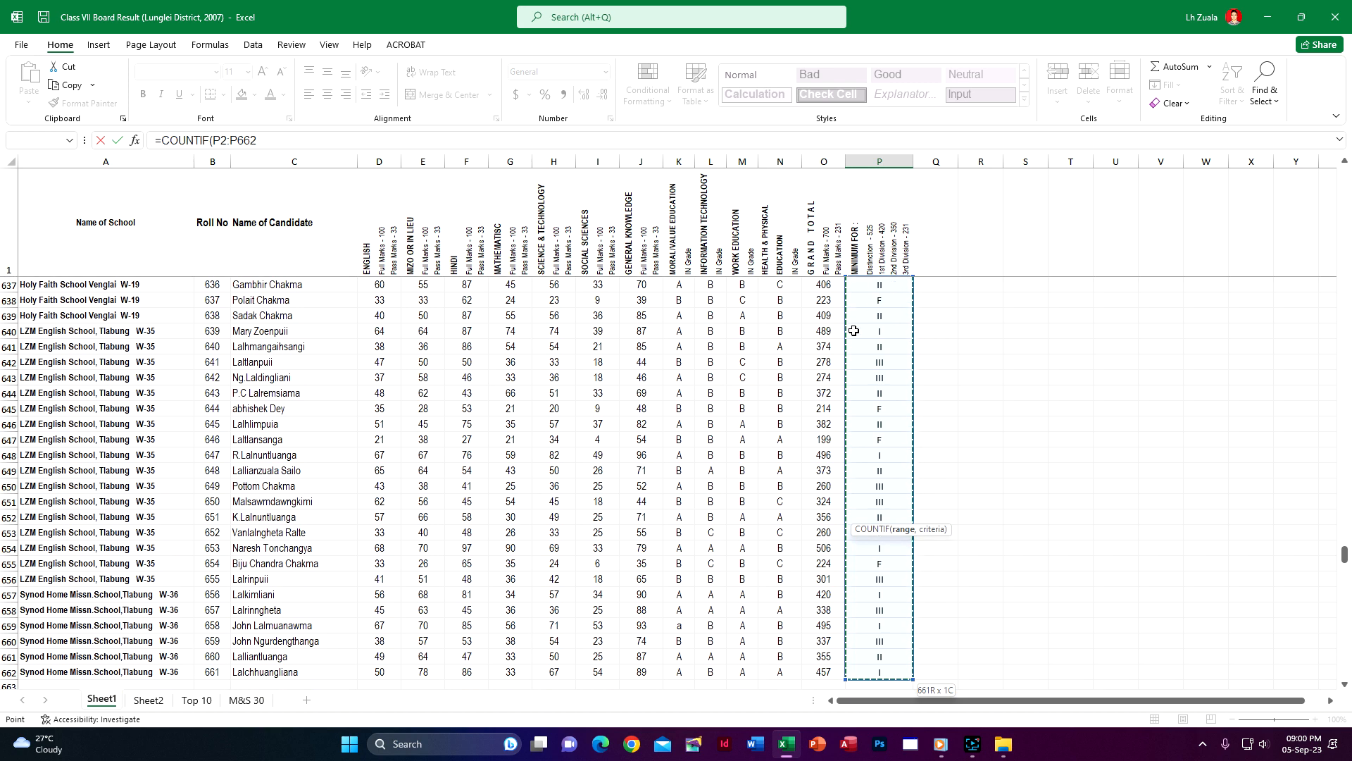
scroll(1101, 581, "down", 4)
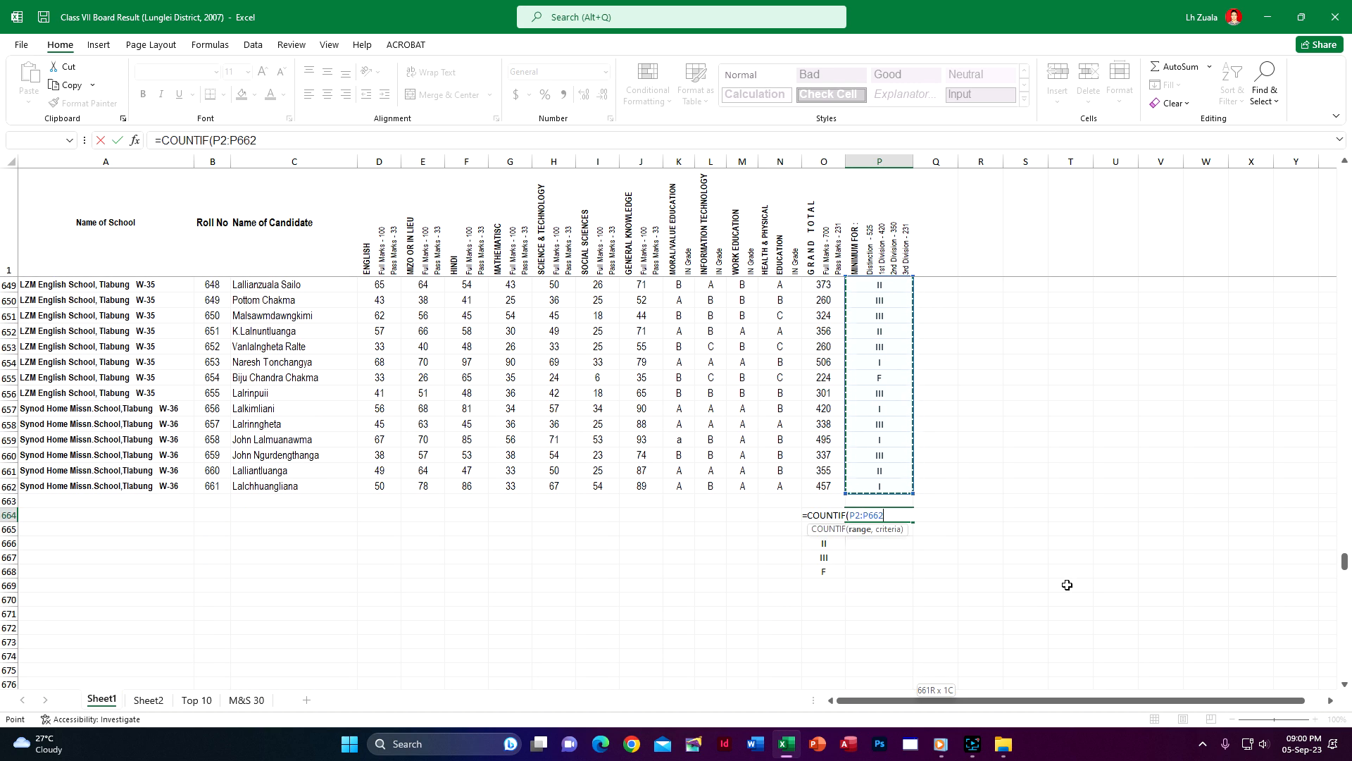
Complete the P664 formula as =COUNTIF($P$2:$P$662,O664) with an absolute range and fill it down through P668
key("F4")
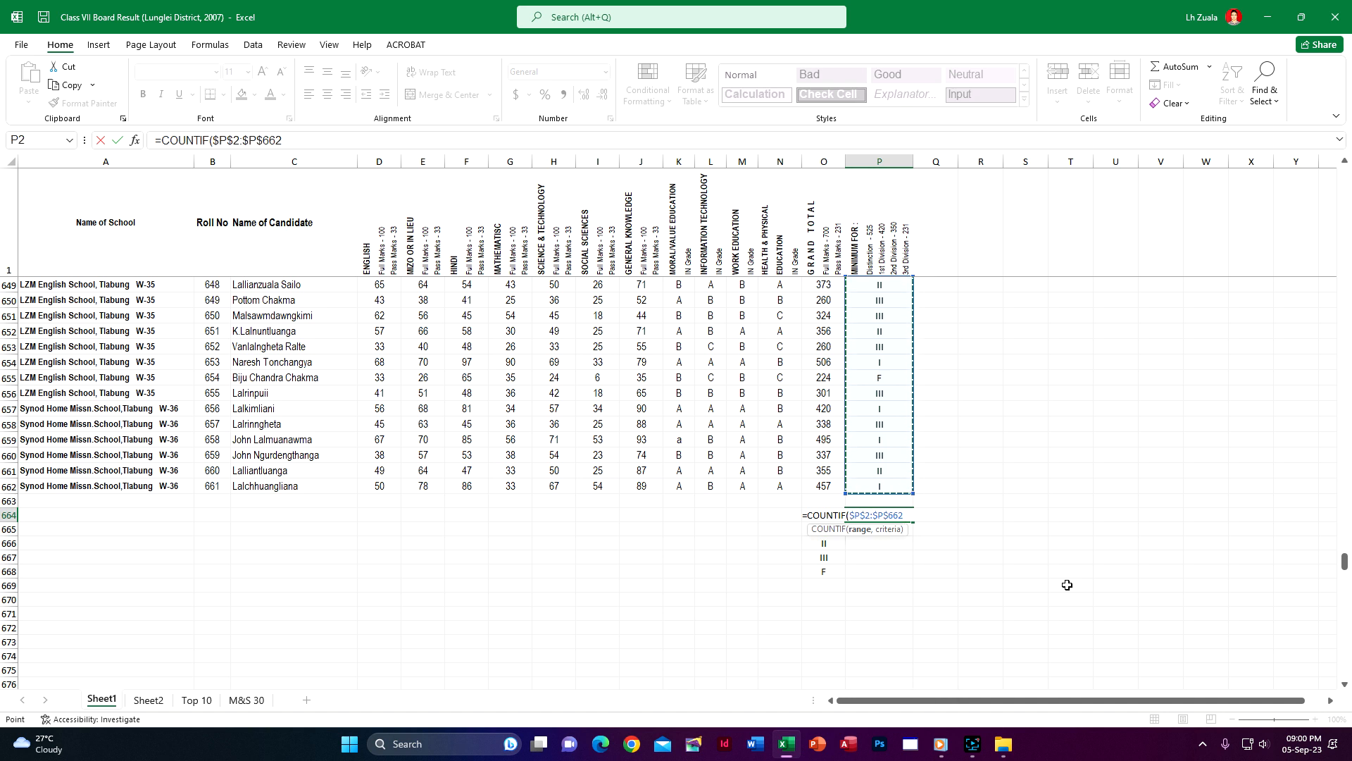
type(",")
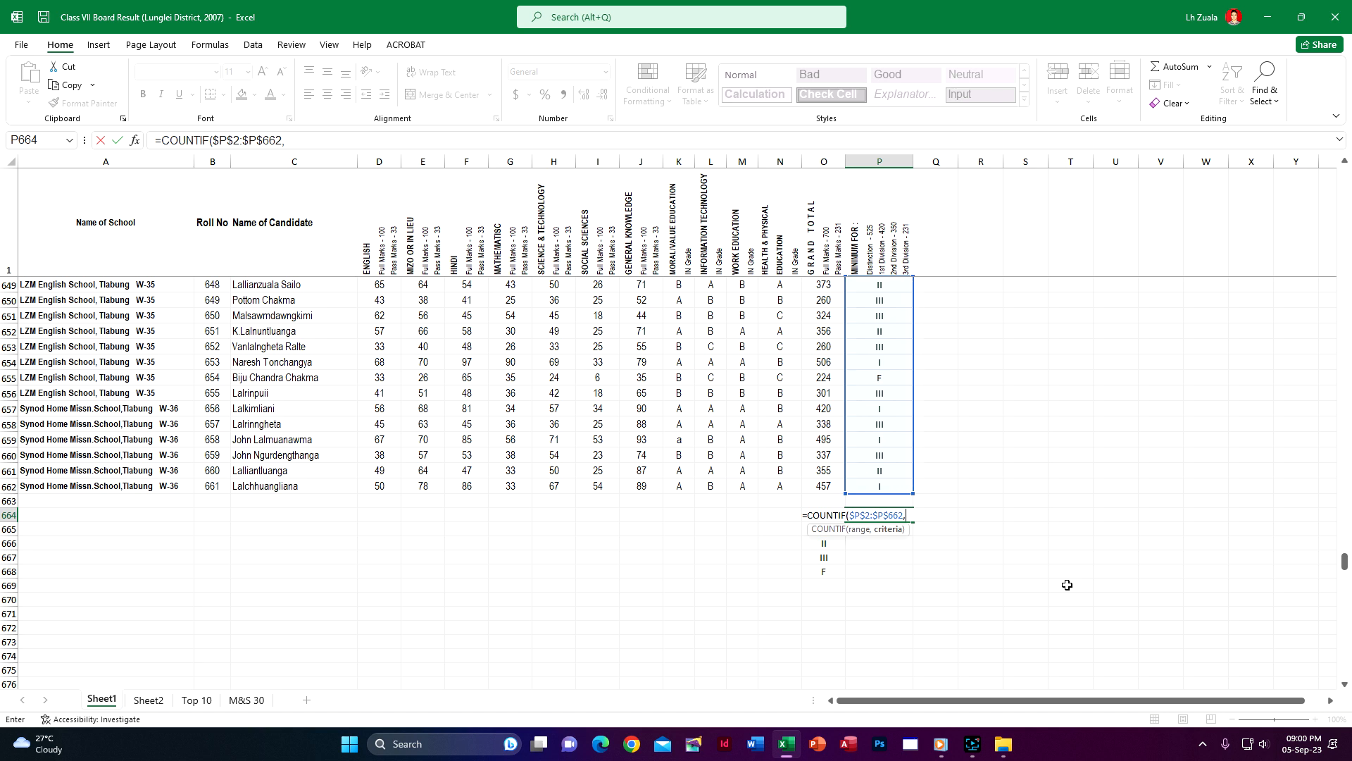
type("O664")
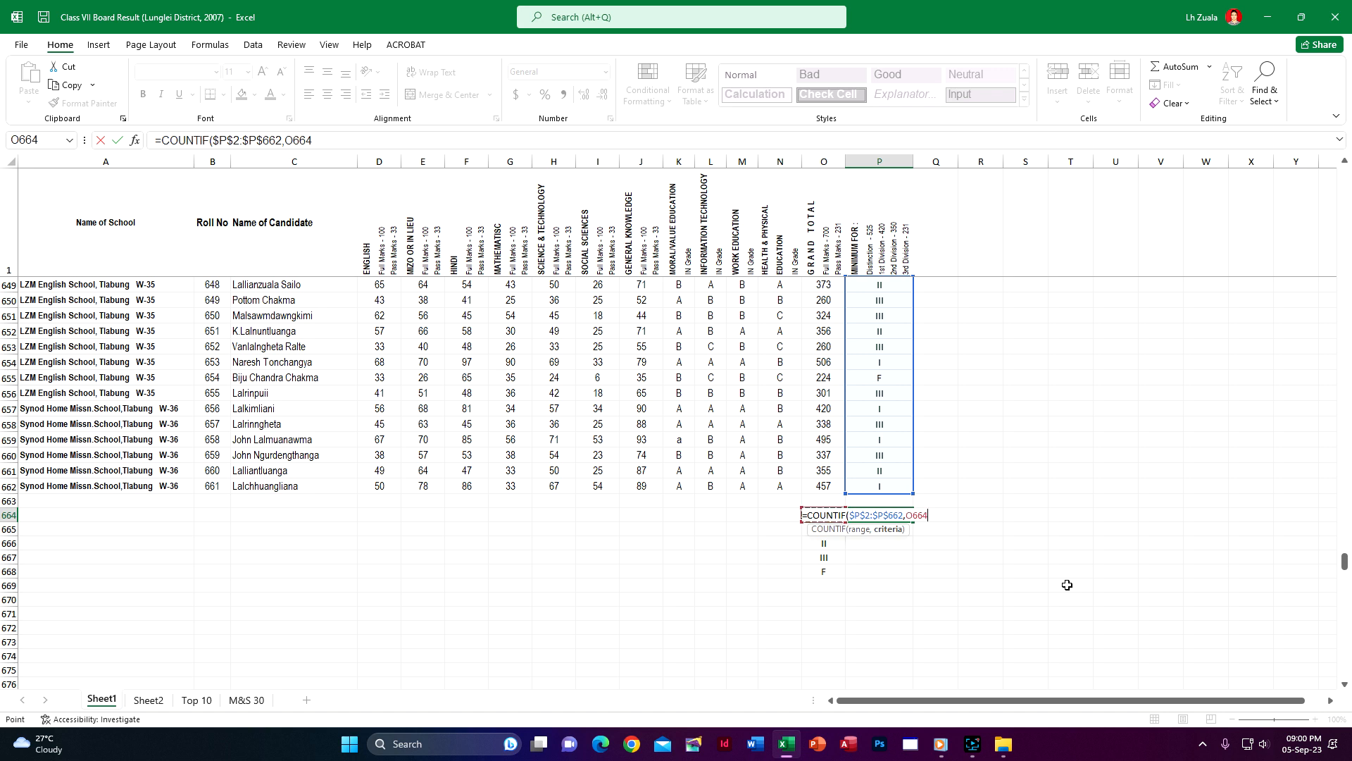
key("Return")
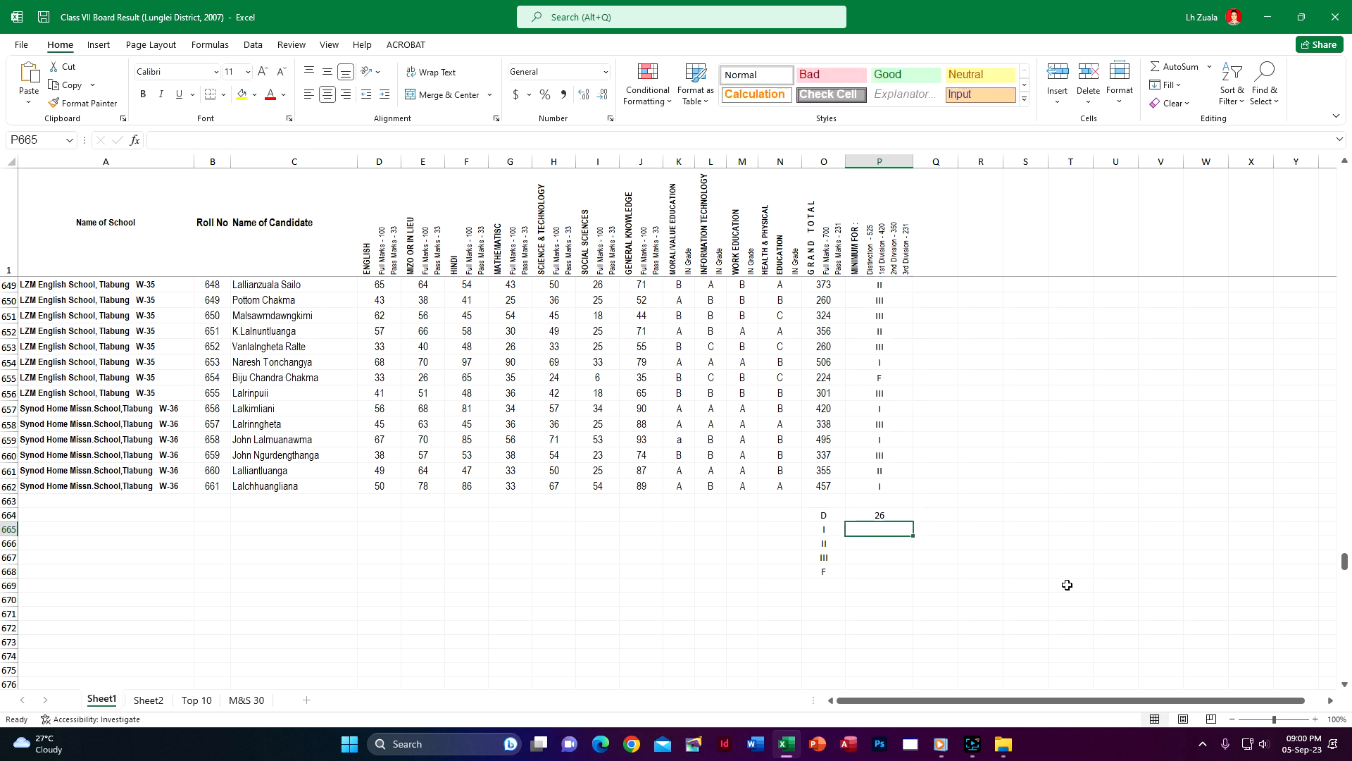
left_click(903, 515)
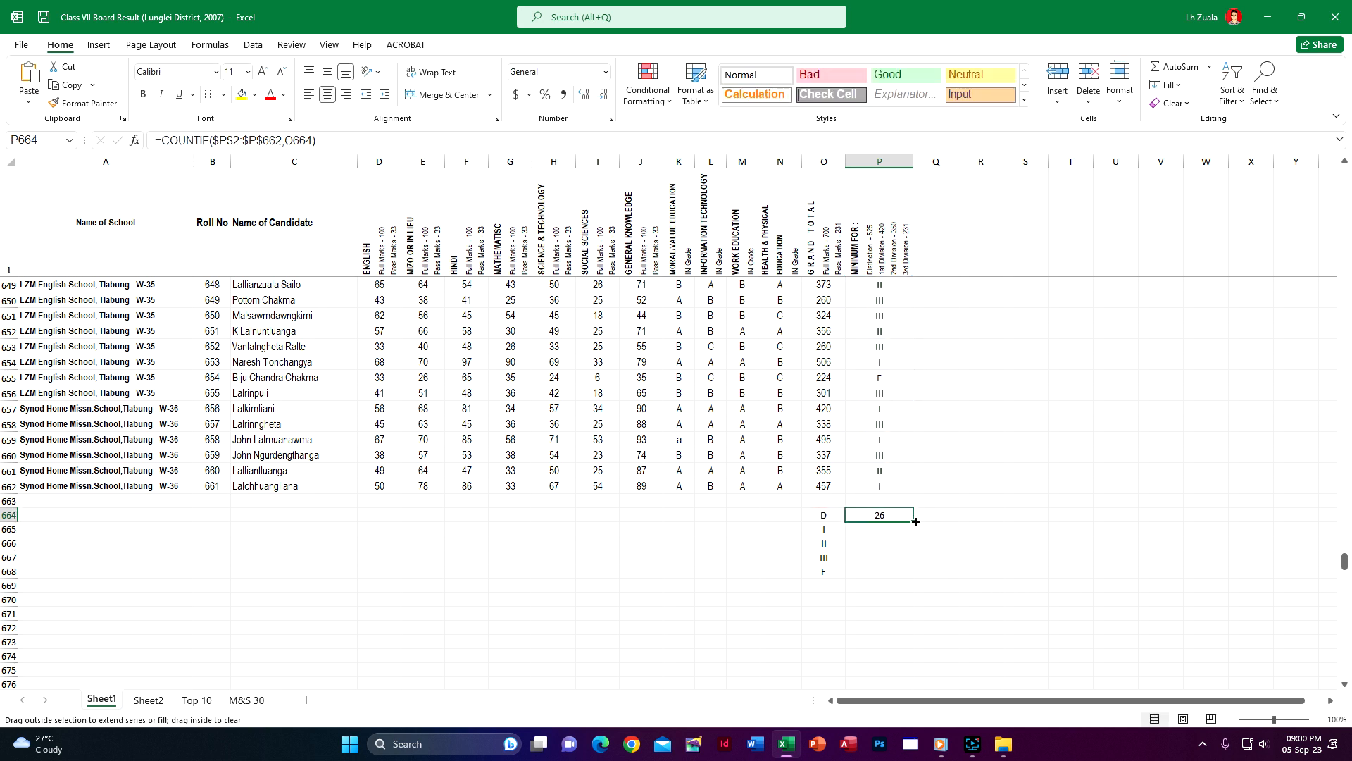
double_click(914, 522)
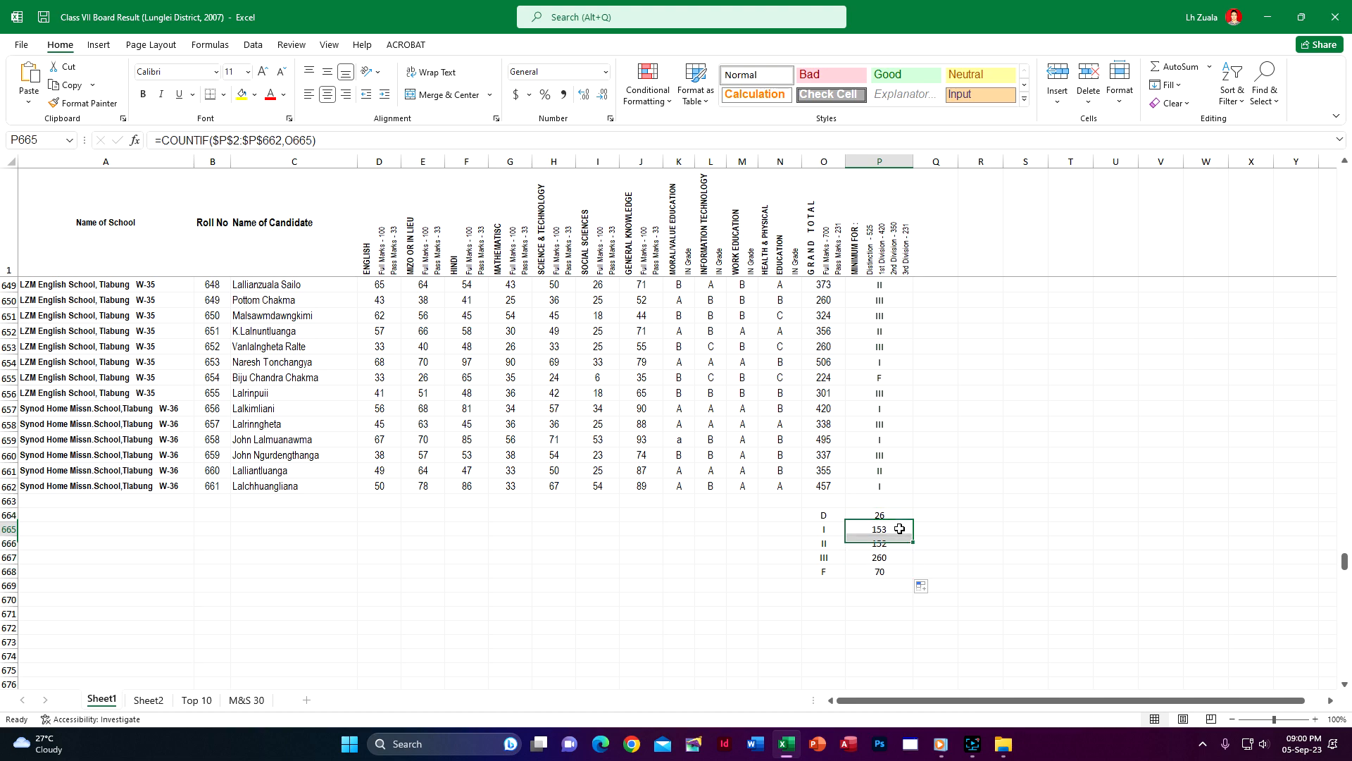
Inspect the COUNTIF formulas in P664:P668 to check their ranges and criteria references
double_click(900, 529)
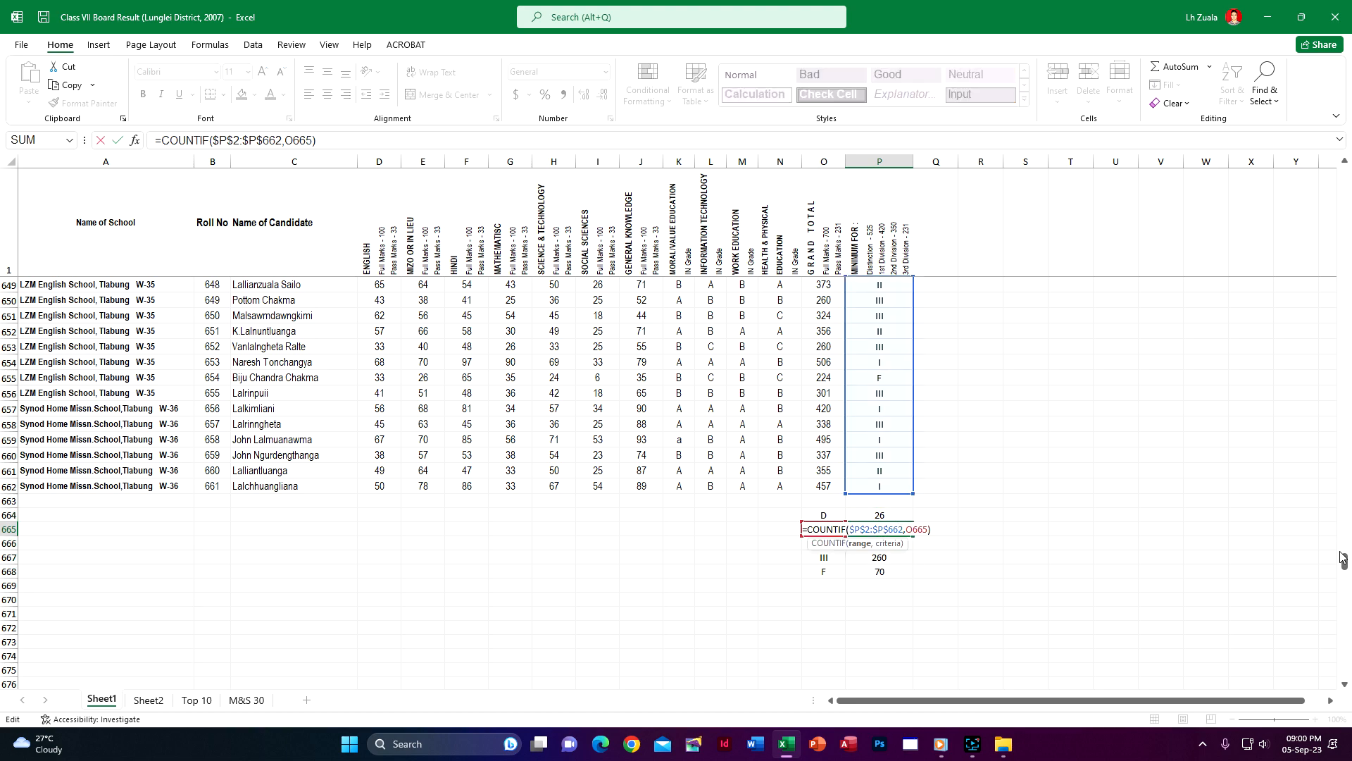
left_click_drag(1344, 561, 1343, 174)
key("Return")
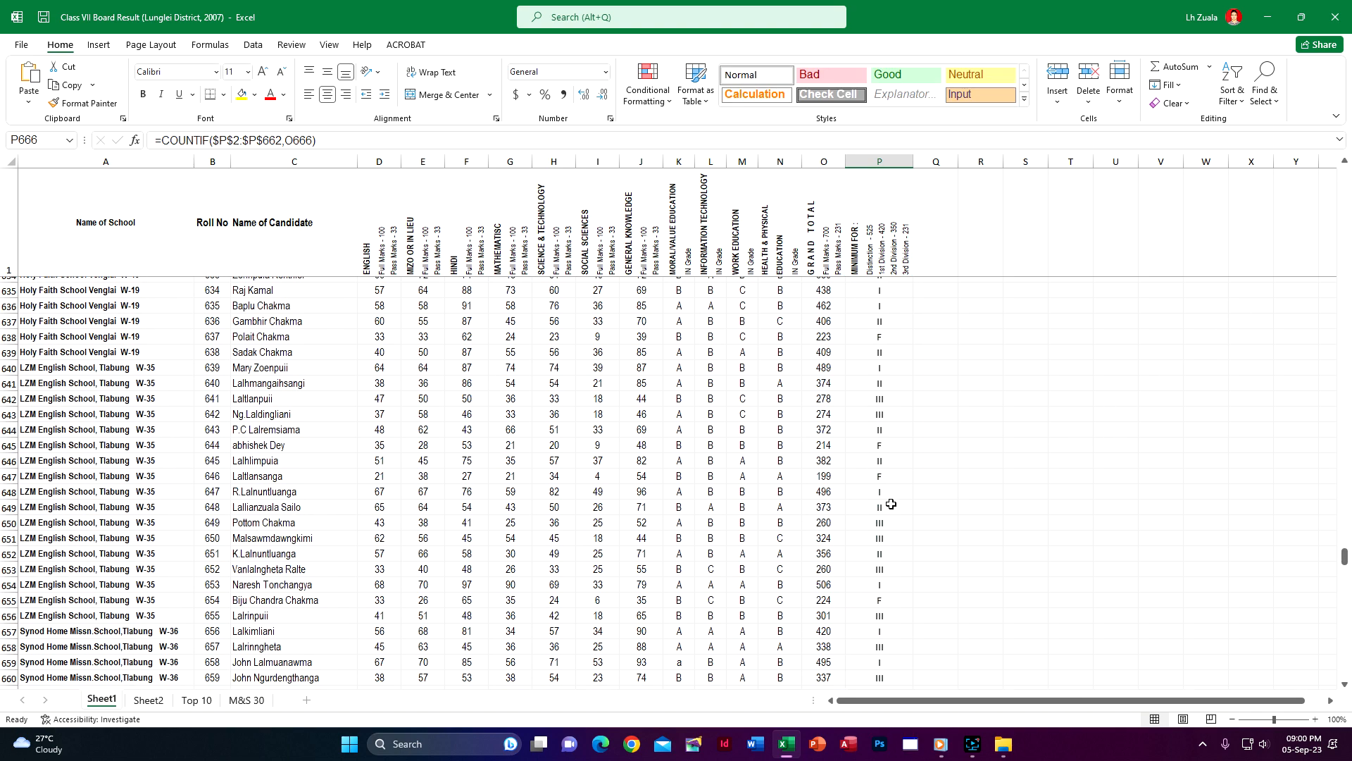
double_click(892, 529)
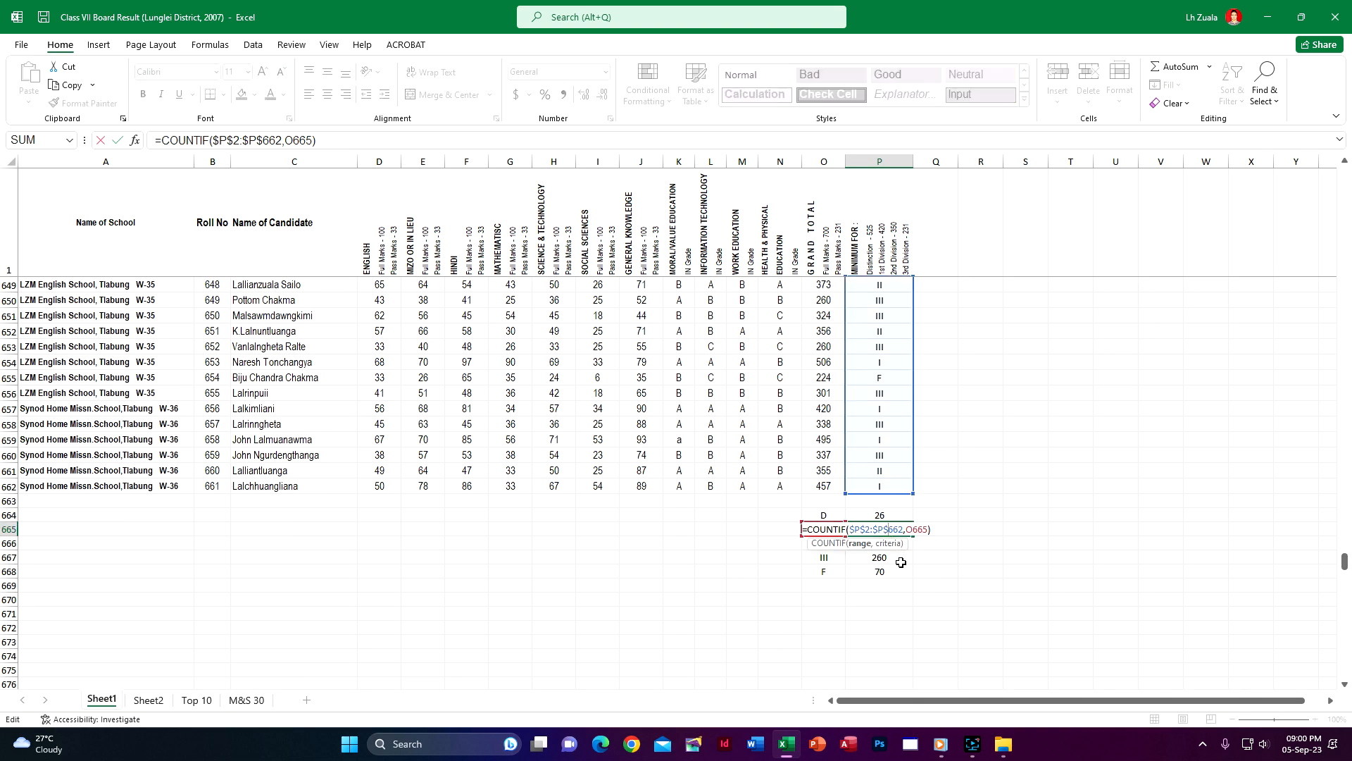
key("Escape")
double_click(890, 516)
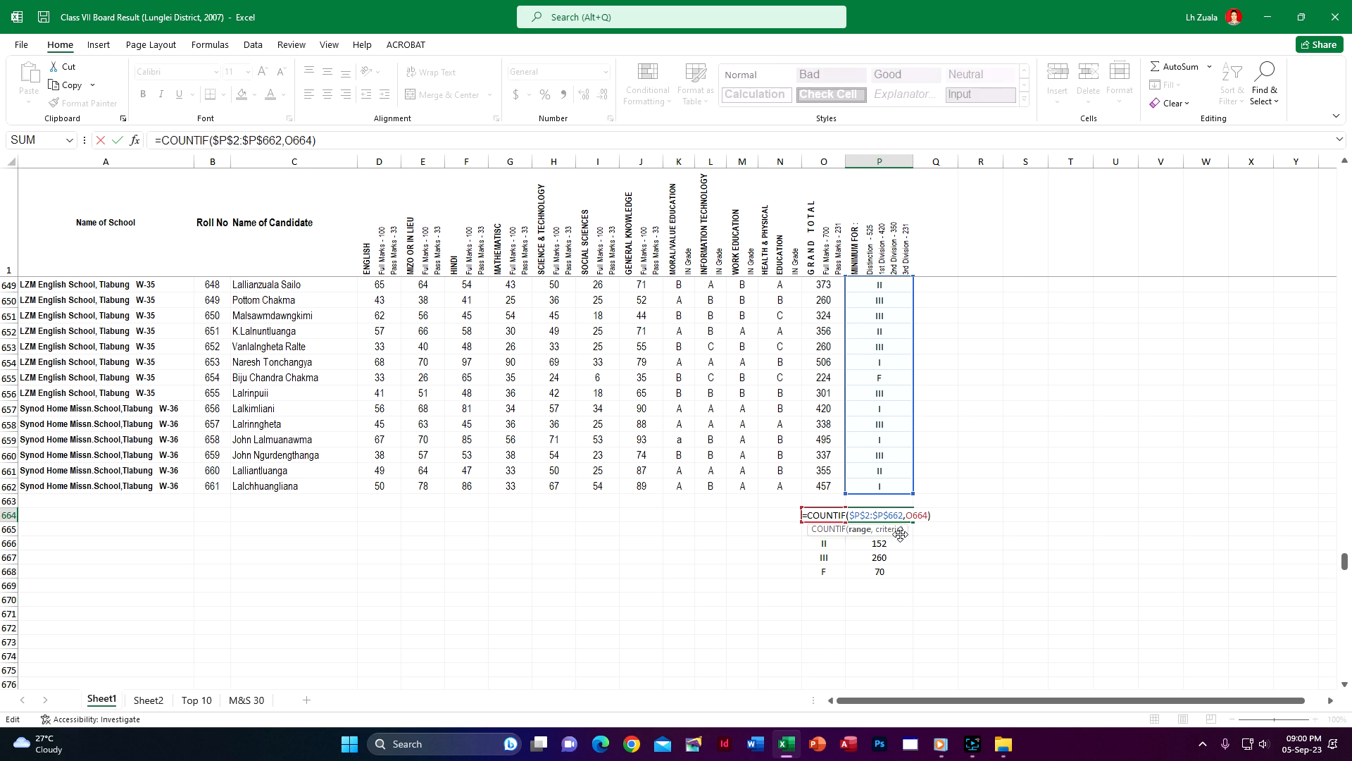
key("Escape")
double_click(893, 541)
key("Escape")
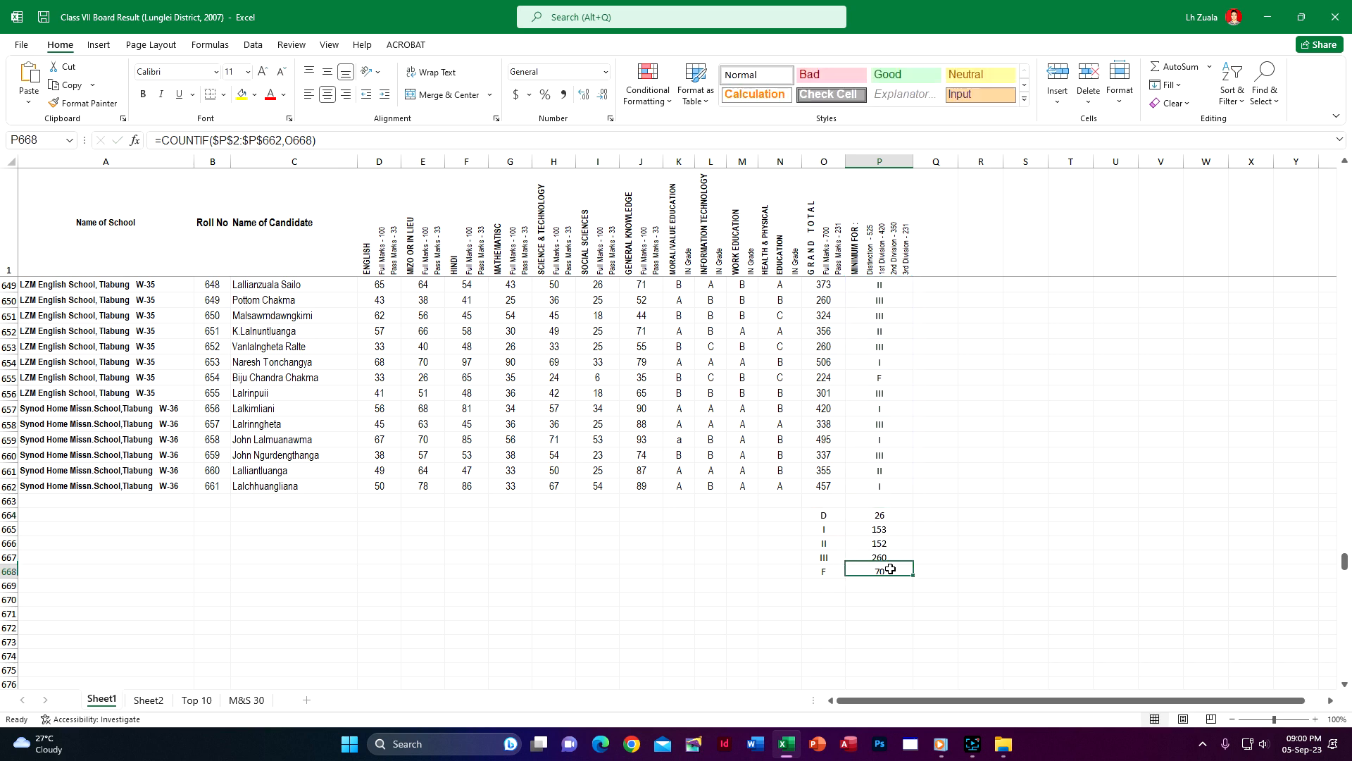
double_click(888, 571)
key("Escape")
Sum the division counts in P670 as a check, and clear that cell again
left_click(880, 601)
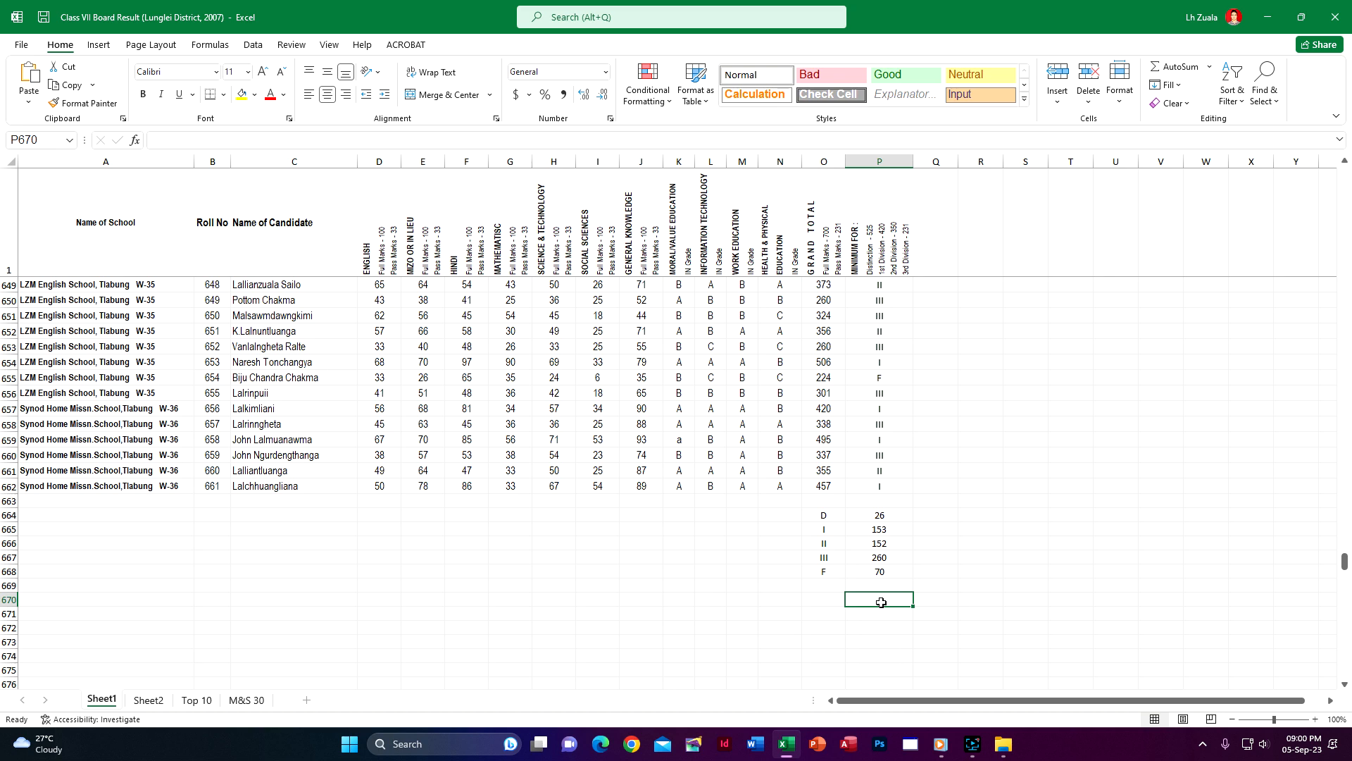
key("alt+equal")
key("Return")
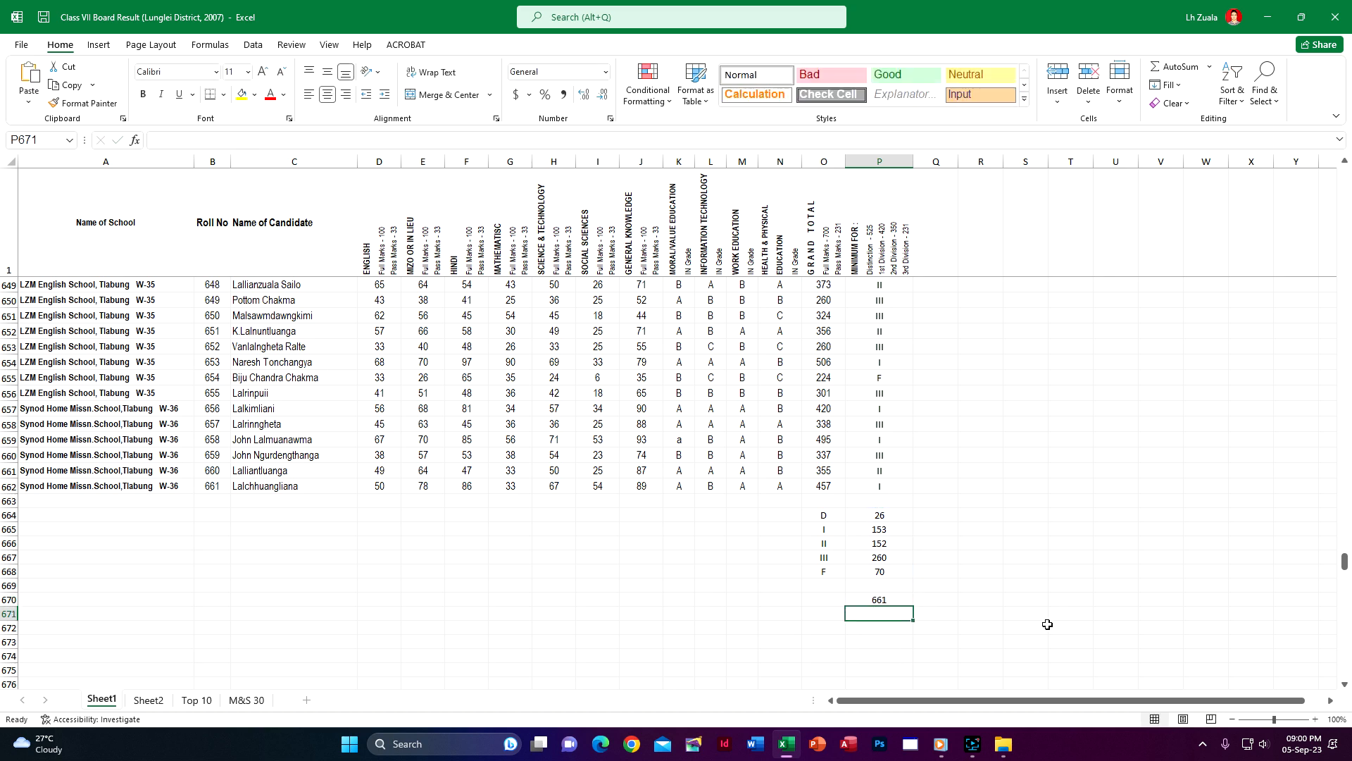
left_click(896, 602)
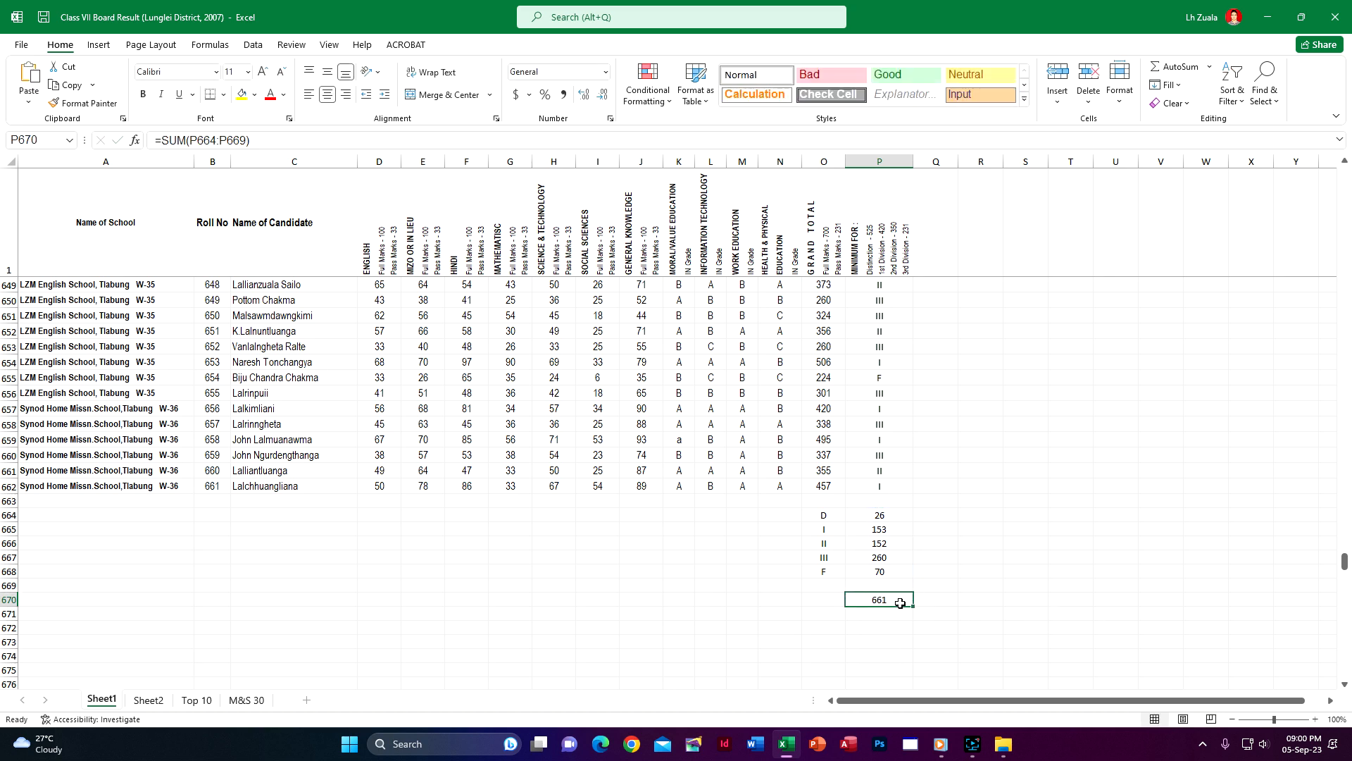
key("Delete")
Look over the summary labels on Sheet2 and the candidate list on Sheet1
left_click_drag(1347, 566, 1345, 171)
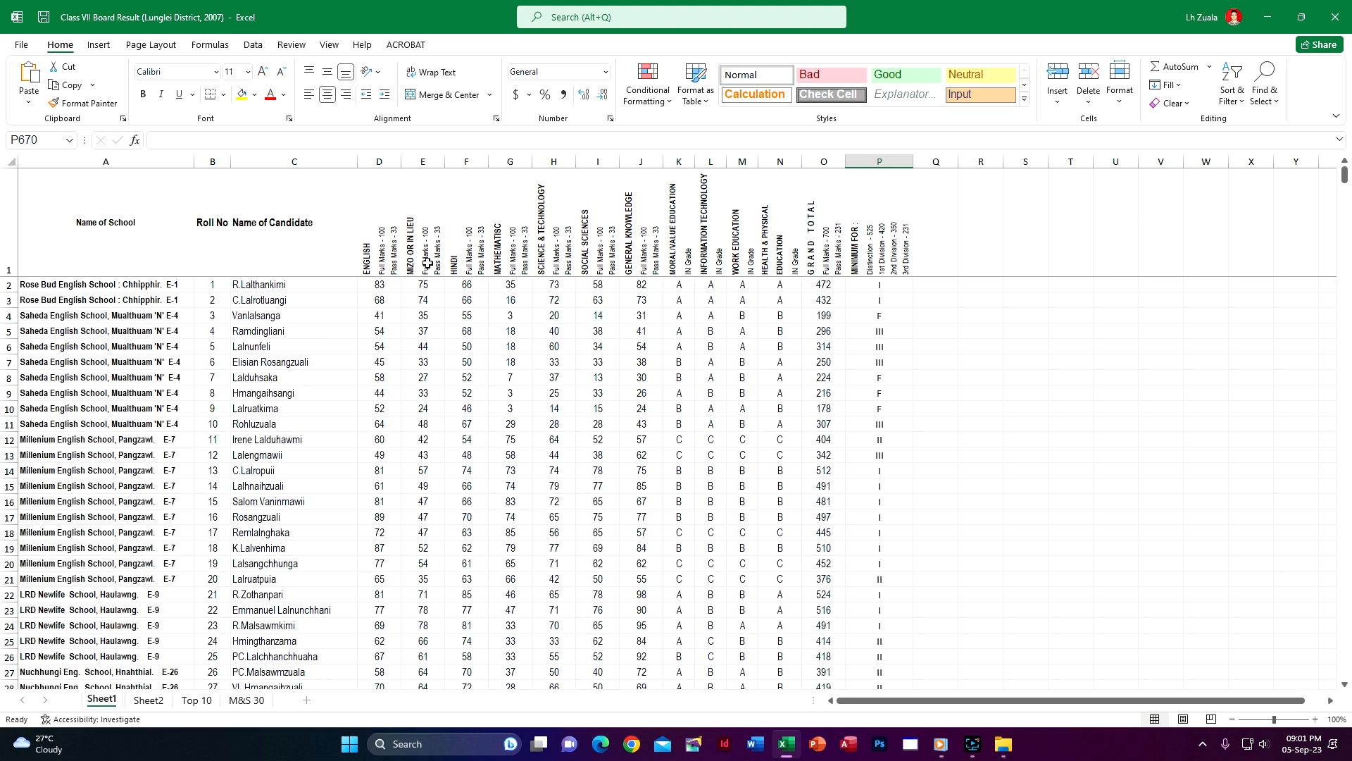
left_click(149, 700)
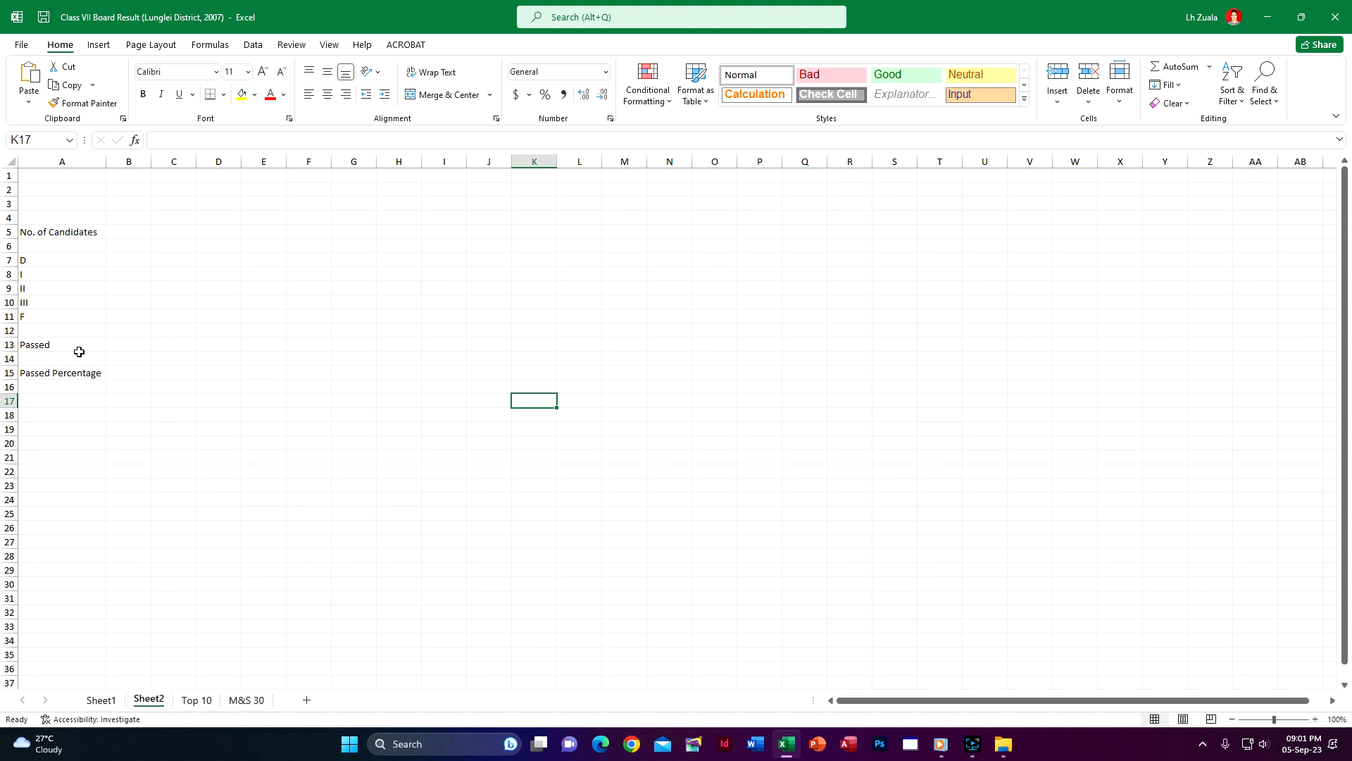
left_click(101, 700)
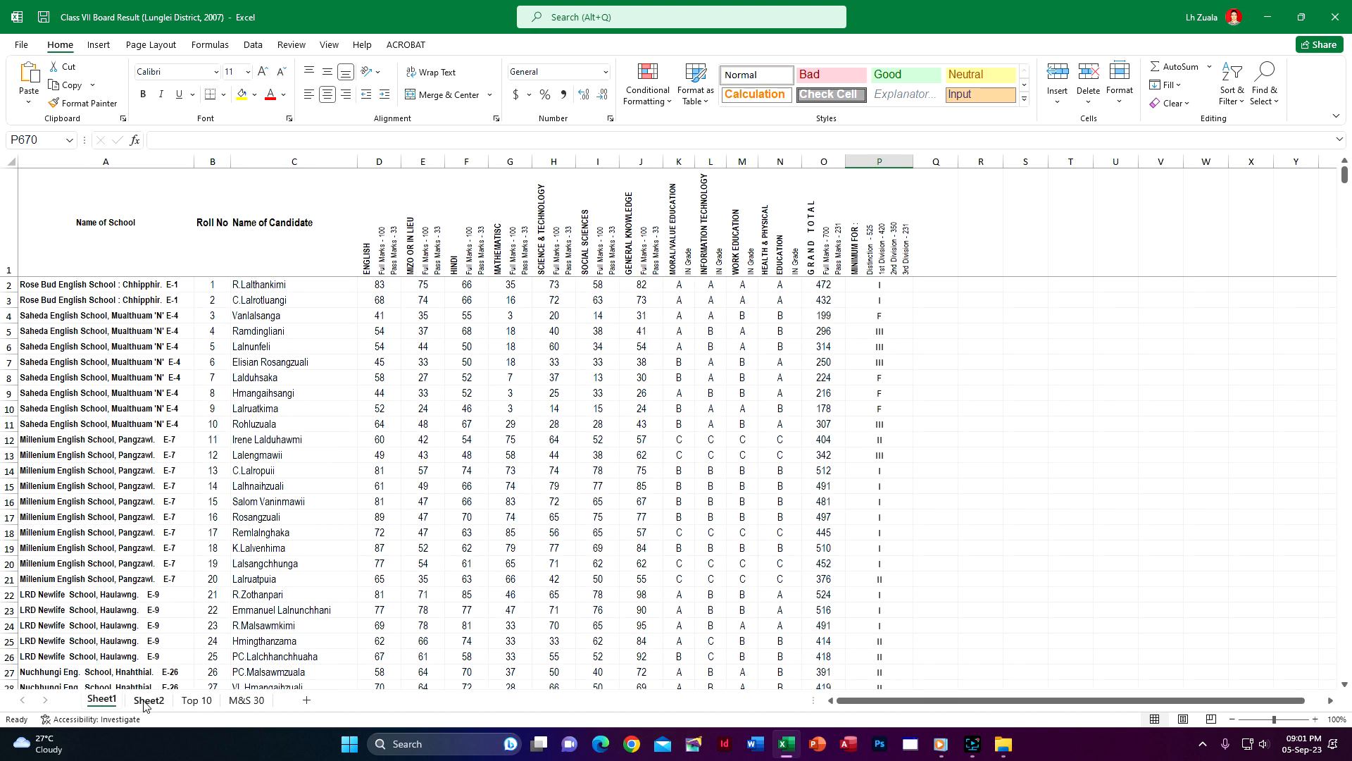
left_click(148, 700)
left_click(105, 699)
scroll(966, 616, "down", 10)
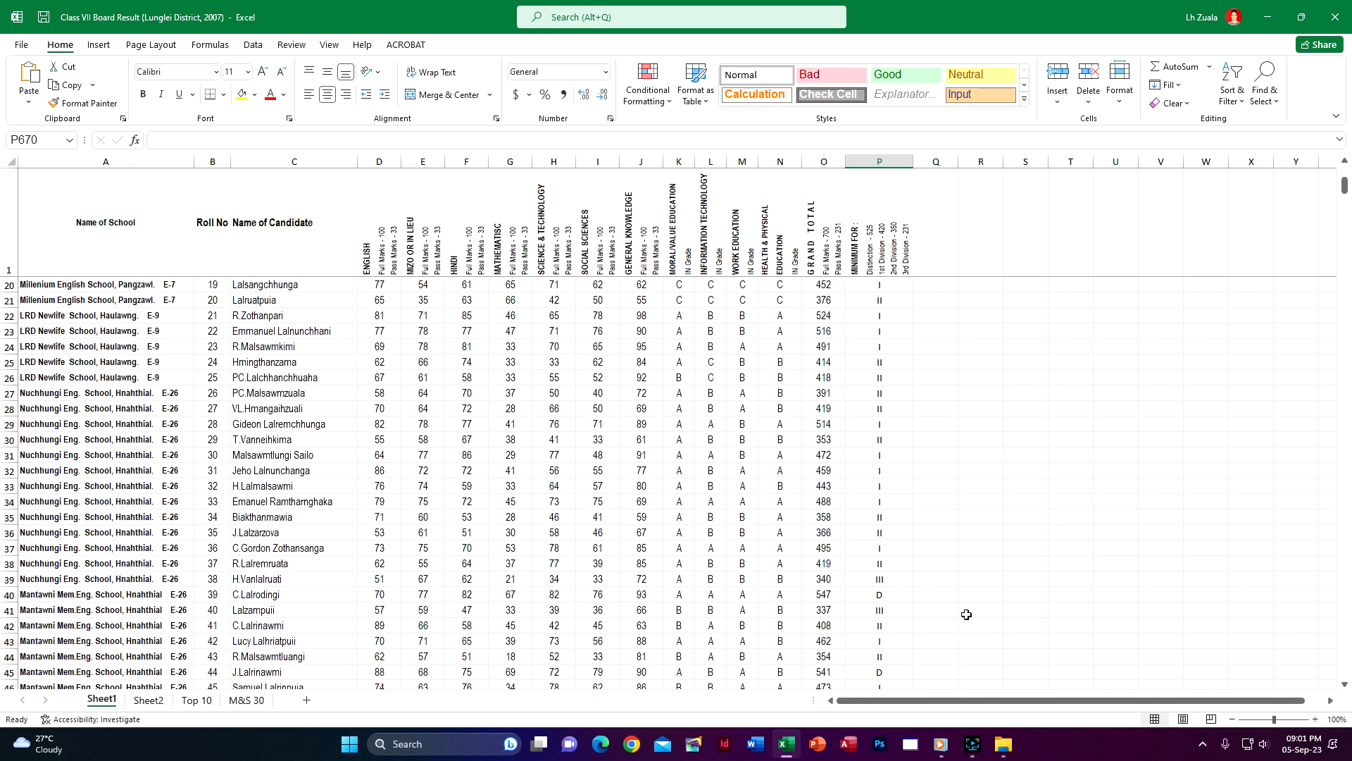
scroll(344, 543, "down", 6)
scroll(366, 573, "down", 17)
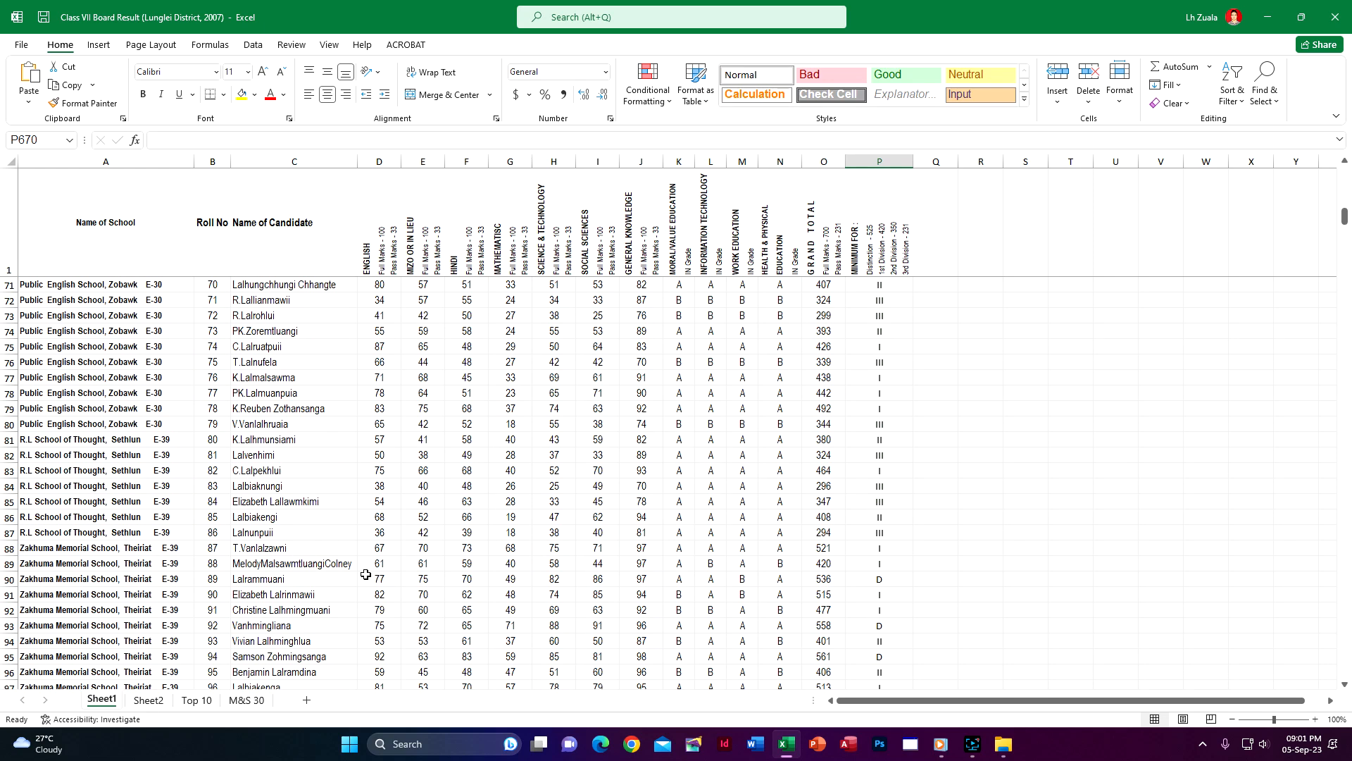
Add the label Total in O669 below the division labels and sum the counts P664:P668 in P669
left_click_drag(1345, 236, 1343, 659)
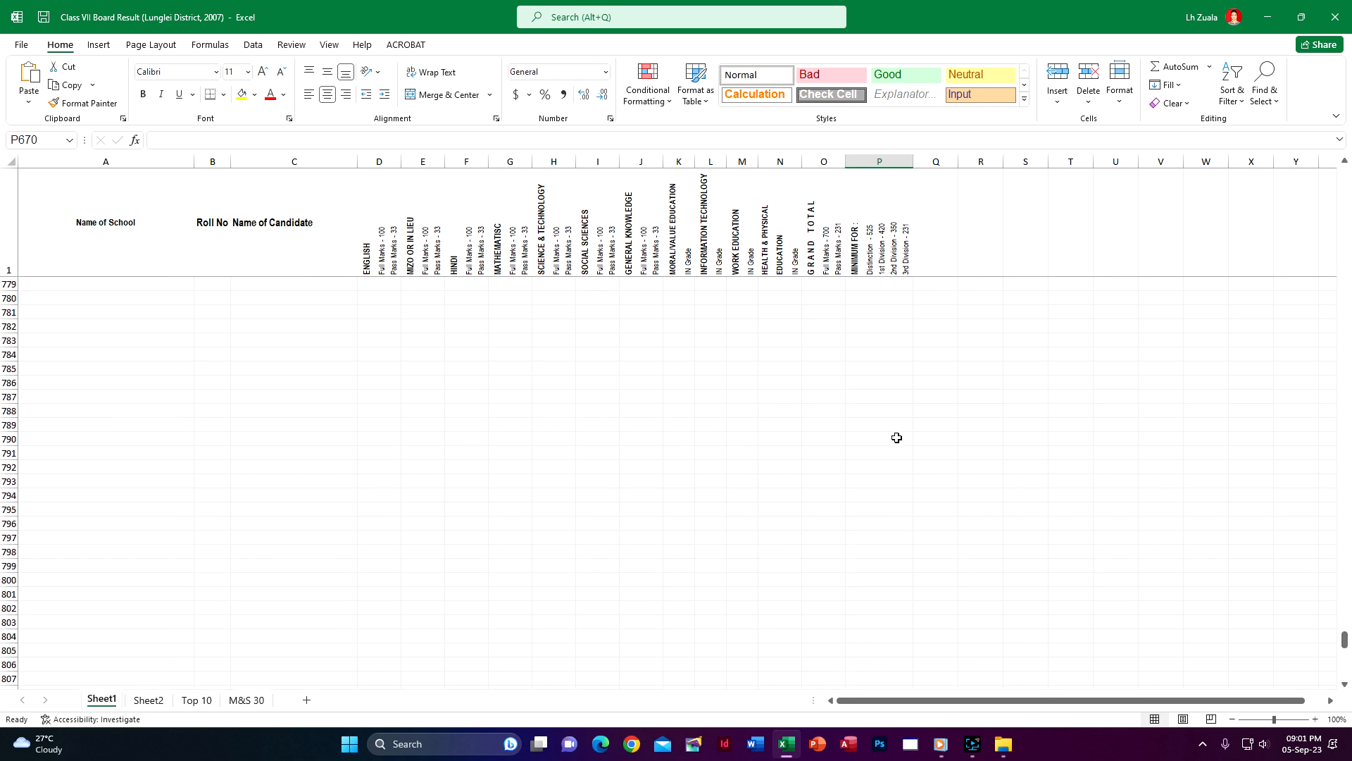
left_click_drag(1345, 656, 1344, 564)
left_click(830, 556)
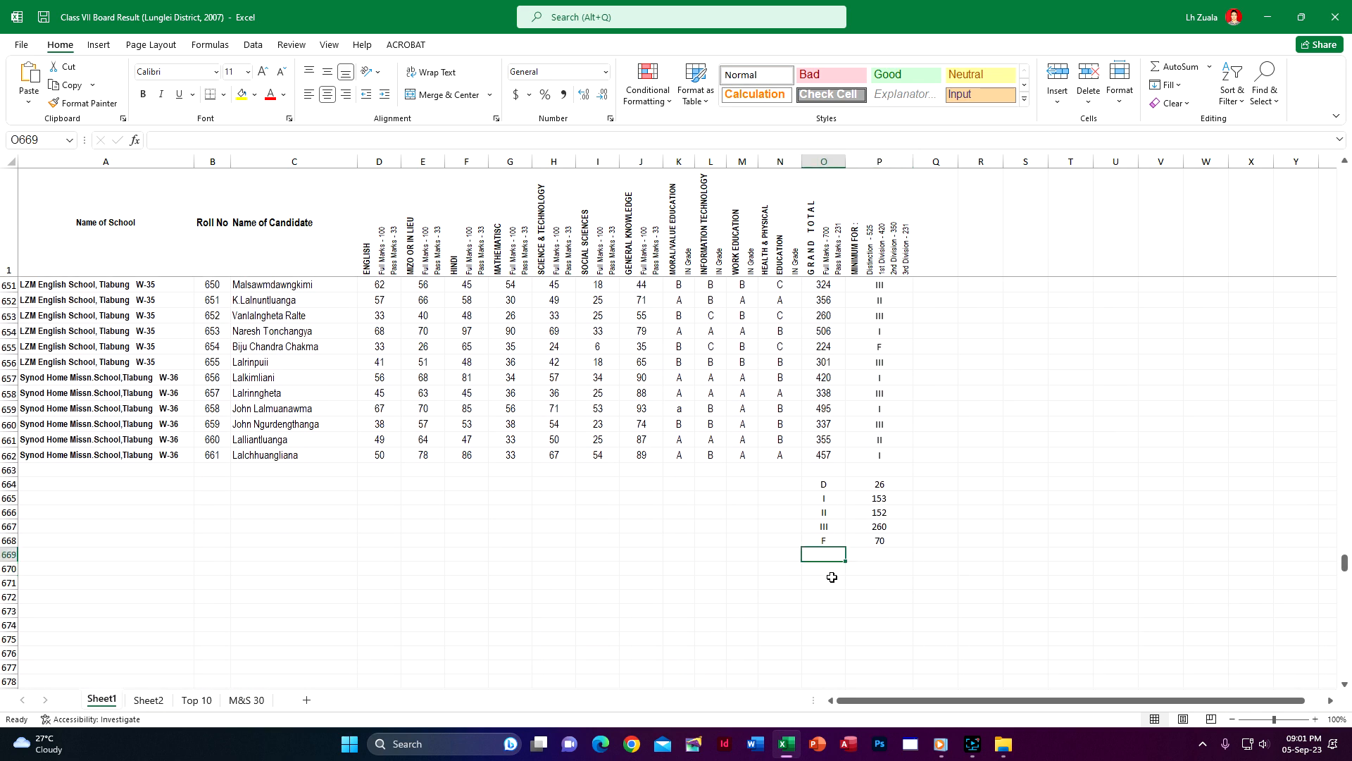
left_click(833, 569)
type("To")
key("Escape")
key("Up")
type("Tota")
key("Tab")
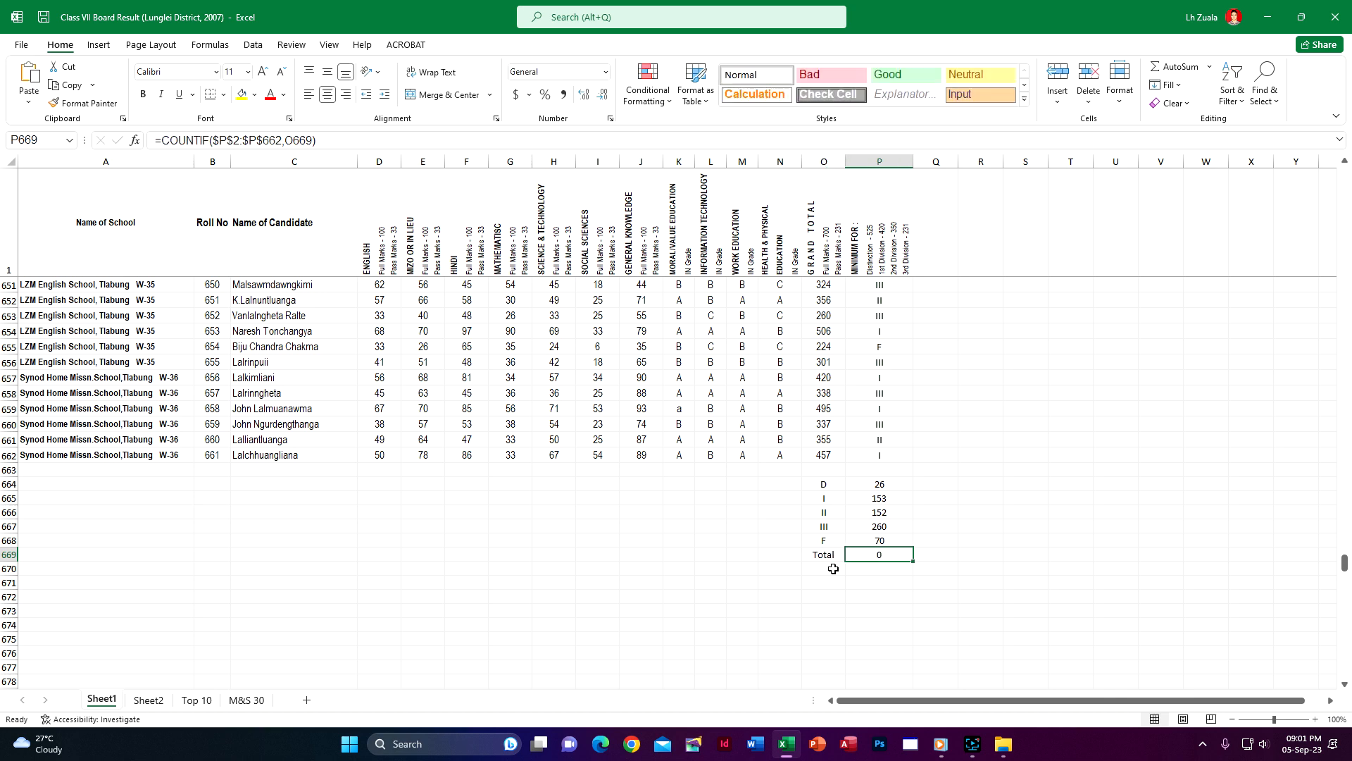
key("alt+equal")
key("Return")
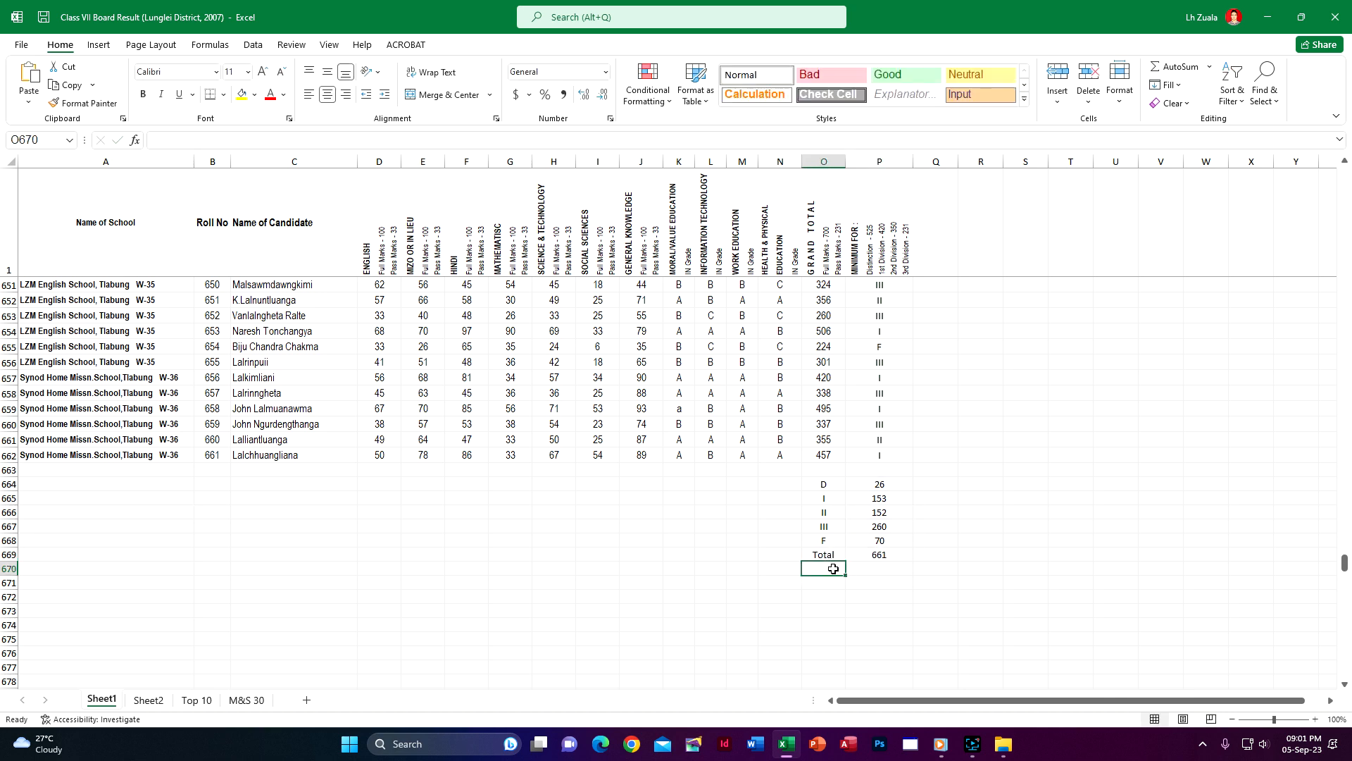
Link the No. of Candidates value in Sheet2 cell B5 to the total in Sheet1 cell P669
left_click(141, 701)
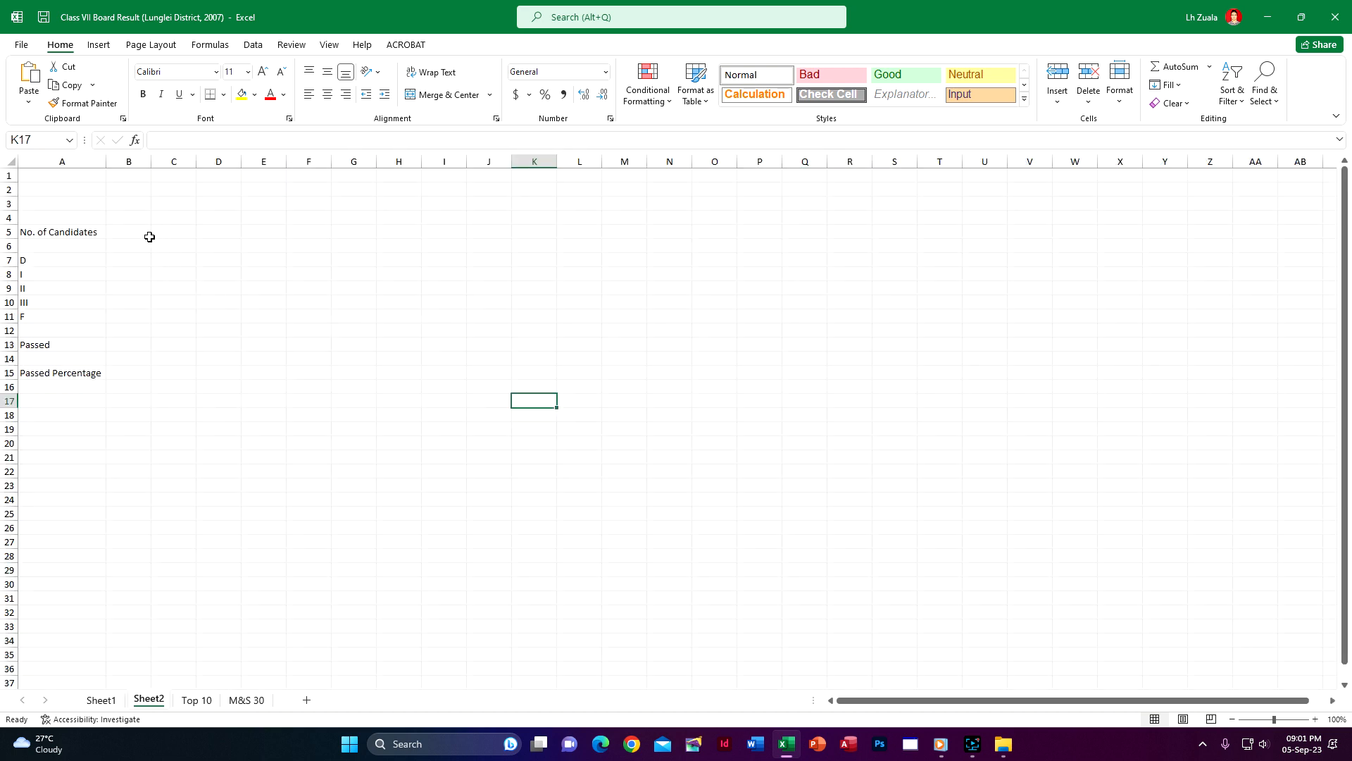
left_click(141, 232)
type("=")
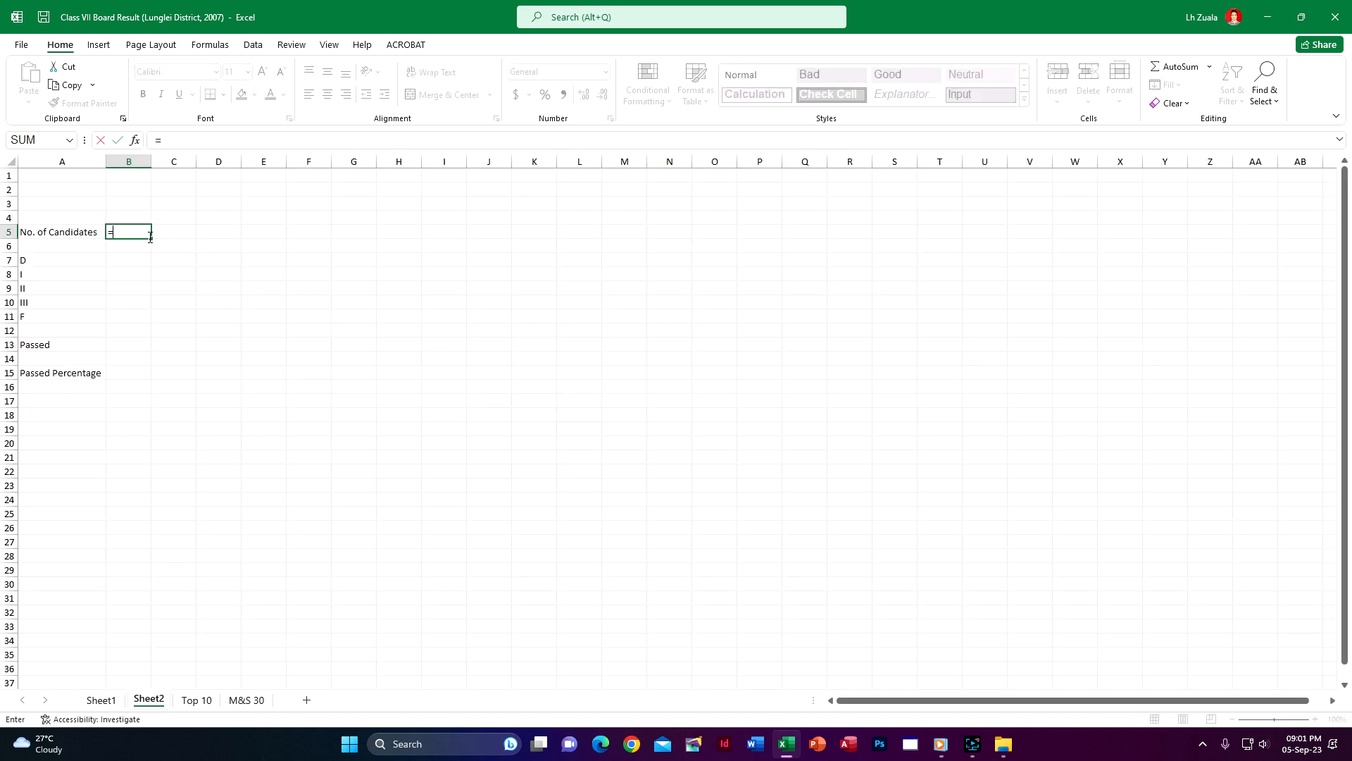
left_click(105, 700)
left_click(899, 556)
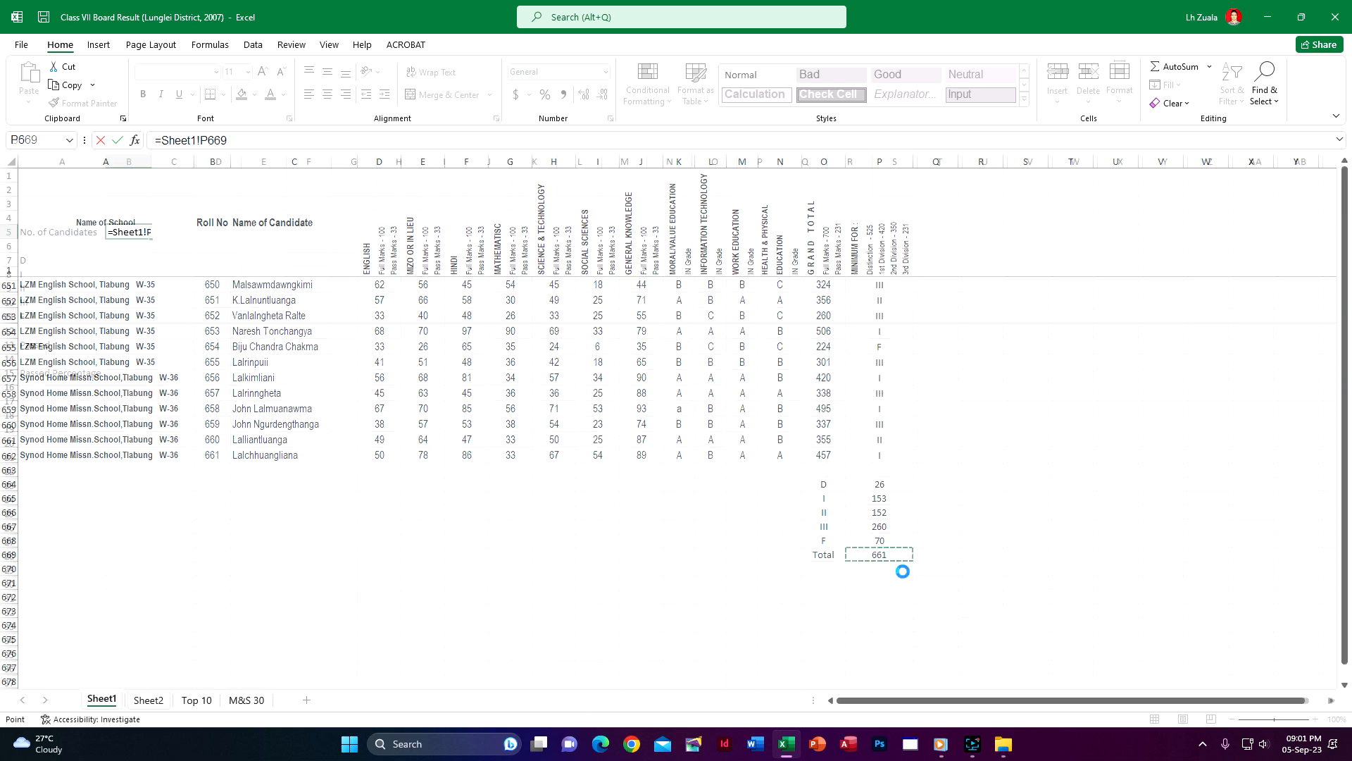
key("Return")
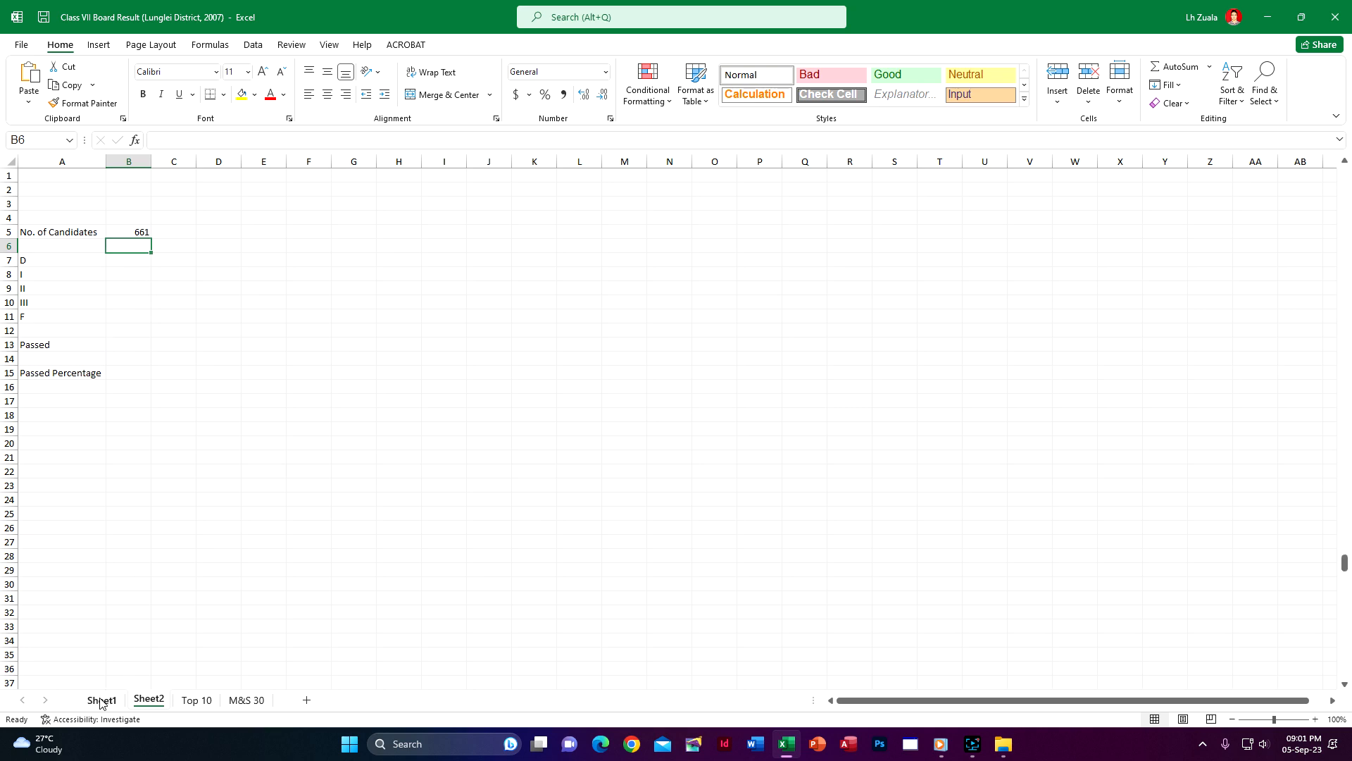
Test the Sheet2 link by overwriting the total in Sheet1 cell P669 with 300, and restore its sum formula
left_click(102, 699)
left_click(882, 553)
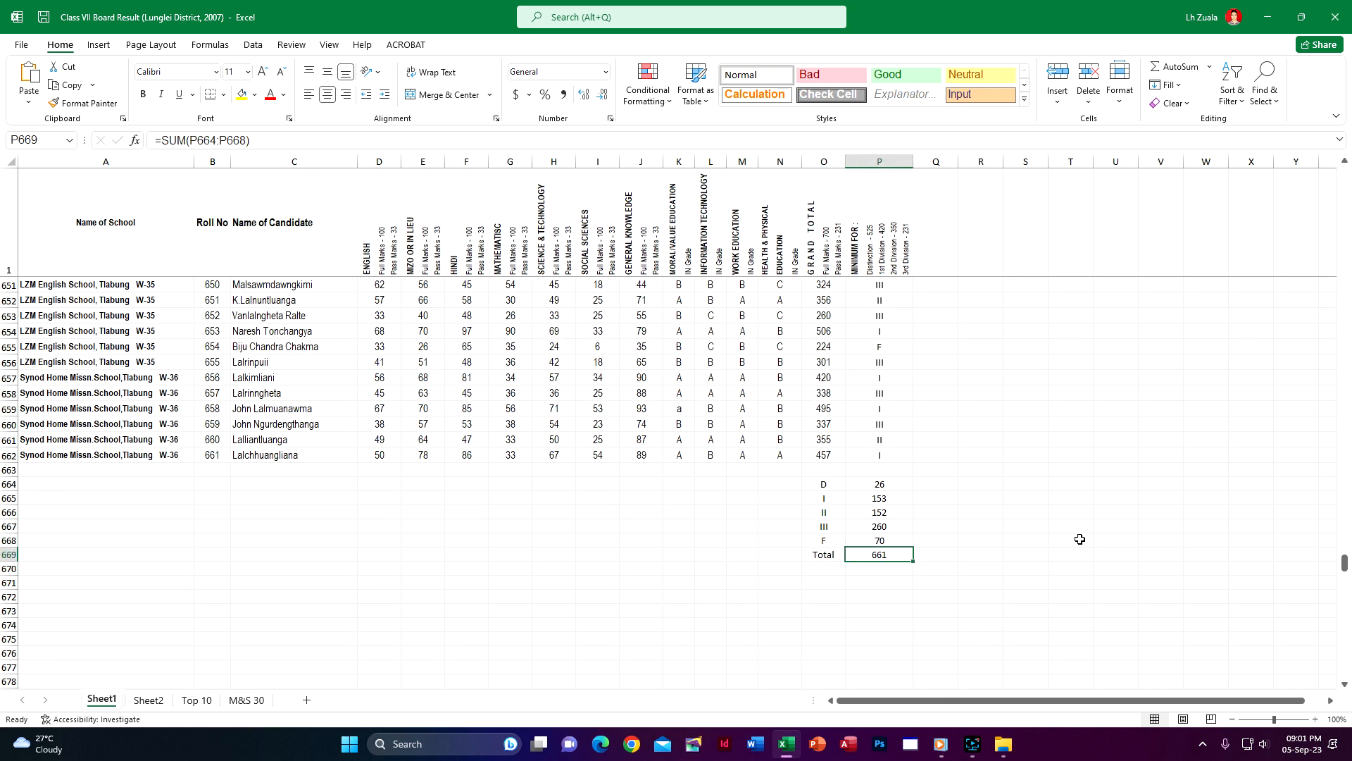
type("300")
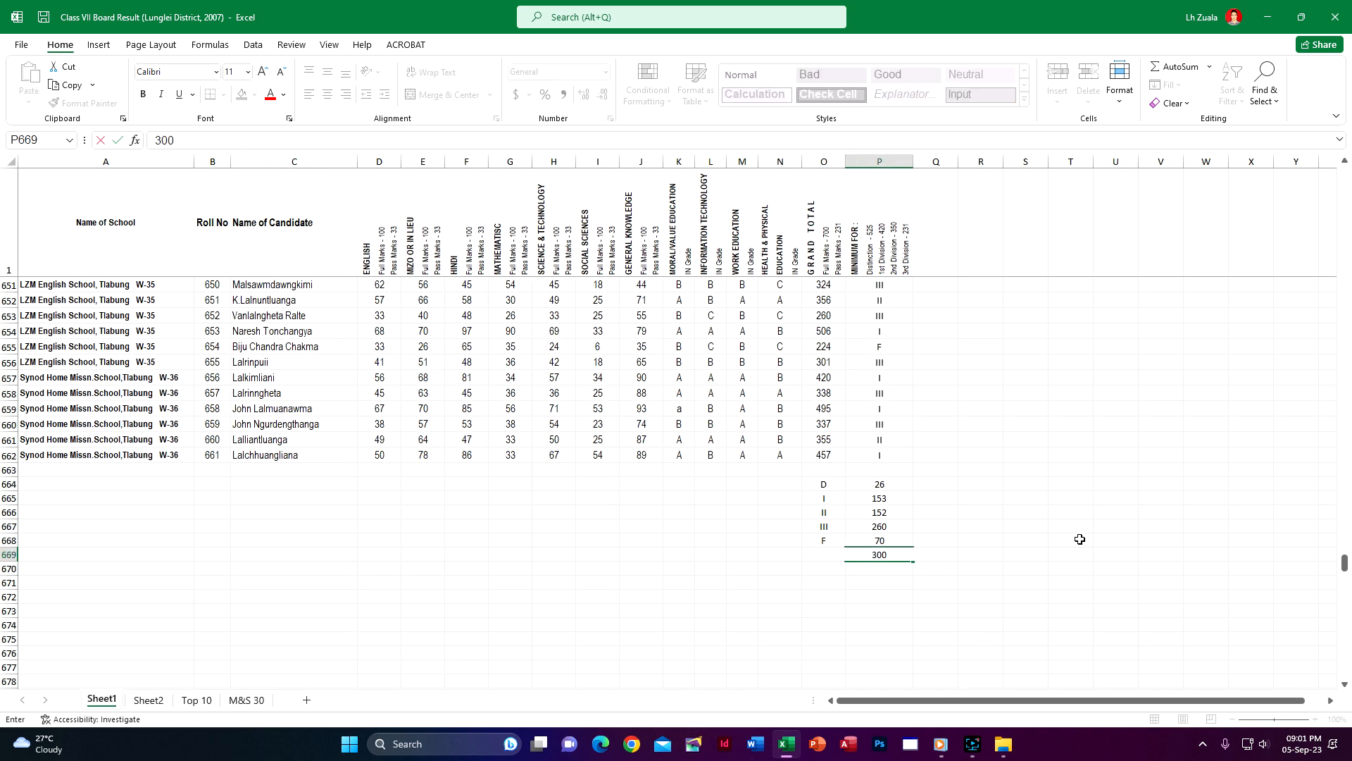
key("Return")
left_click(149, 700)
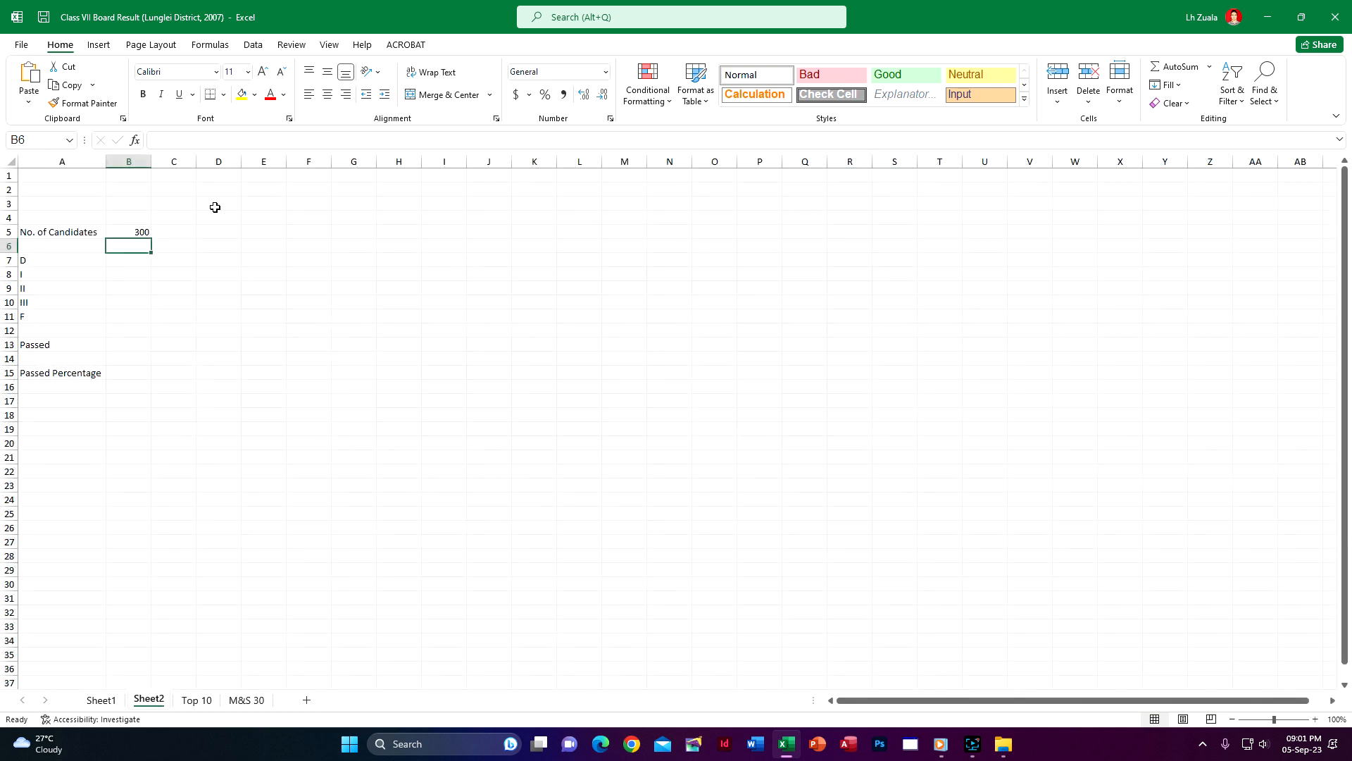
left_click(101, 699)
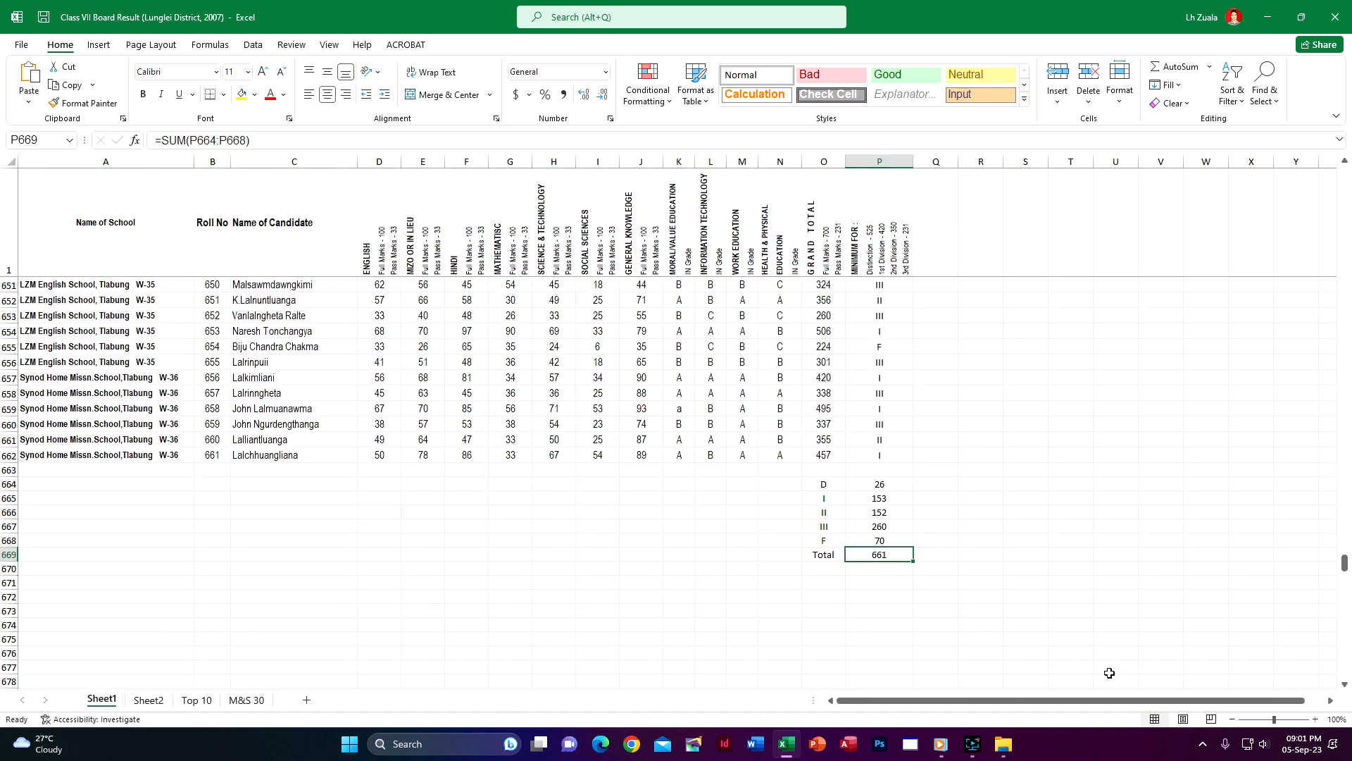
left_click(101, 702)
left_click(148, 700)
Link the D count in Sheet2 cell B7 to Sheet1 cell P664
left_click(133, 261)
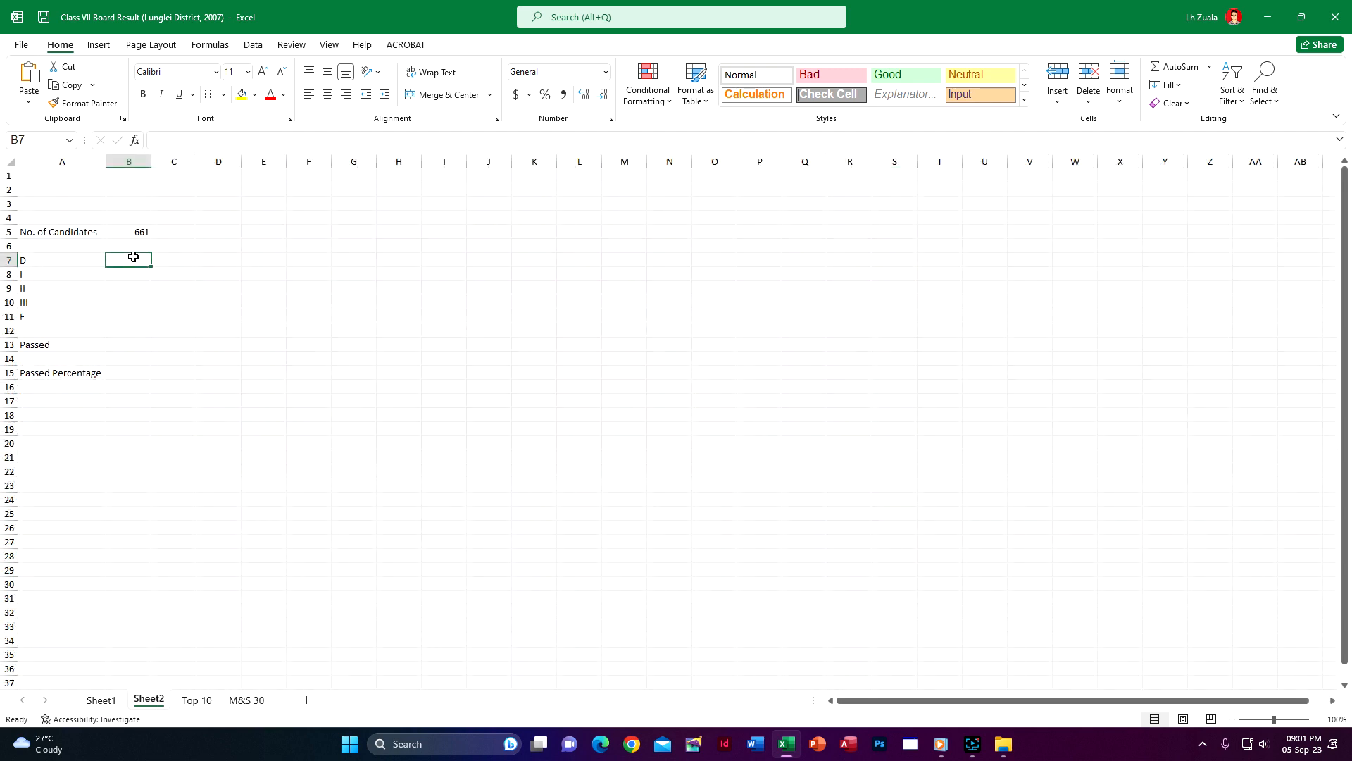
type("=")
key("Escape")
left_click(100, 699)
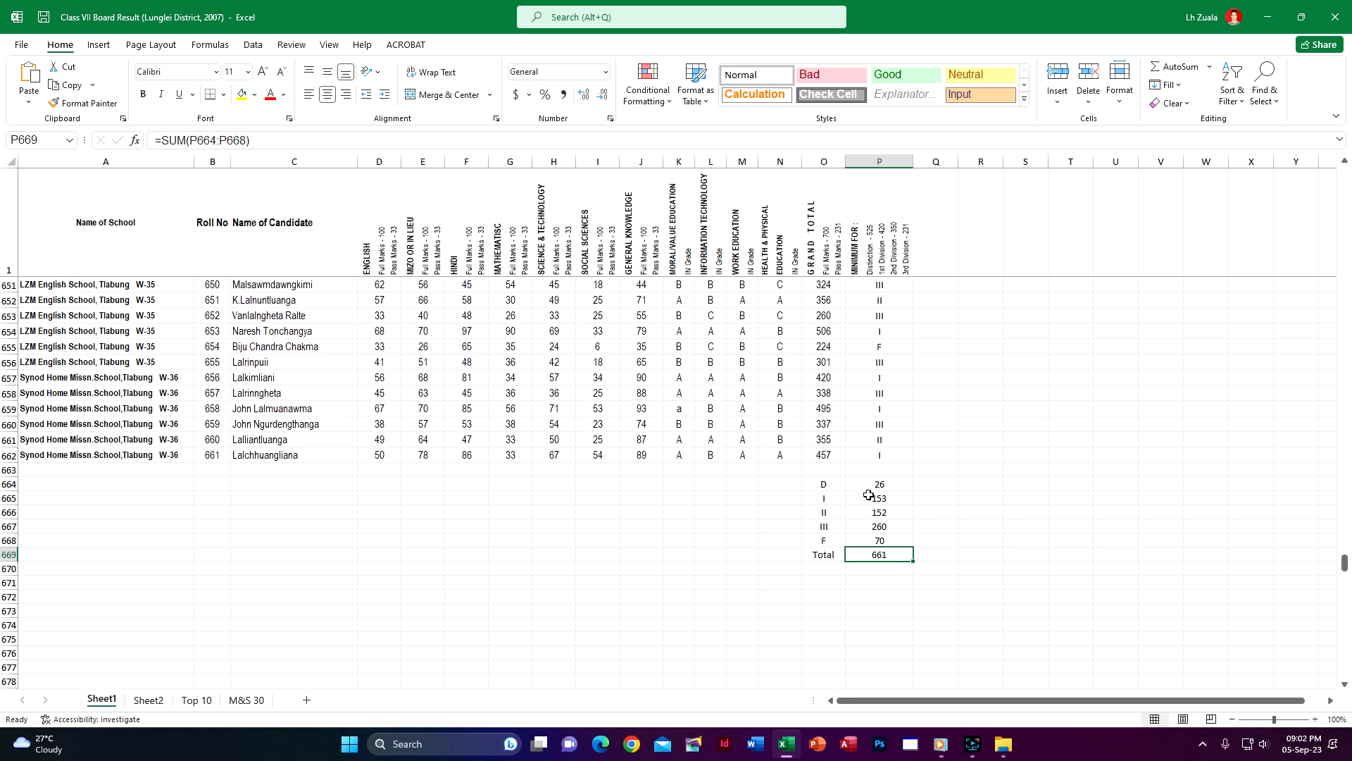
left_click(158, 700)
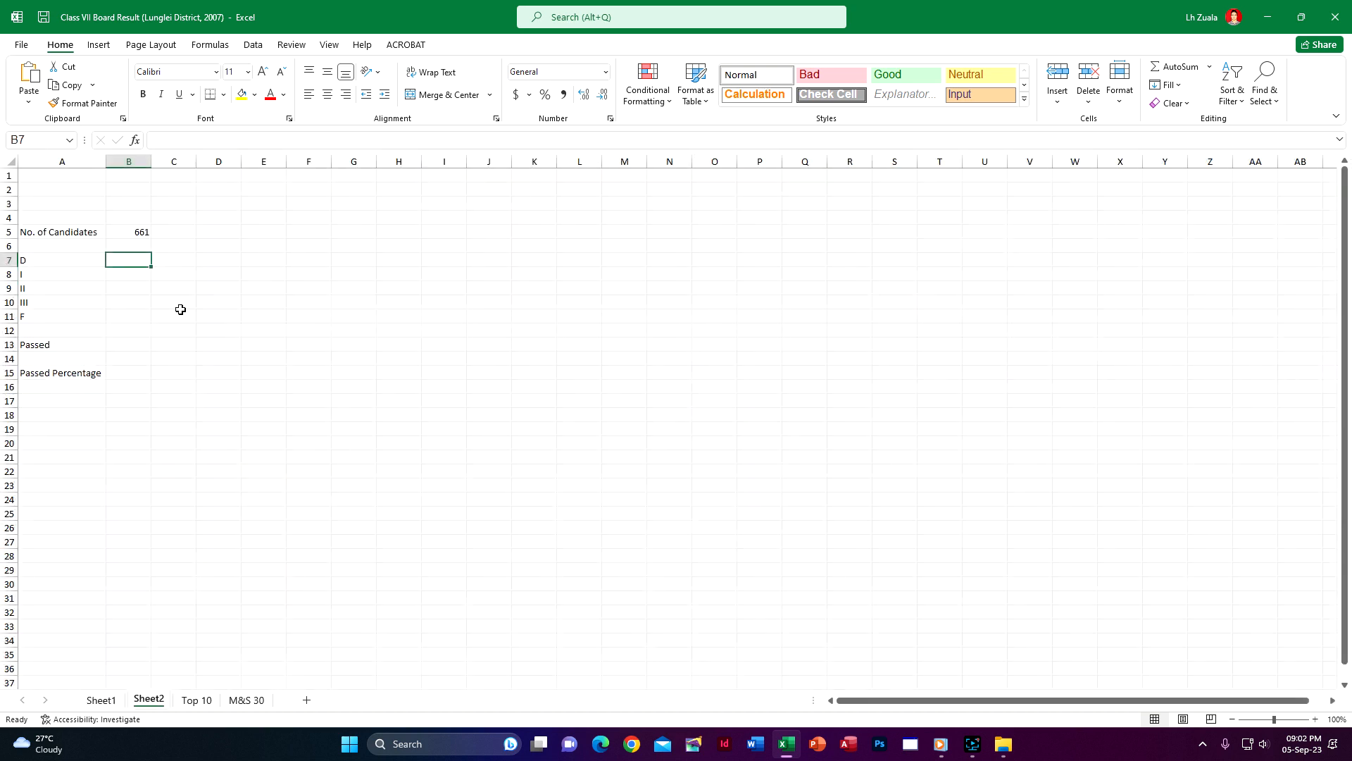
type("=")
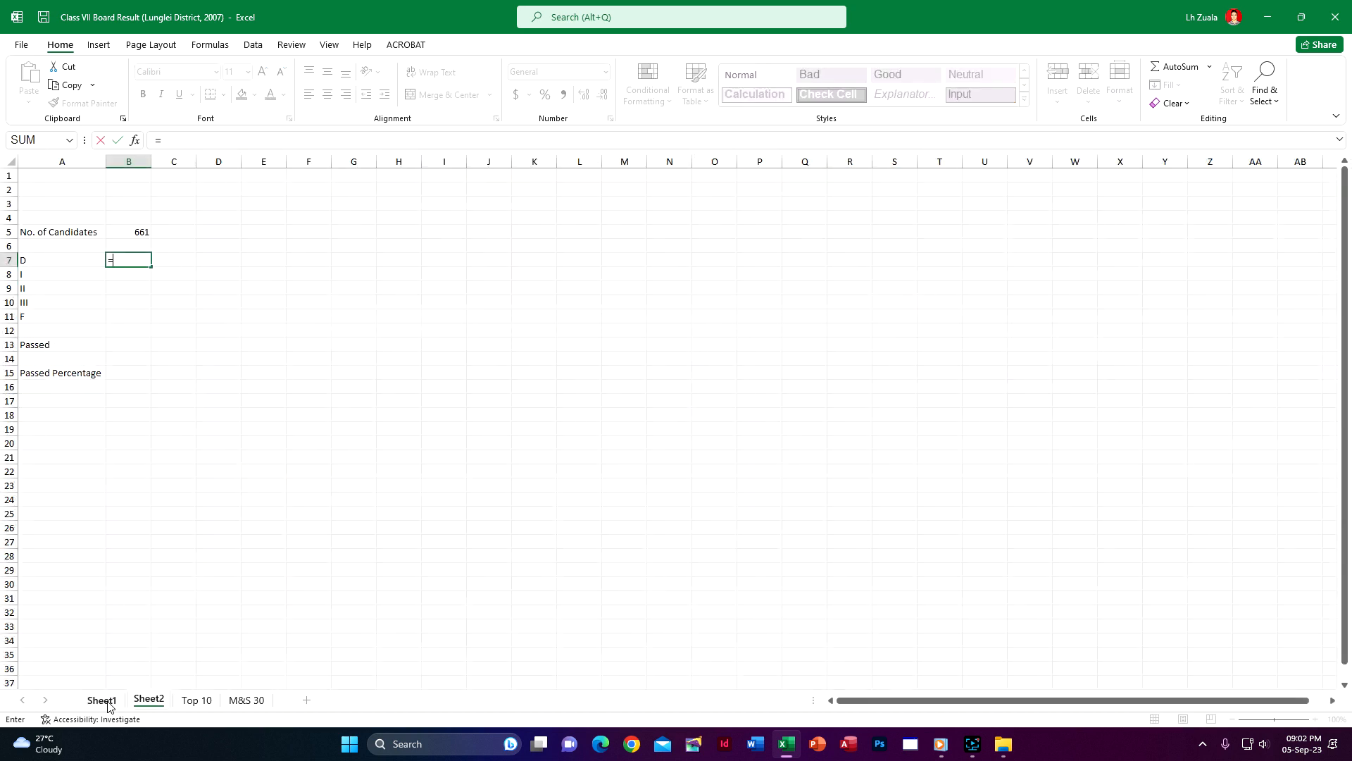
left_click(101, 699)
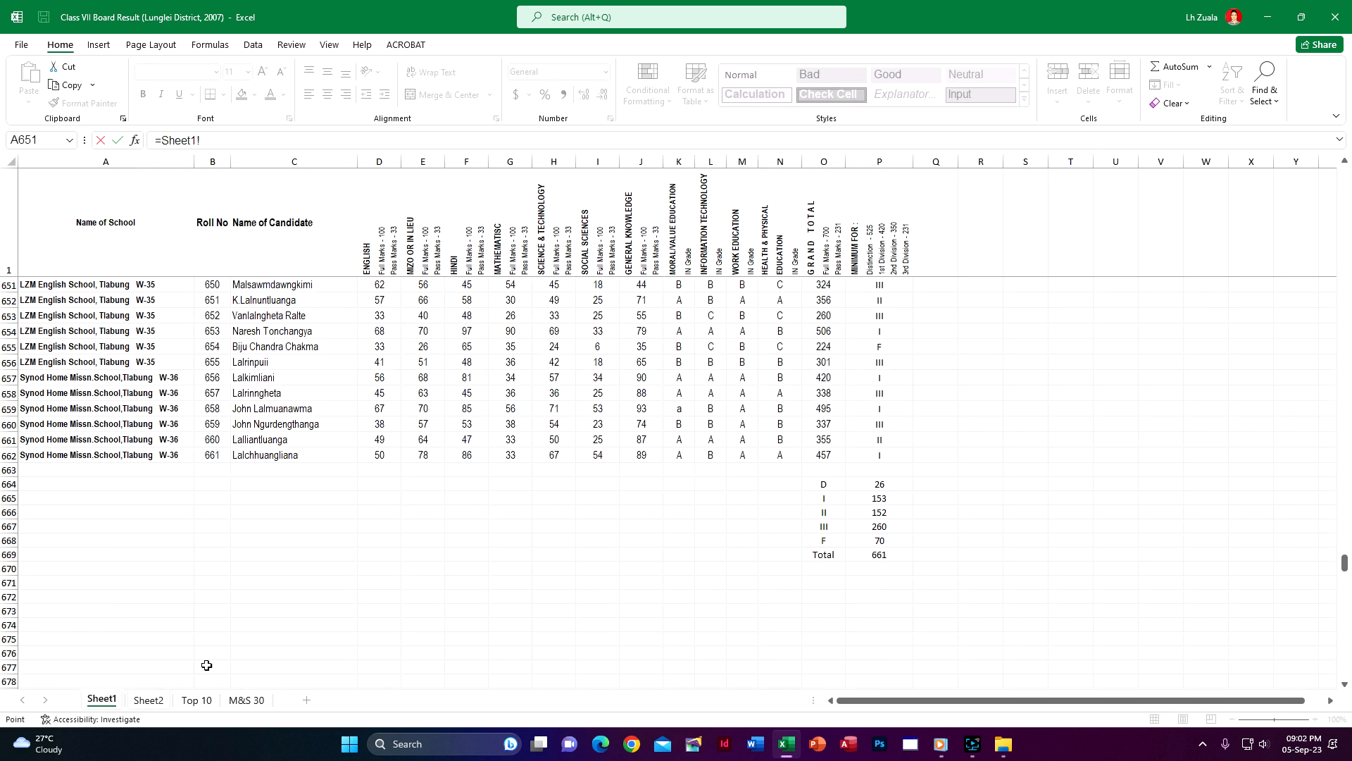
left_click(888, 485)
key("Return")
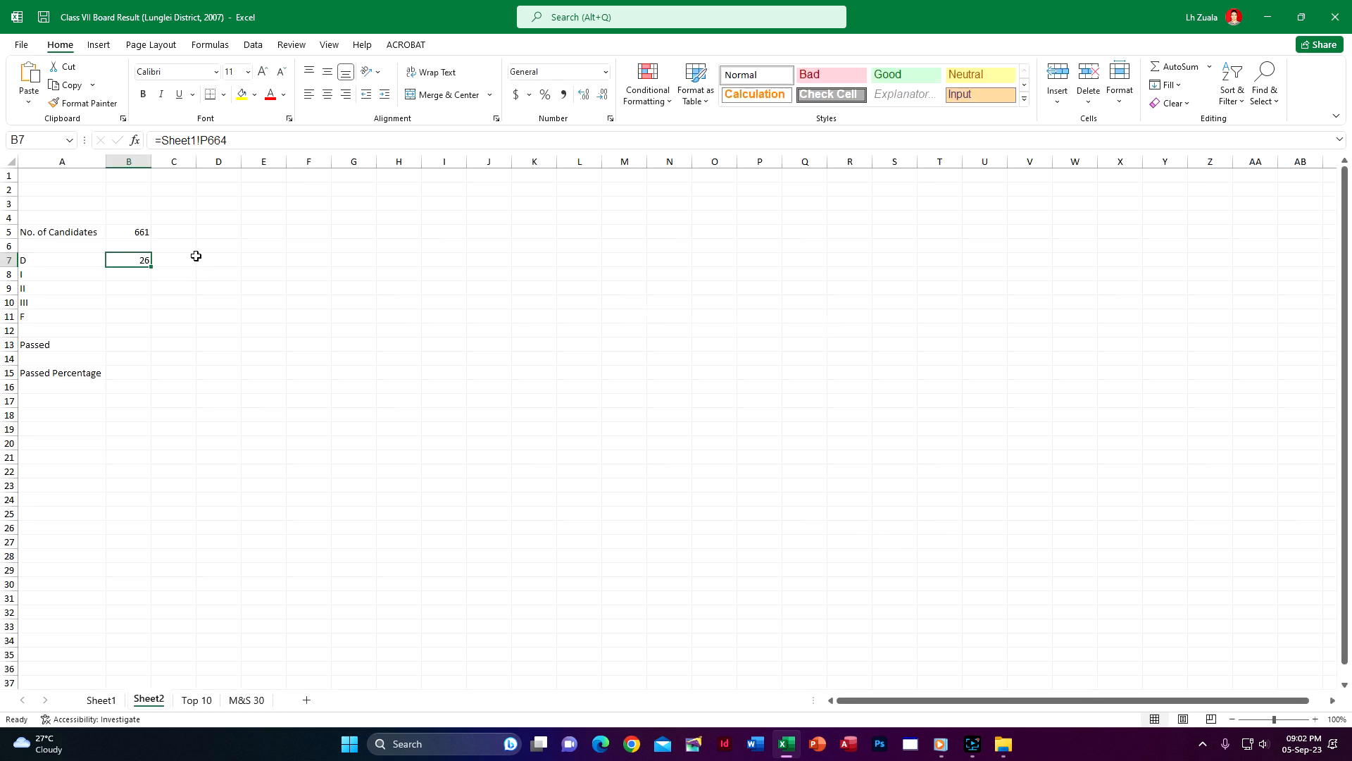
Enter the reference =Sheet1!P664 again in B7 of Sheet2 and fill it down through B11 for all divisions
type("=")
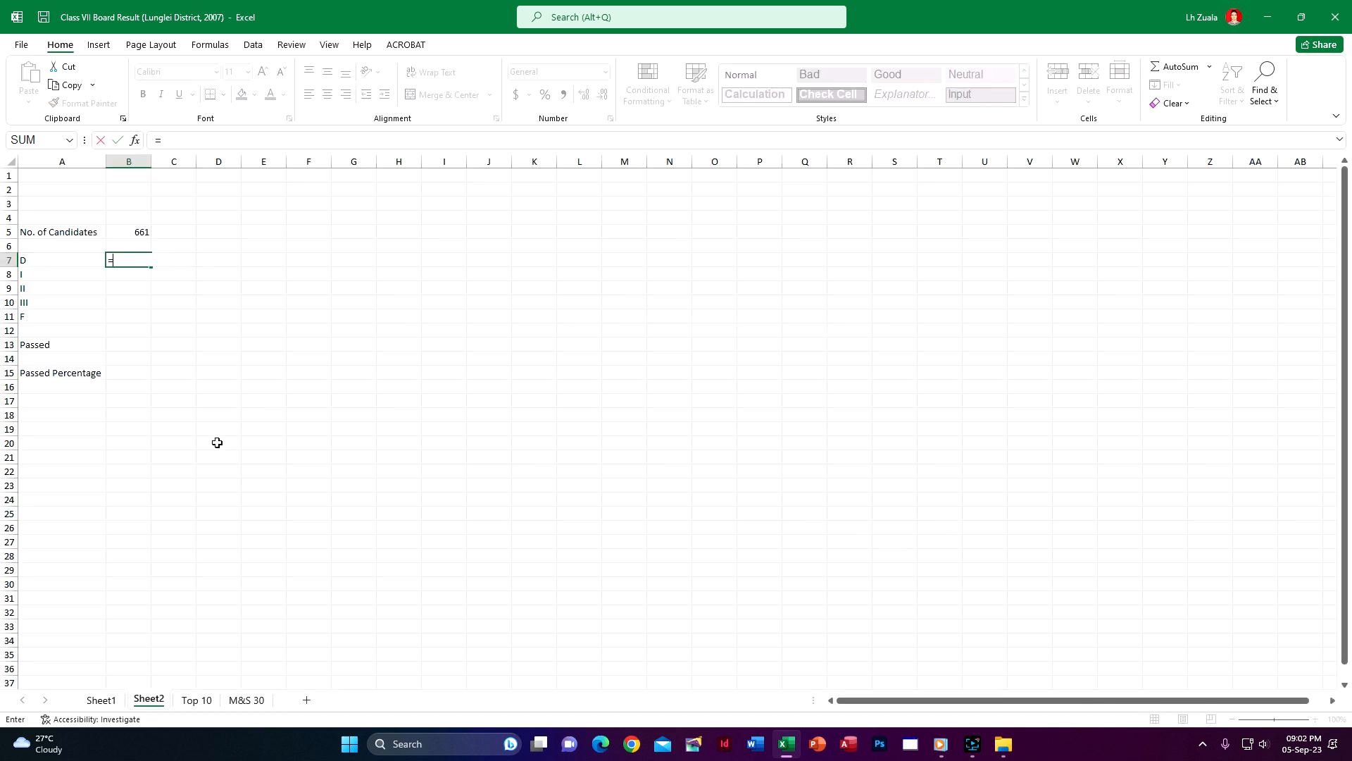
left_click(101, 699)
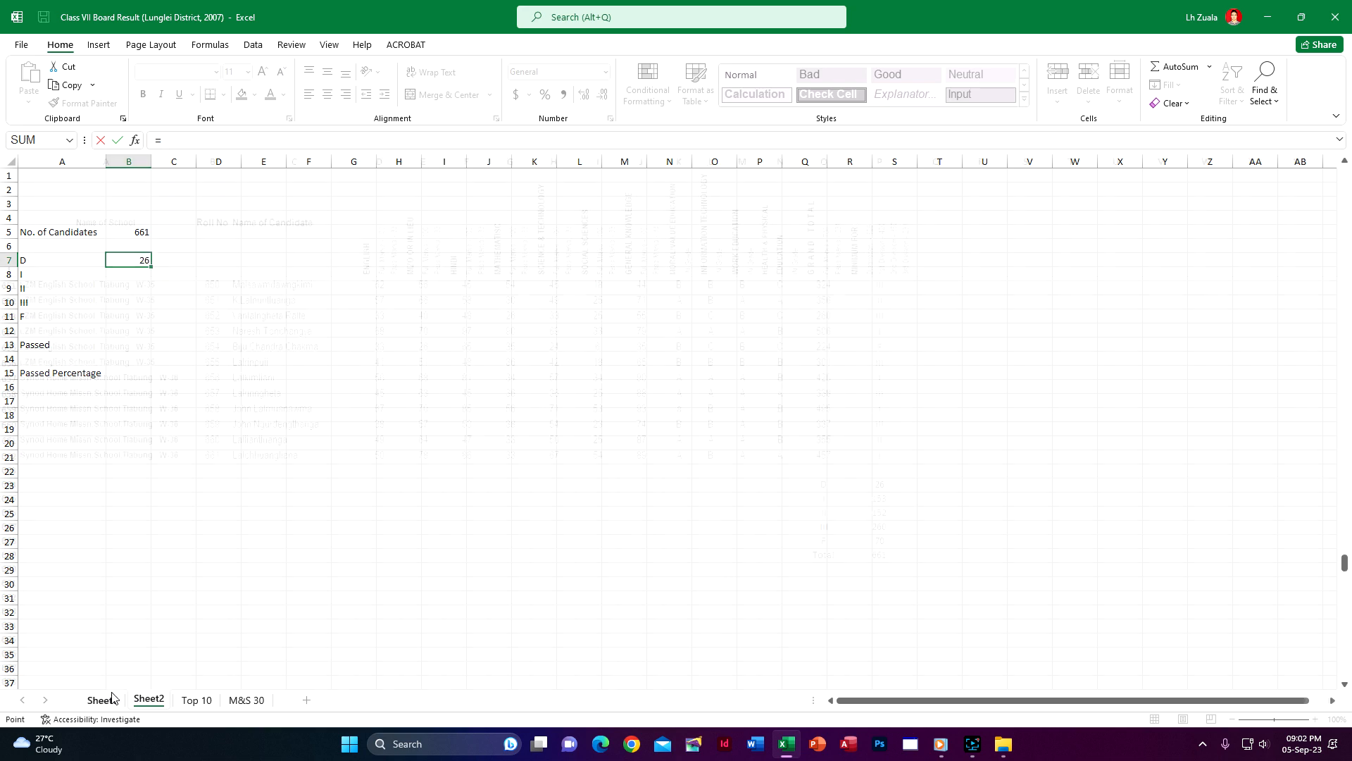
left_click(888, 486)
key("Return")
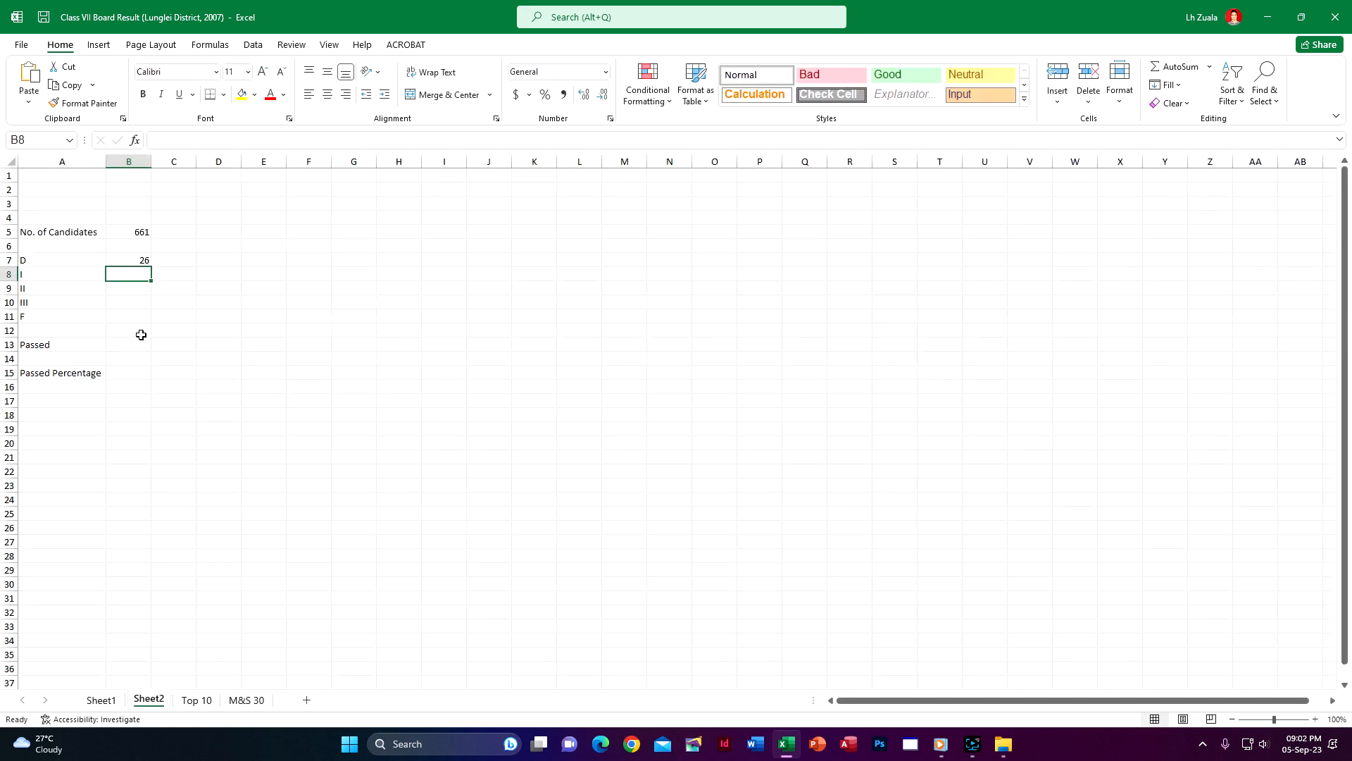
left_click(143, 261)
double_click(150, 267)
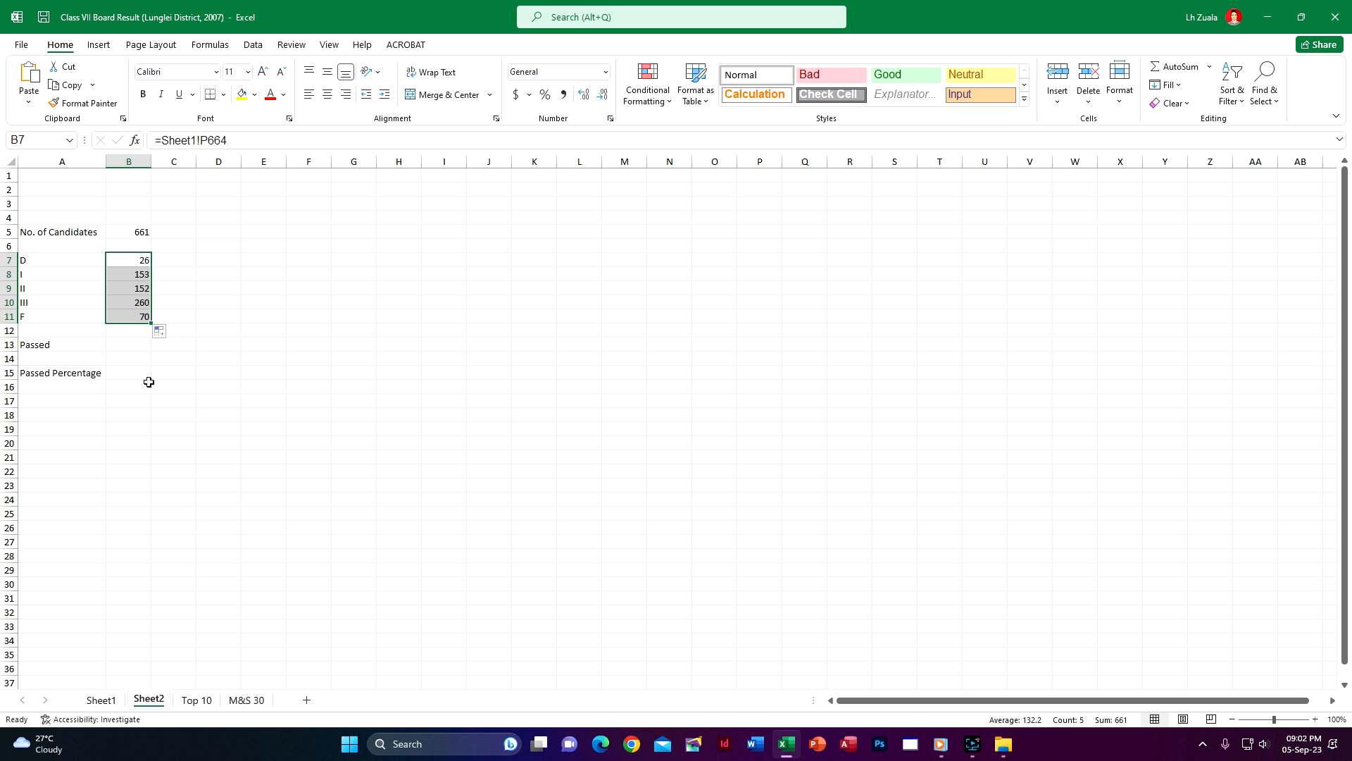
Inspect the filled reference in B8 and compare the Sheet2 division counts with the counts on Sheet1
left_click(140, 274)
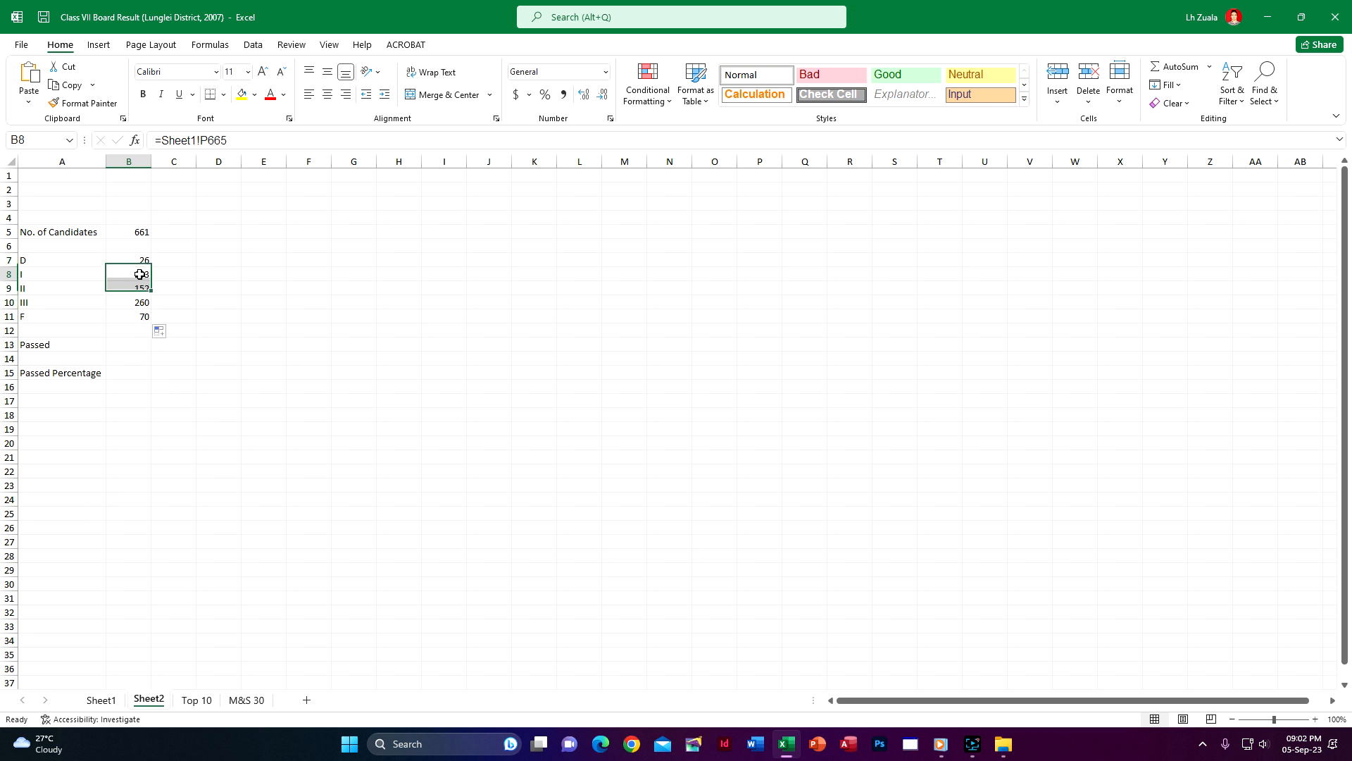
double_click(139, 274)
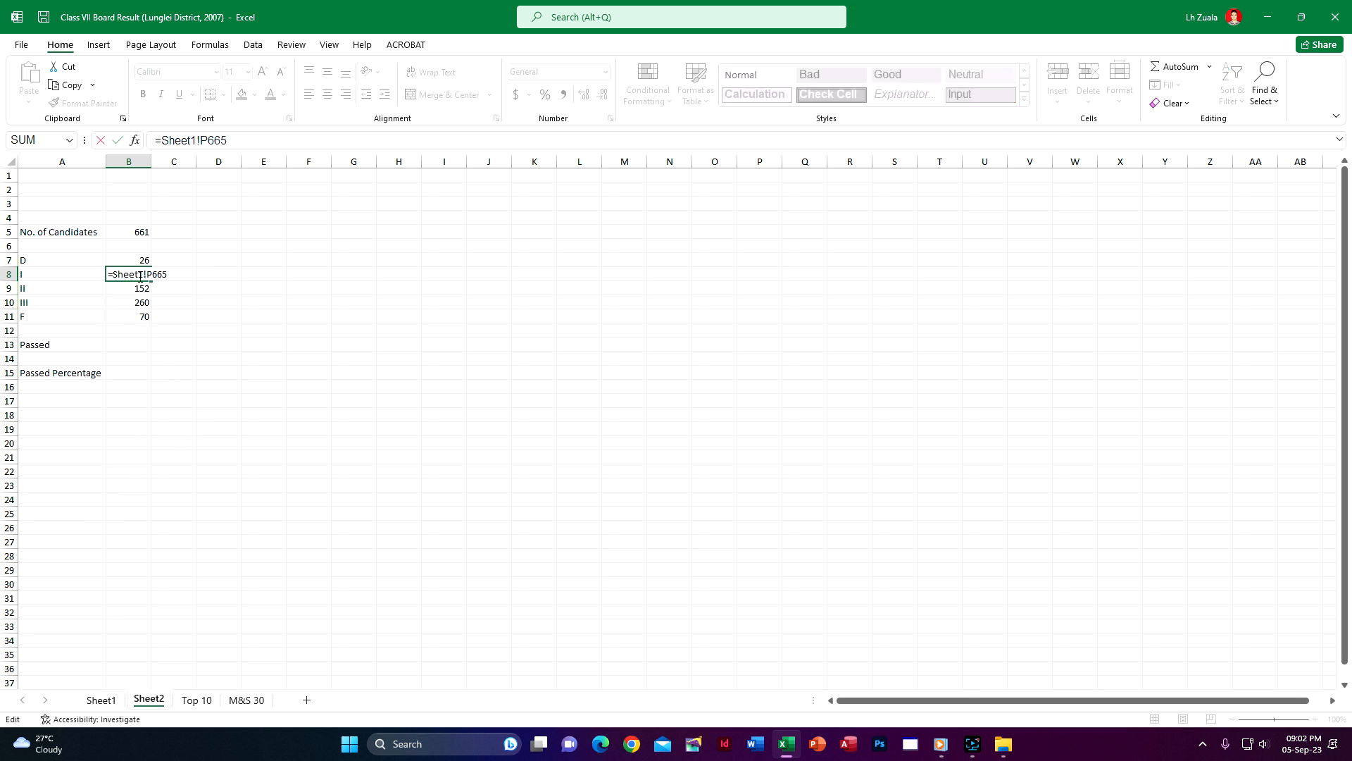
key("Escape")
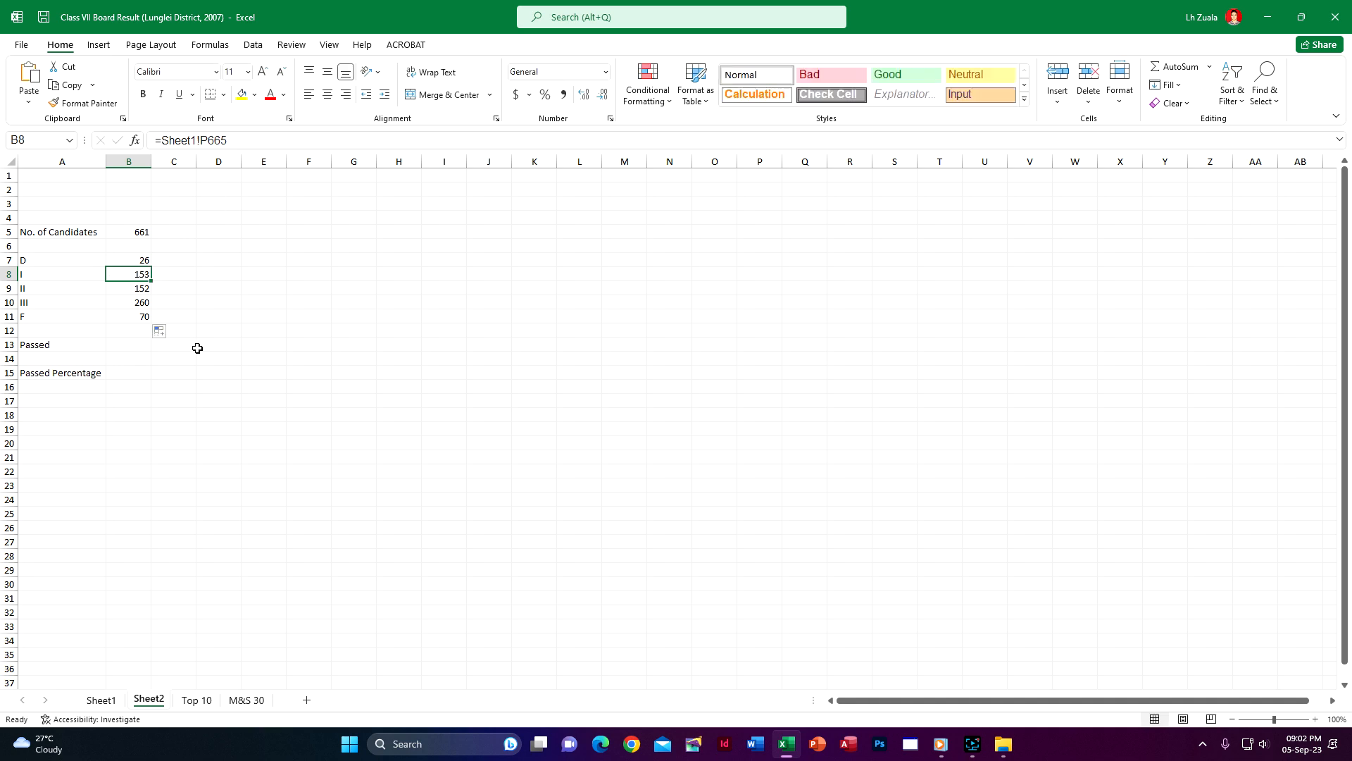
left_click(101, 699)
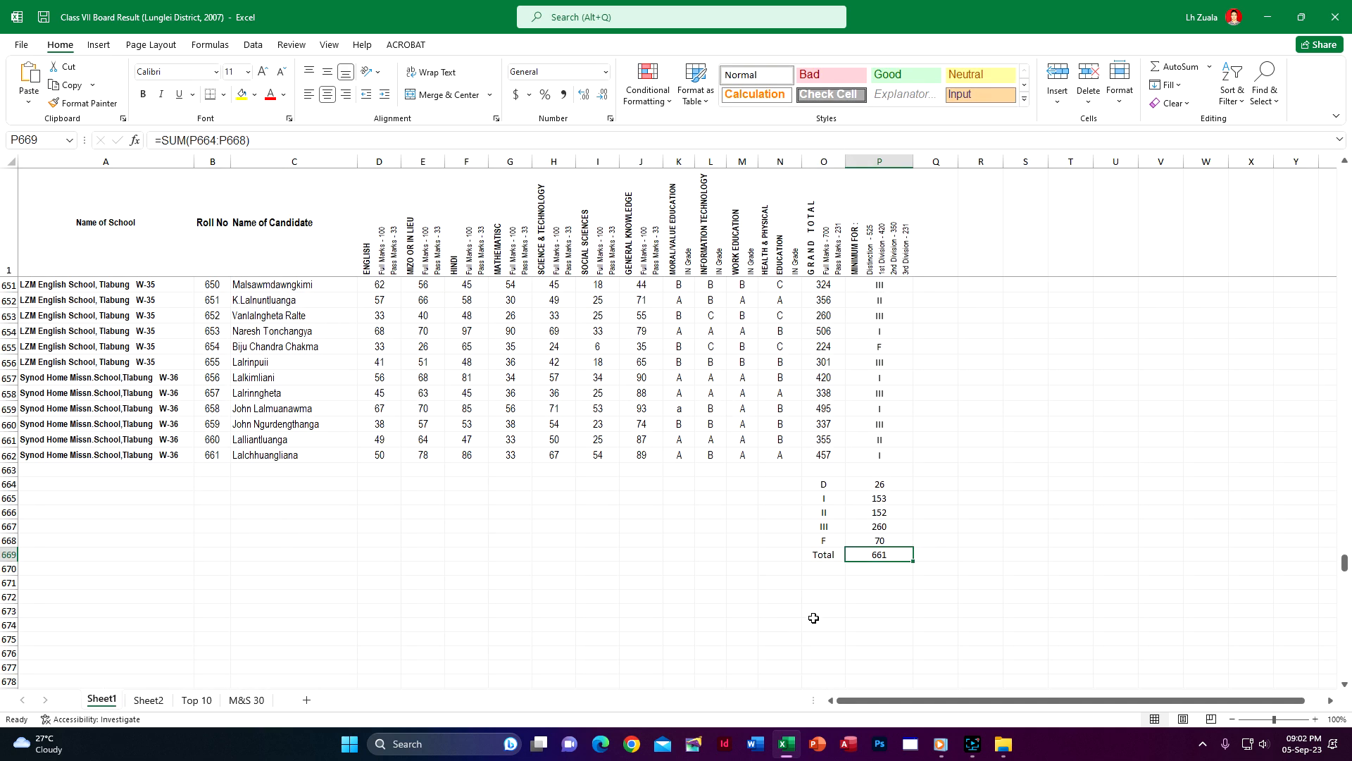
left_click(149, 700)
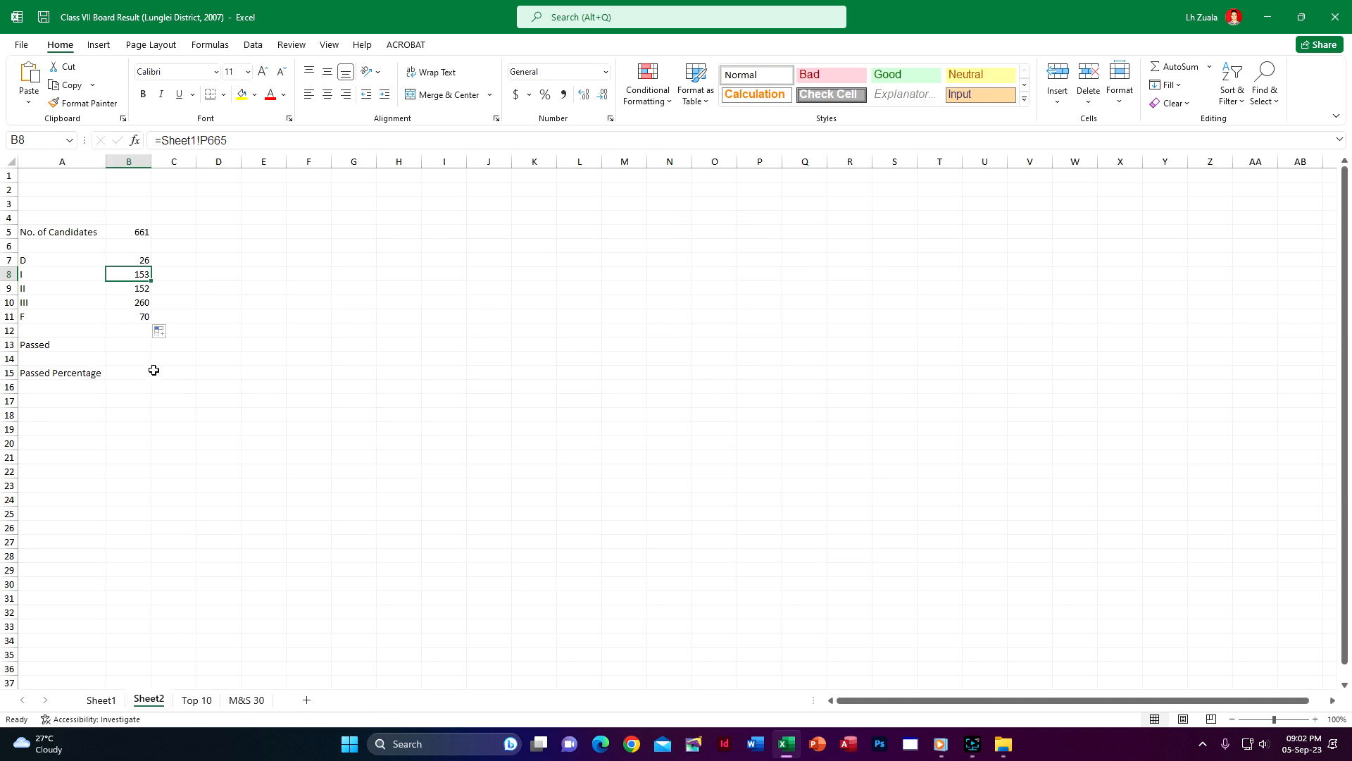
left_click(138, 347)
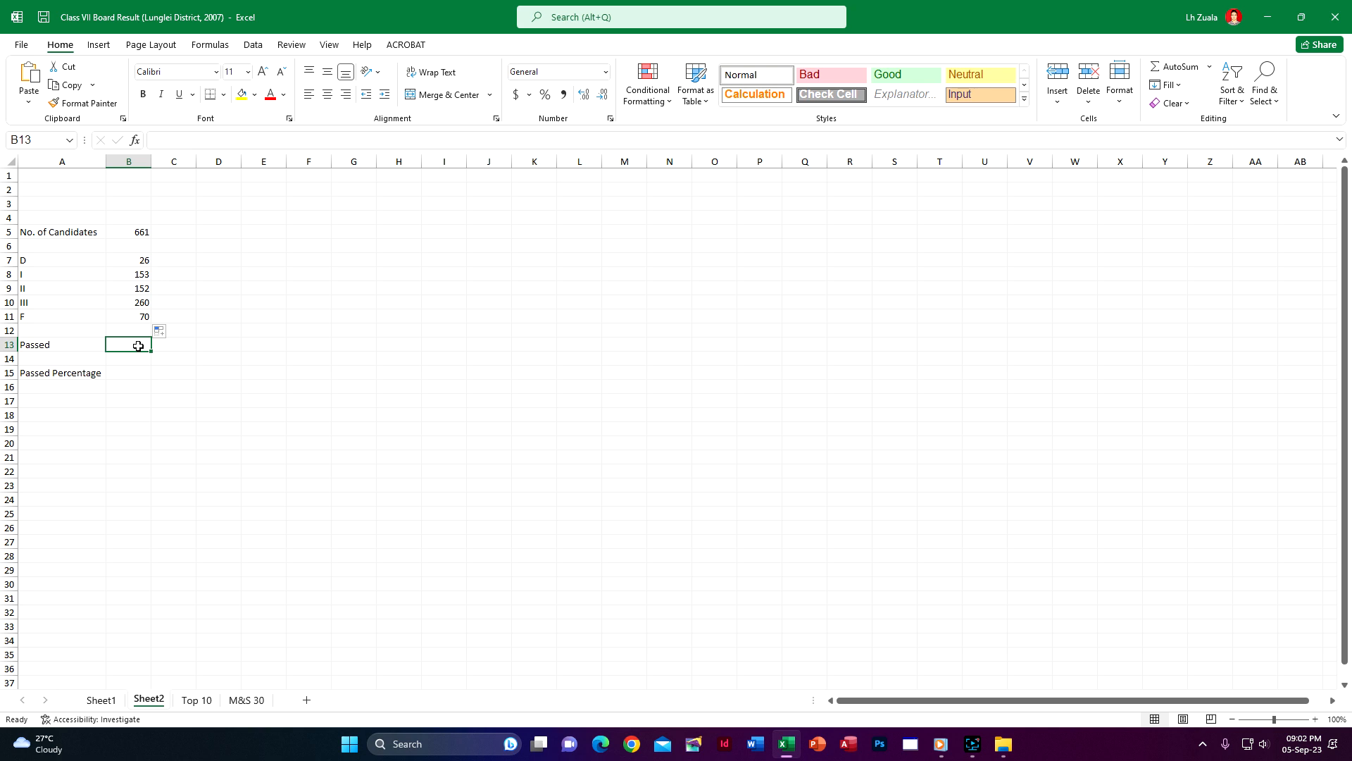
key("alt+equal")
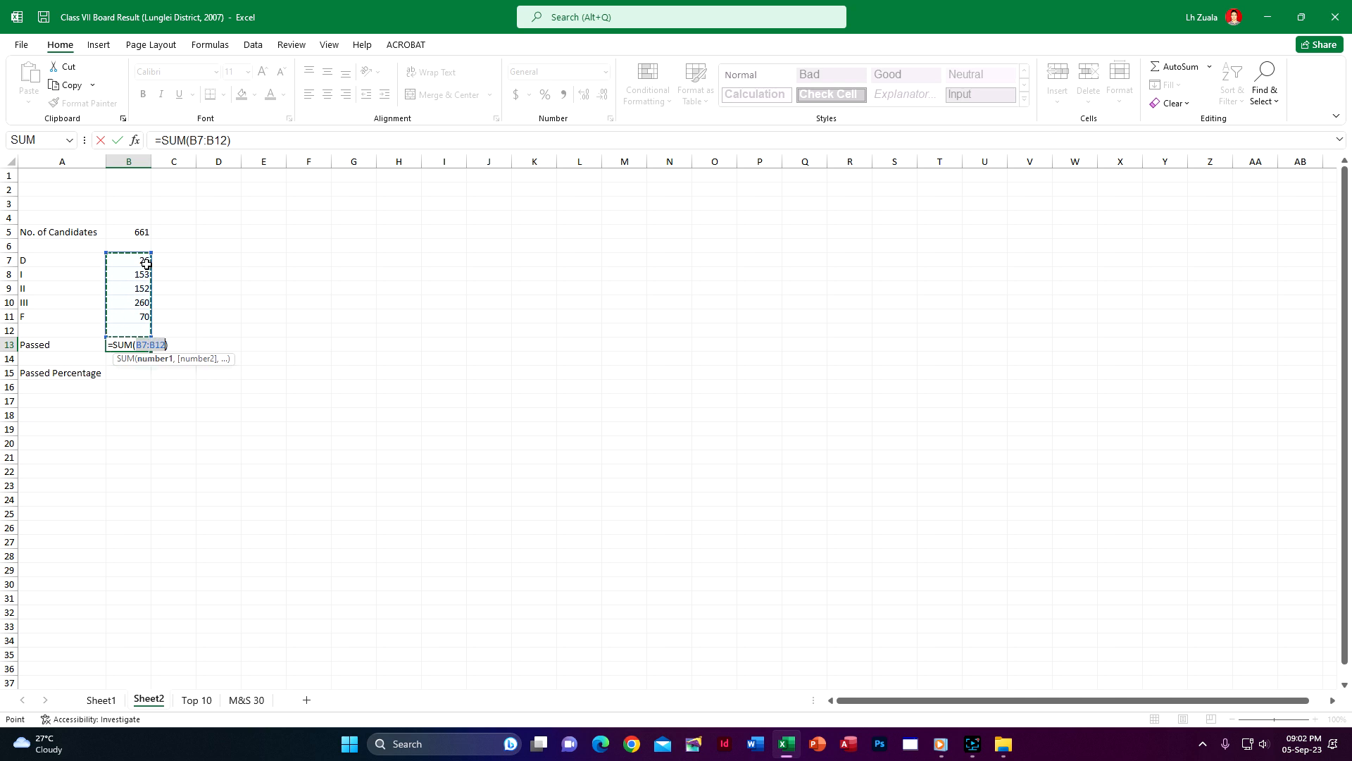
mouse_move(150, 252)
left_mouse_down()
mouse_move(150, 280)
mouse_move(146, 267)
left_mouse_up()
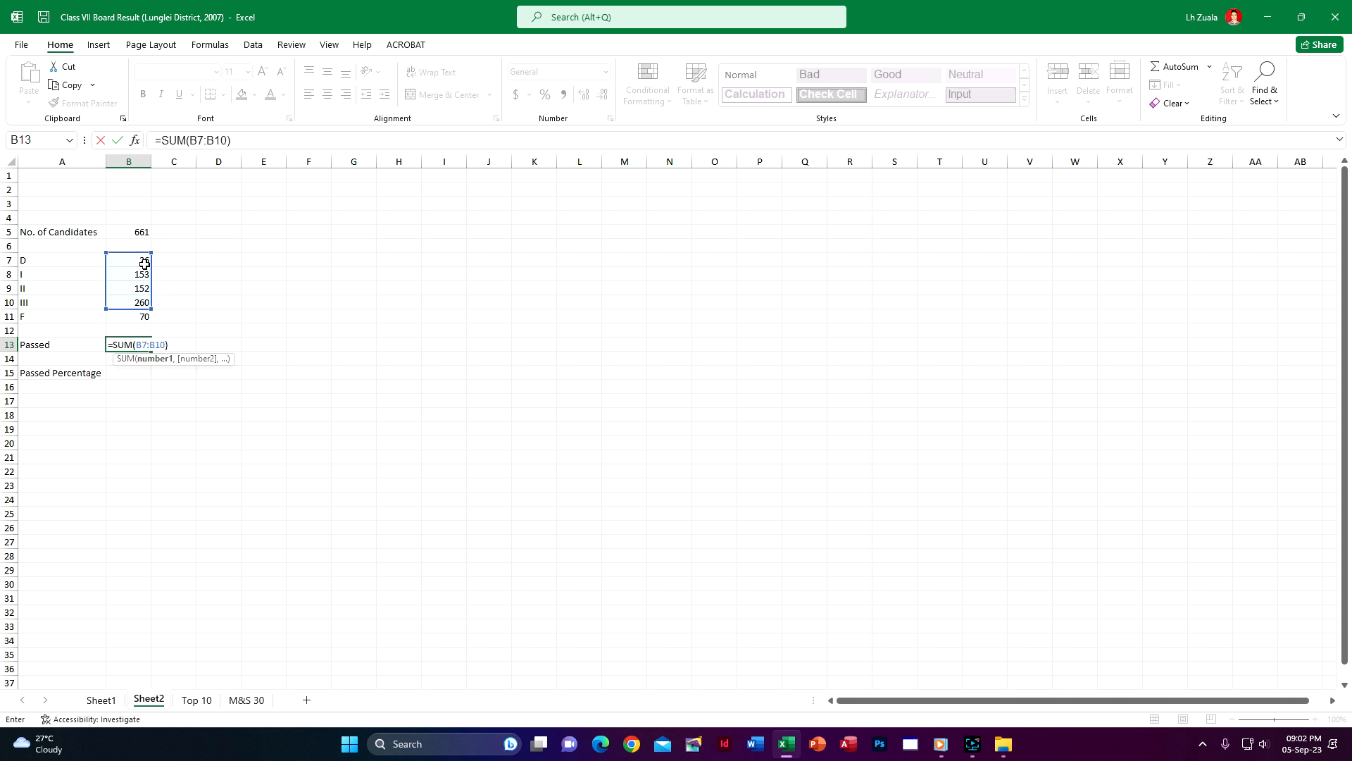
key("Escape")
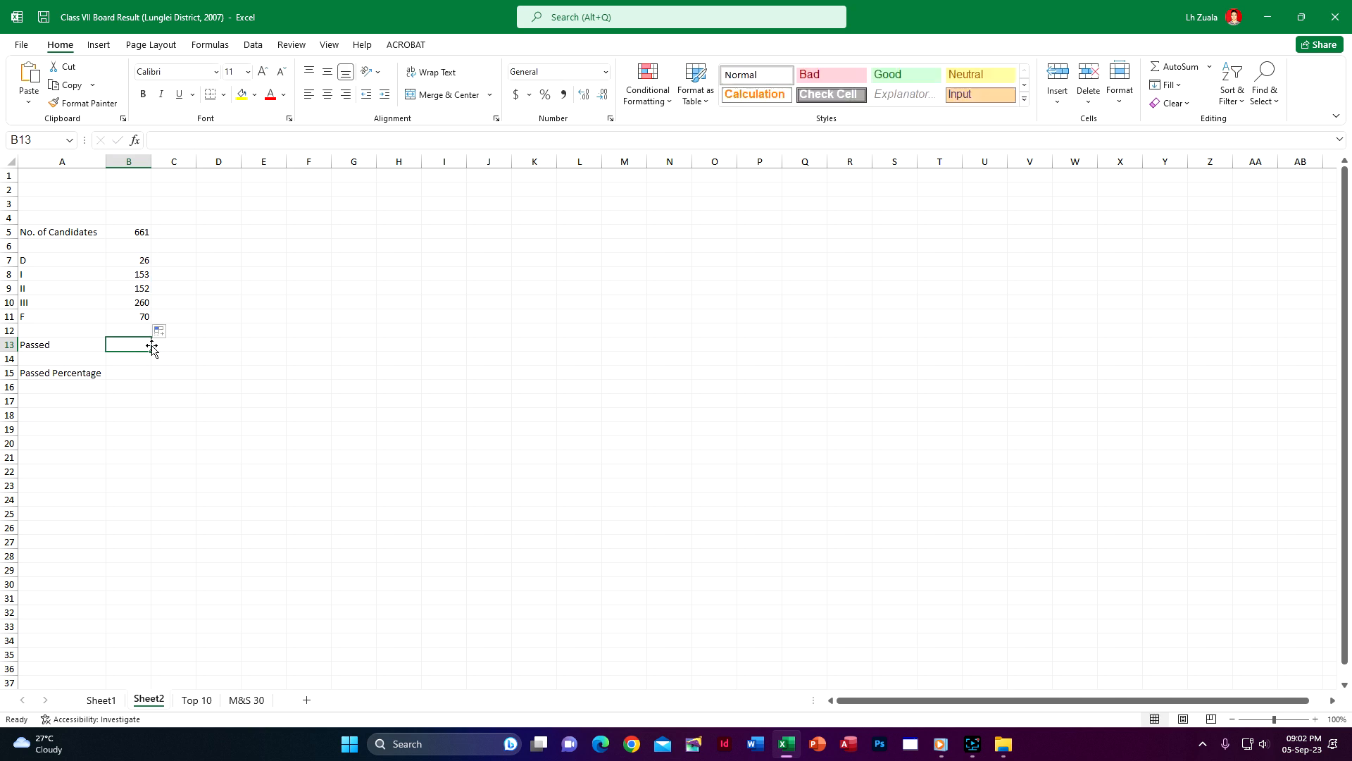
Sum the counts of divisions D to III, B7:B10, in the Passed cell B13
type("=sum")
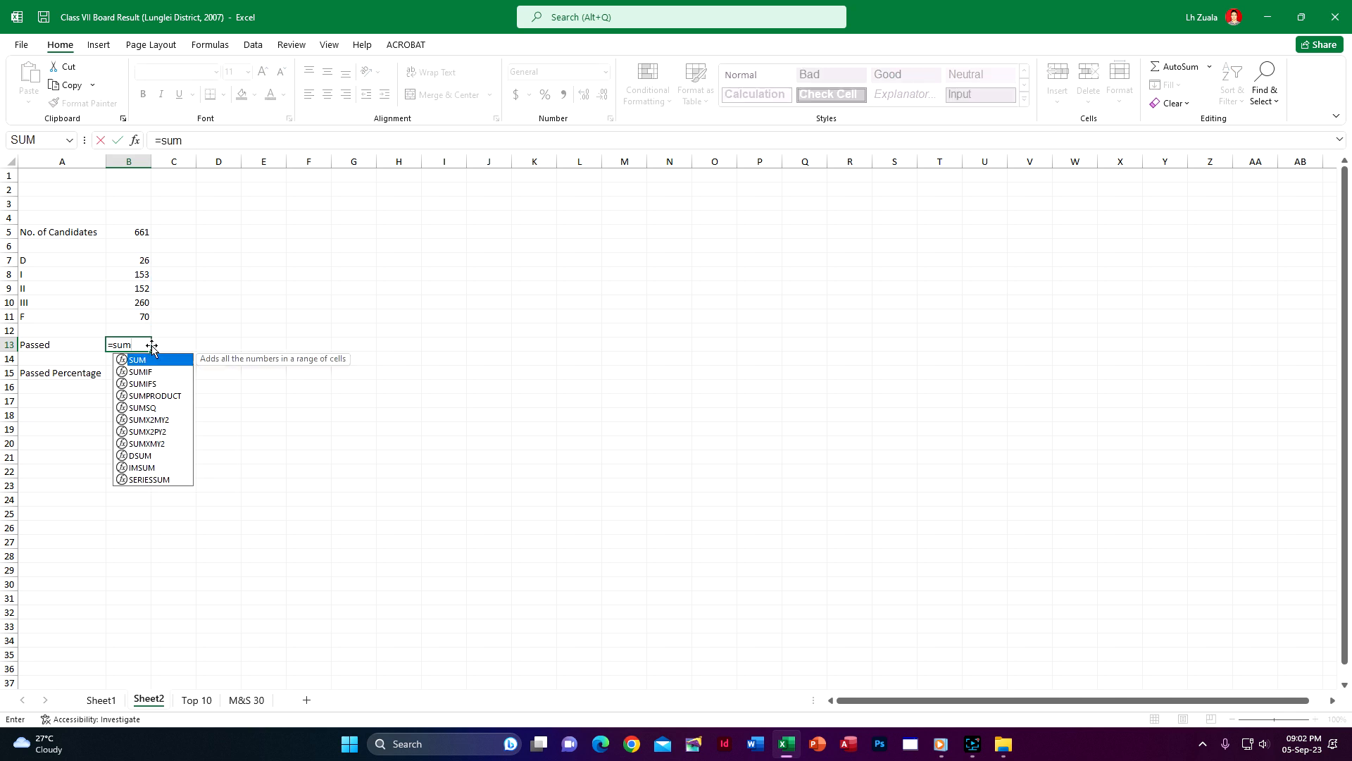
double_click(167, 360)
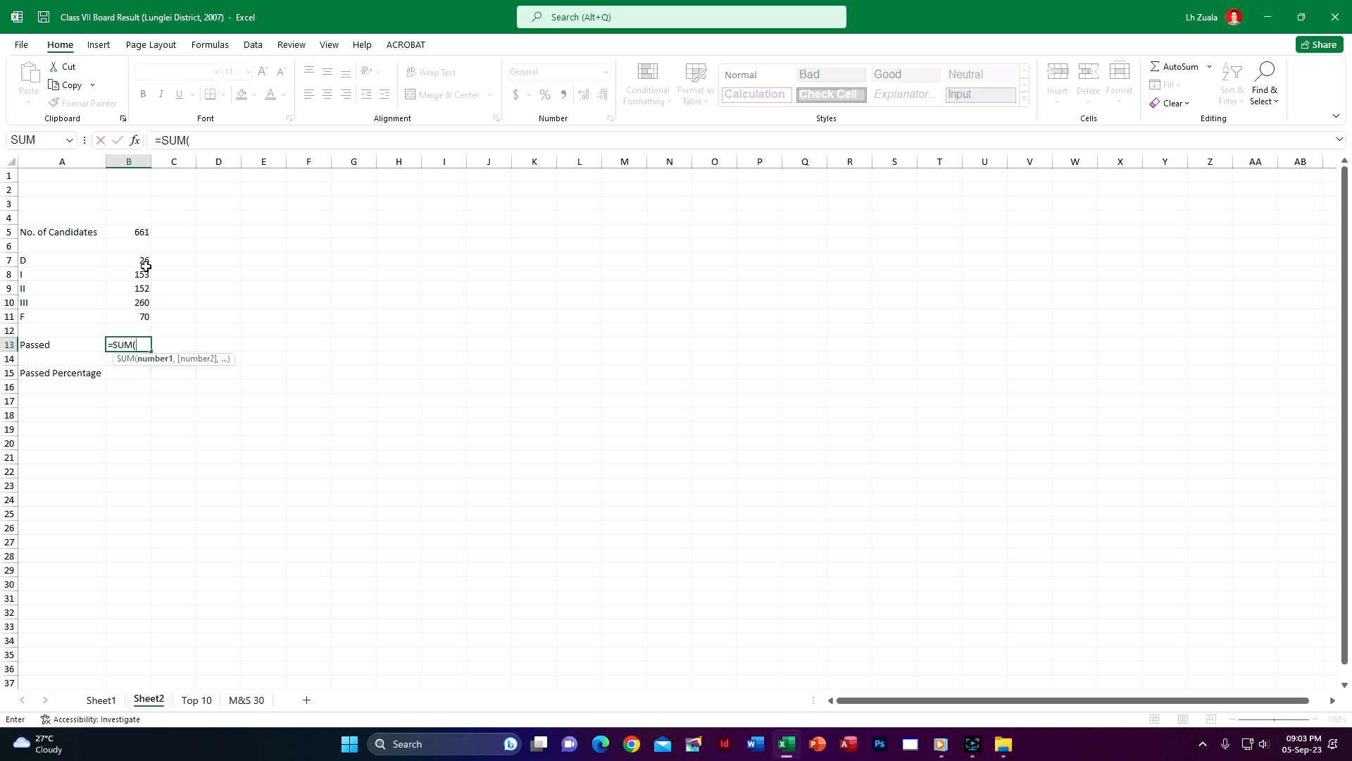
left_click_drag(146, 266, 144, 303)
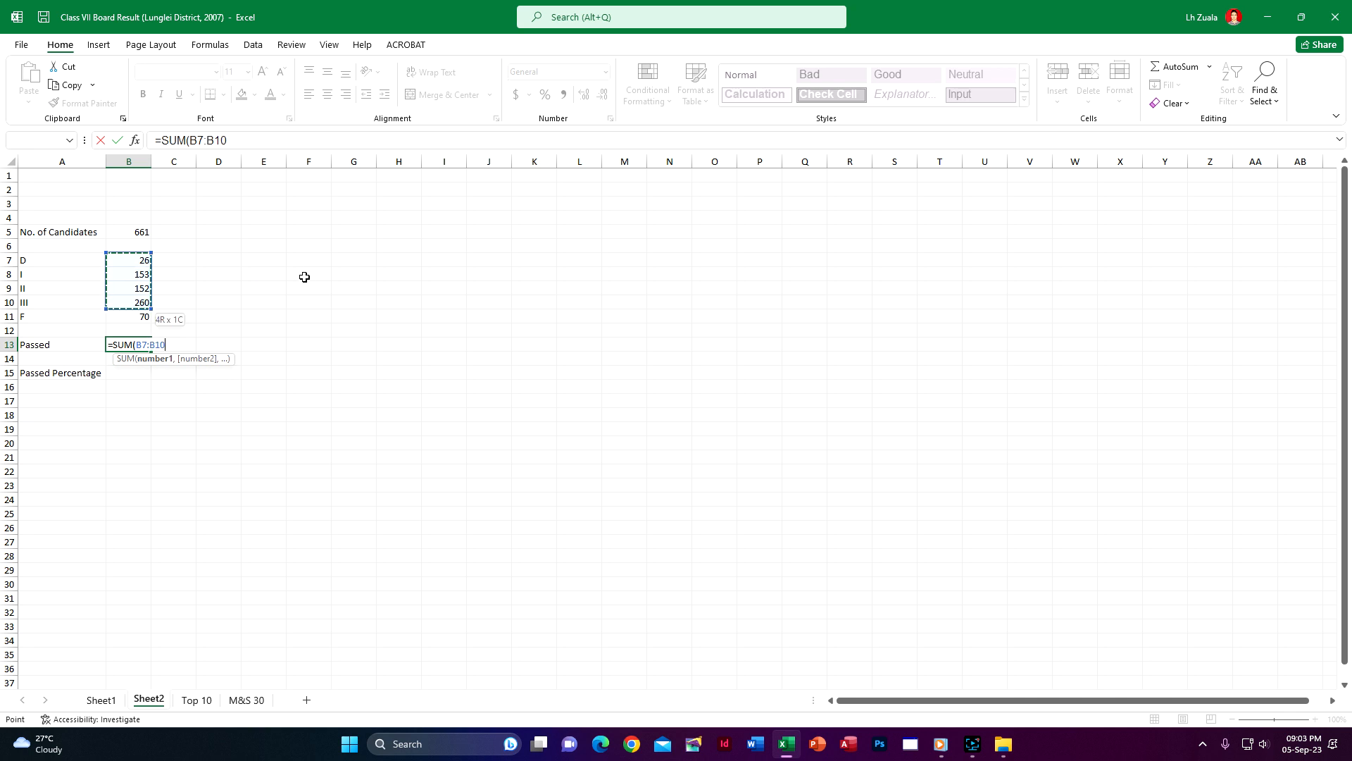
key("Return")
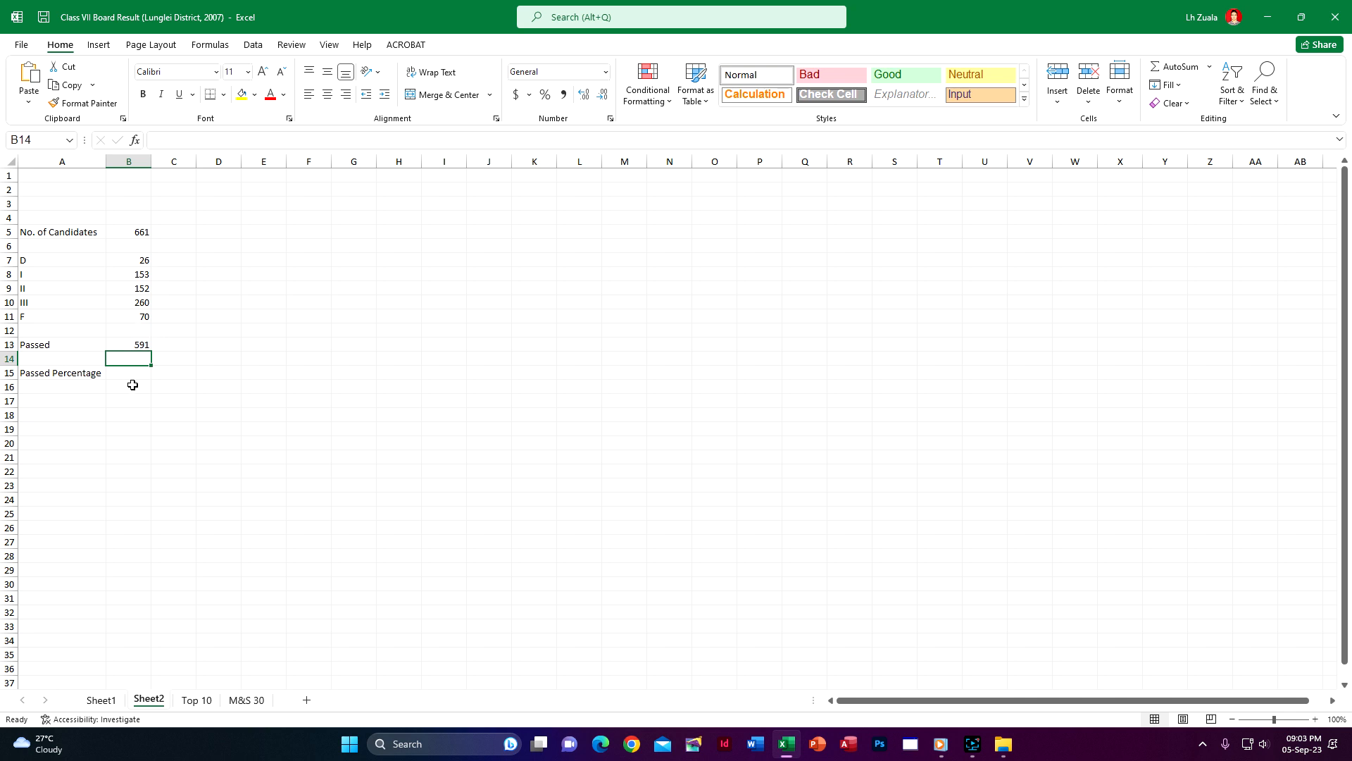
Calculate the passed percentage in B15 of Sheet2 with the formula =B13/B5*100
left_click(133, 374)
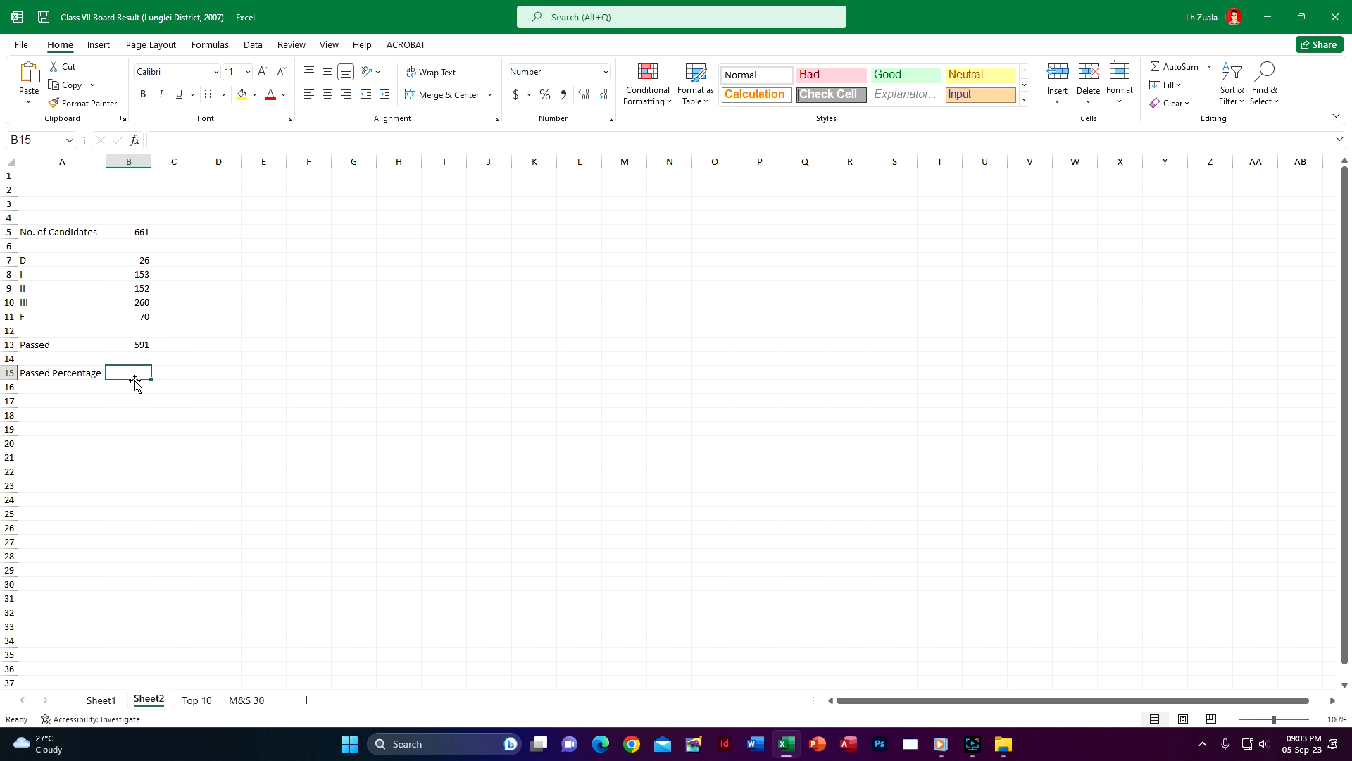
type("=")
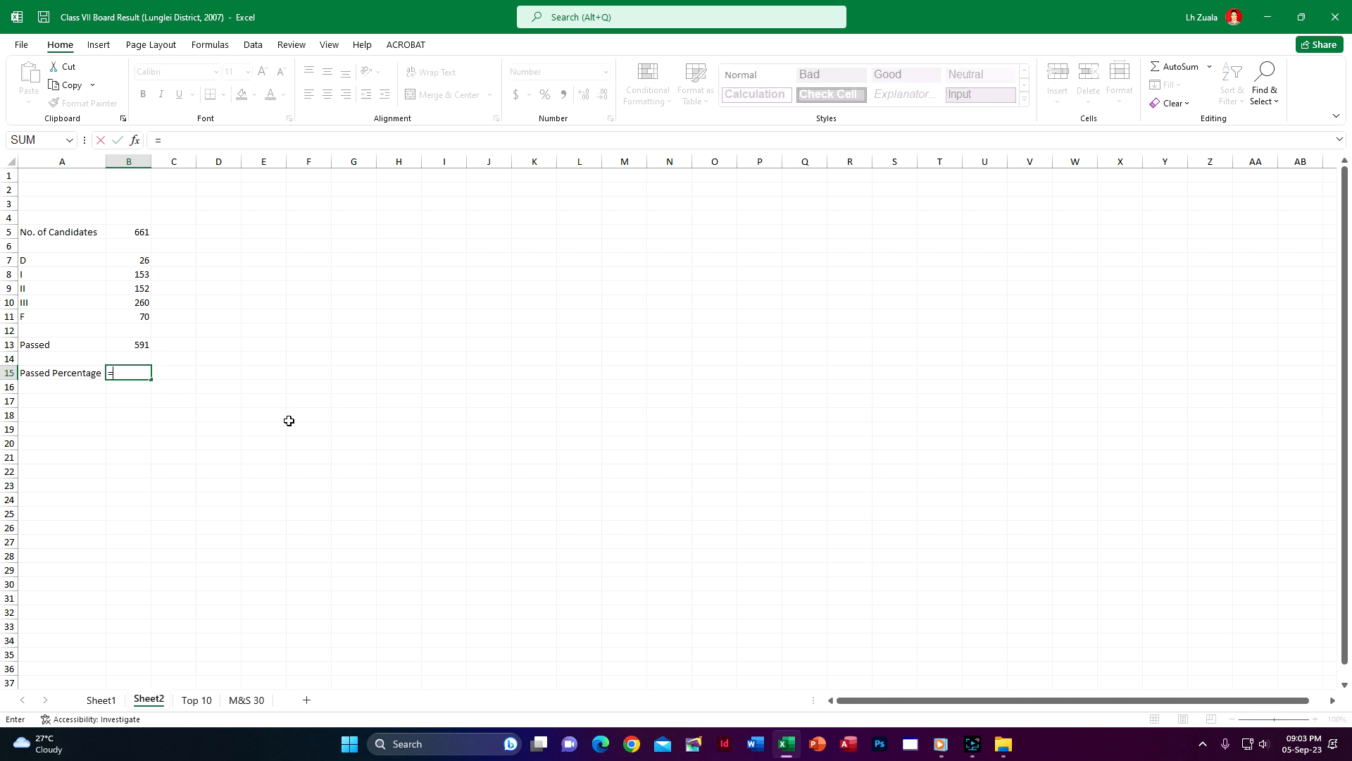
left_click(135, 342)
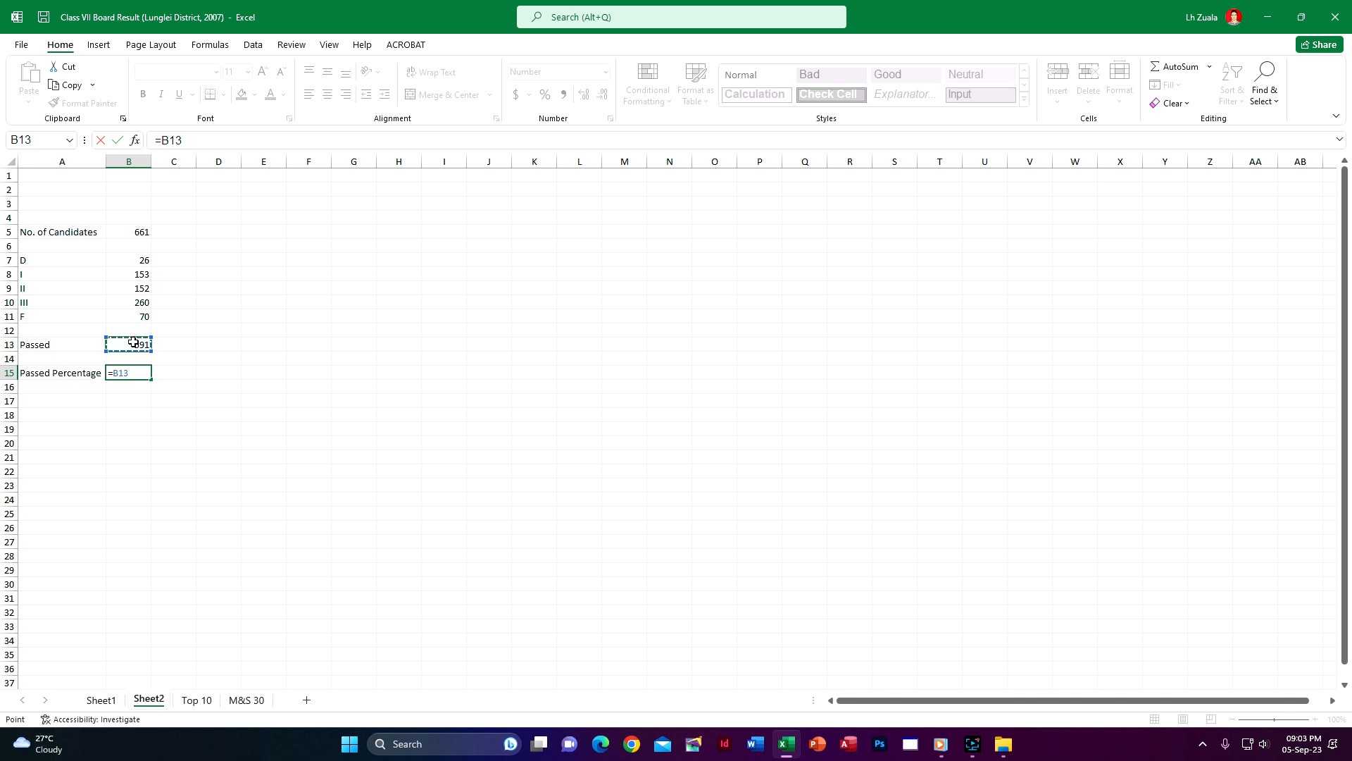
type("/")
left_click(141, 232)
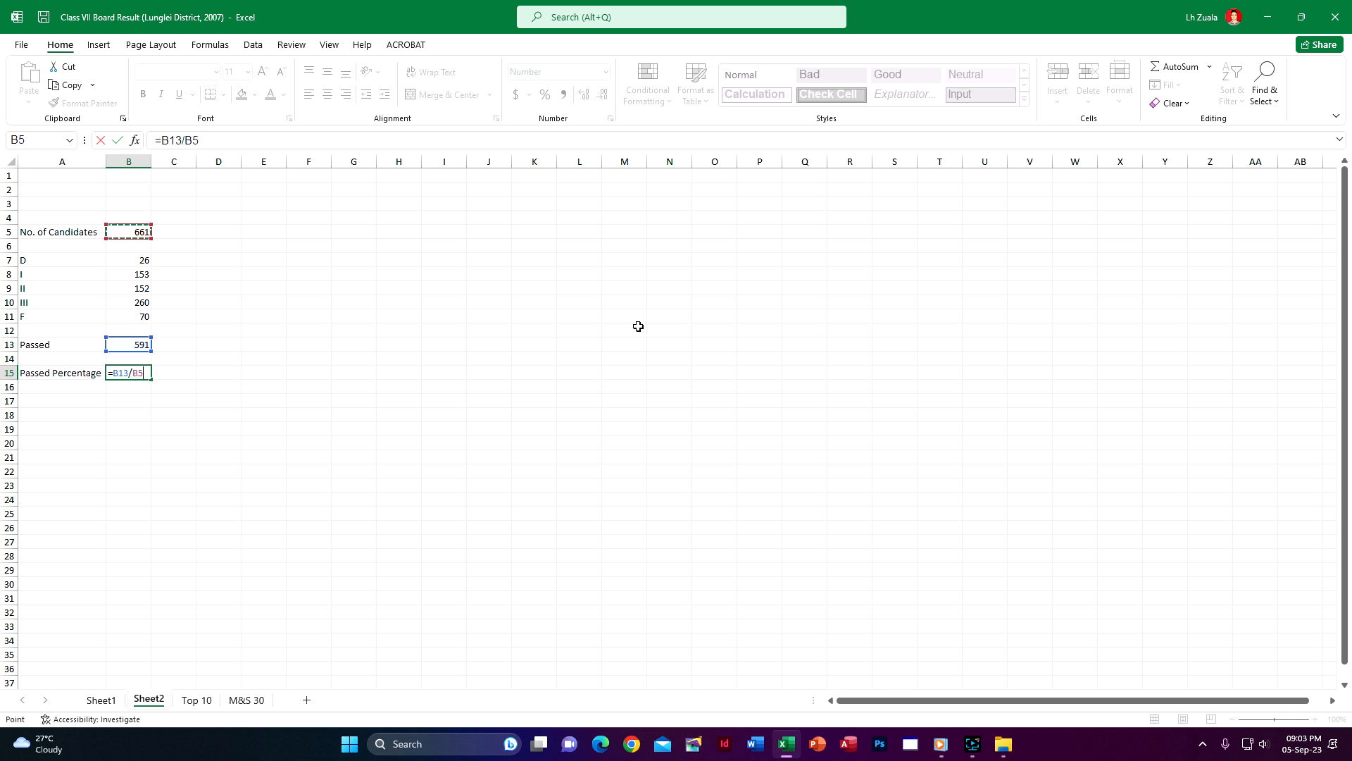
type("*100")
key("Return")
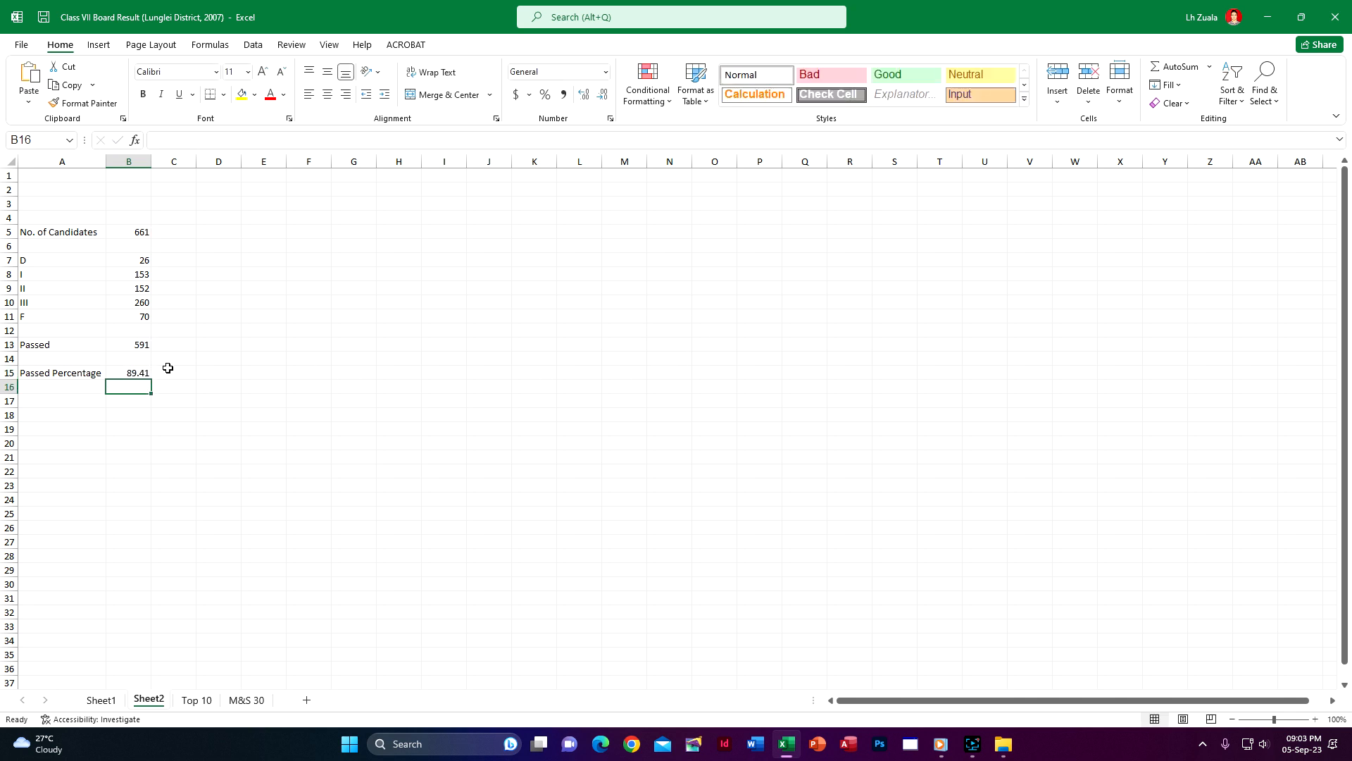
Reduce the passed percentage in B15 to one decimal place and apply the custom number format 0.0\%
left_click(134, 370)
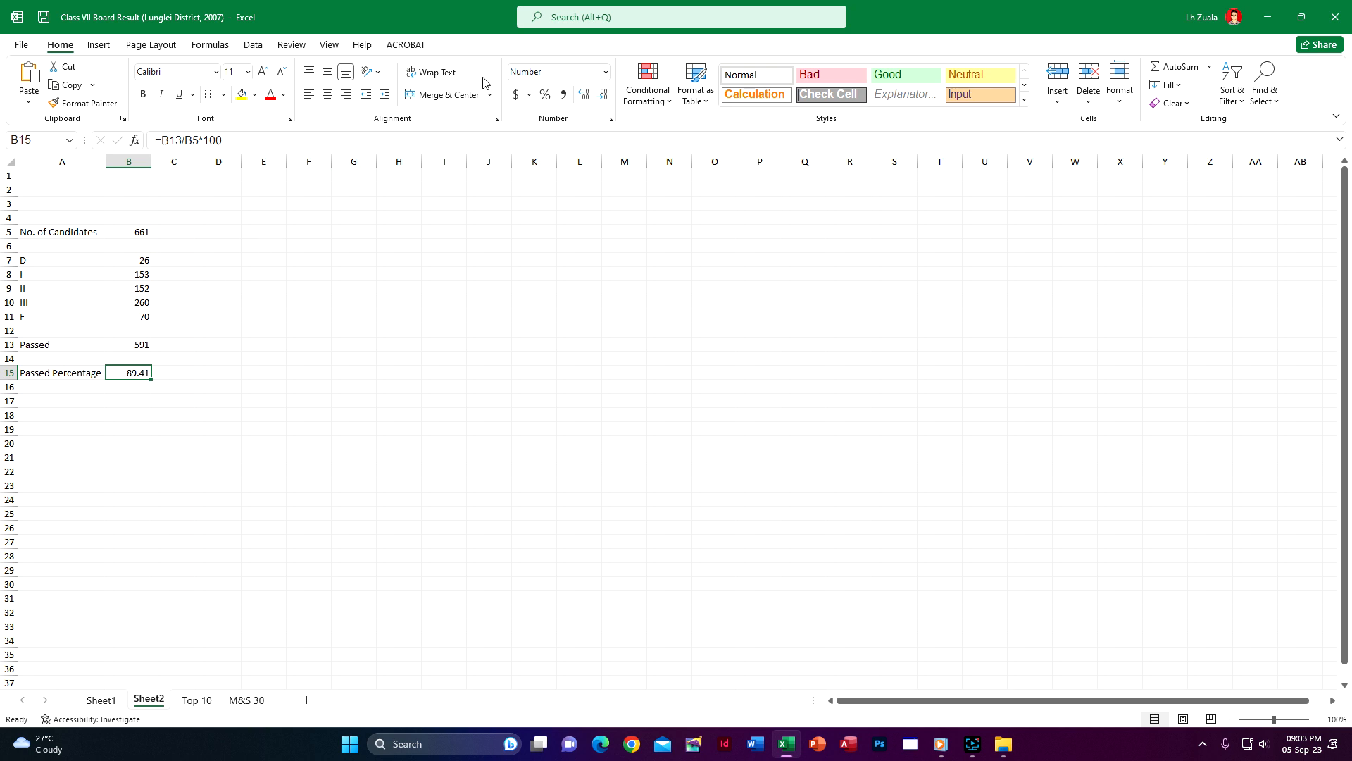
left_click(604, 96)
left_click(289, 119)
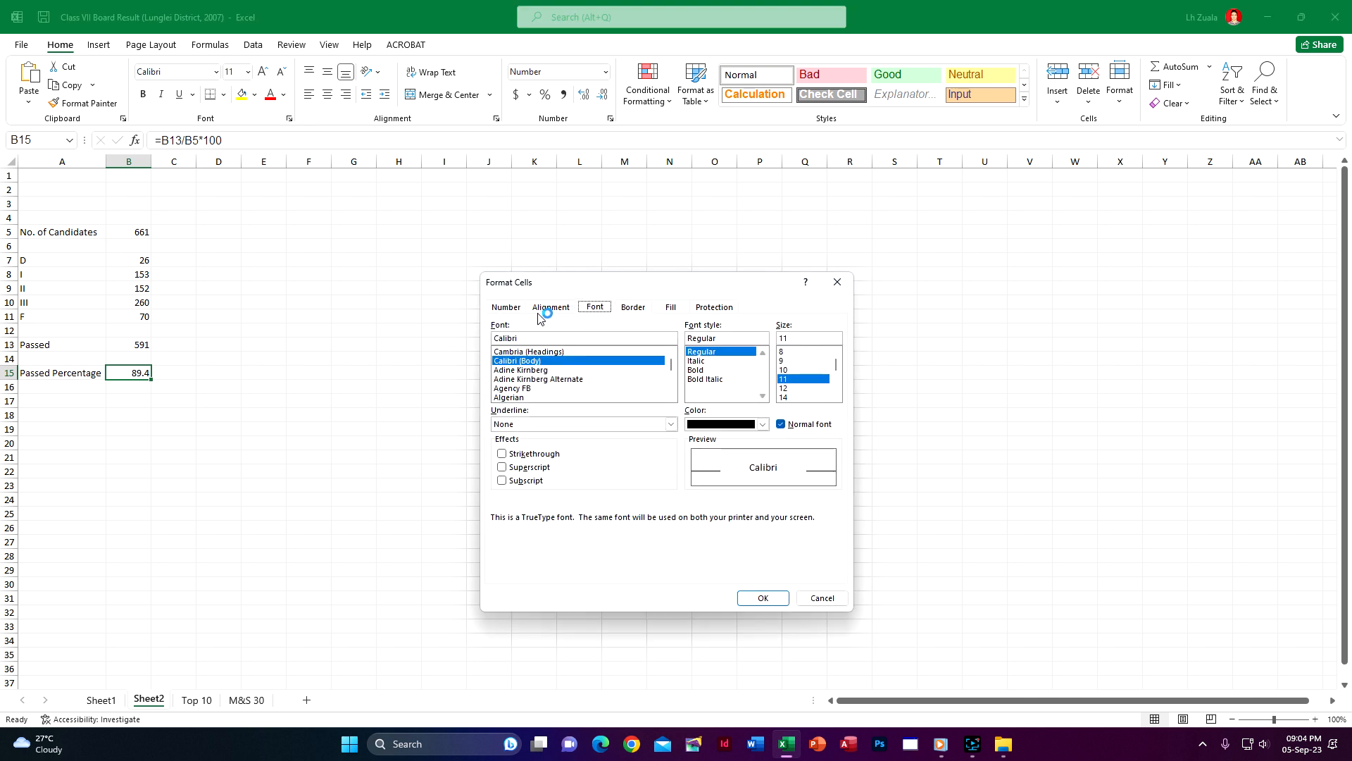
left_click(514, 309)
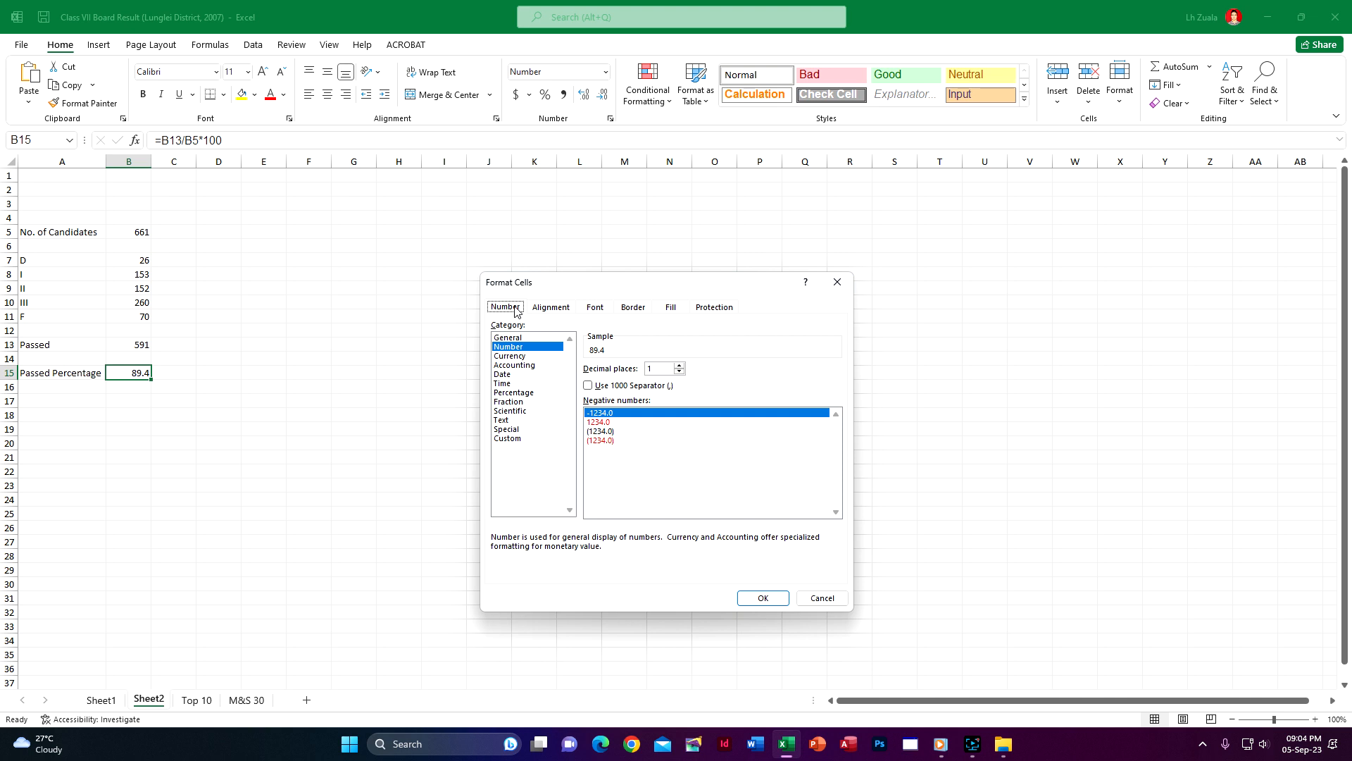
left_click(515, 439)
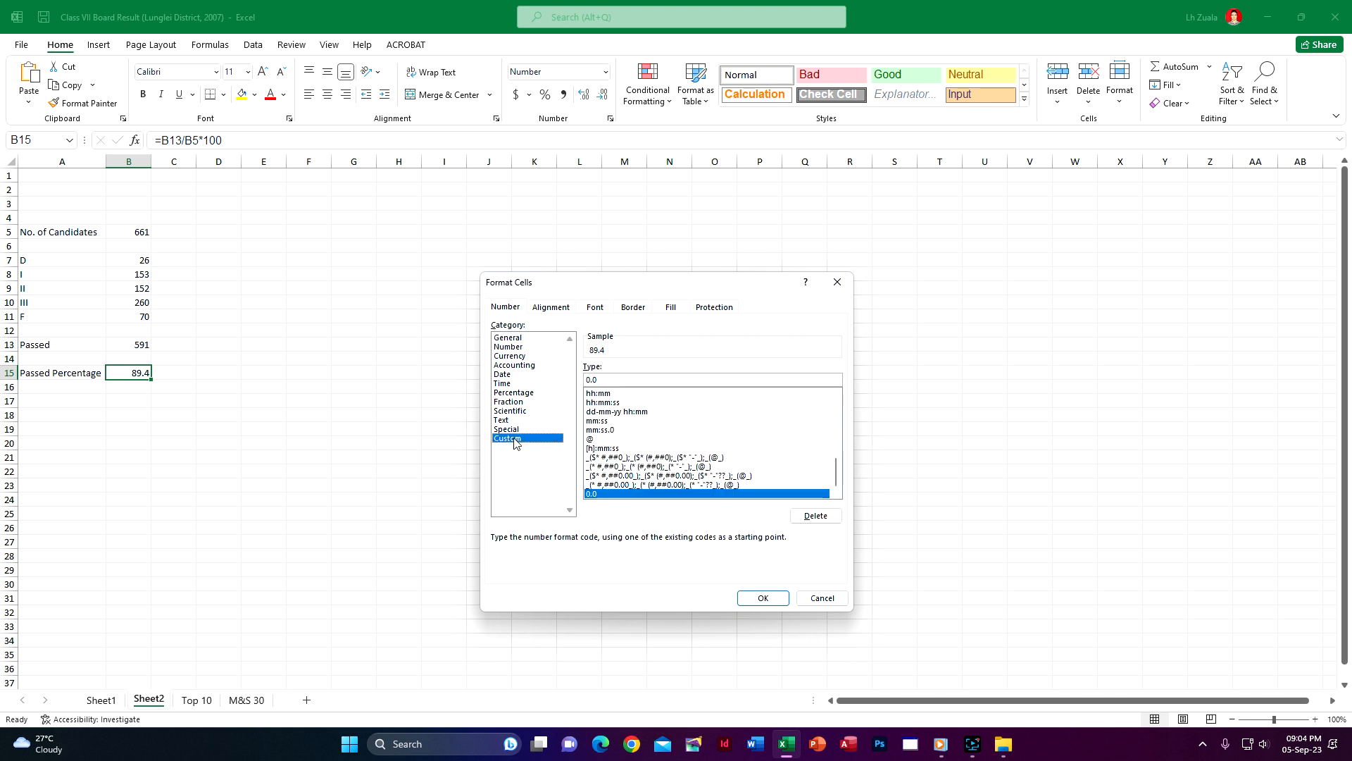
left_click(607, 382)
type("\\%")
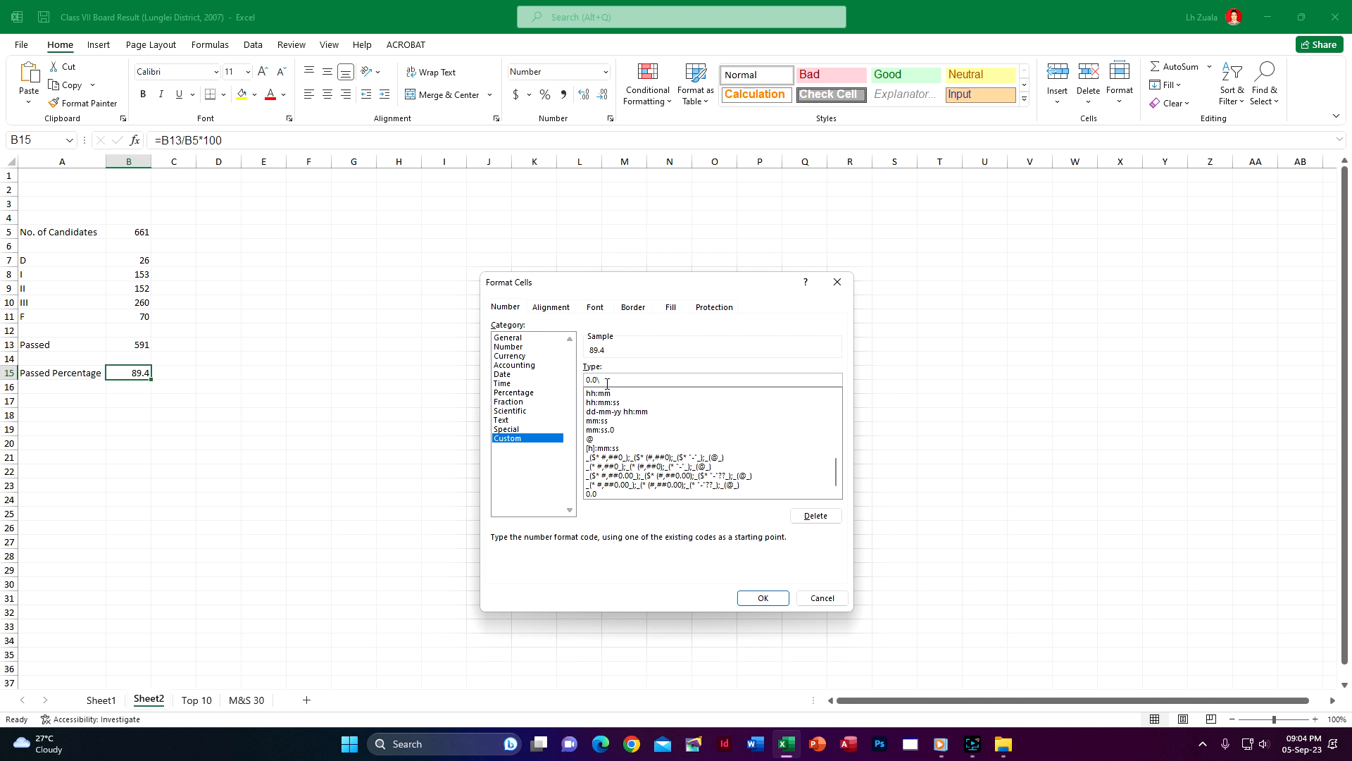
left_click(752, 595)
left_click(130, 426)
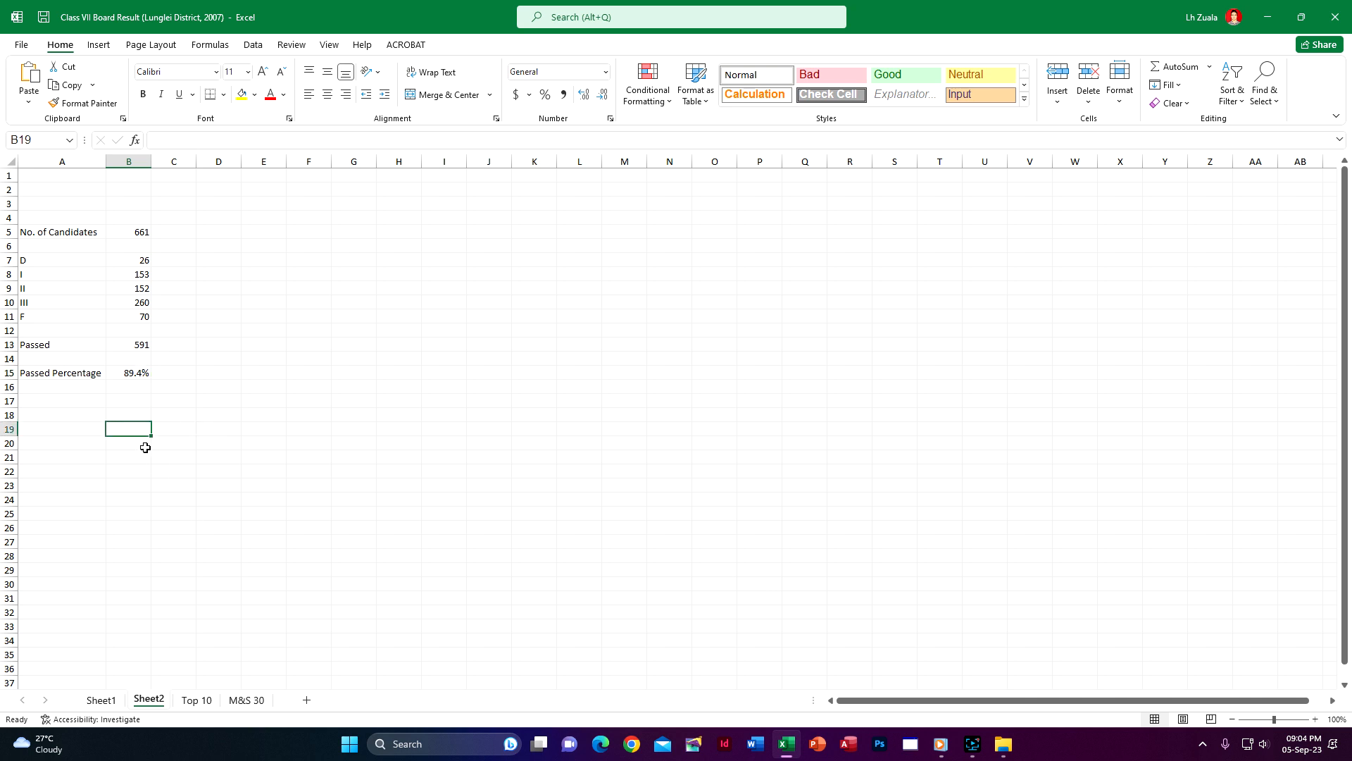
left_click(136, 375)
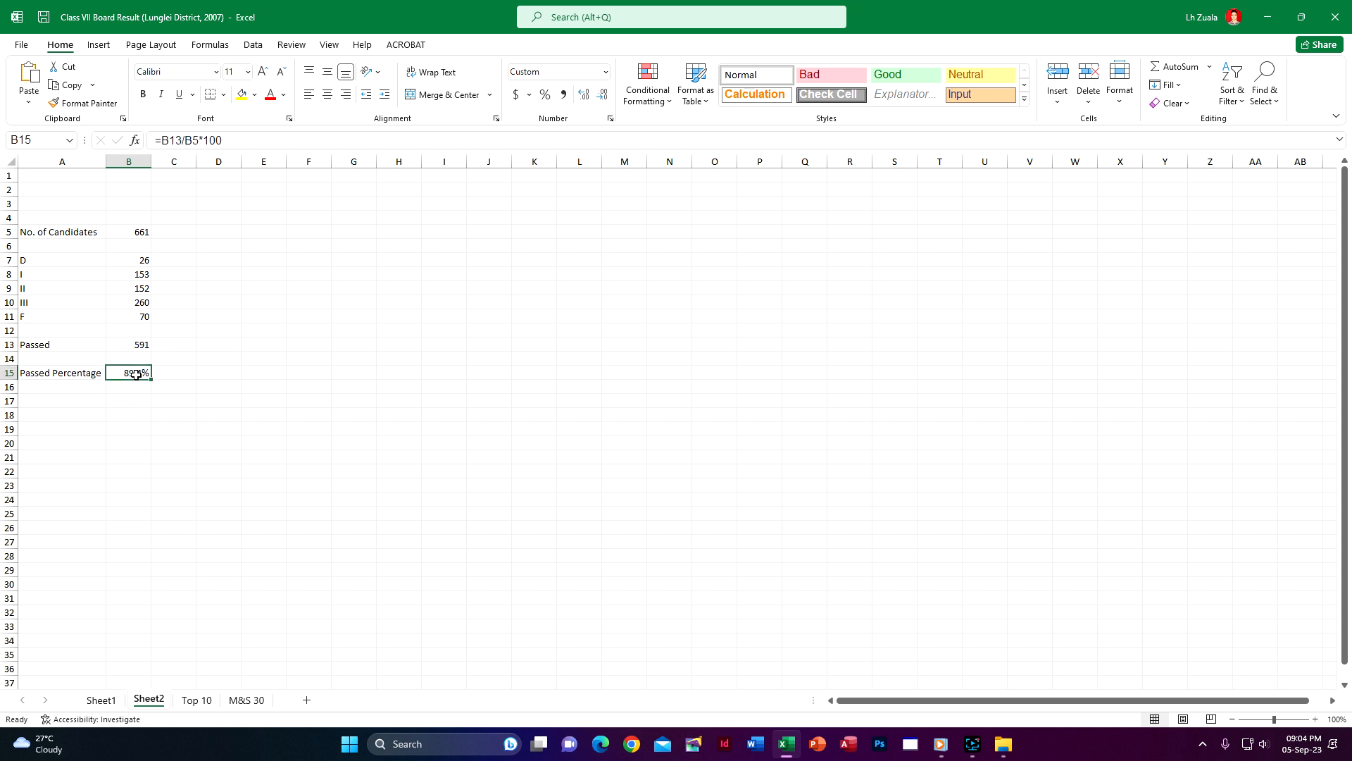
Turn on filtering for the header row of Sheet1 and open the filter options of the division column P
left_click(196, 700)
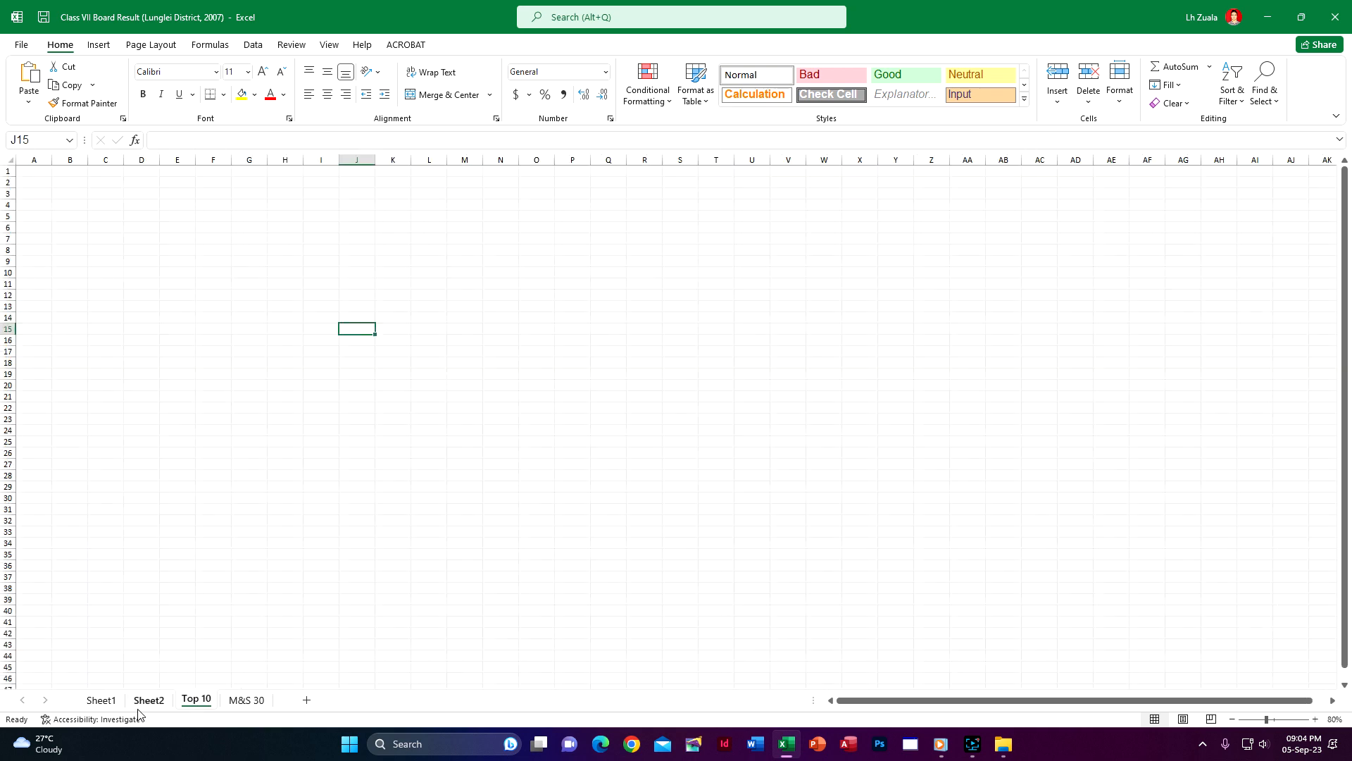
left_click(110, 704)
scroll(464, 470, "up", 9)
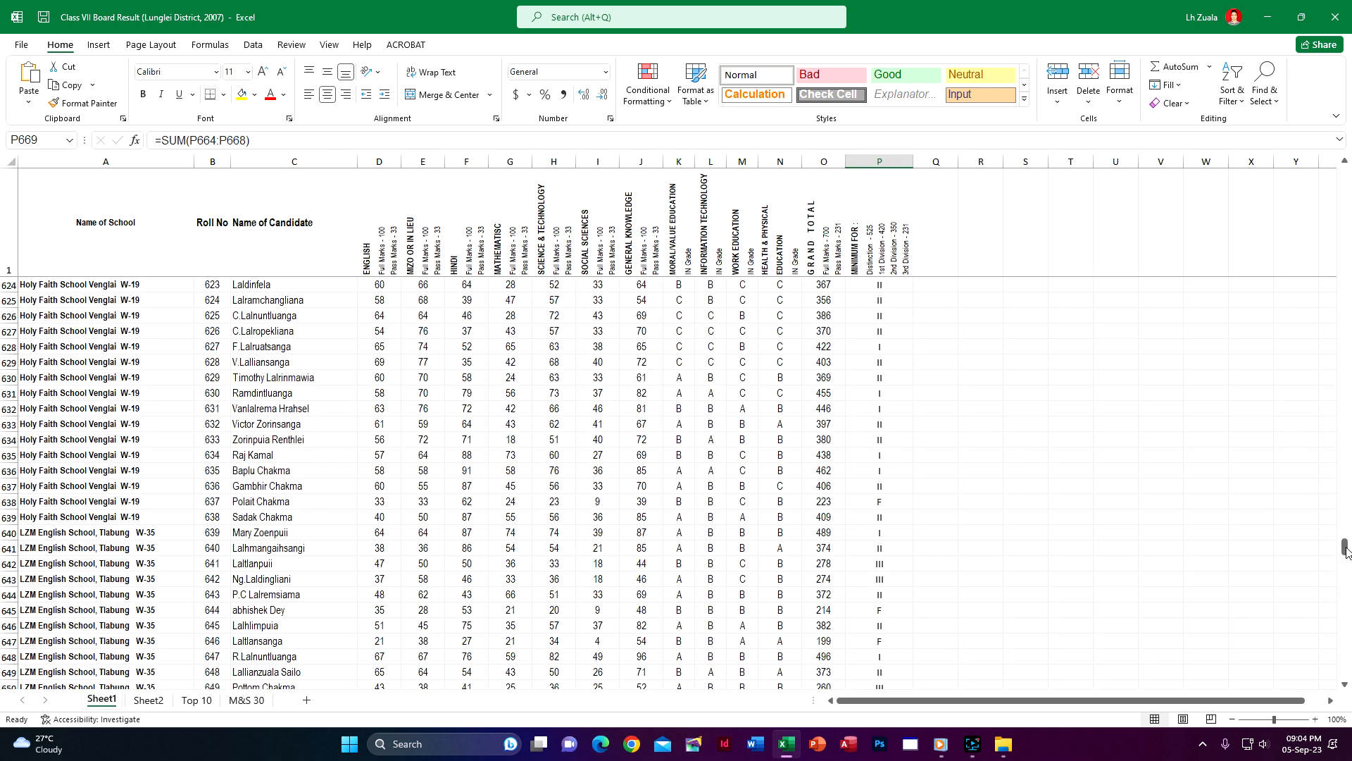
left_click_drag(1346, 547, 1347, 173)
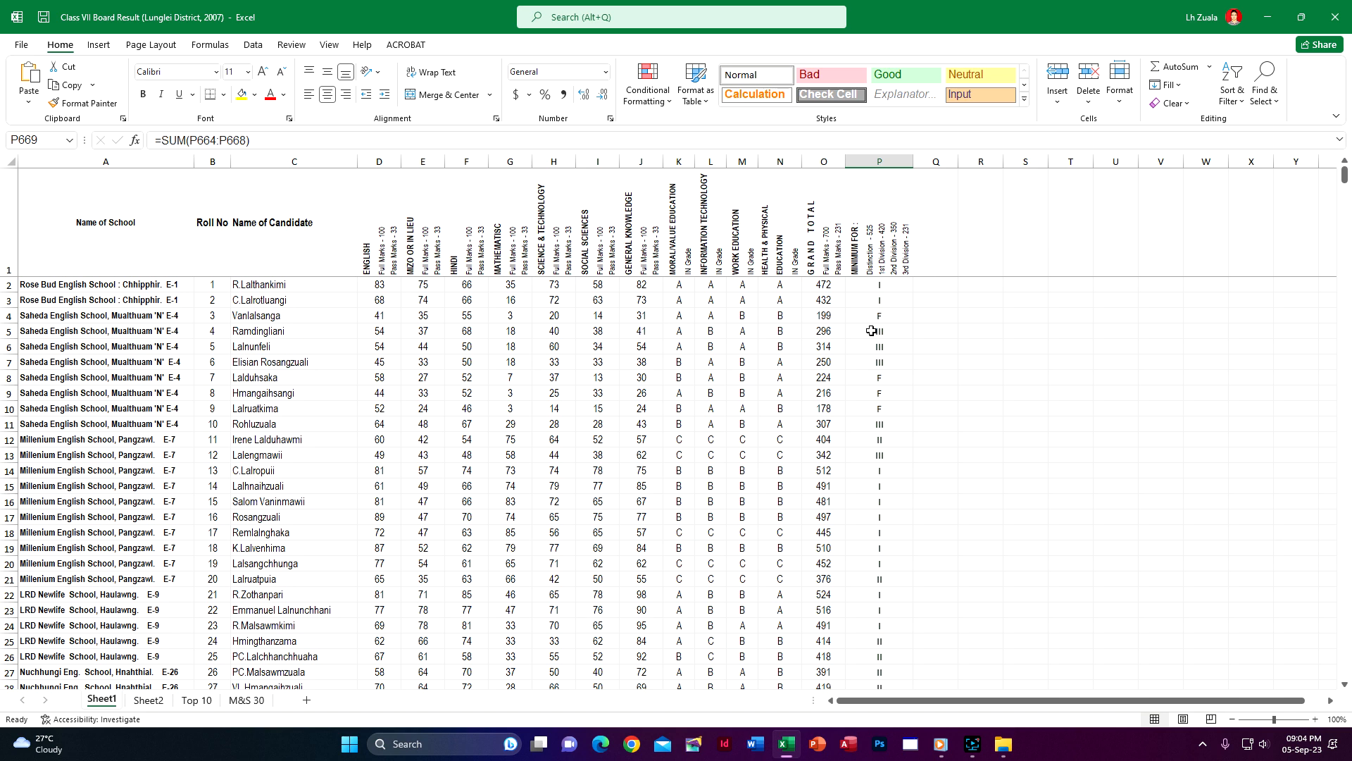
left_click(855, 258)
left_click(253, 45)
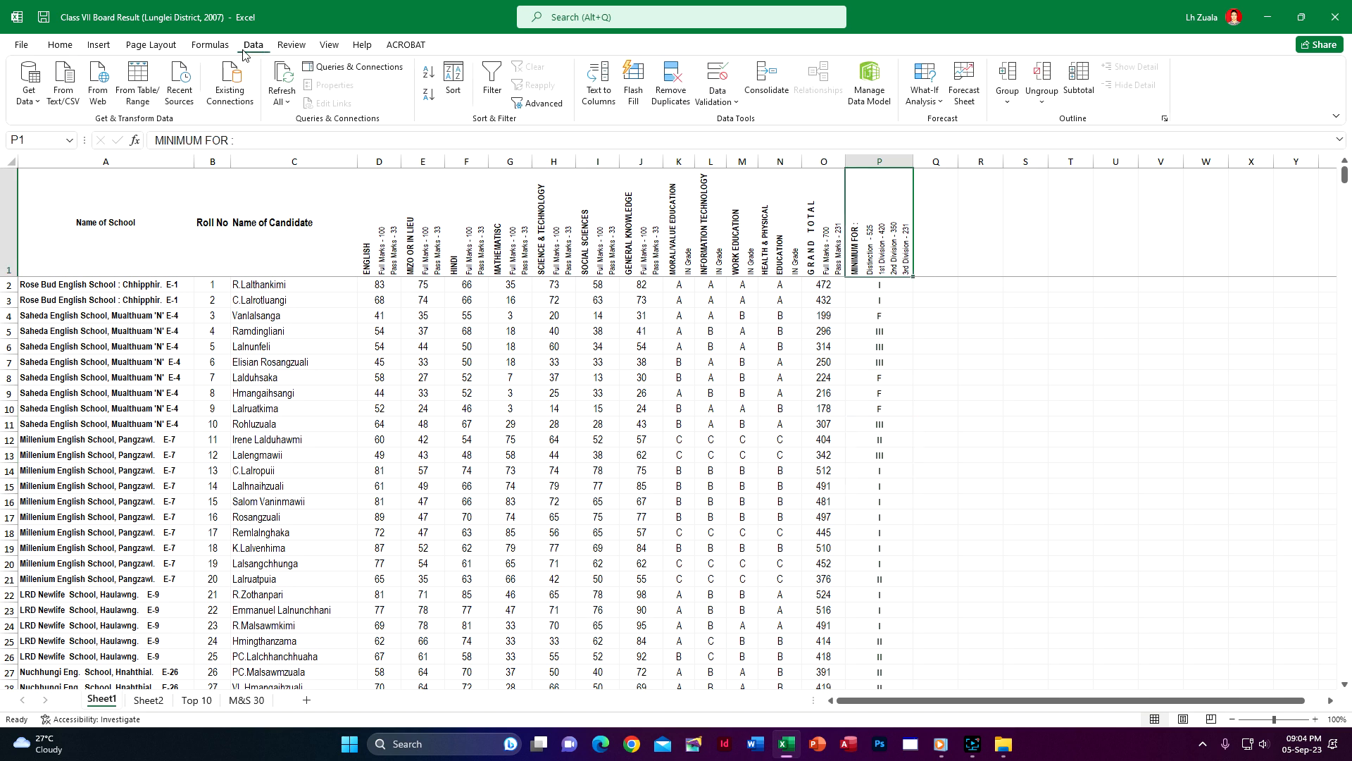
left_click(491, 88)
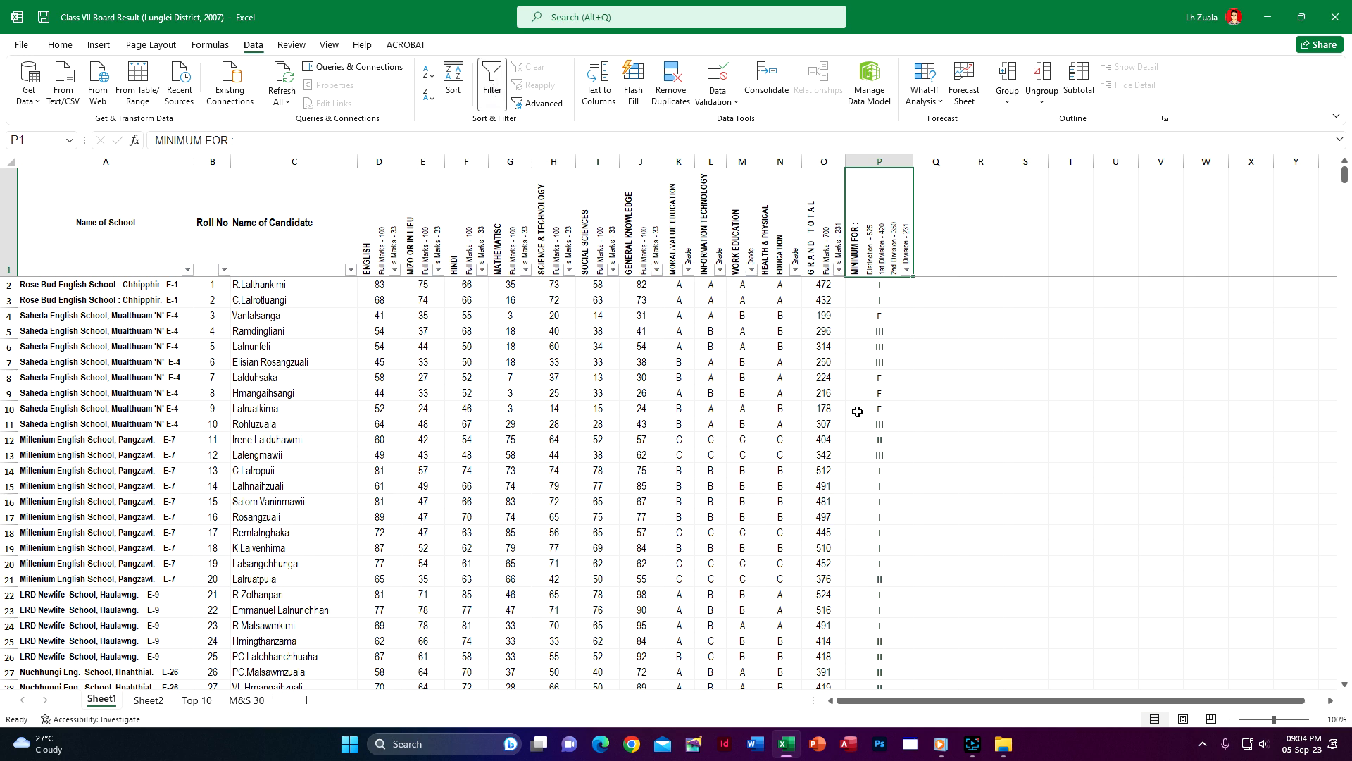
left_click(906, 270)
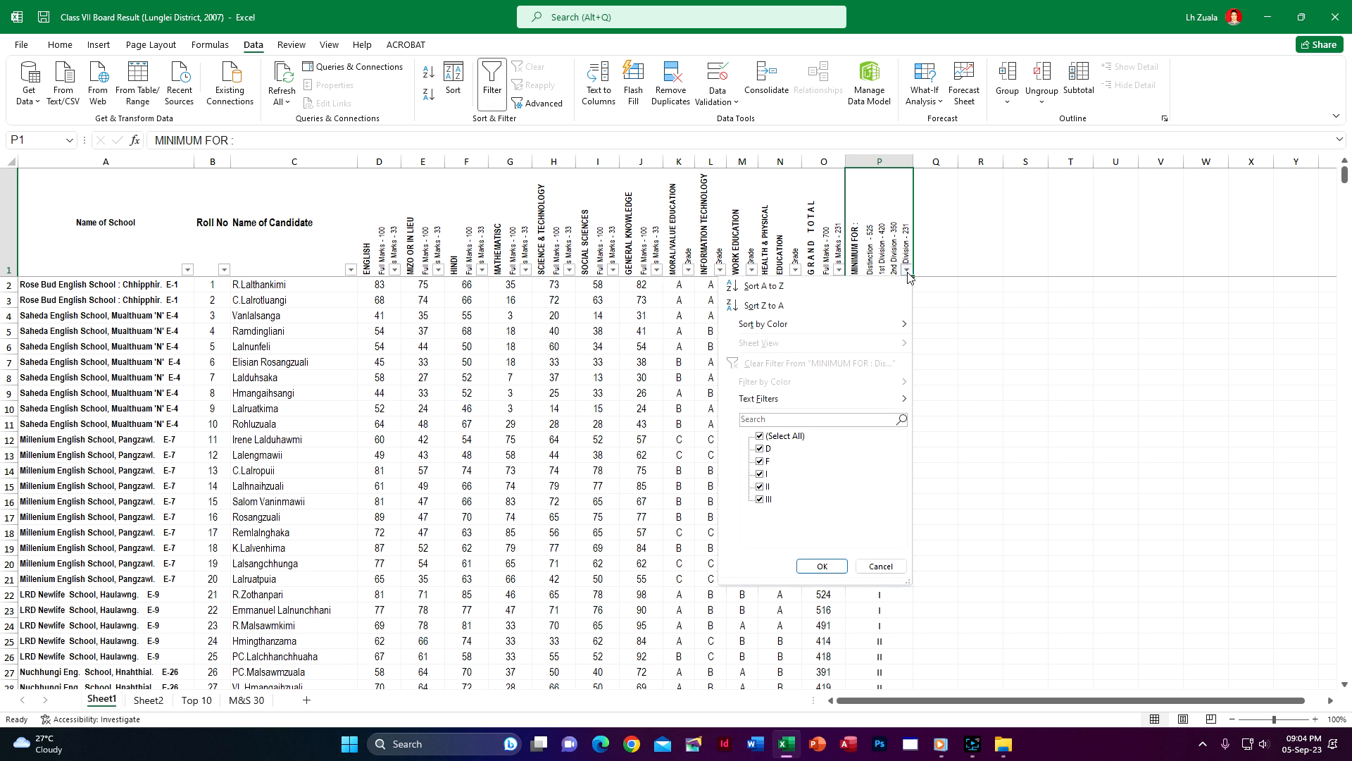
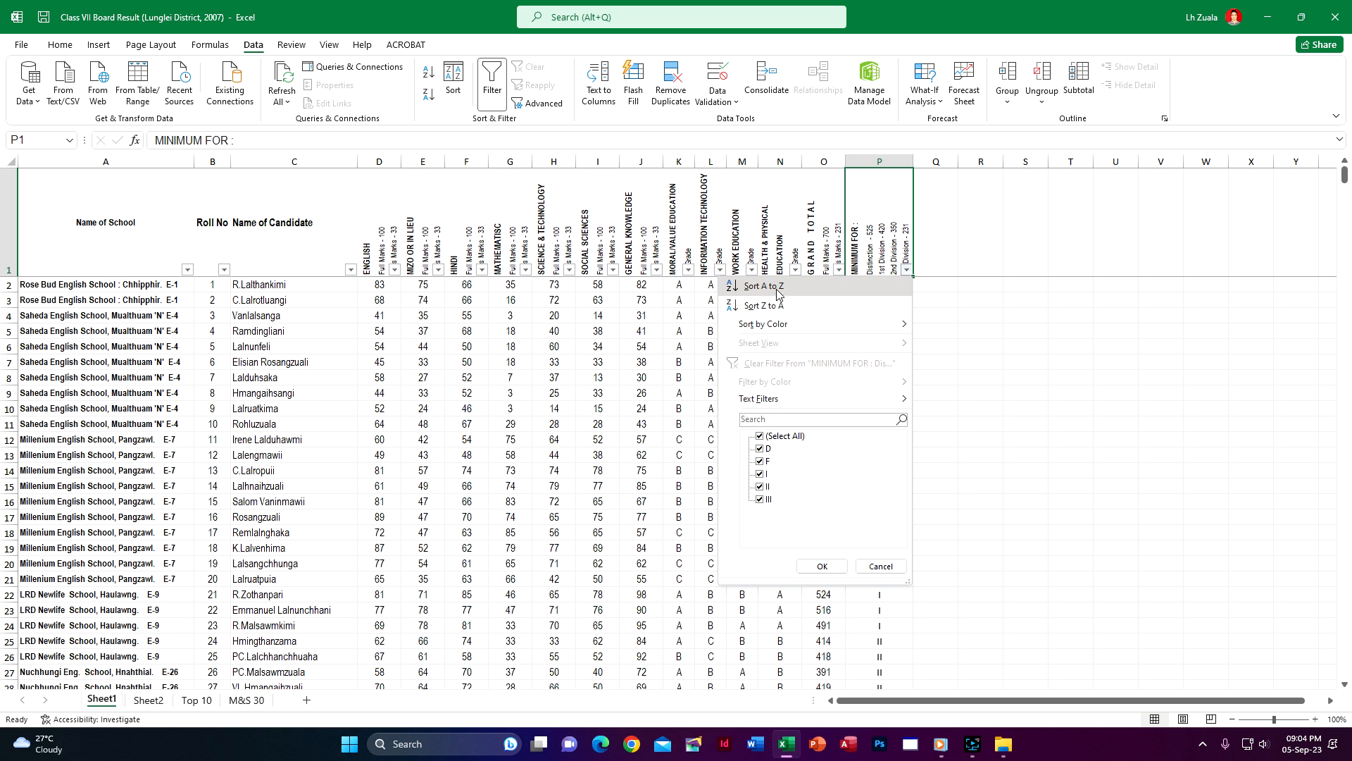
Sort the Sheet1 candidates by division from A to Z and by grand total from largest to smallest
left_click(768, 286)
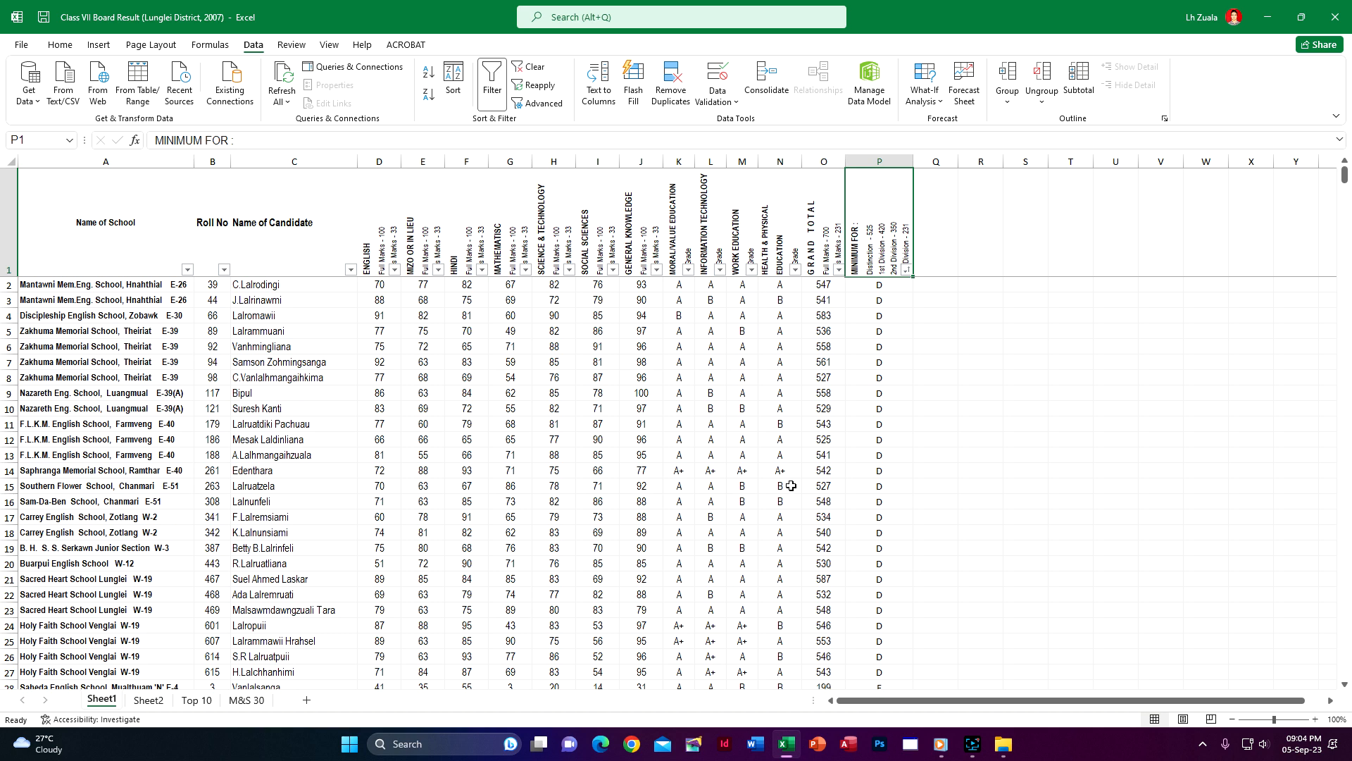
left_click(838, 270)
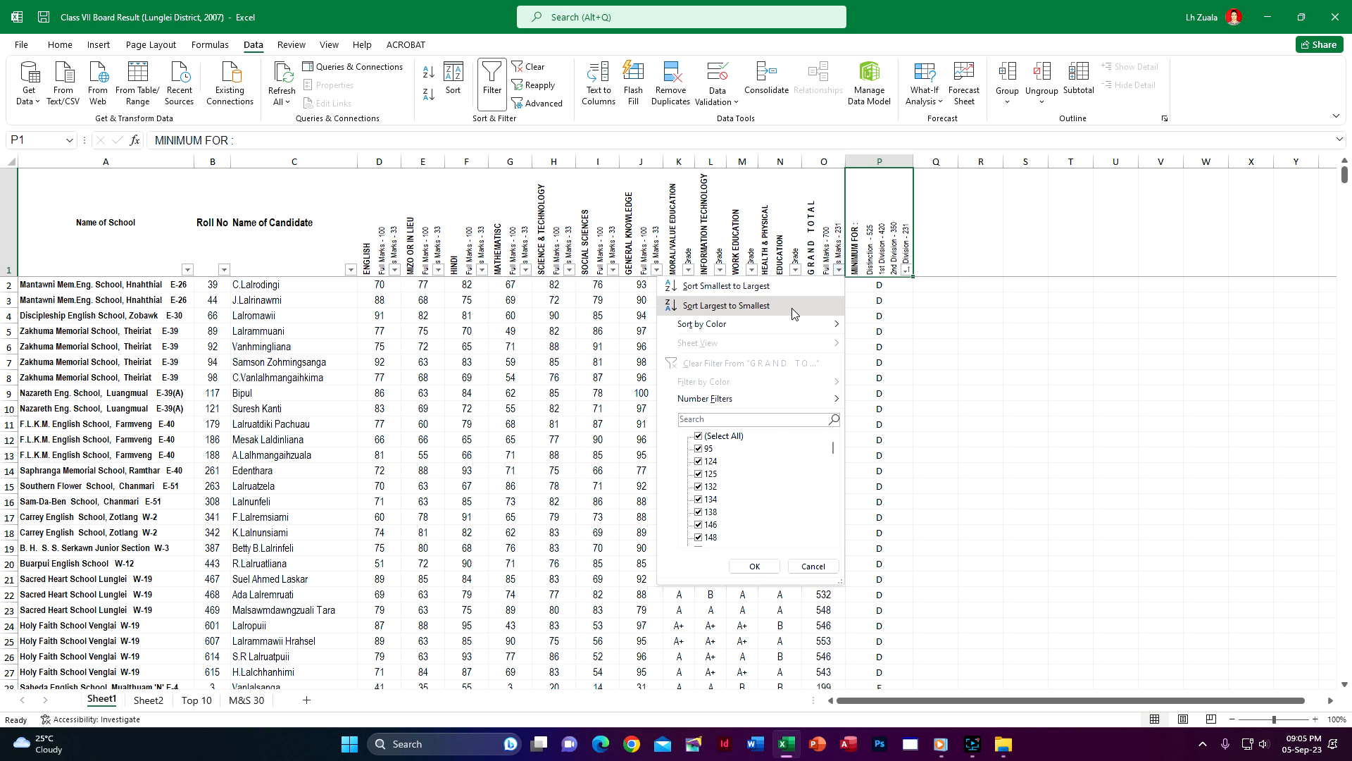
left_click(910, 315)
left_click(898, 301)
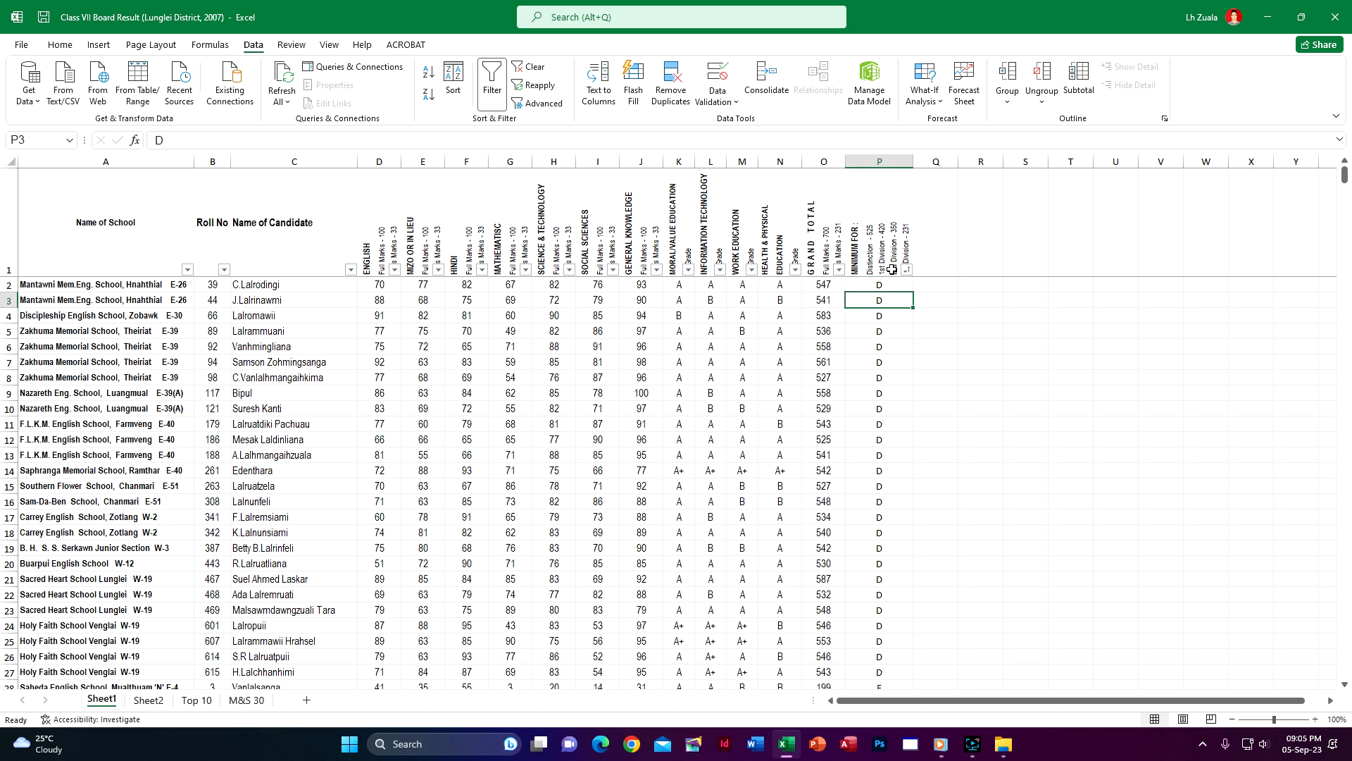
left_click(866, 245)
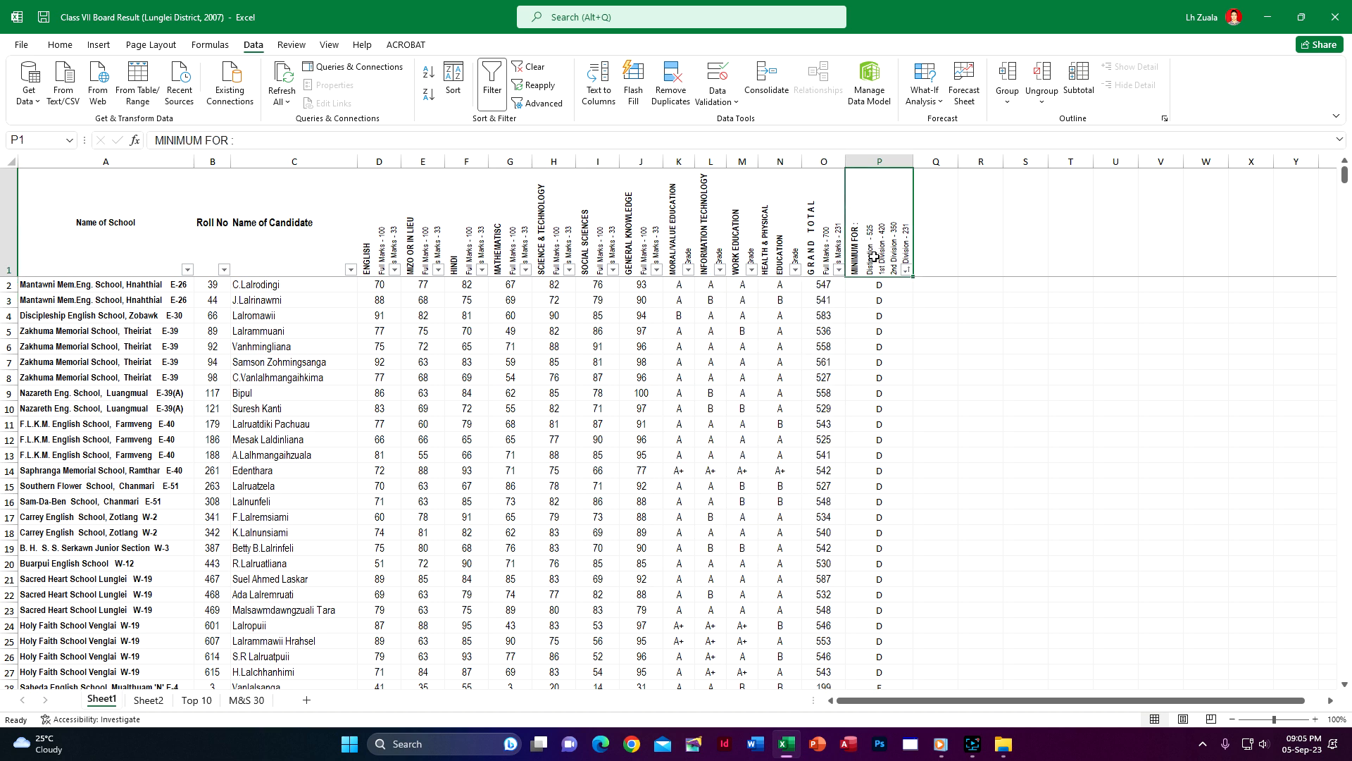
left_click(838, 271)
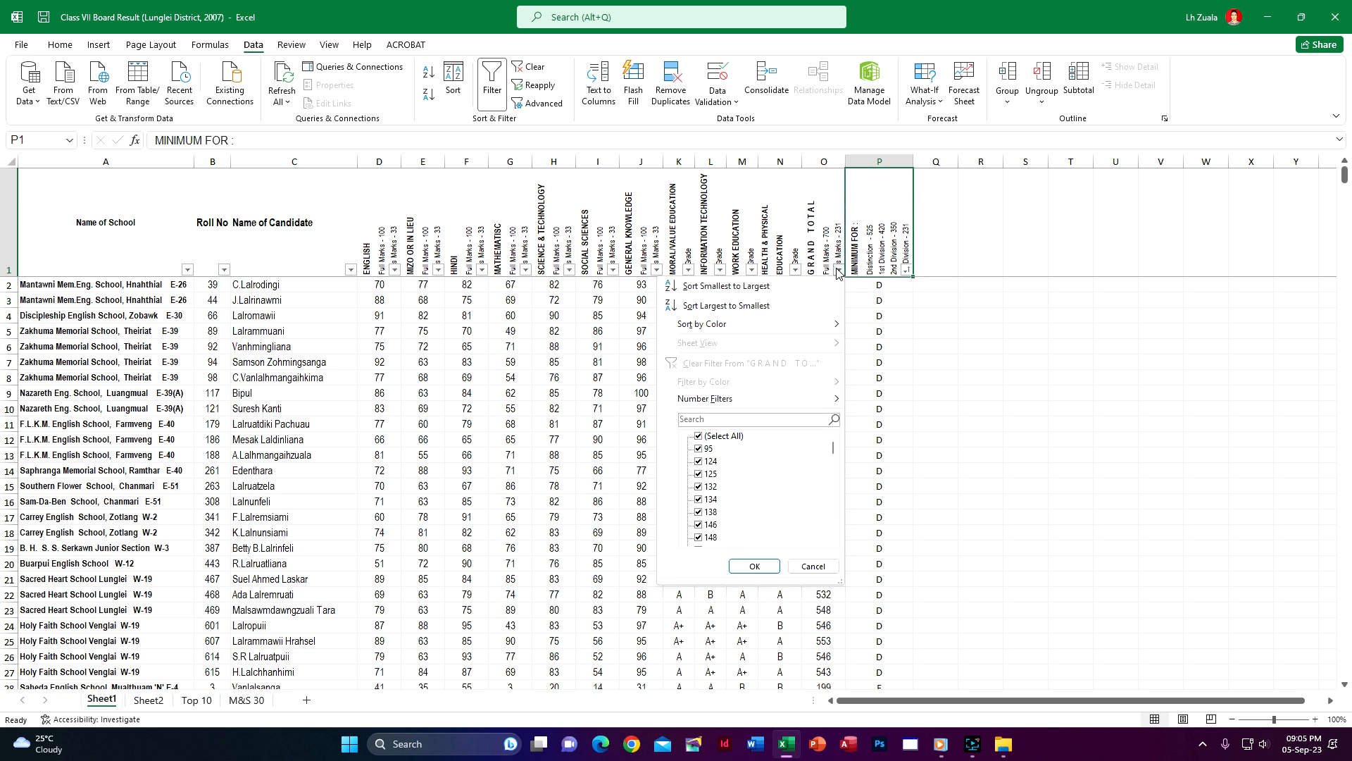
left_click(741, 308)
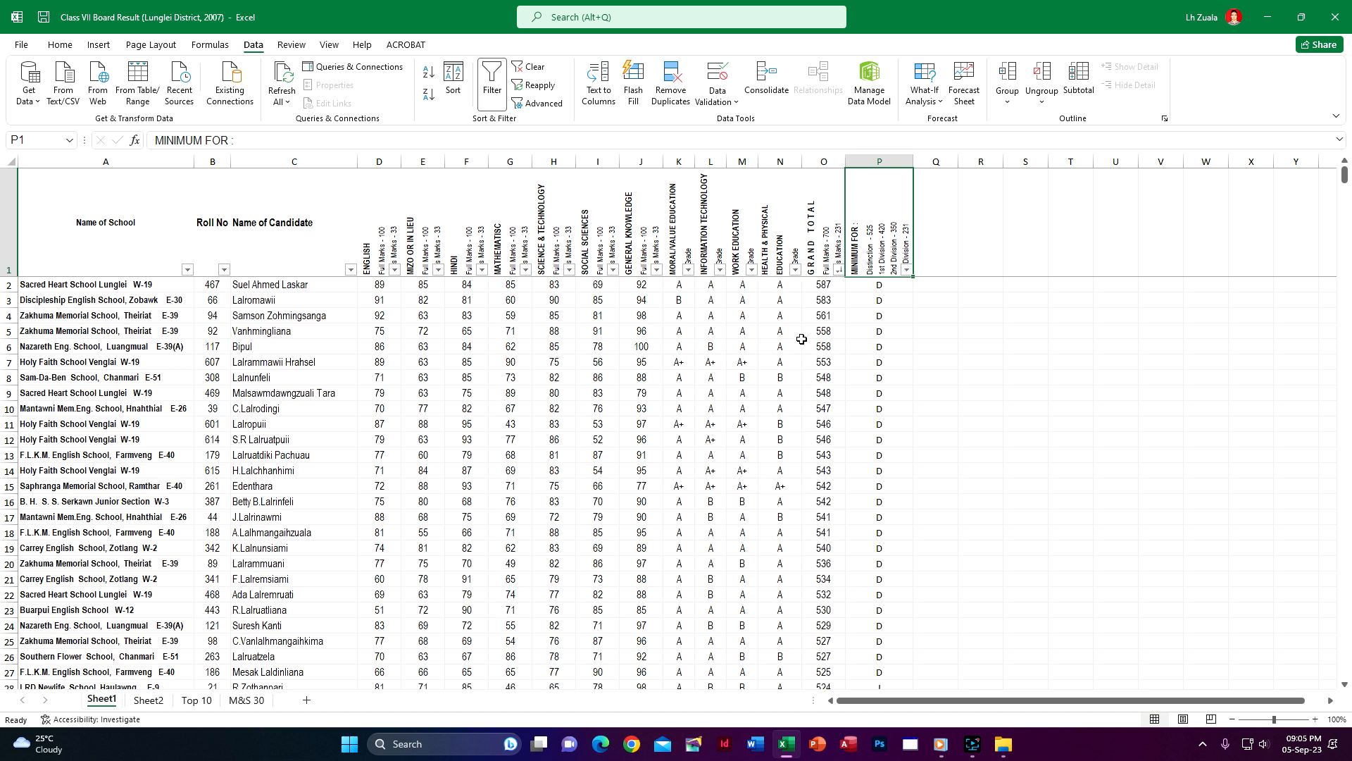
Copy the header row and the ten highest-scoring candidates, A1:P11, from Sheet1
left_click(76, 287)
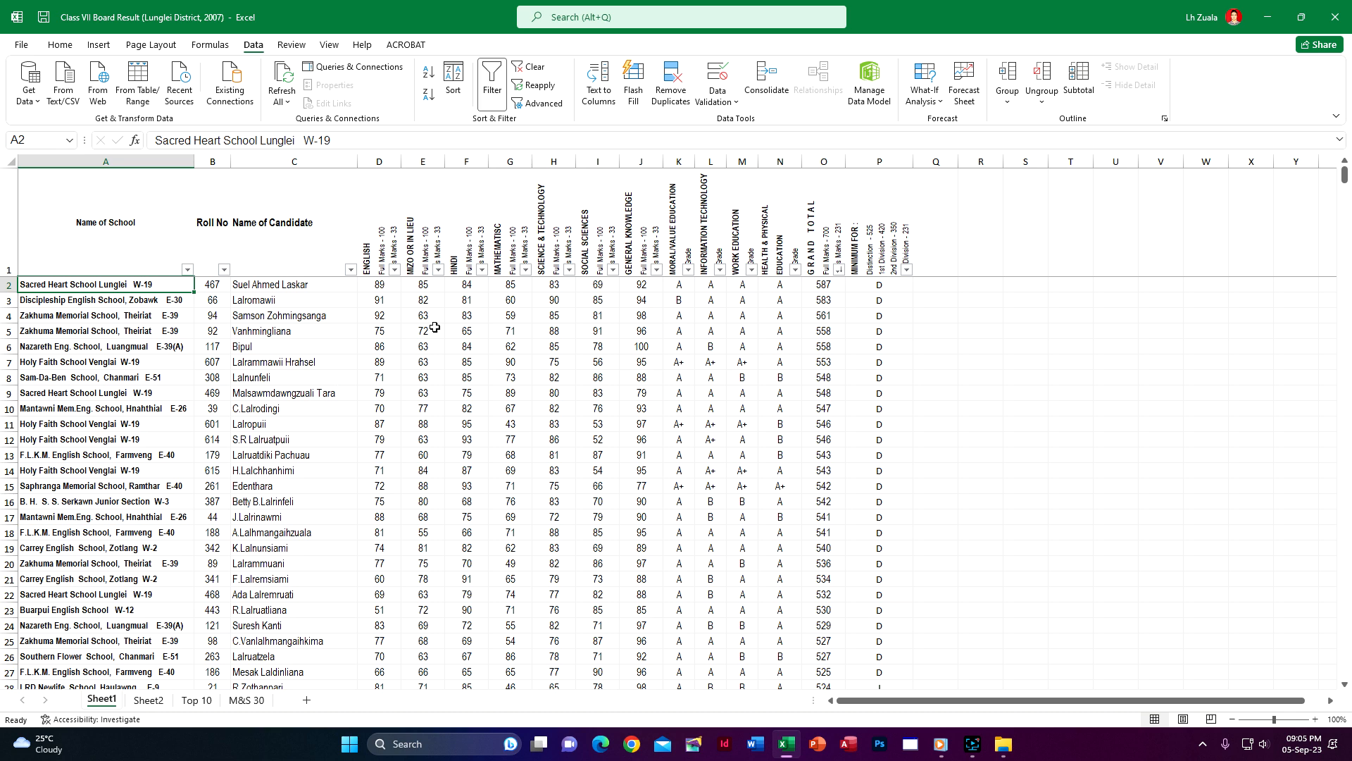
left_click_drag(32, 215, 59, 421)
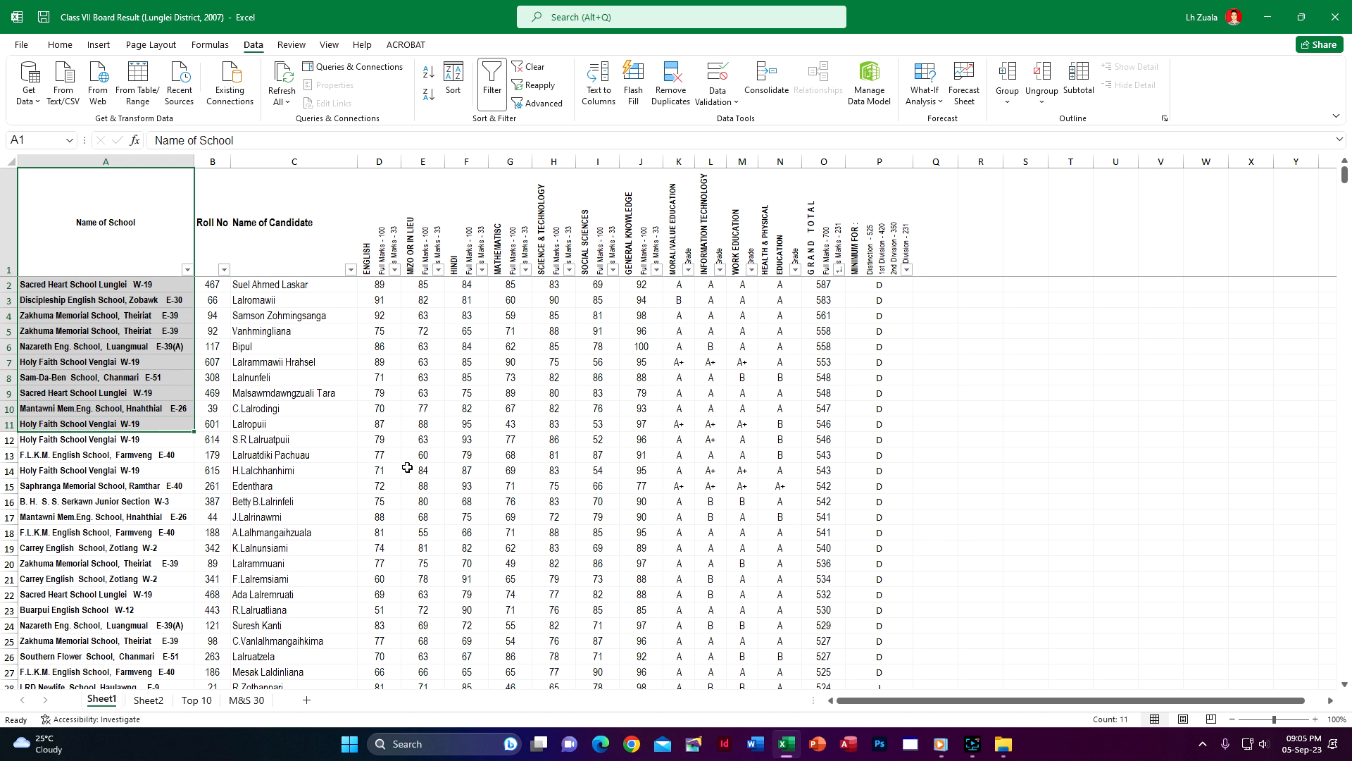
key("ctrl+shift+Right")
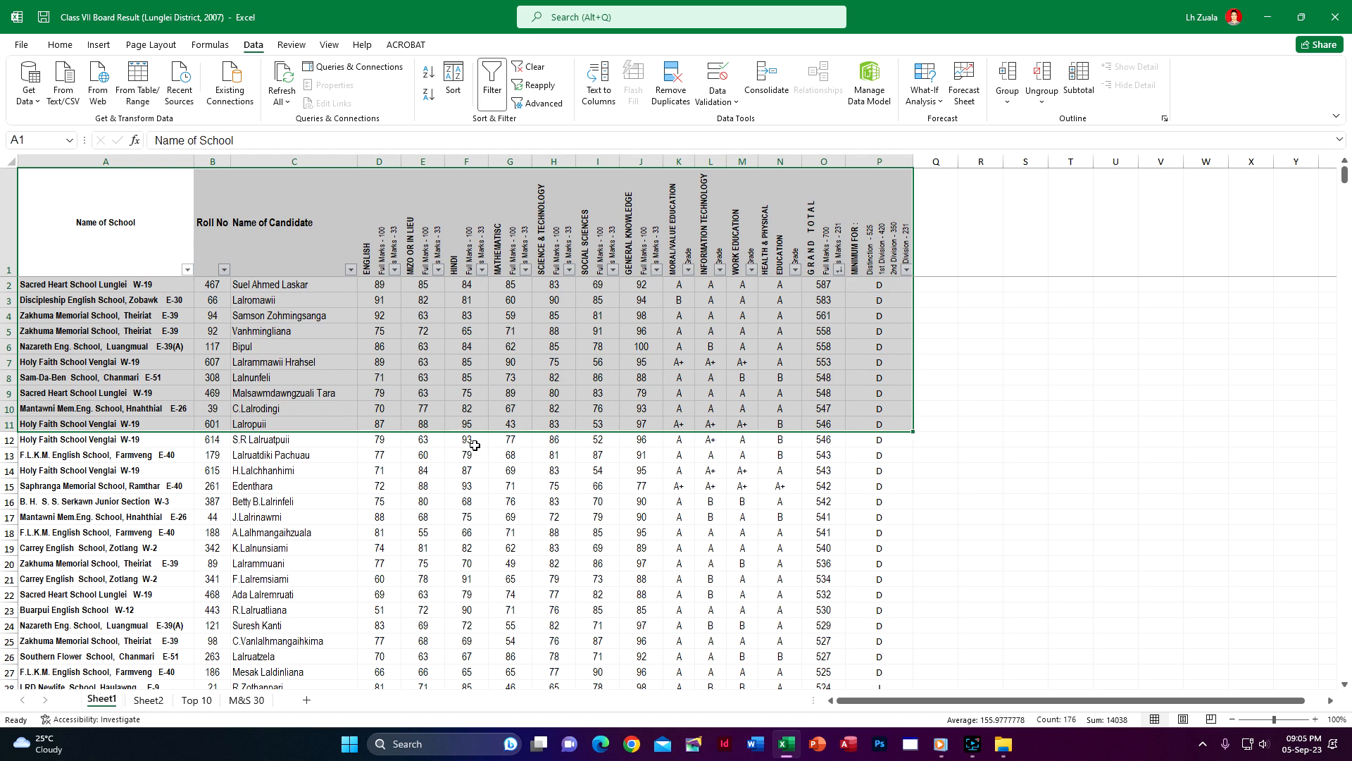
key("ctrl+c")
Paste the copied column widths and the copied rows at A1 of the Top 10 sheet
left_click(195, 700)
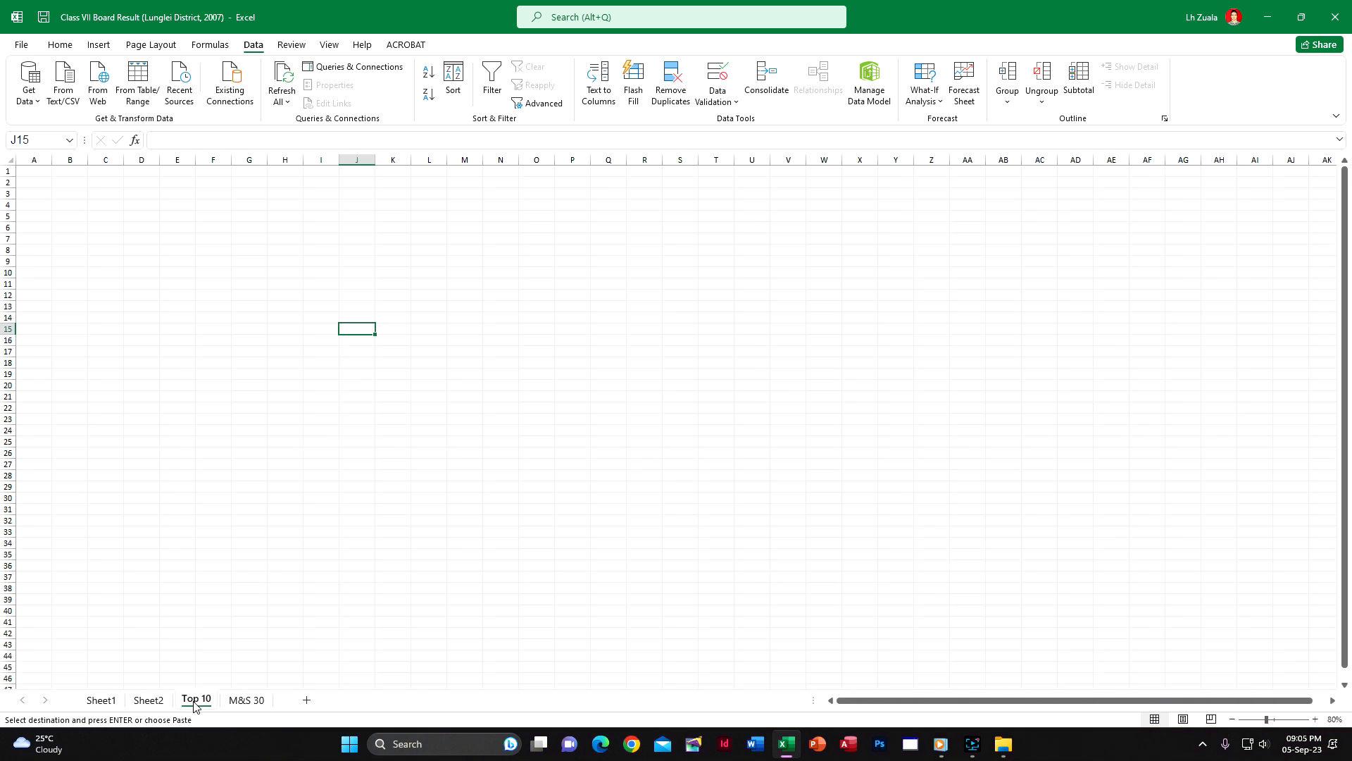
right_click(39, 172)
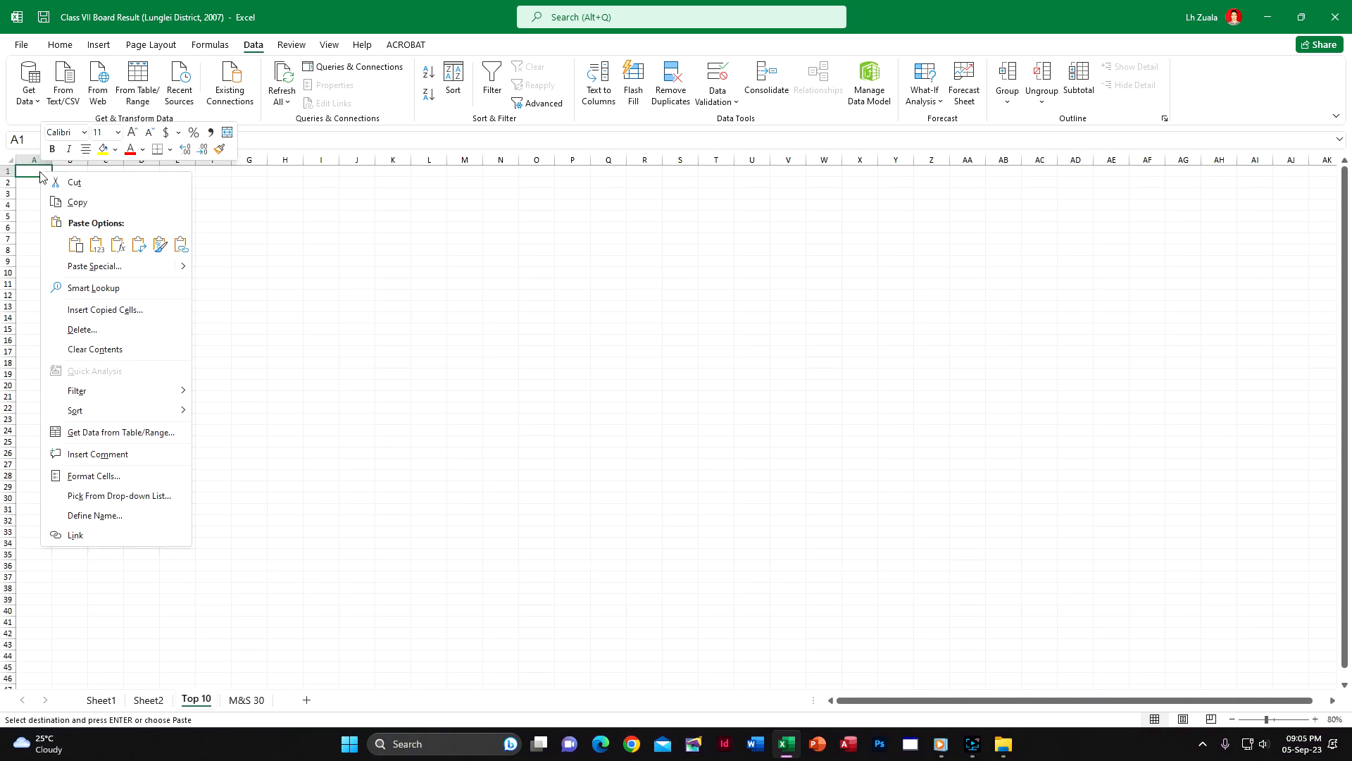
left_click(150, 270)
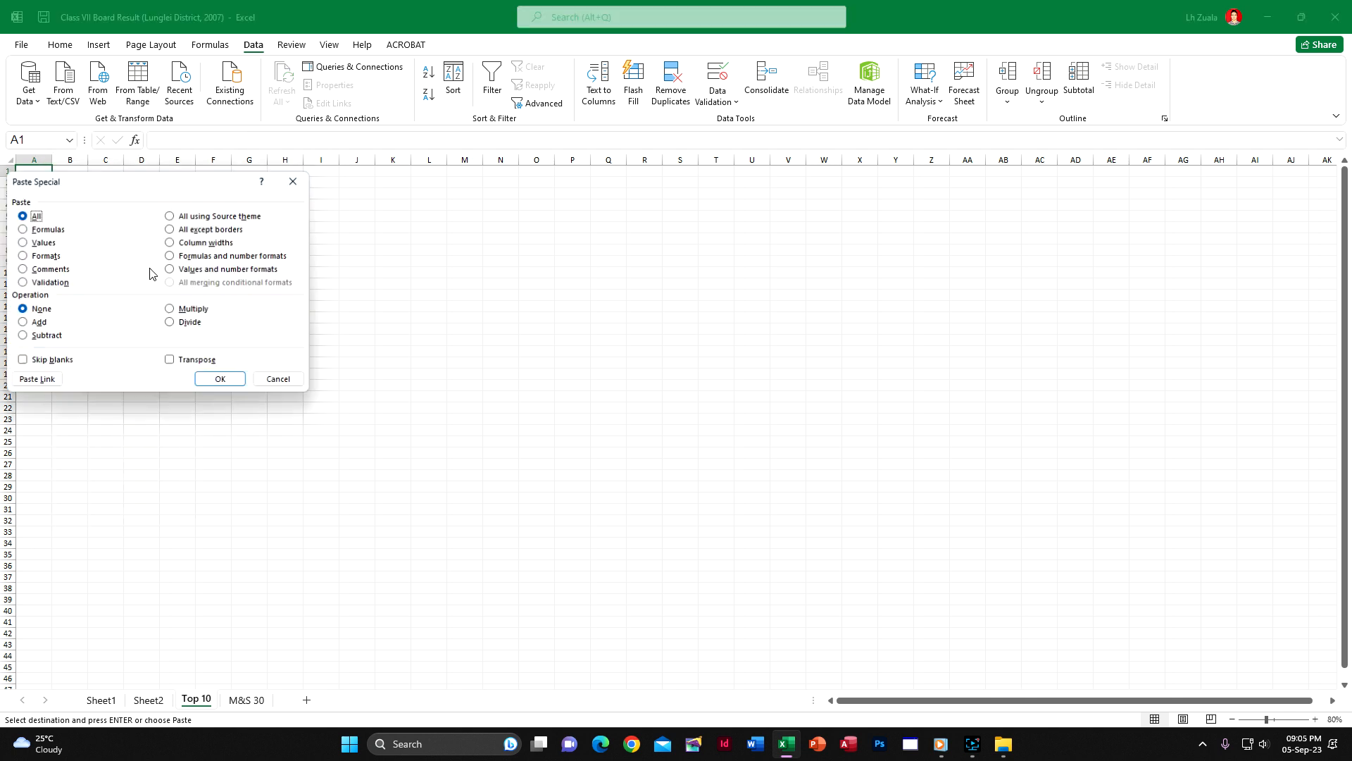
left_click(189, 243)
left_click(222, 381)
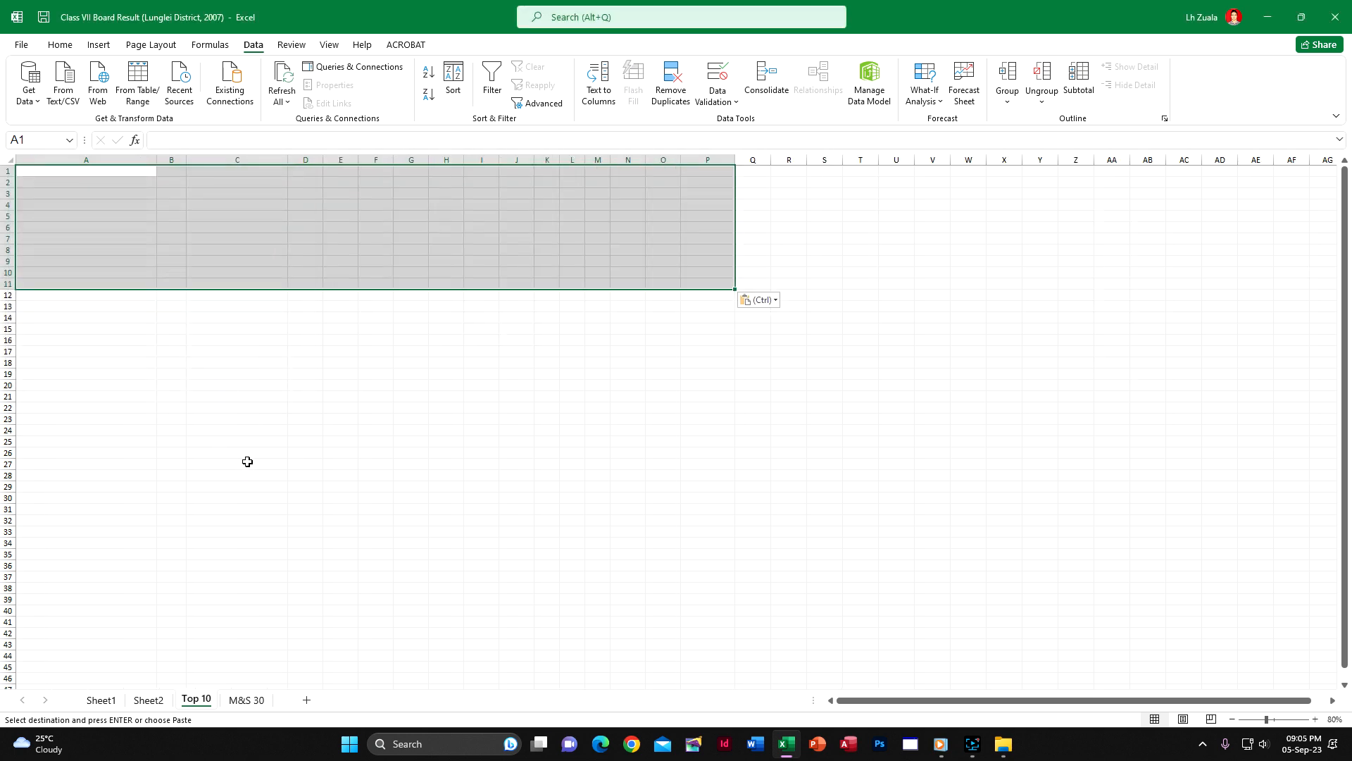
key("ctrl")
left_click(59, 45)
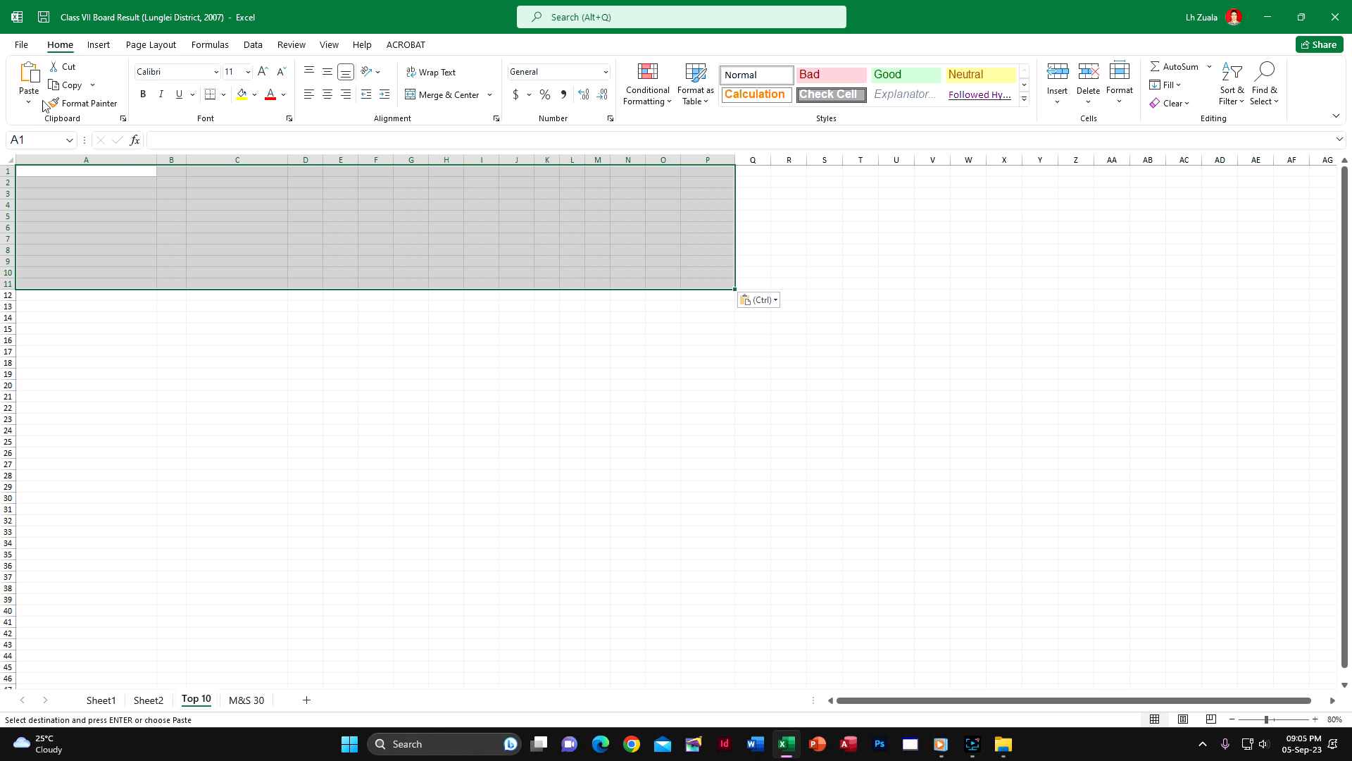
left_click(31, 76)
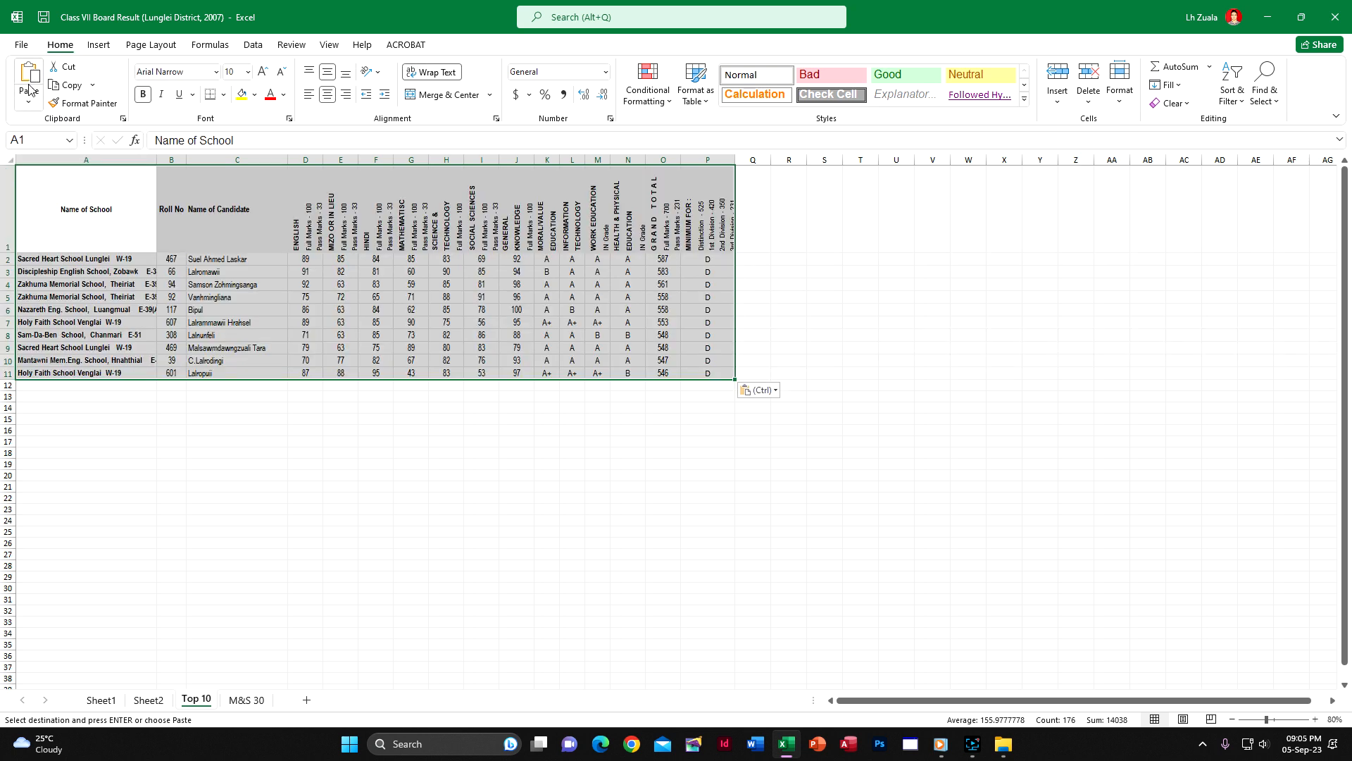
Undo the pasted rows and the pasted column widths on the Top 10 sheet, leaving cell A1 selected
key("ctrl+z")
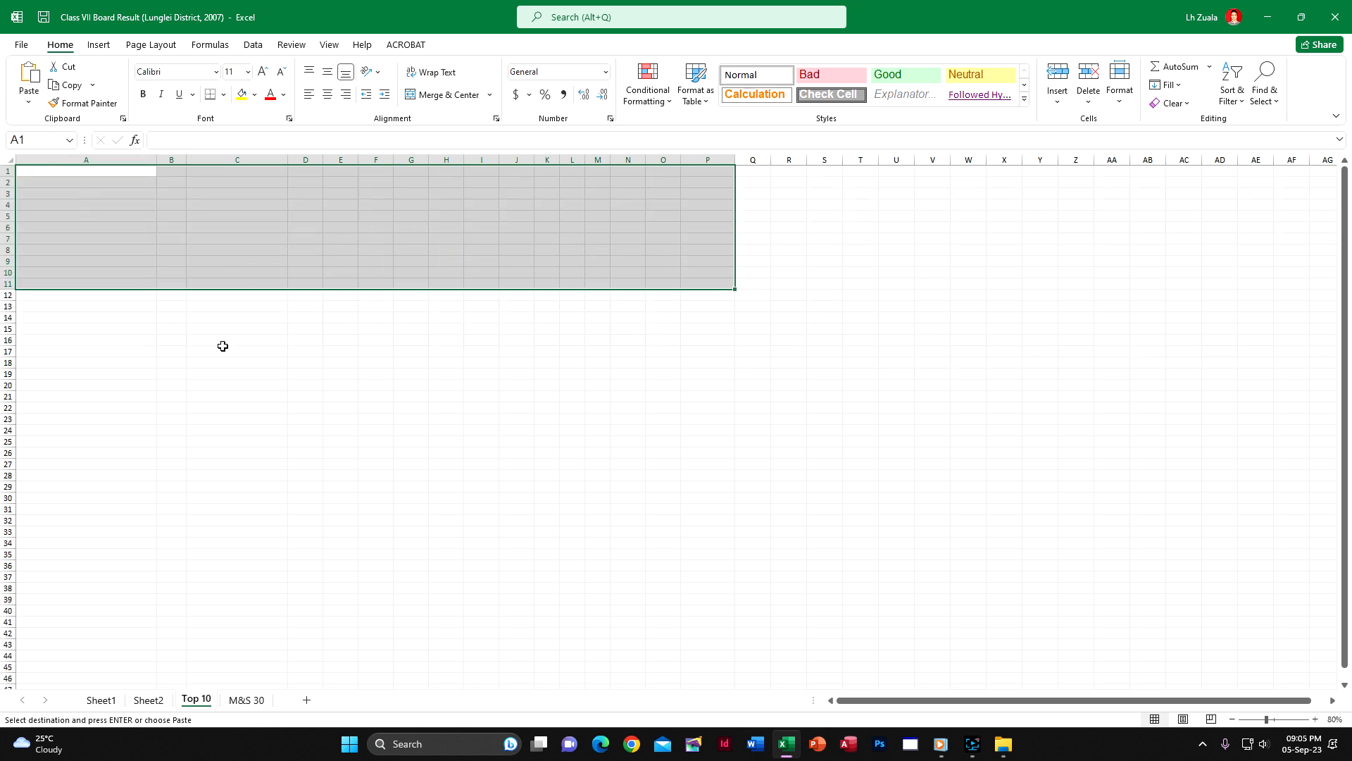
left_click(212, 327)
left_click(82, 176)
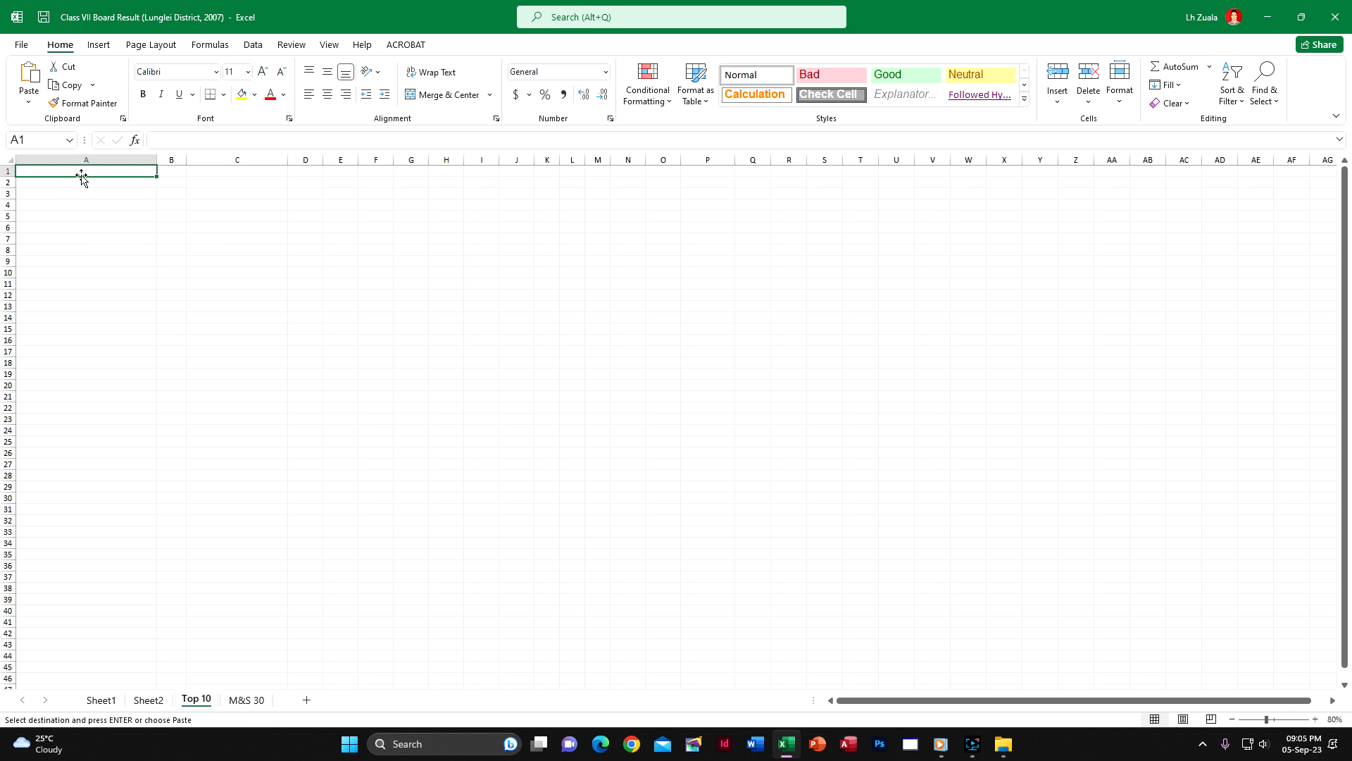
key("ctrl+z")
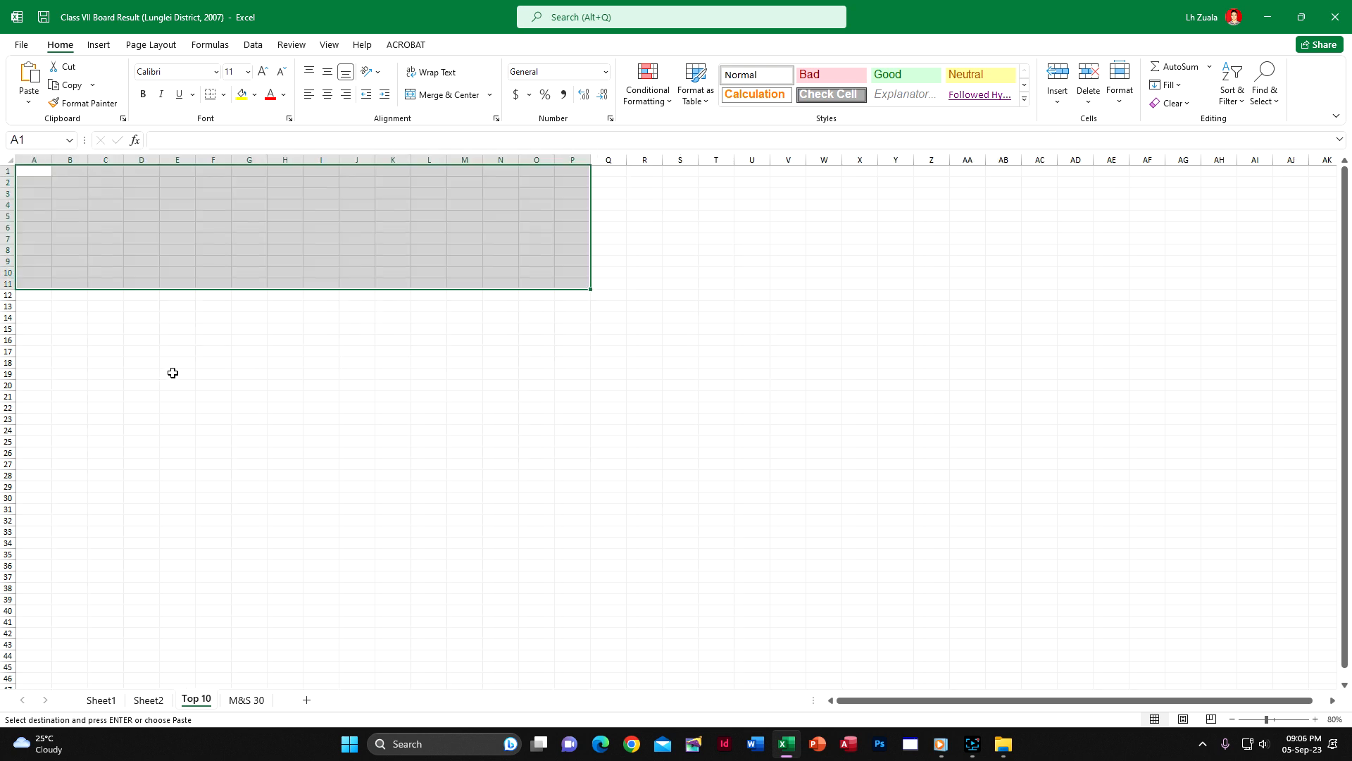
left_click(167, 349)
left_click(38, 171)
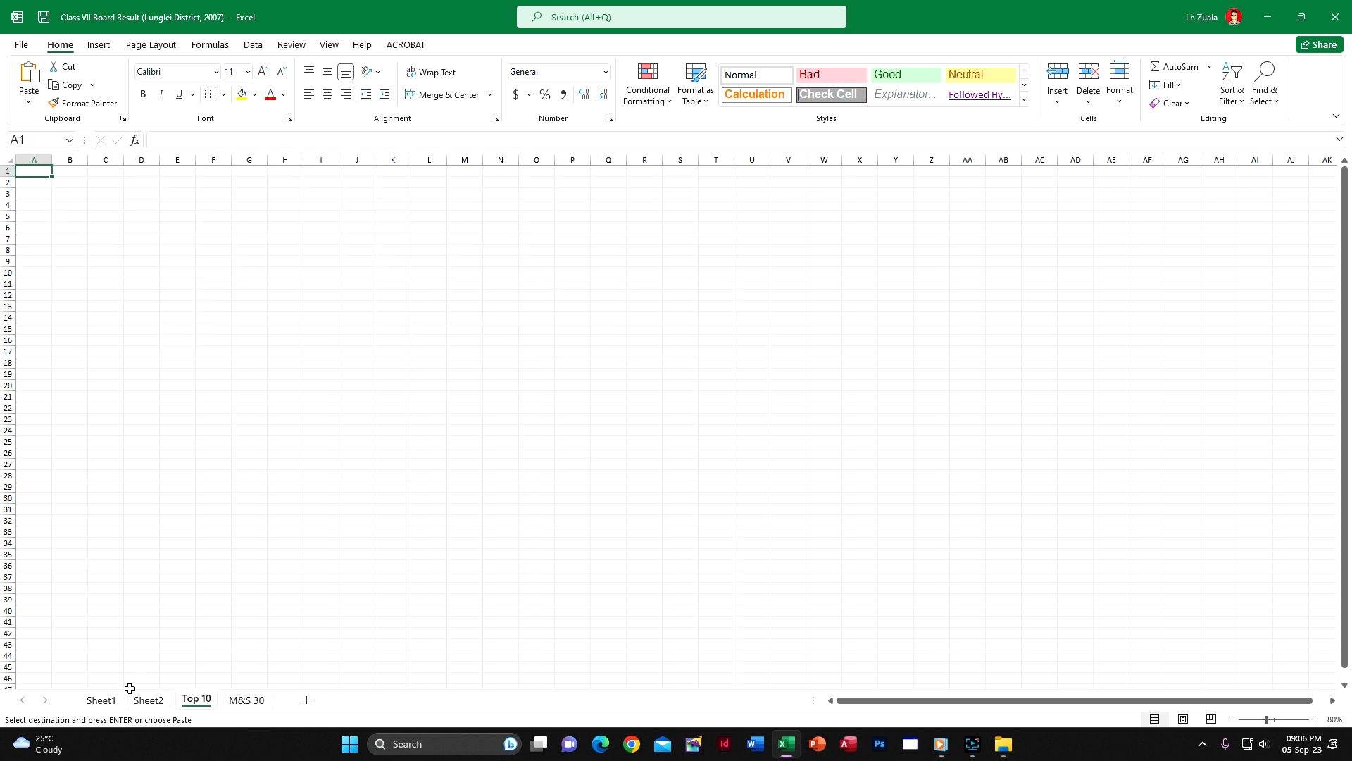
Paste the copied top-ten table at A1 of the Top 10 sheet and apply the source column widths to it
left_click(100, 699)
left_click(194, 699)
left_click(29, 83)
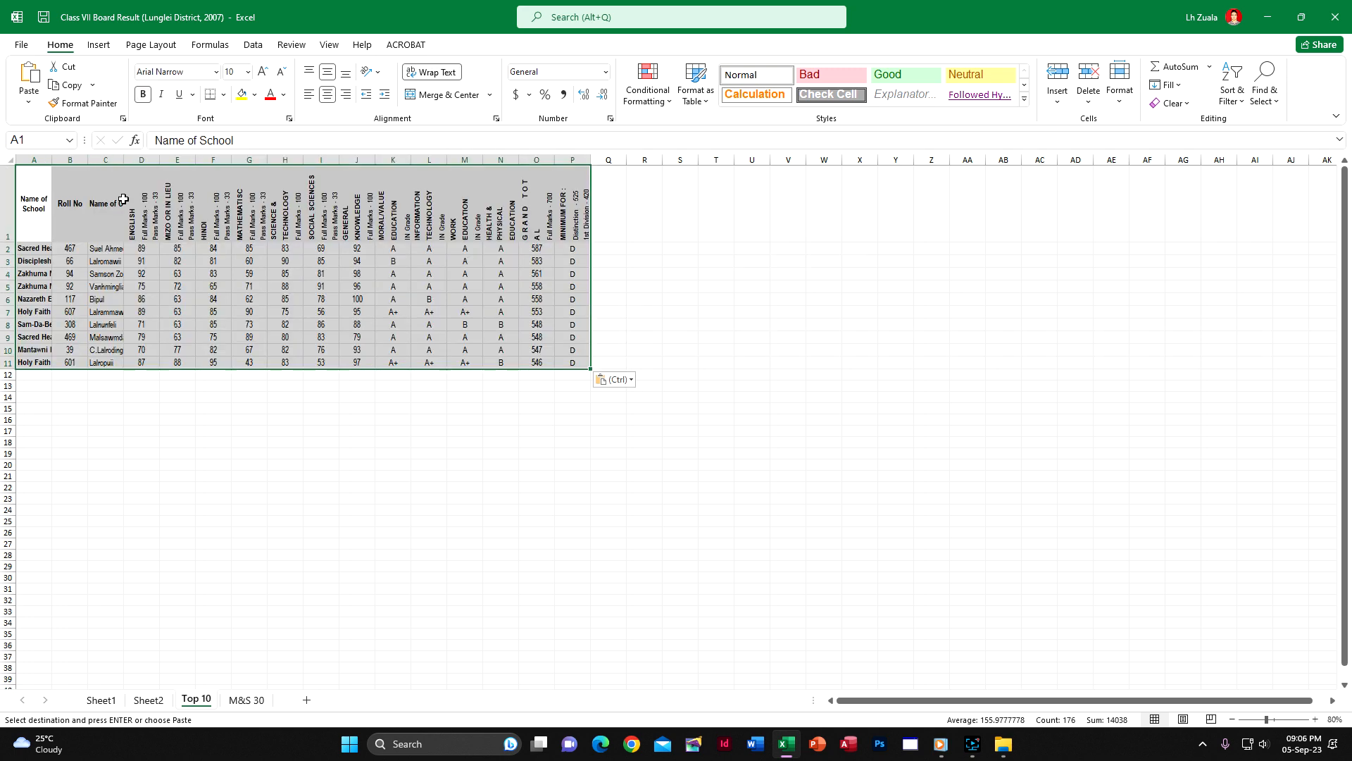
right_click(124, 201)
left_click(177, 293)
left_click(218, 262)
left_click(226, 396)
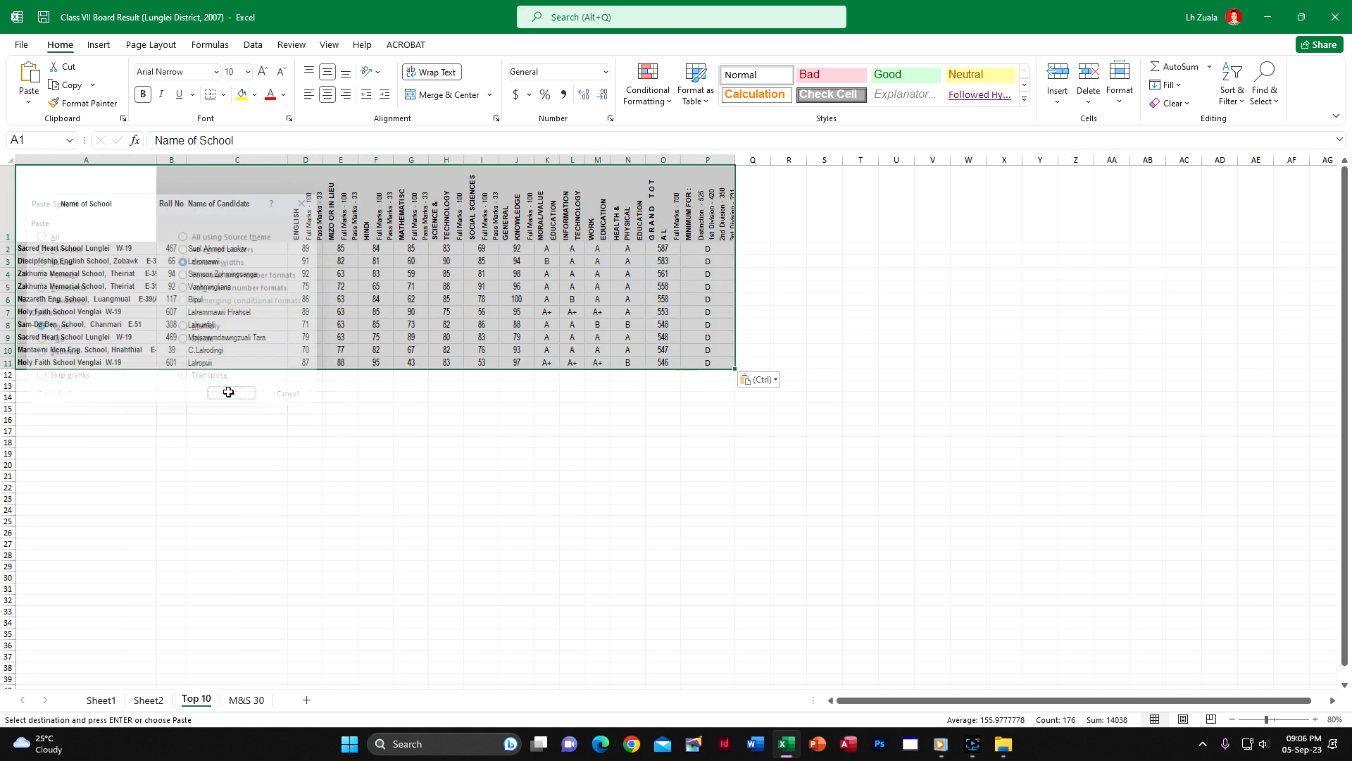
left_click(325, 521)
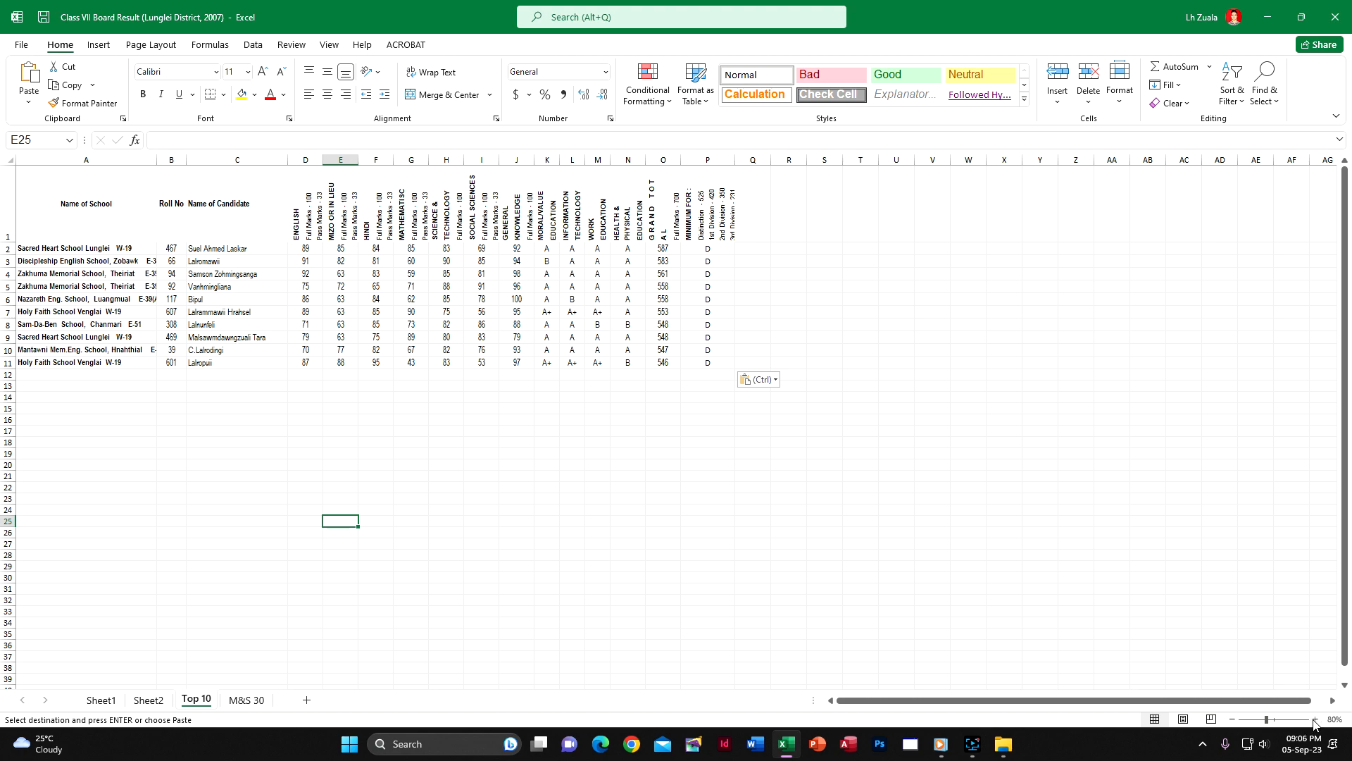
left_click(1315, 719)
left_click(1315, 719)
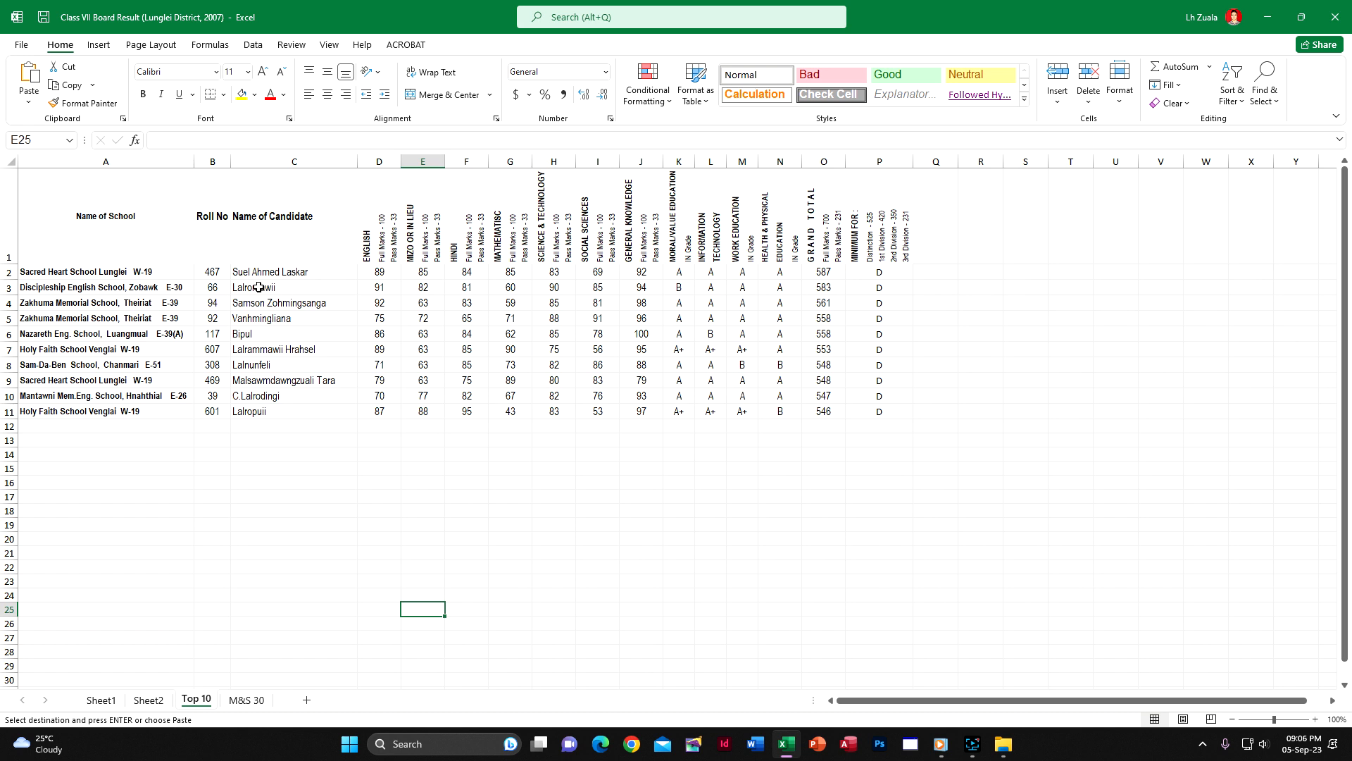
Review the candidate names of the top ten in column C of the Top 10 sheet
left_click(291, 274)
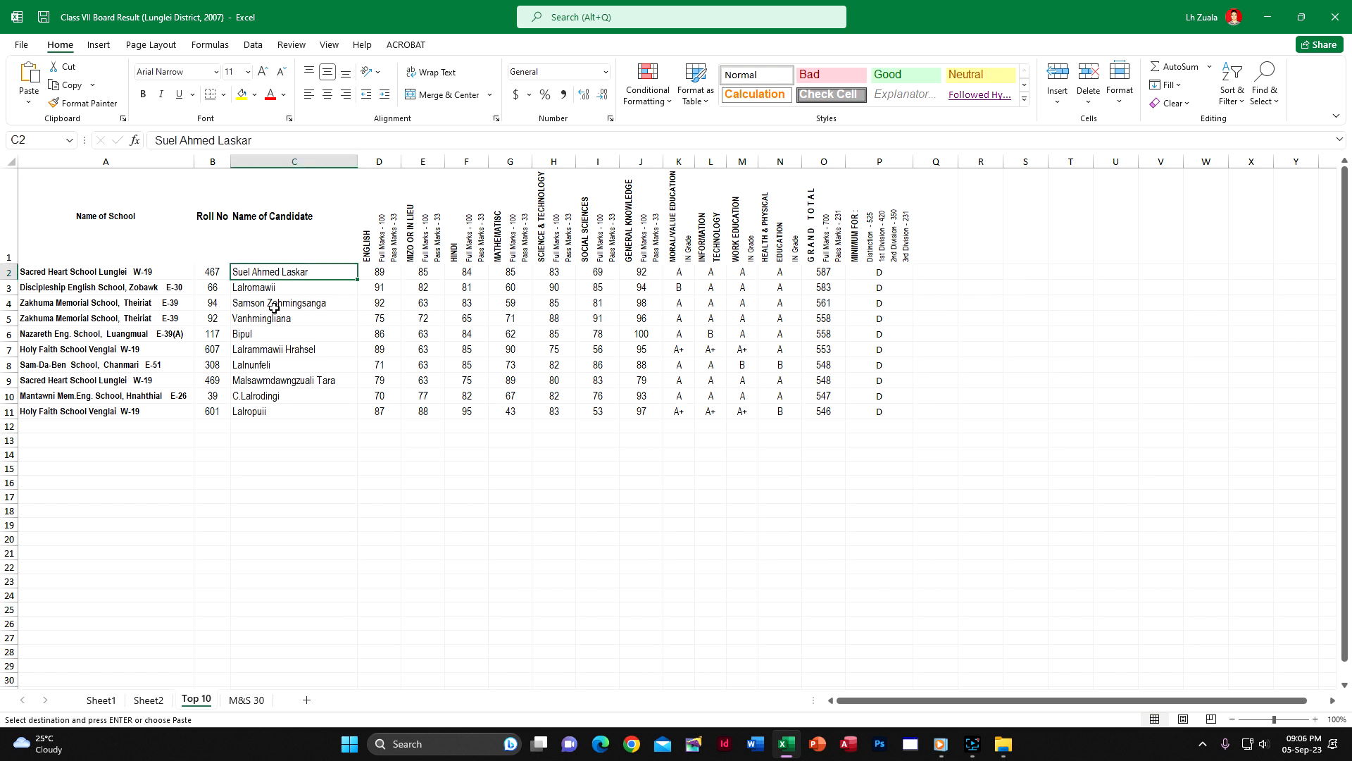
left_click_drag(272, 275, 266, 408)
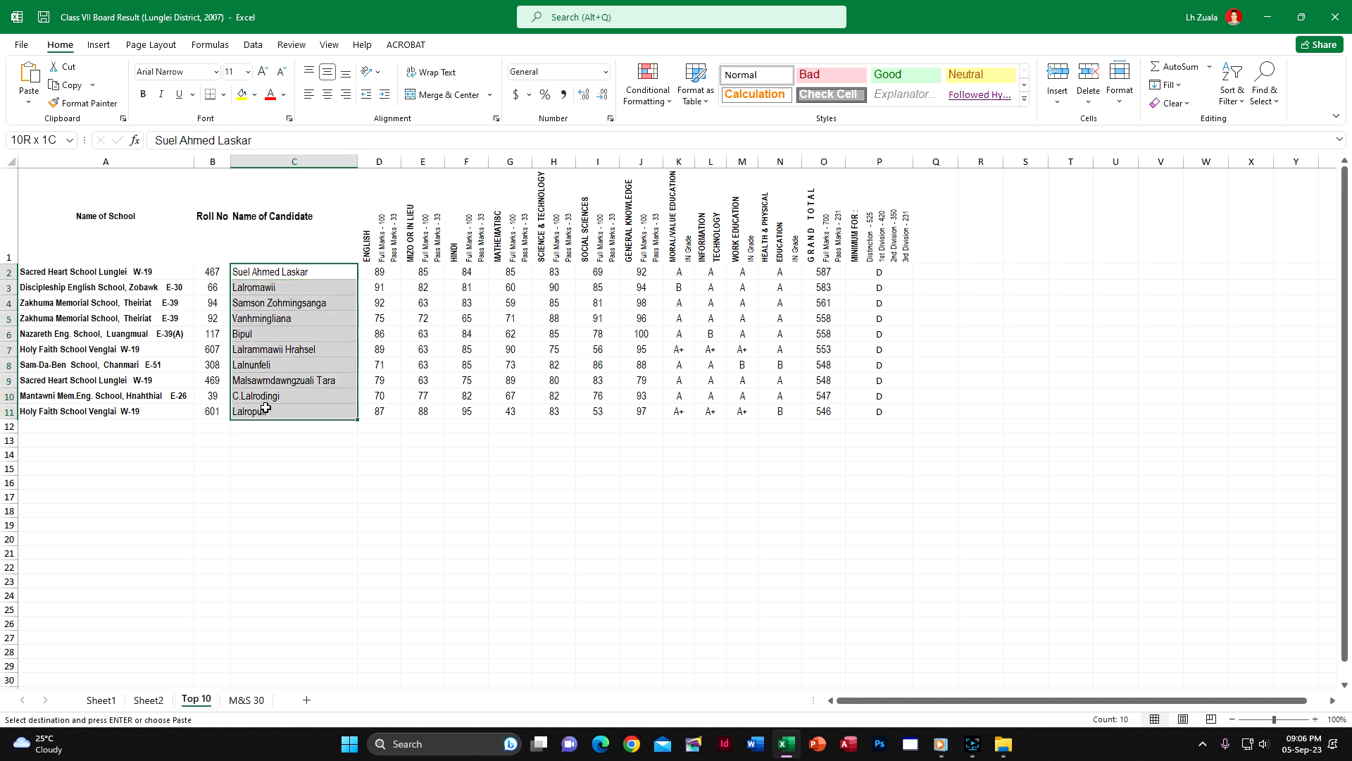
left_click(288, 506)
left_click_drag(275, 273, 275, 425)
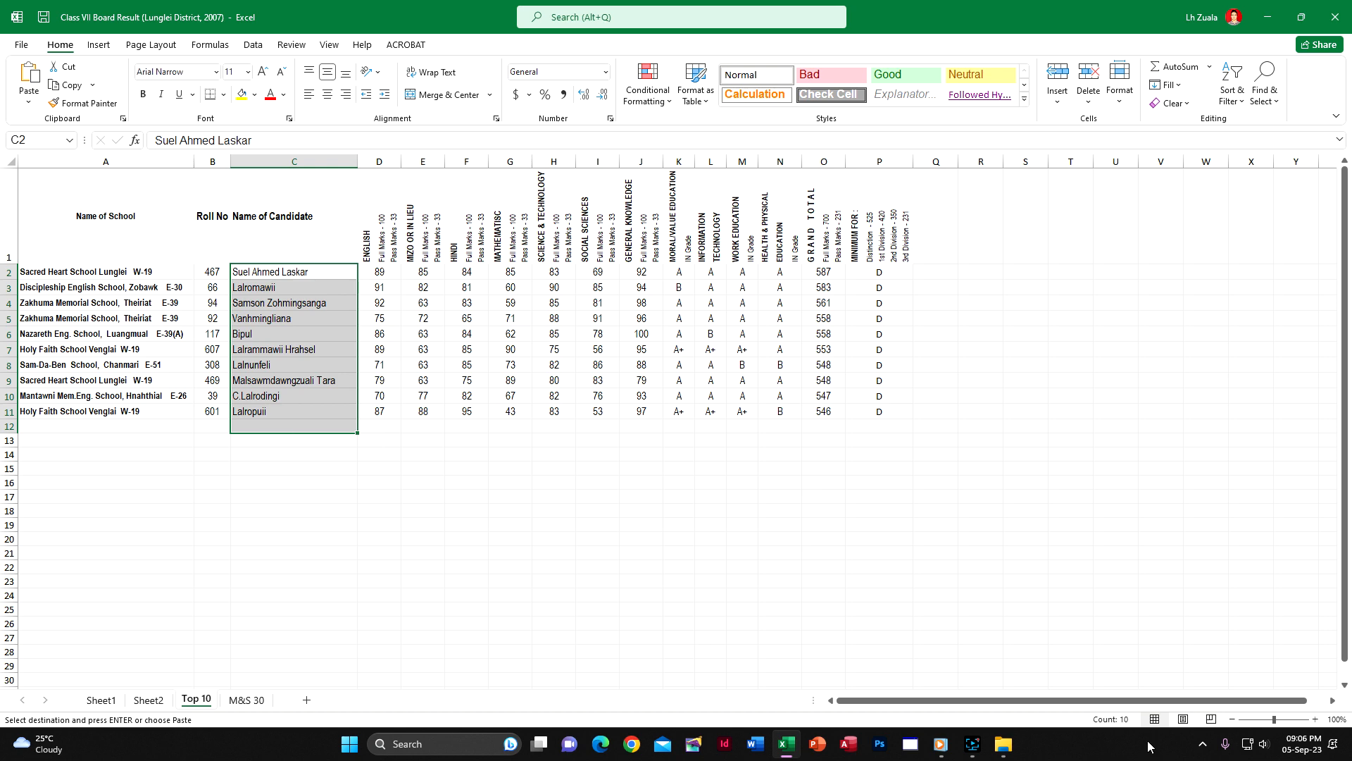
left_click(417, 581)
Check the M&S 30 sheet, return to Sheet1 and clear the active copy range
left_click(239, 700)
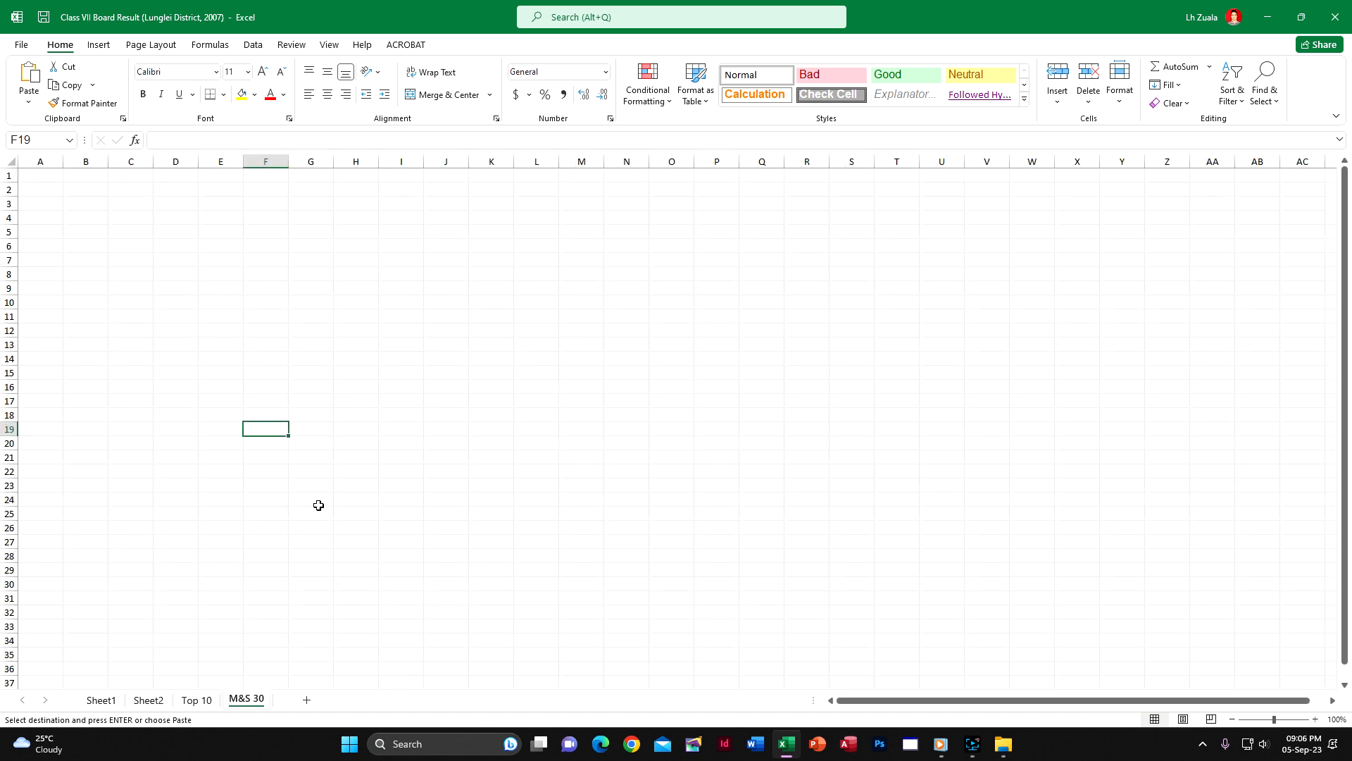
left_click(110, 705)
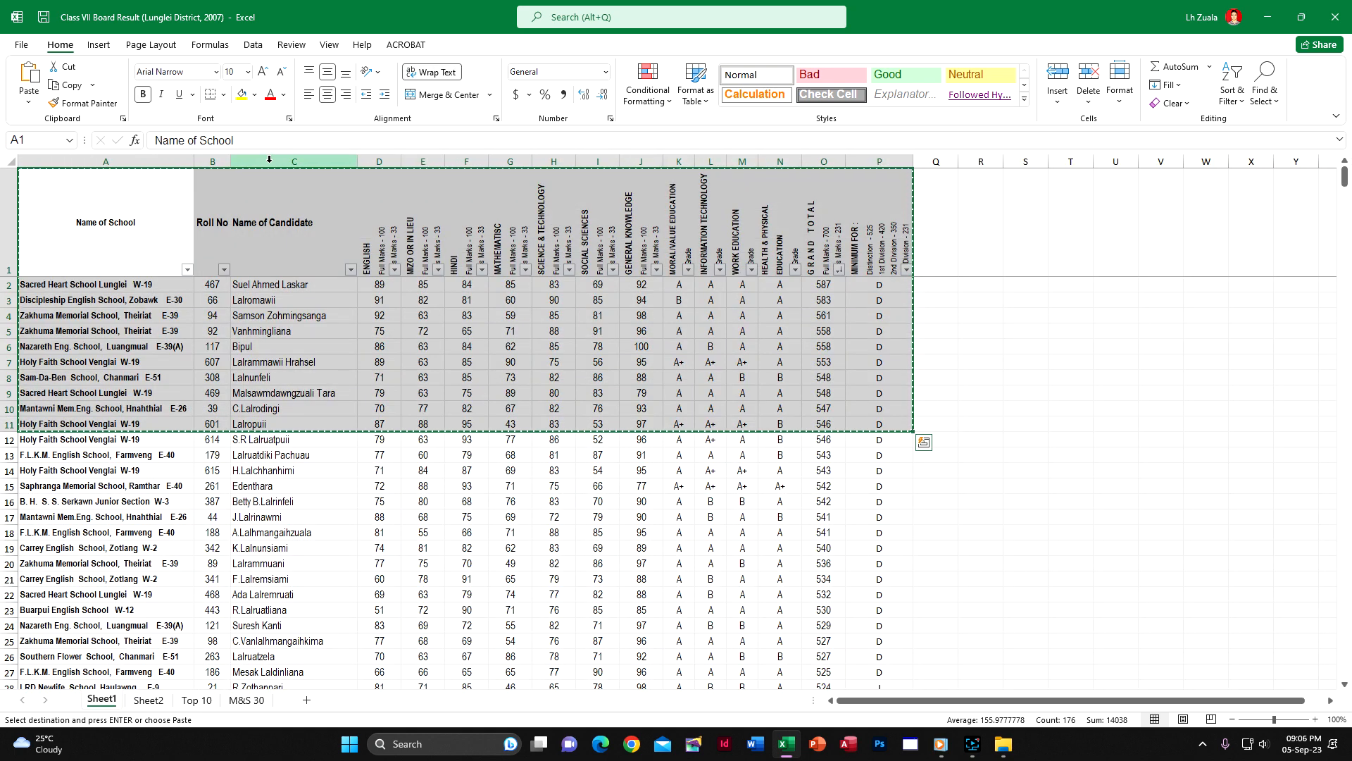
key("Escape")
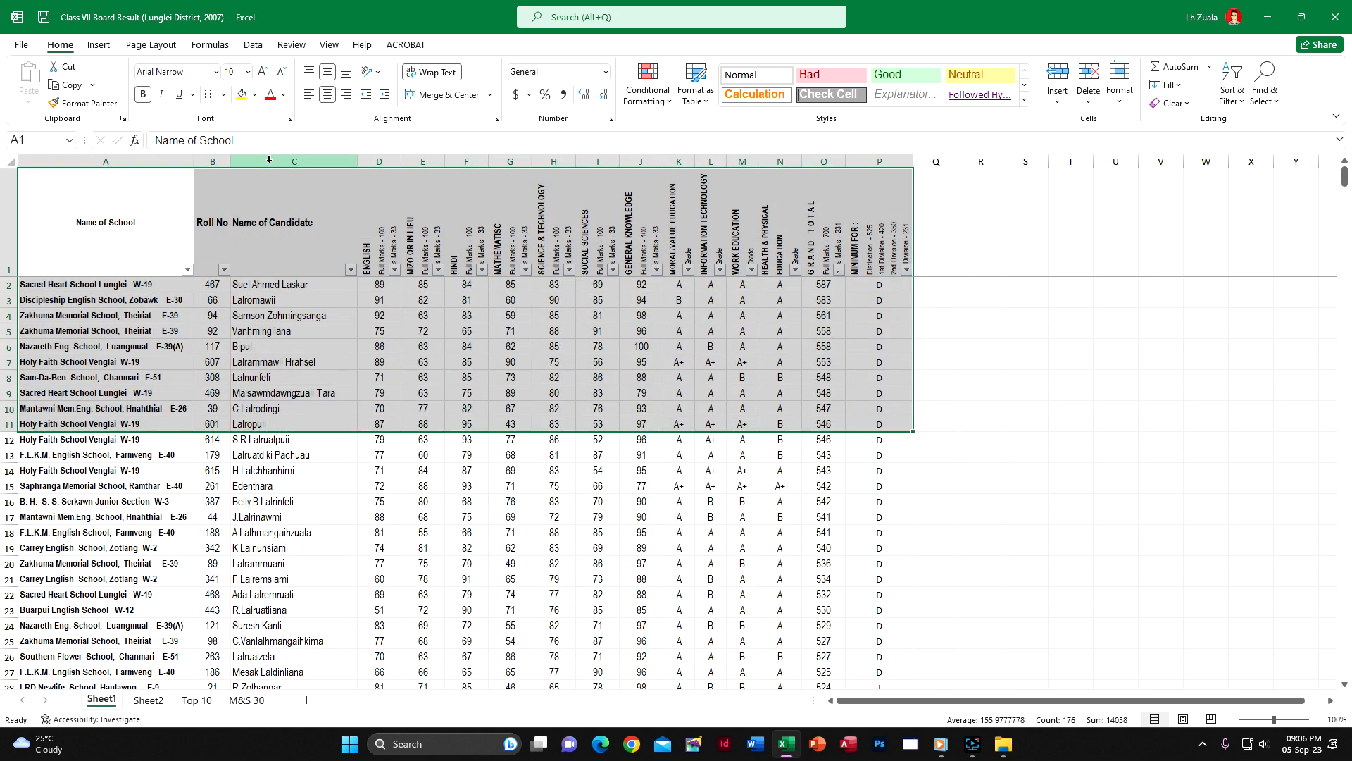
Sort the Sheet1 candidates by roll number from smallest to largest and turn off filtering
left_click(540, 232)
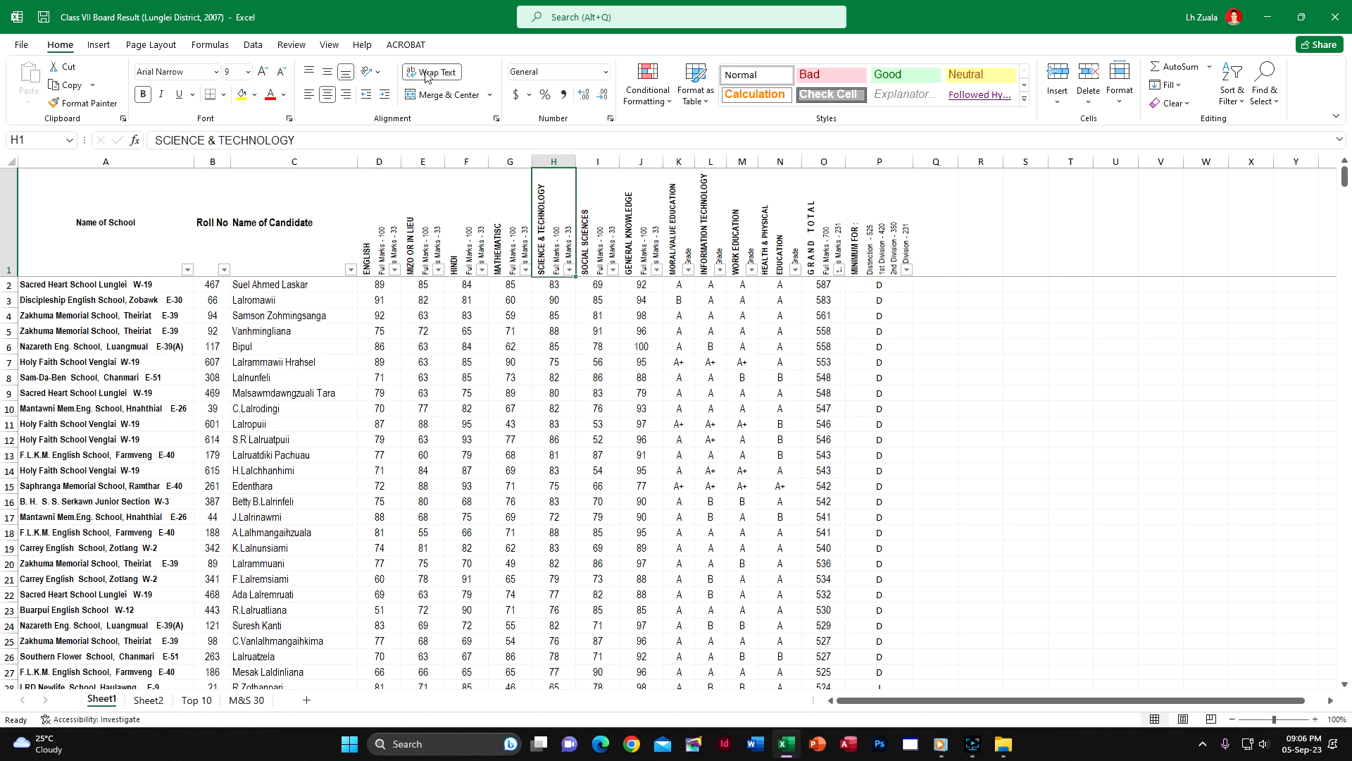
left_click(257, 44)
left_click(491, 77)
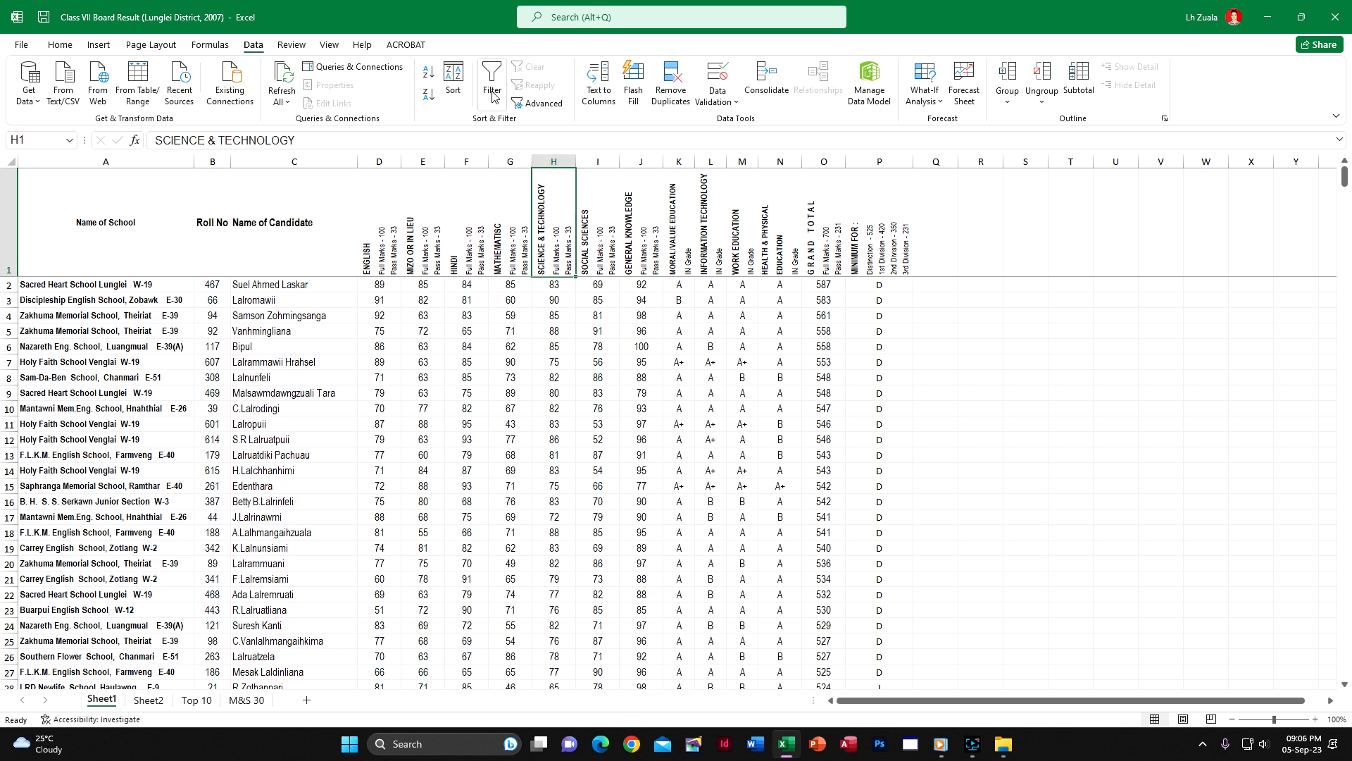
left_click(490, 78)
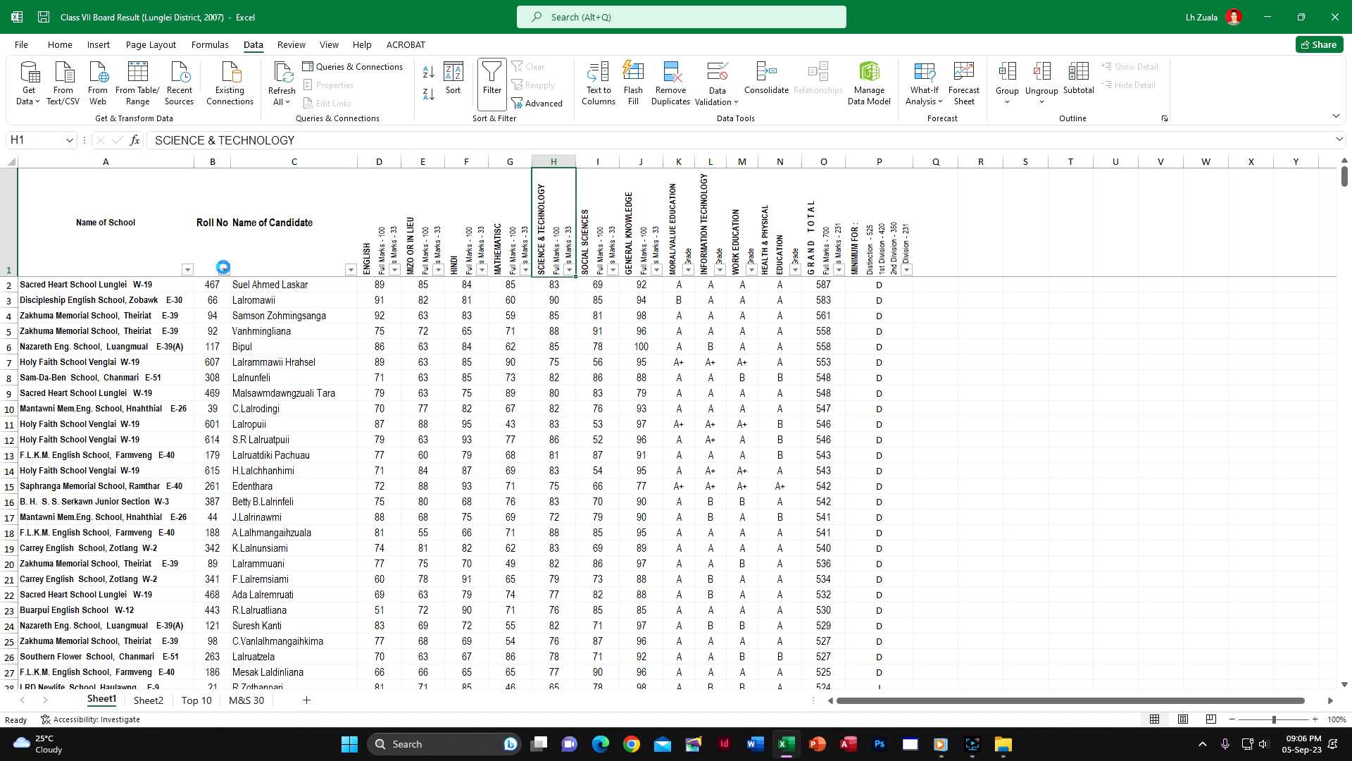
left_click(224, 270)
left_click(111, 286)
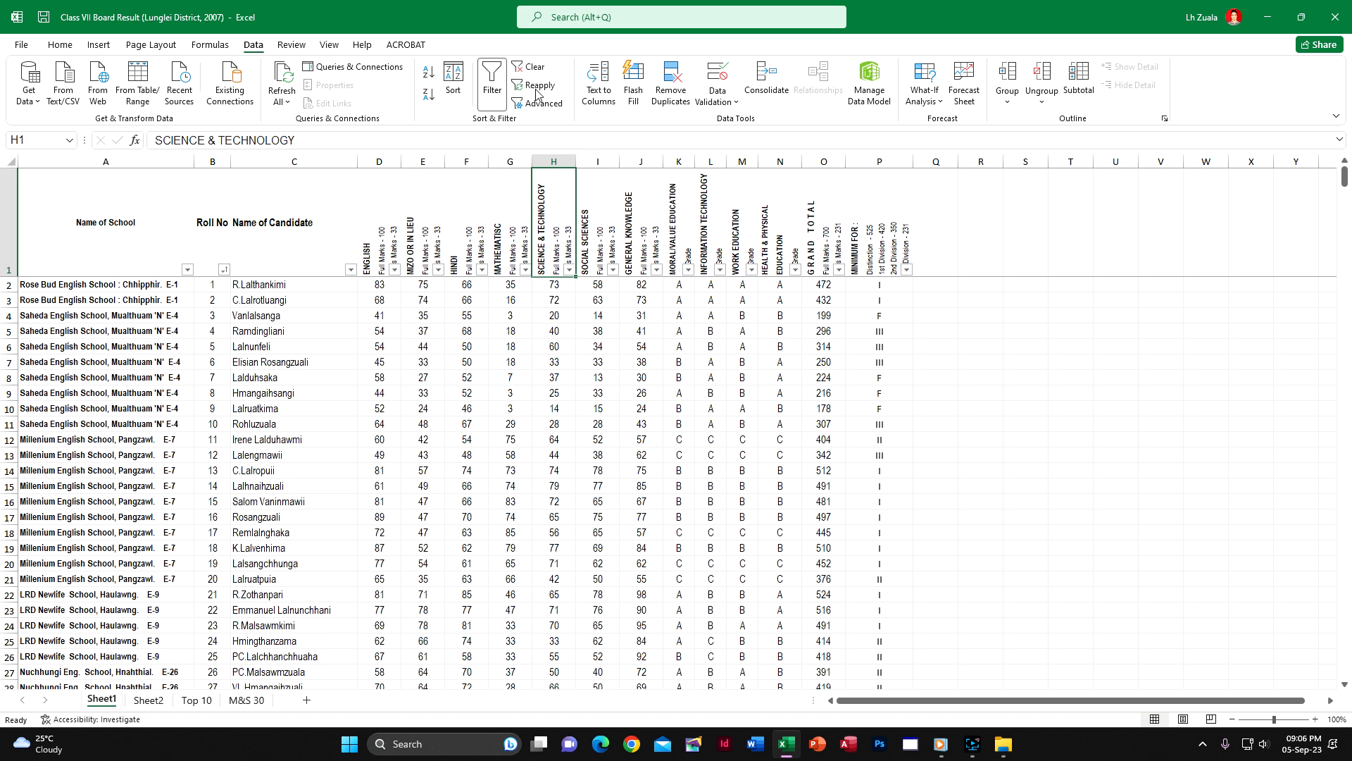
left_click(491, 79)
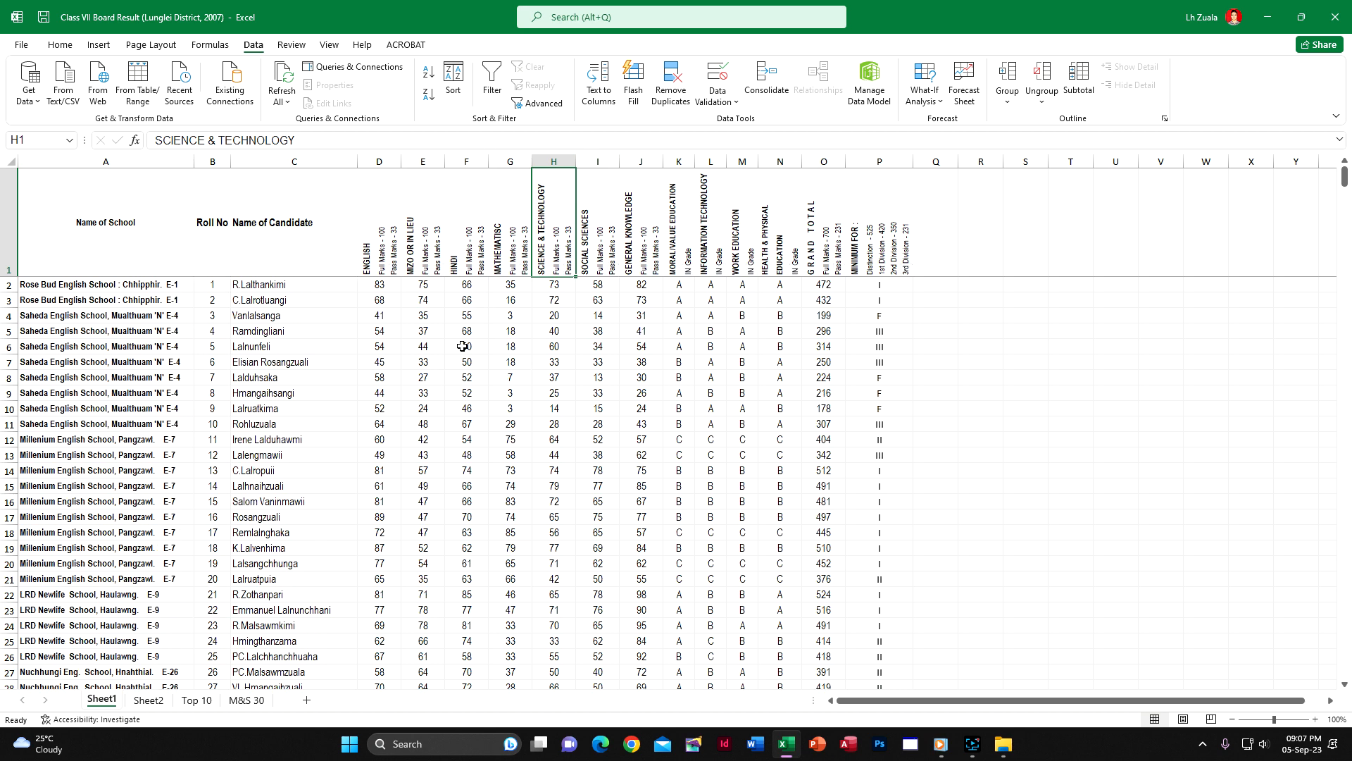
Enter =G2+H2 in Q2 of Sheet1 to add the mathematics and science marks, and fill it down for all candidates
left_click(948, 283)
type("=")
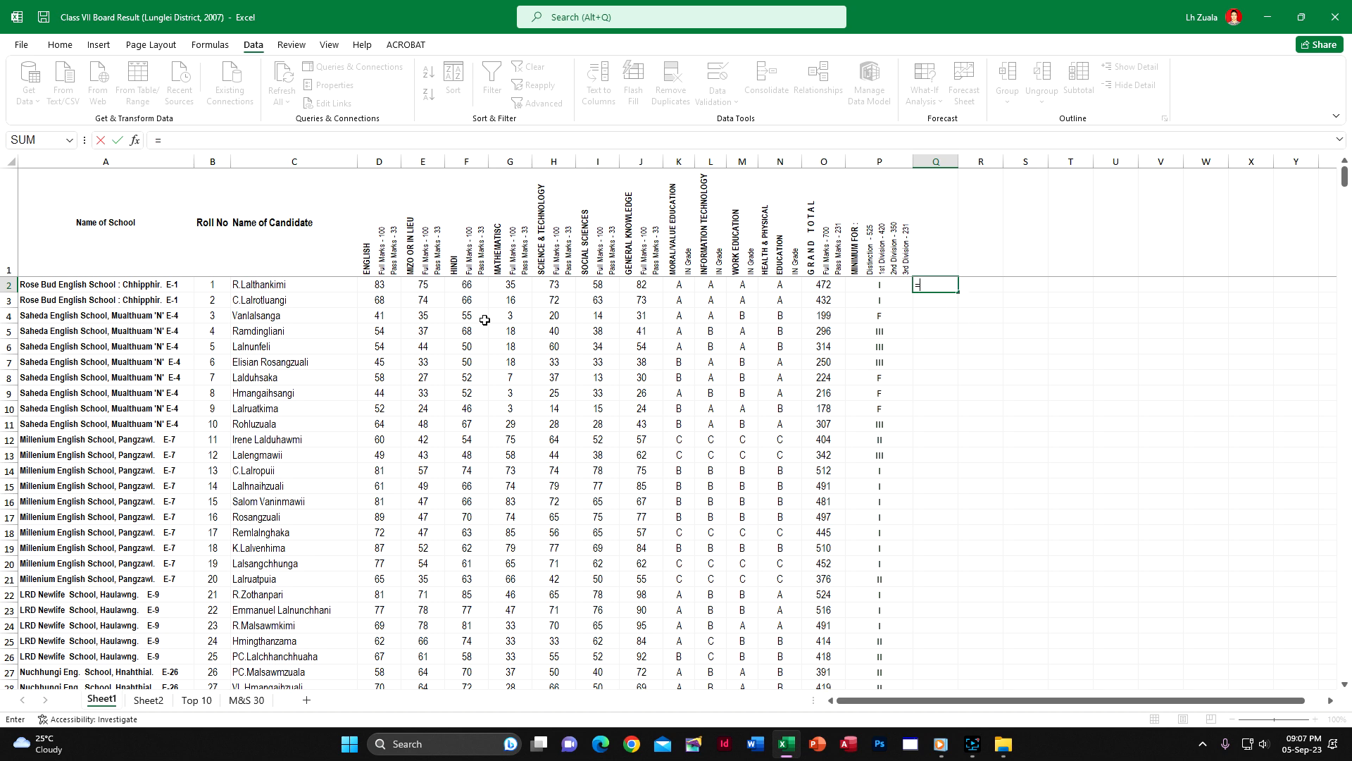
left_click(514, 286)
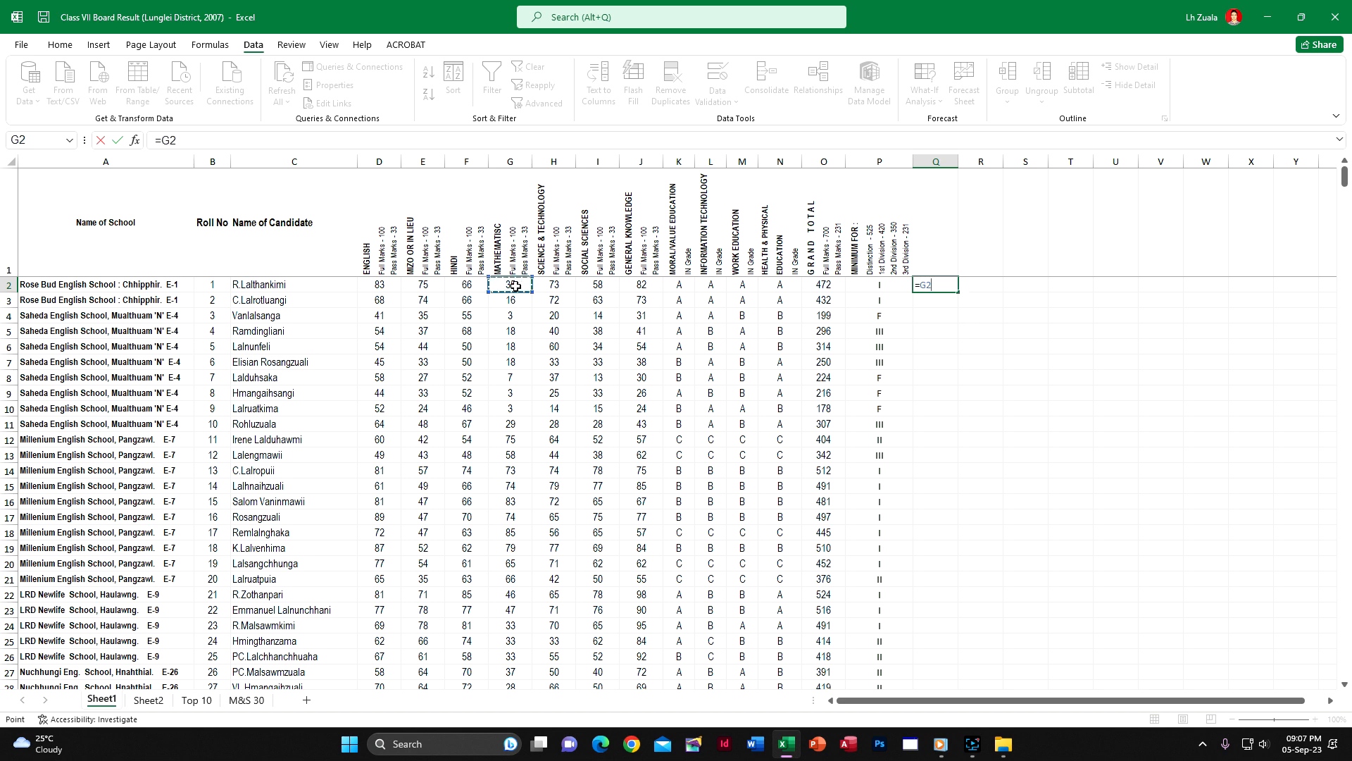
type("+")
left_click(554, 284)
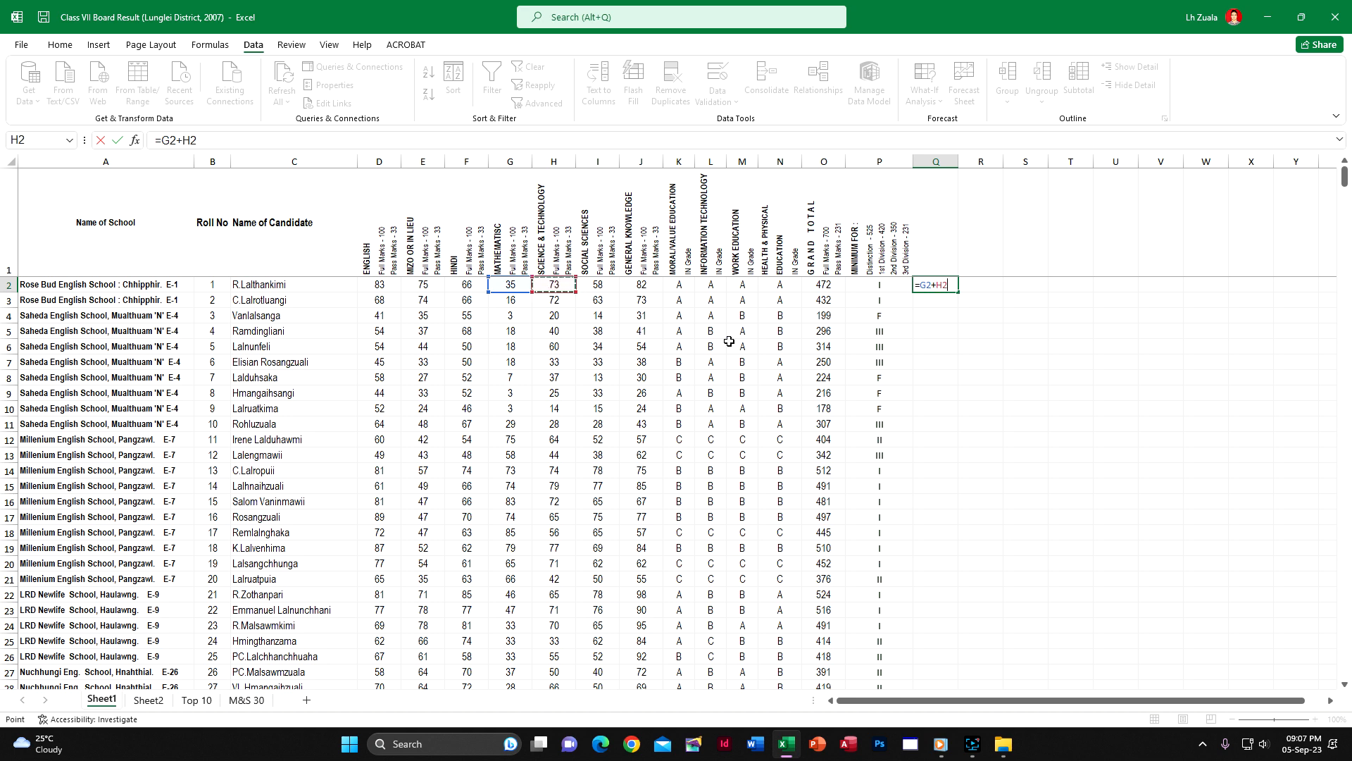
key("Return")
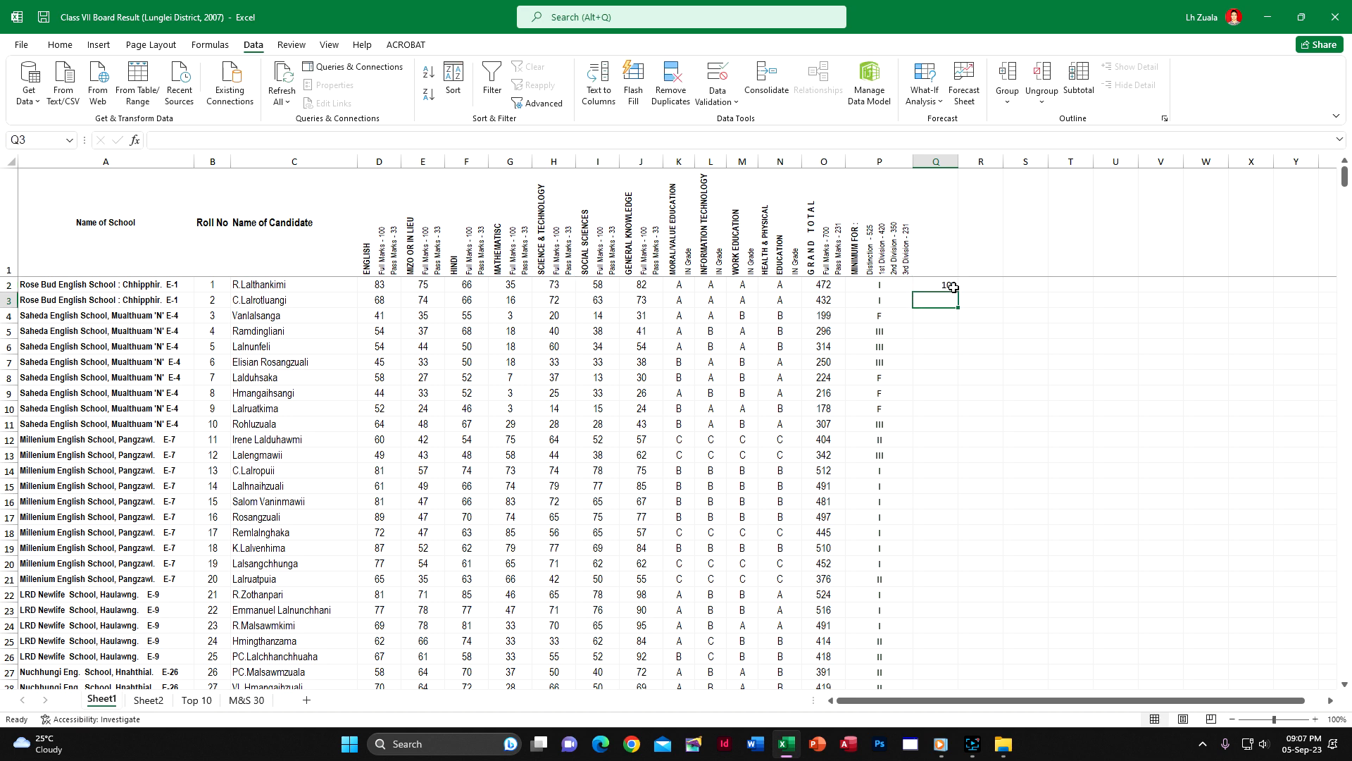
left_click(949, 285)
double_click(958, 291)
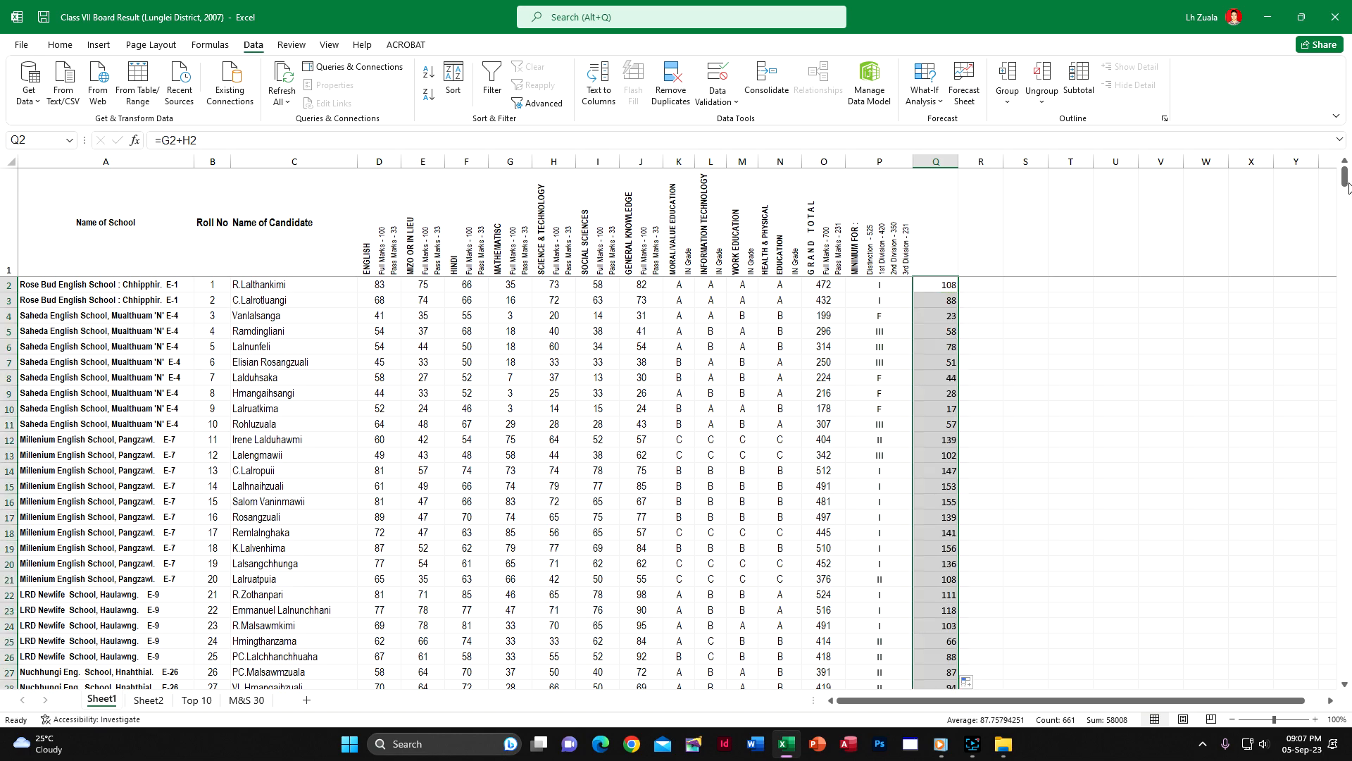
mouse_move(1345, 176)
left_mouse_down()
mouse_move(1348, 679)
mouse_move(1346, 172)
left_mouse_up()
Turn on filtering for the Sheet1 header row and sort the candidates by column Q from largest to smallest
left_click(938, 242)
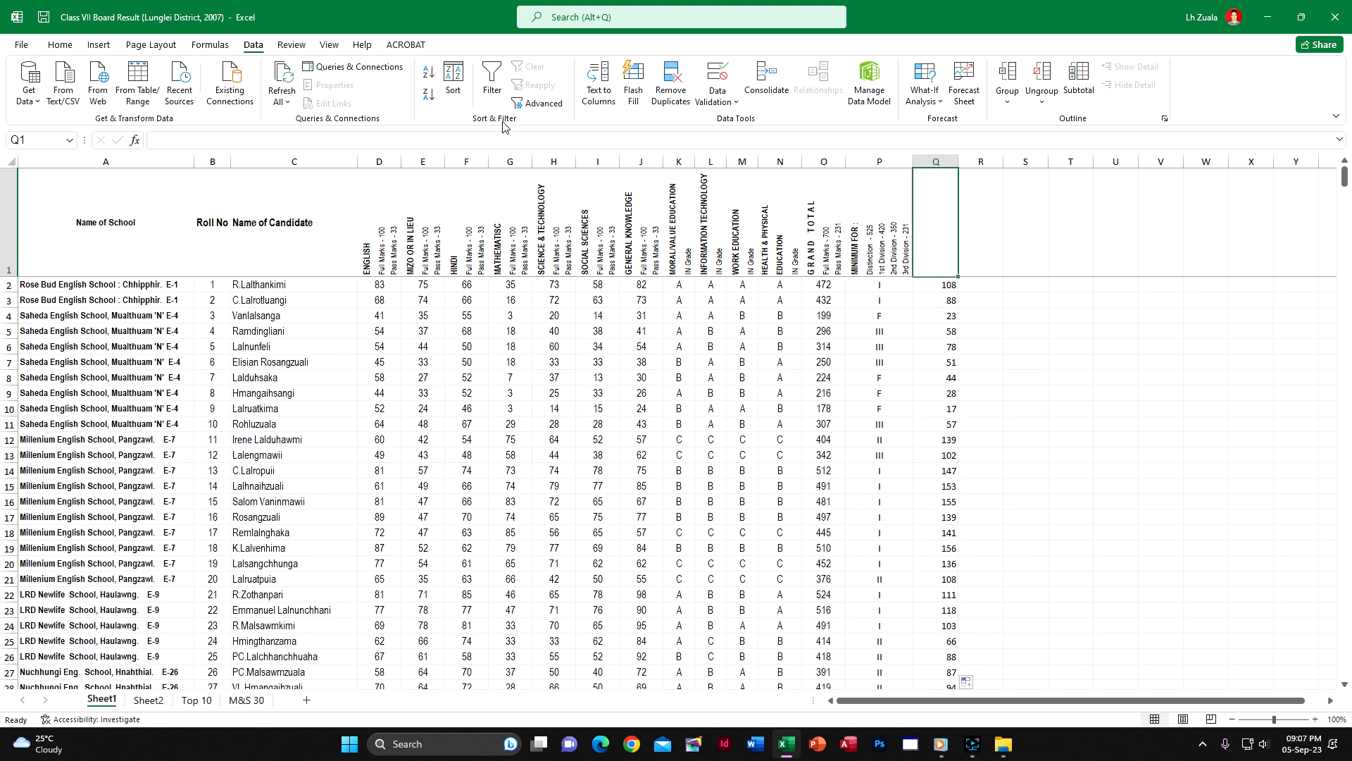
left_click(495, 90)
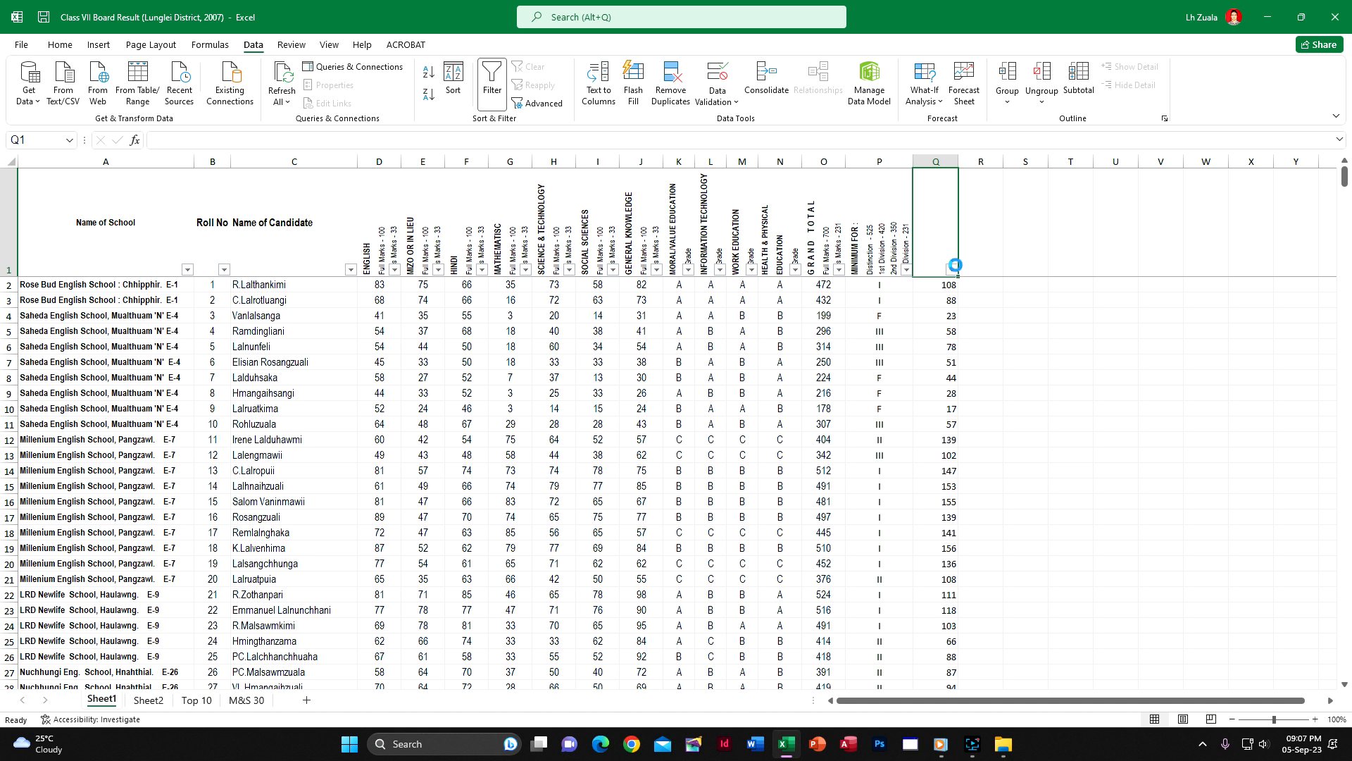
left_click(952, 269)
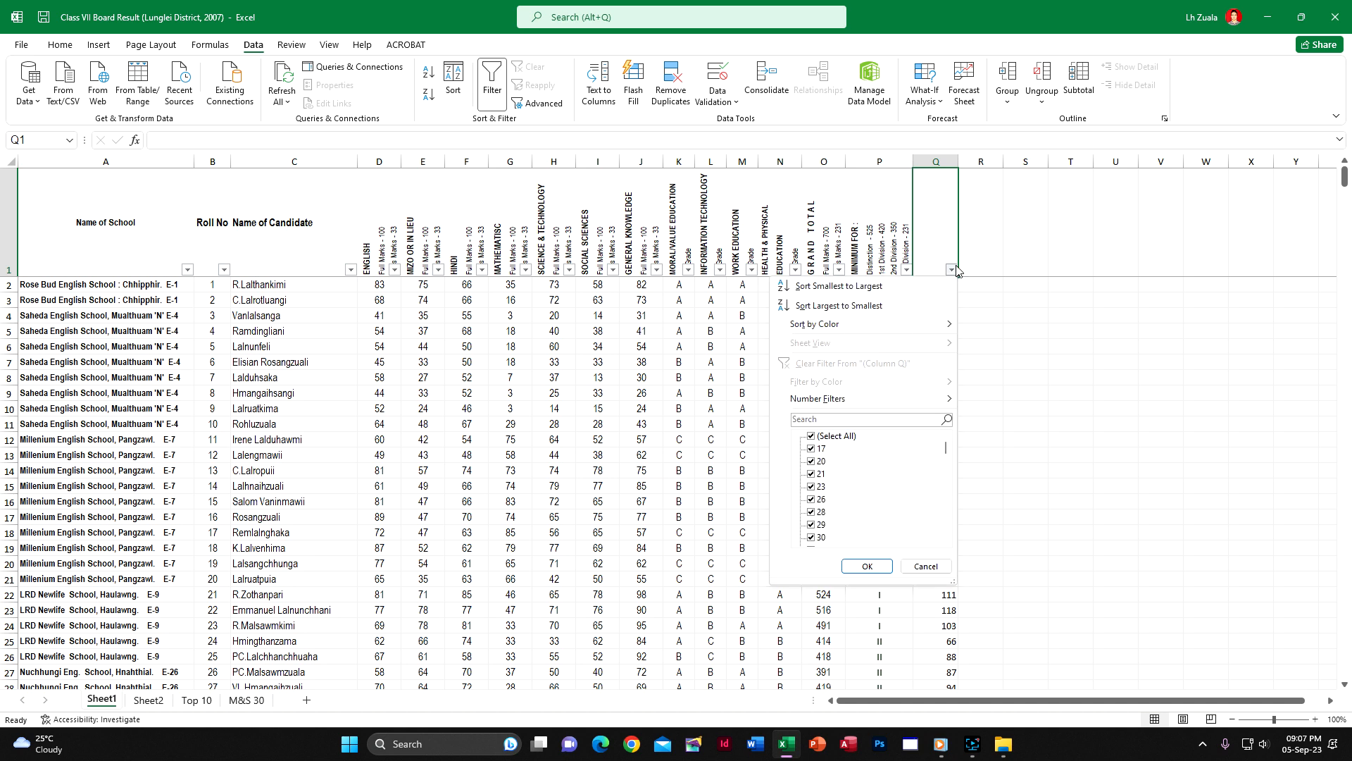
left_click(902, 307)
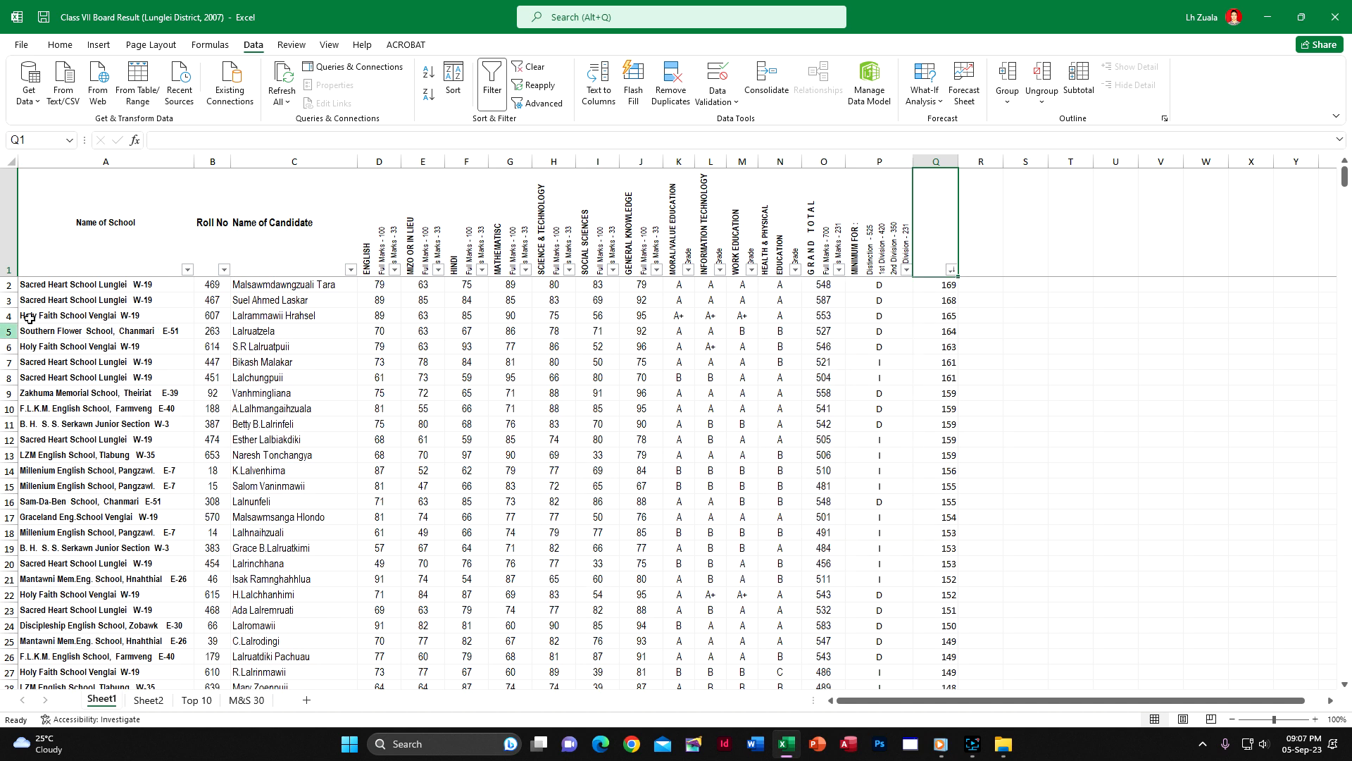
Copy the header row and the first 30 candidates, range A1:P31, leaving out the sum in column Q
left_click(44, 220)
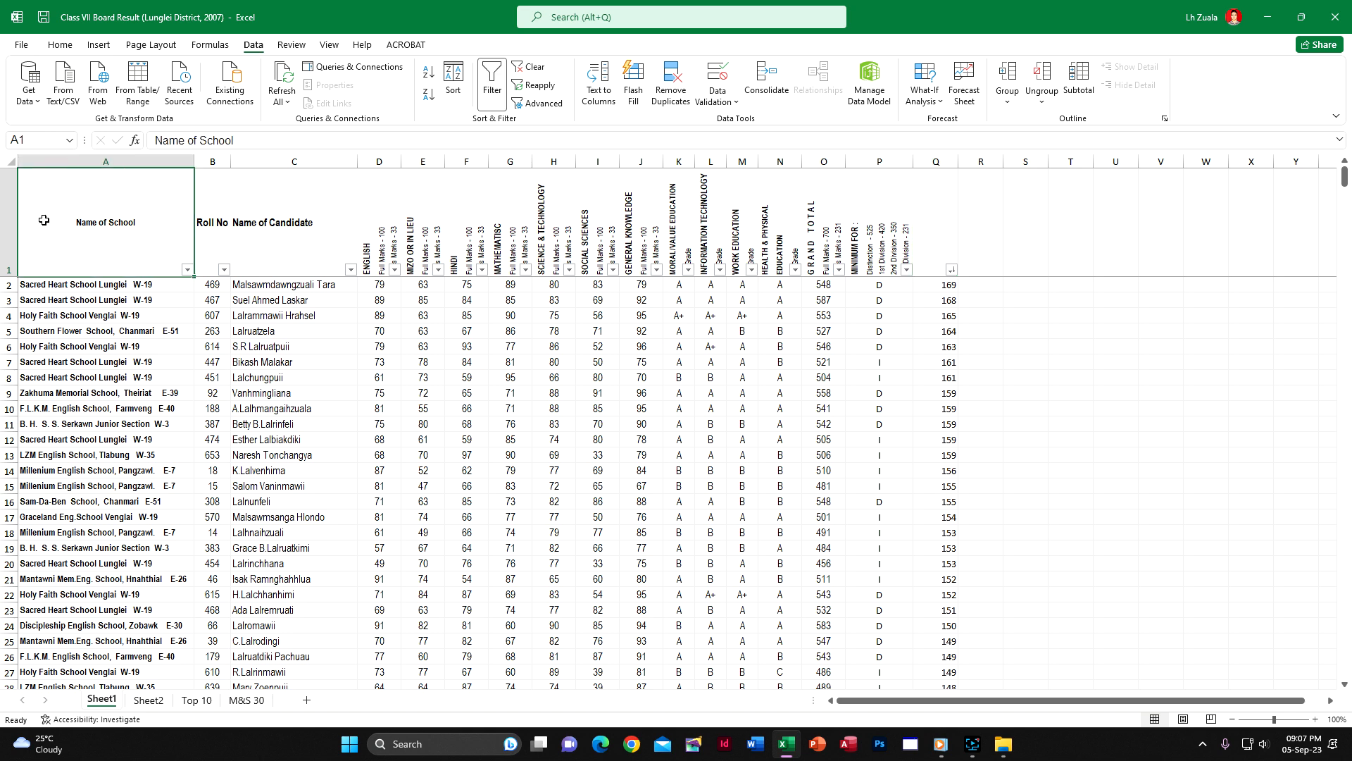
scroll(58, 567, "down", 2)
scroll(63, 556, "up", 2)
scroll(134, 528, "down", 3)
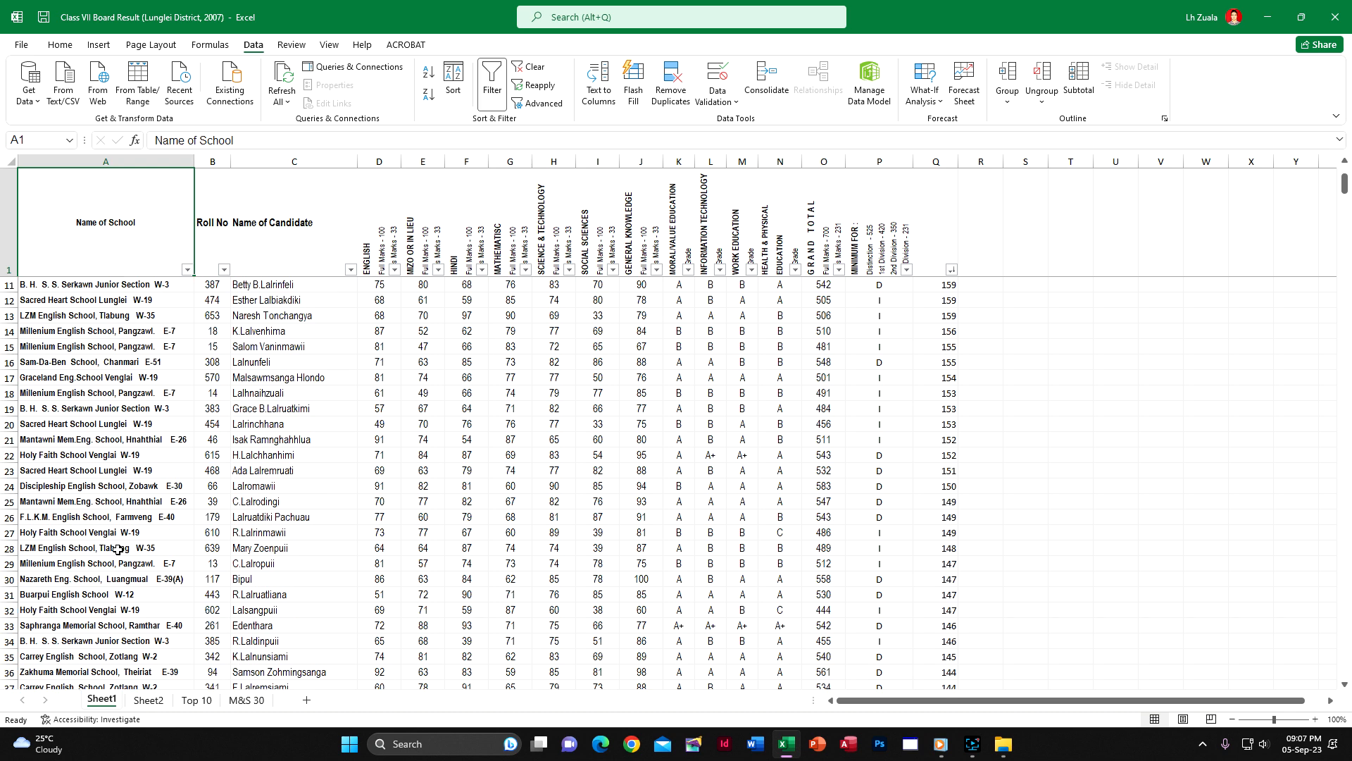
left_click(88, 595, "shift")
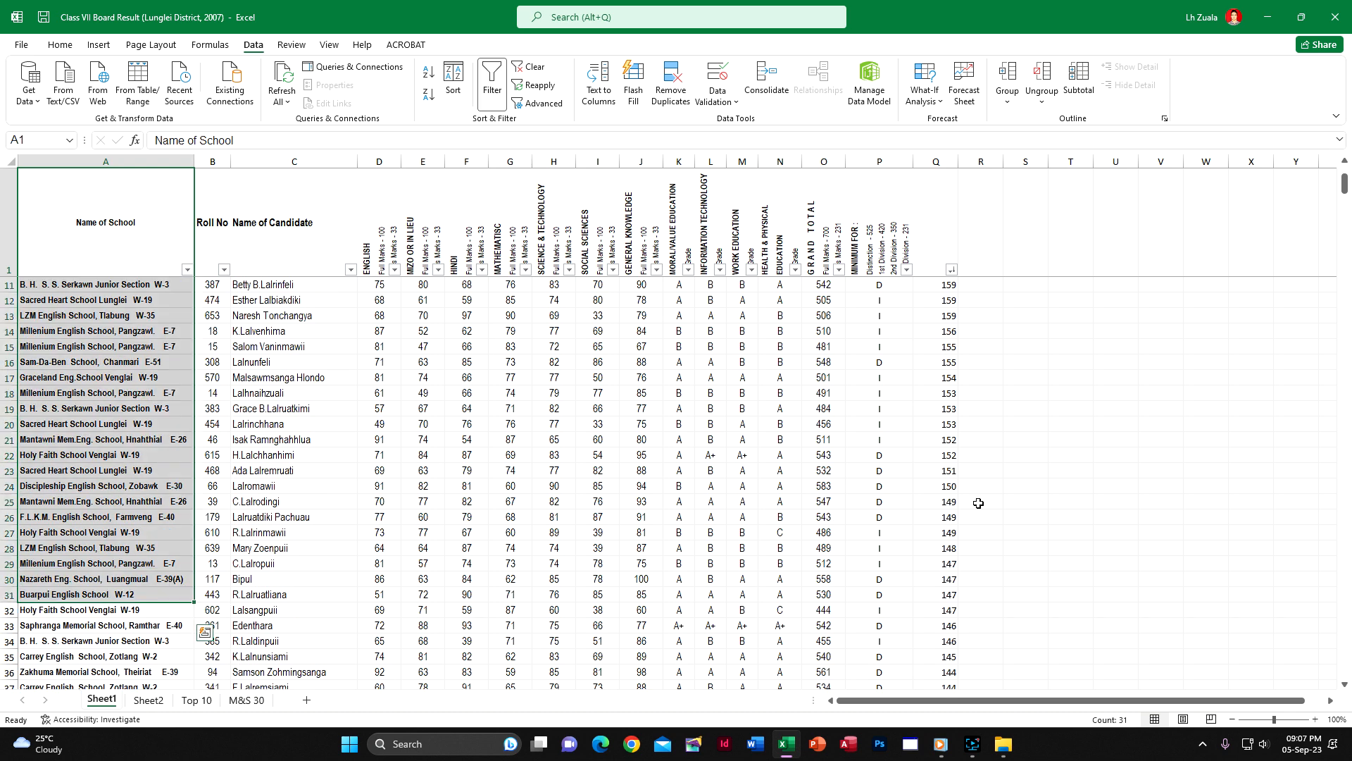
key("ctrl+shift+Right")
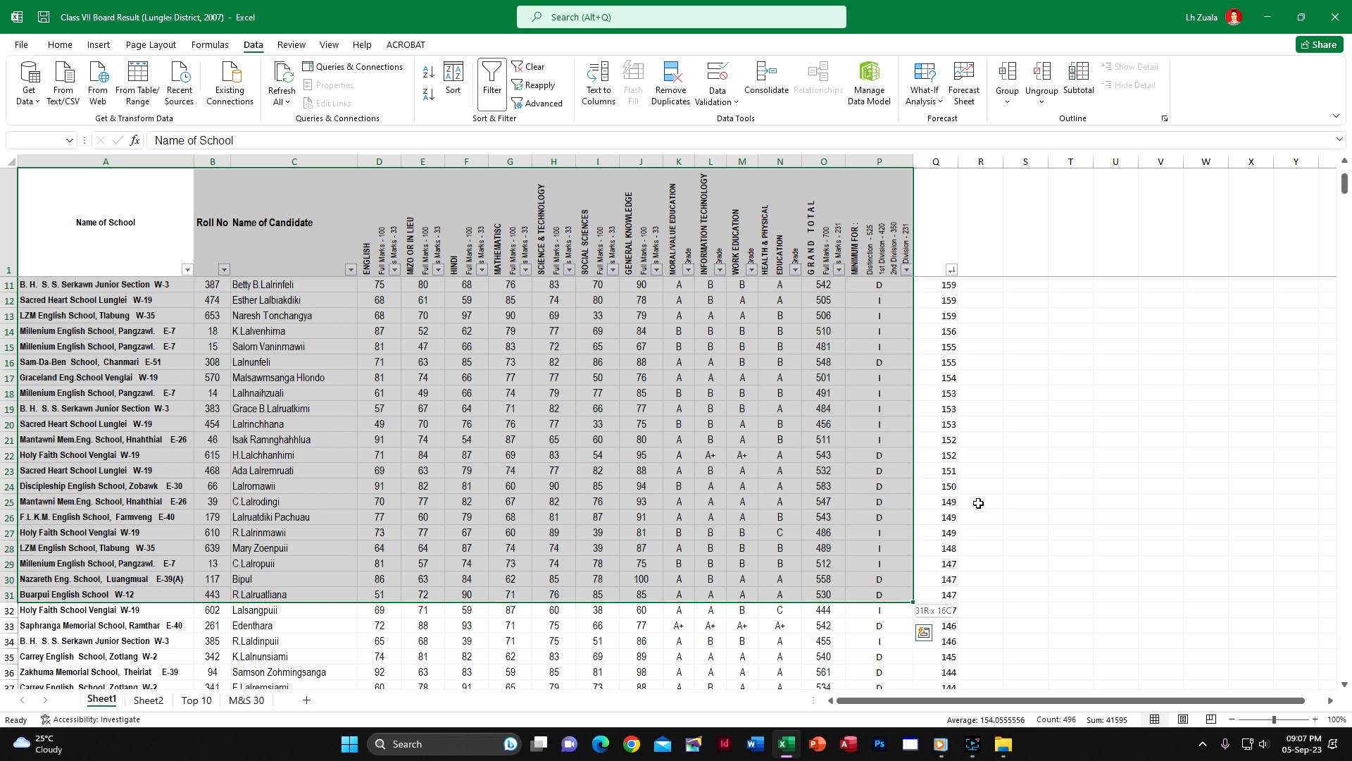
key("ctrl+c")
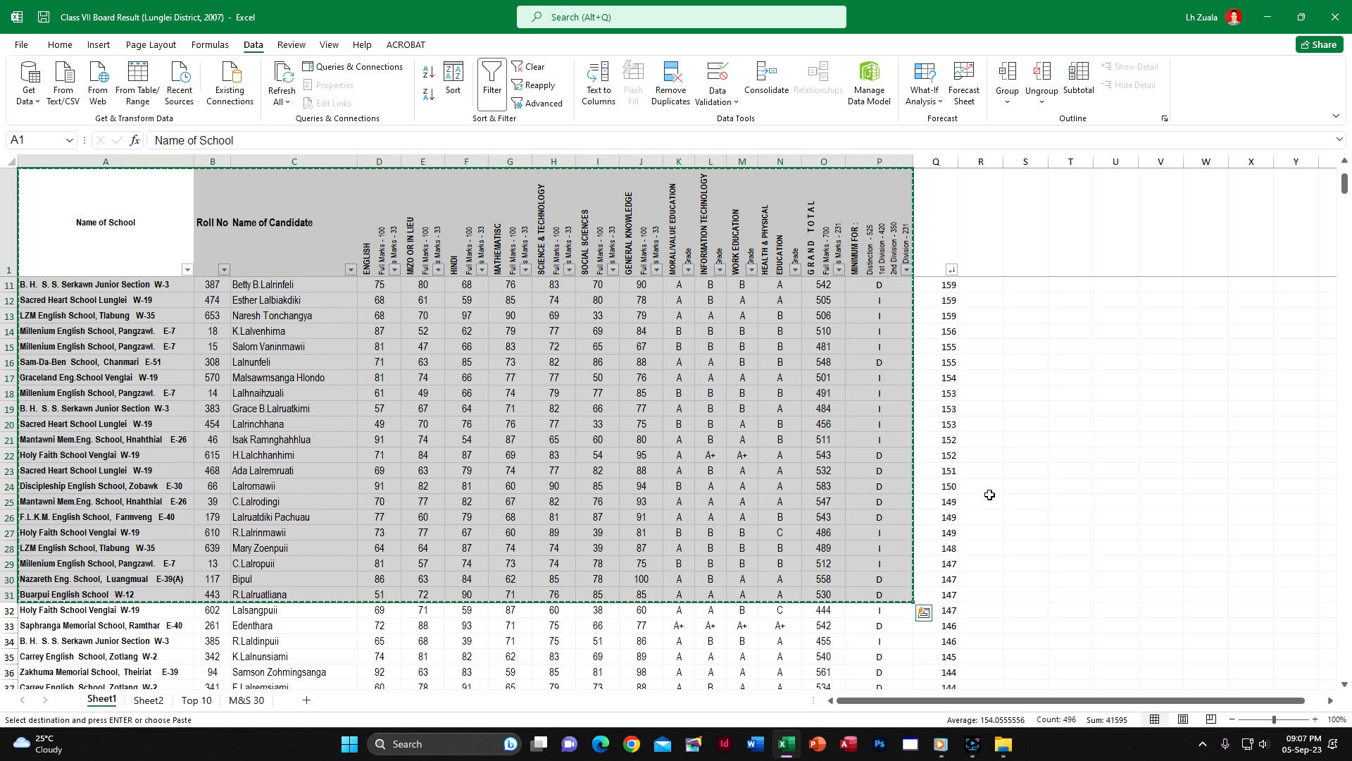
Paste the copied table at A1 of the M&S 30 sheet and apply the source column widths to it
left_click(241, 699)
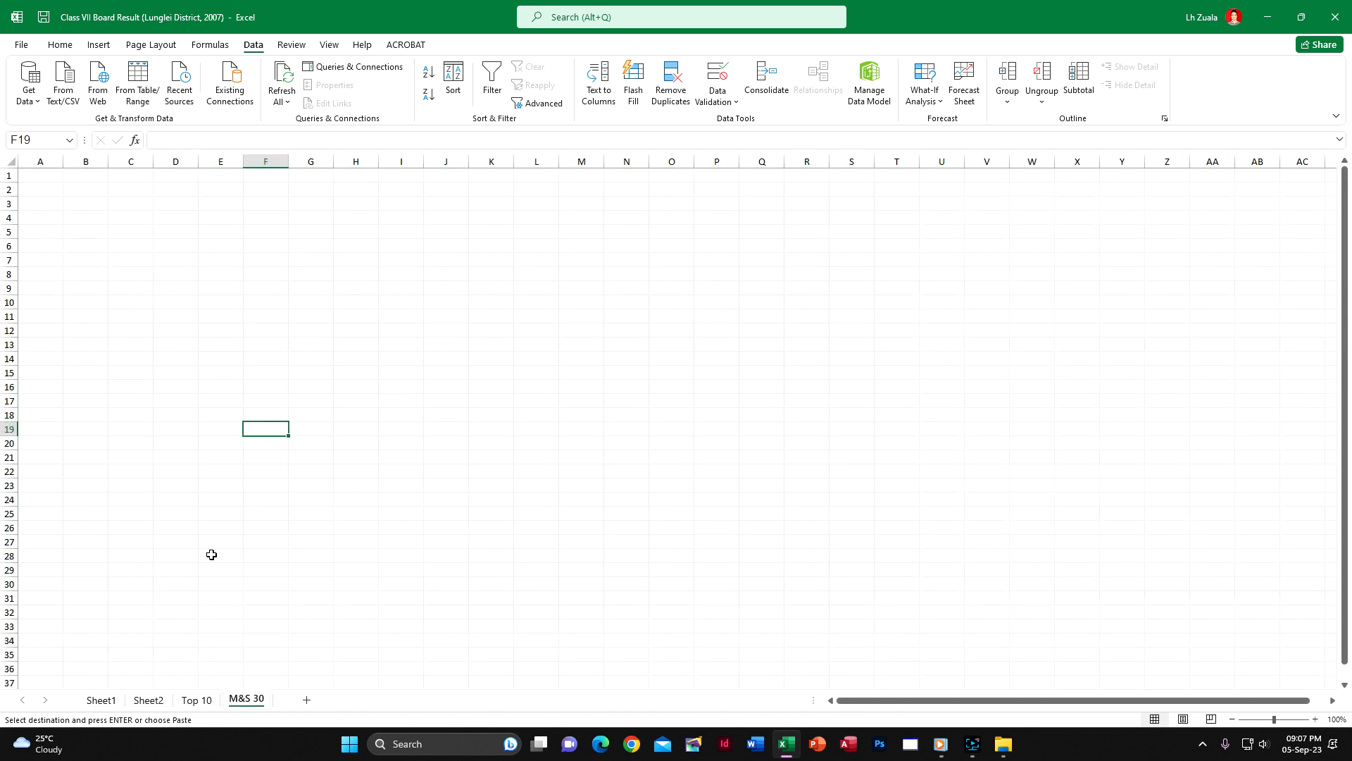
left_click(41, 172)
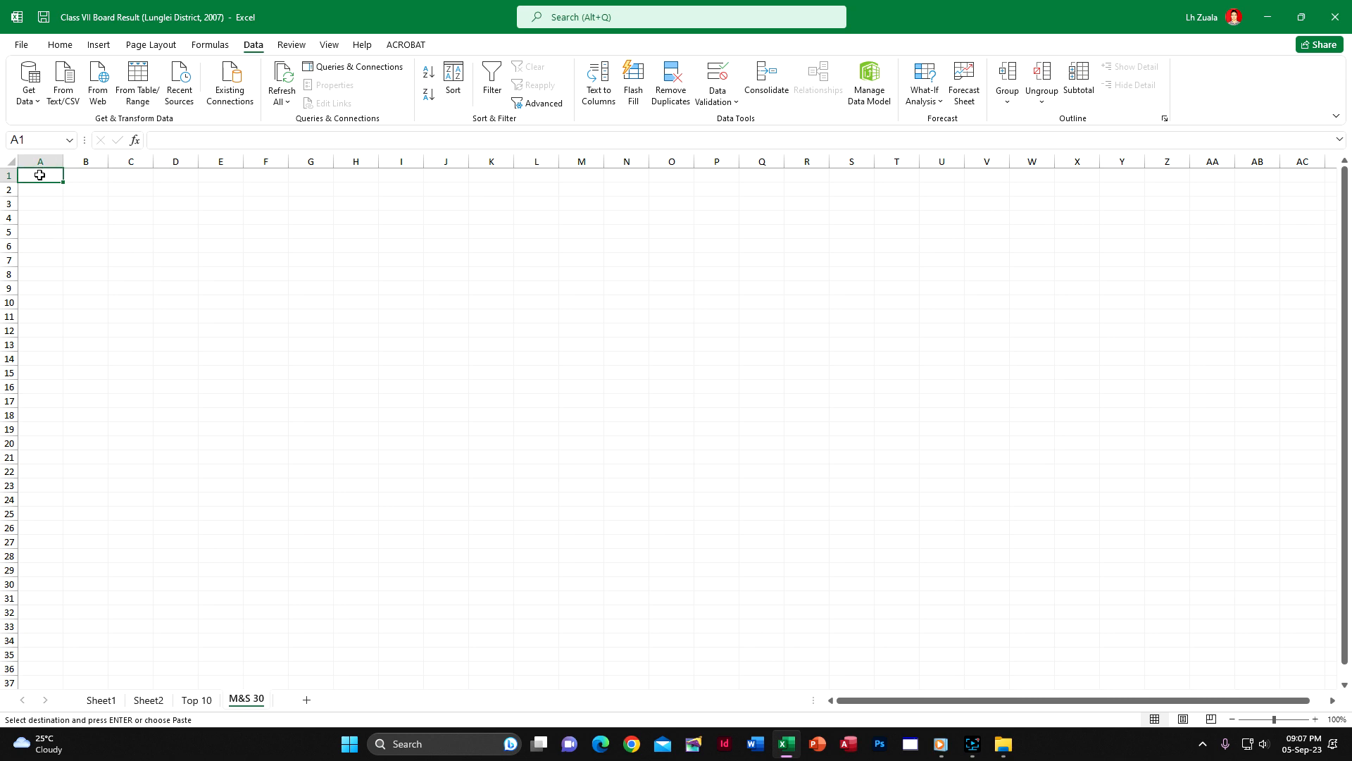
key("ctrl+v")
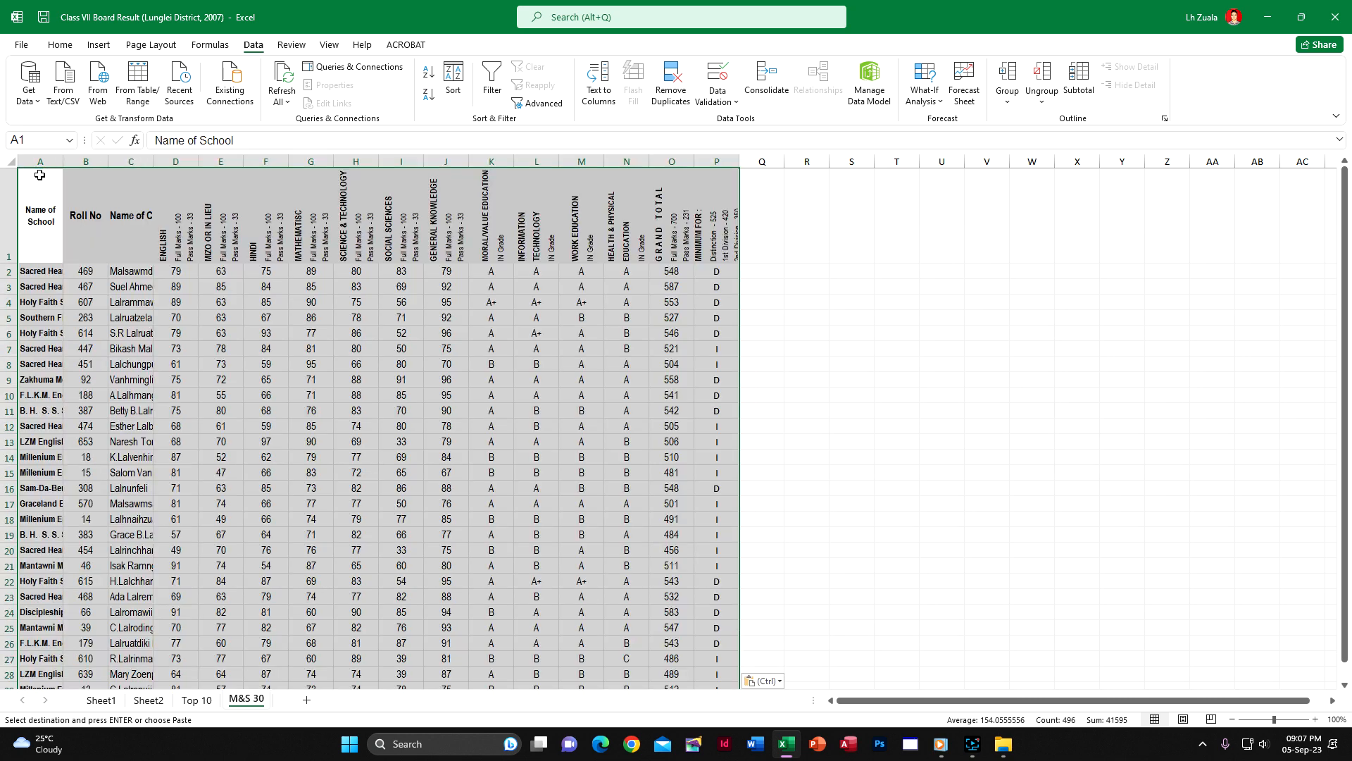
right_click(48, 193)
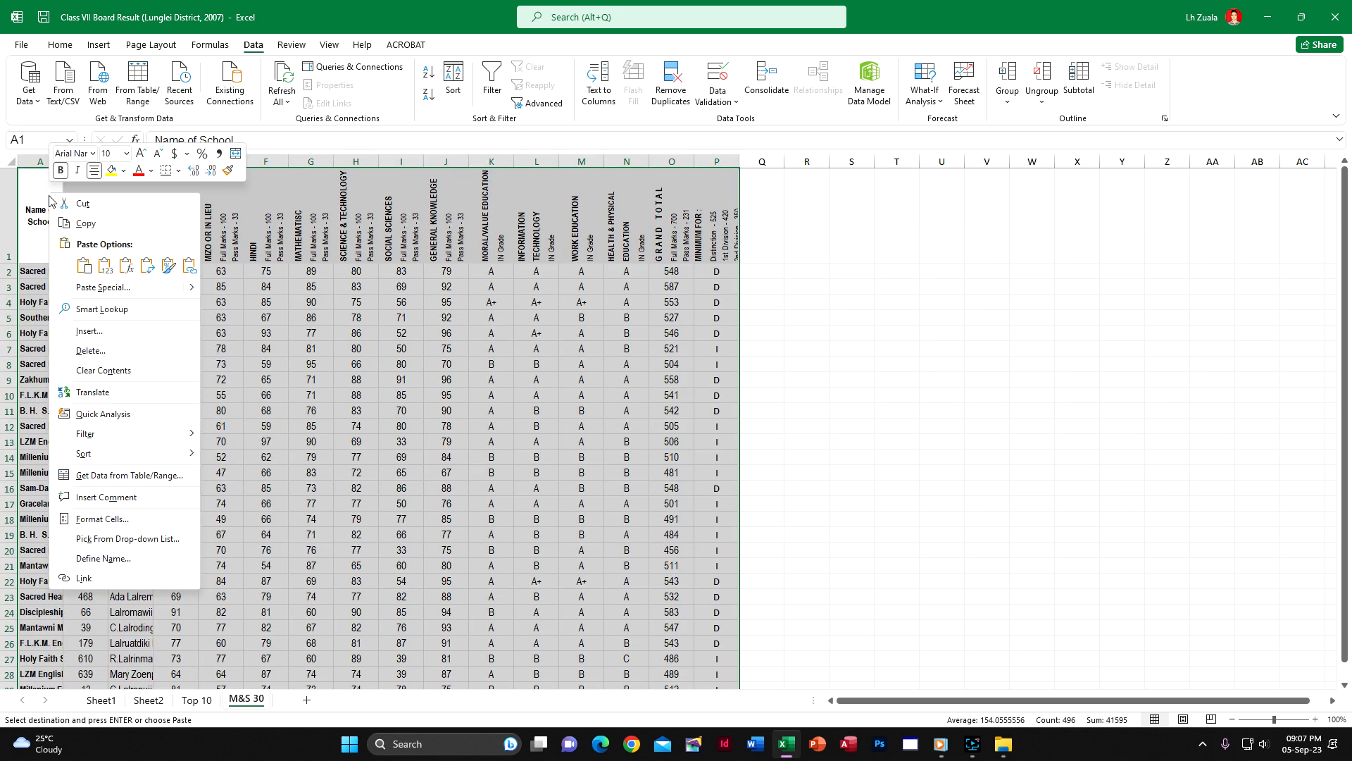
left_click(87, 288)
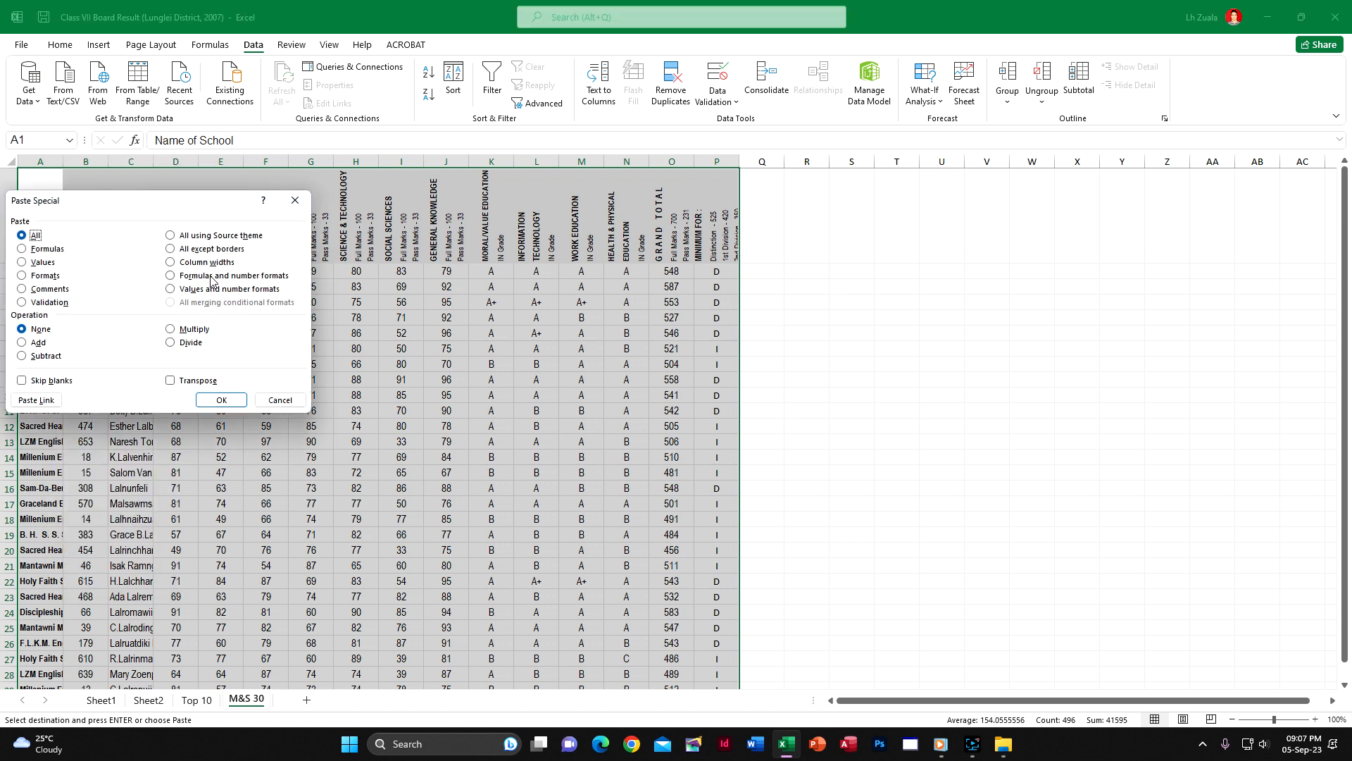
left_click(205, 262)
left_click(221, 399)
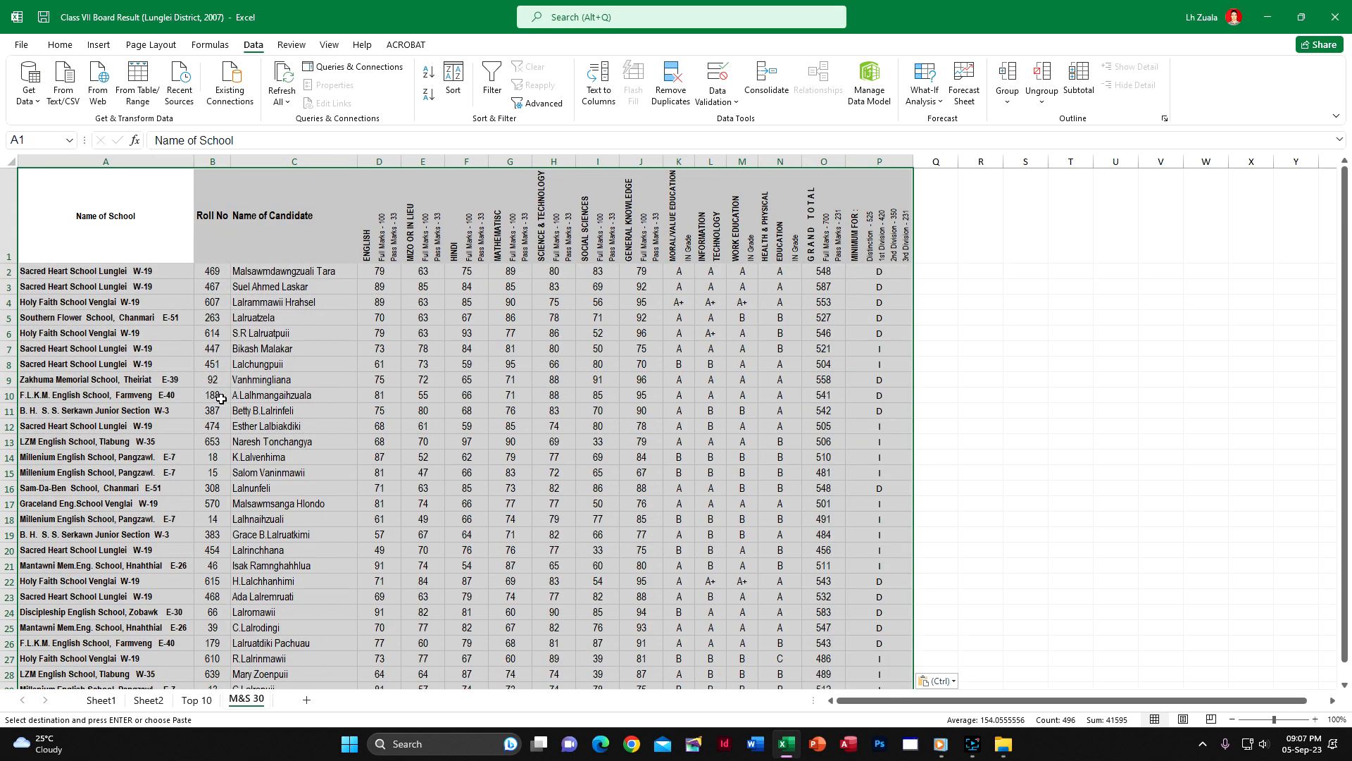
left_click(563, 370)
scroll(374, 396, "down", 2)
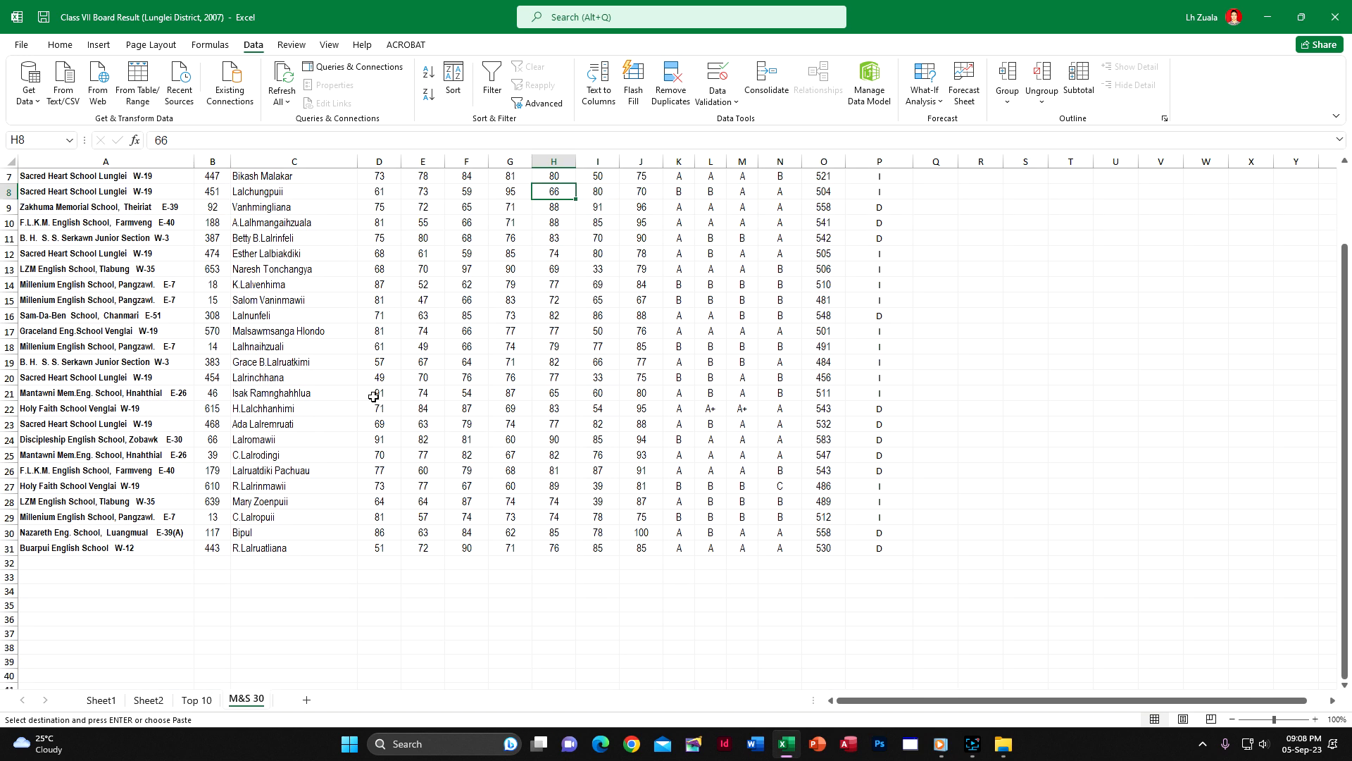
scroll(374, 396, "up", 2)
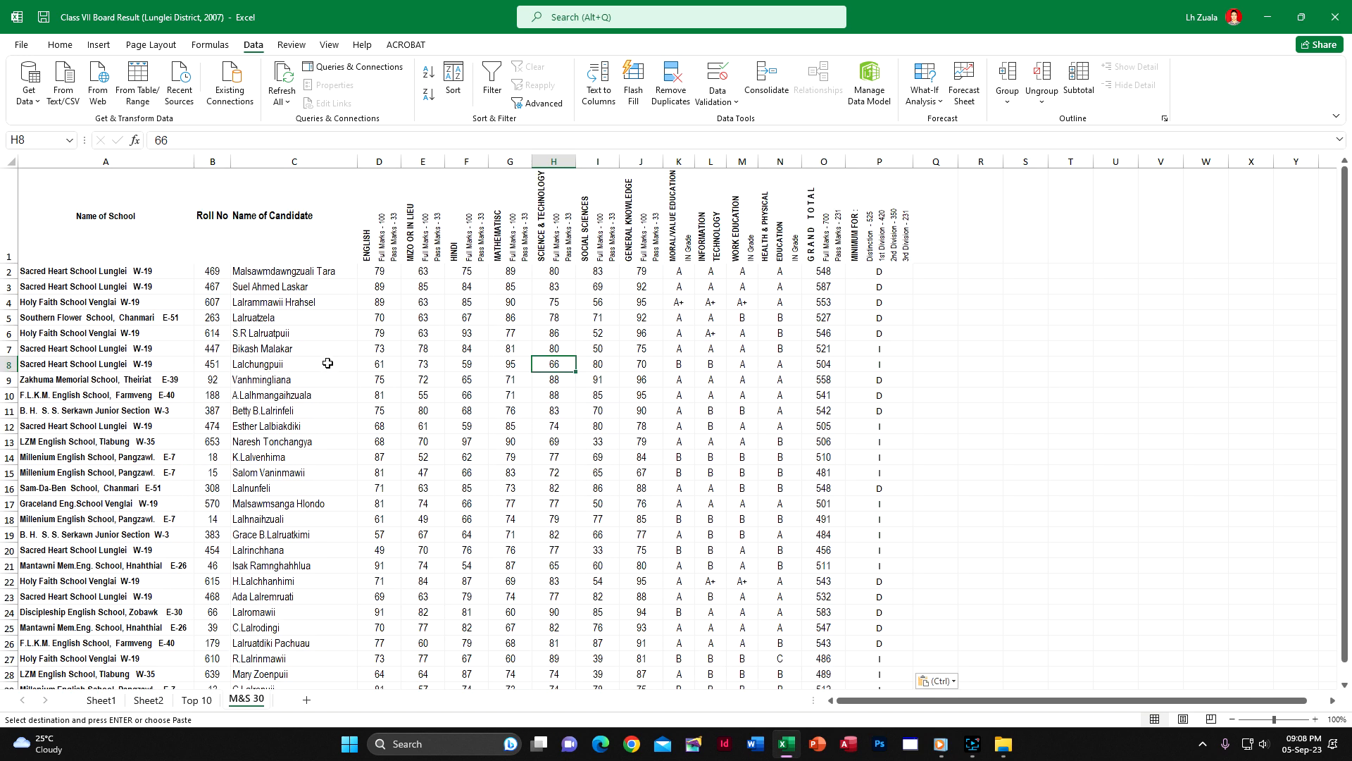
Compare the mathematics and science marks of the first-ranked candidates on the Top 10 and M&S 30 sheets
left_click(190, 699)
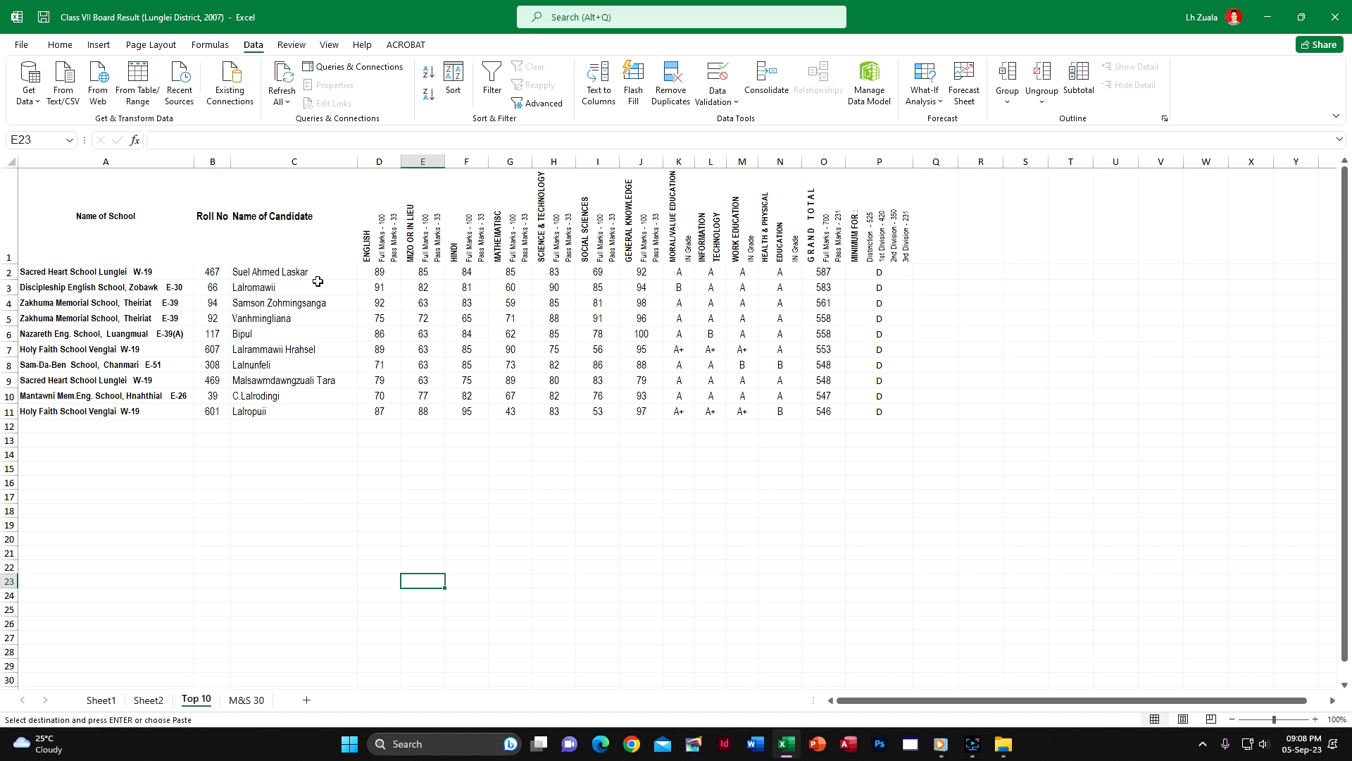
left_click(241, 700)
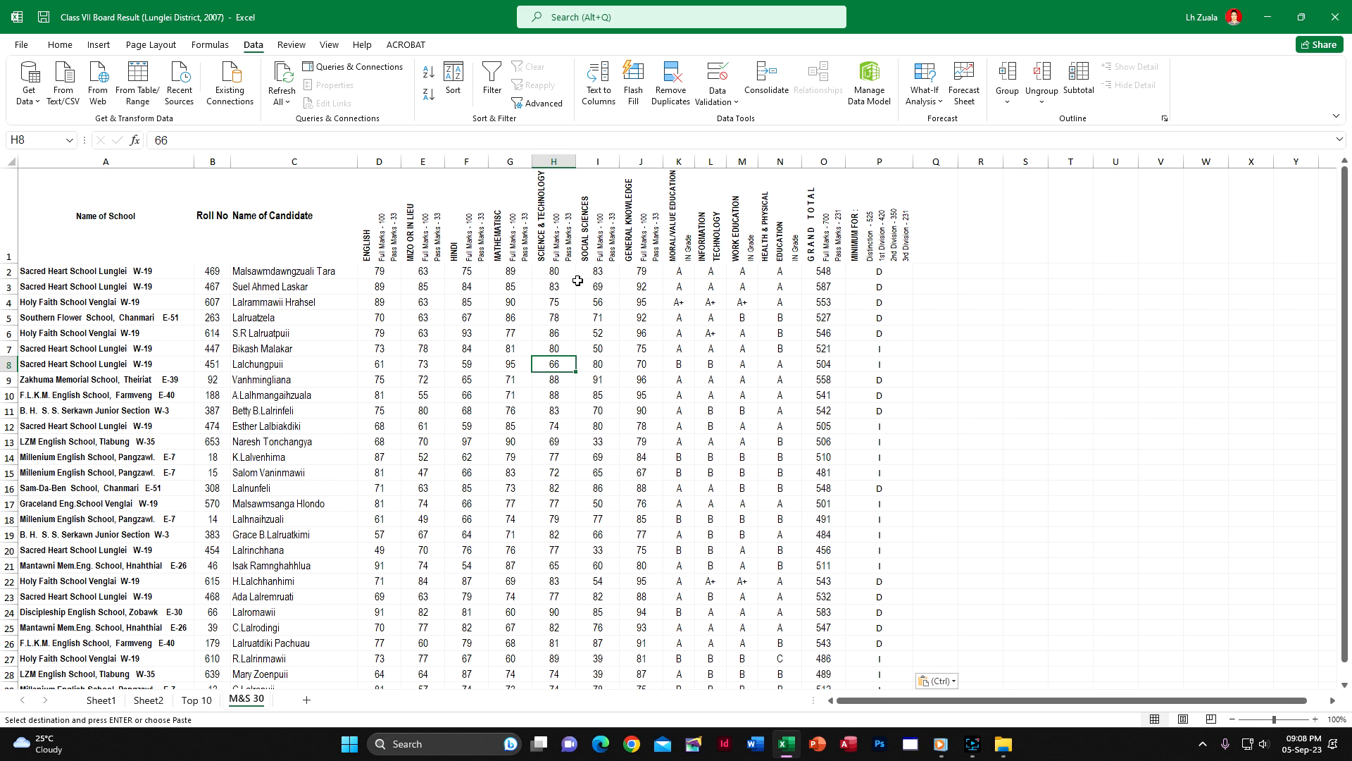
left_click(506, 273)
left_click(552, 276)
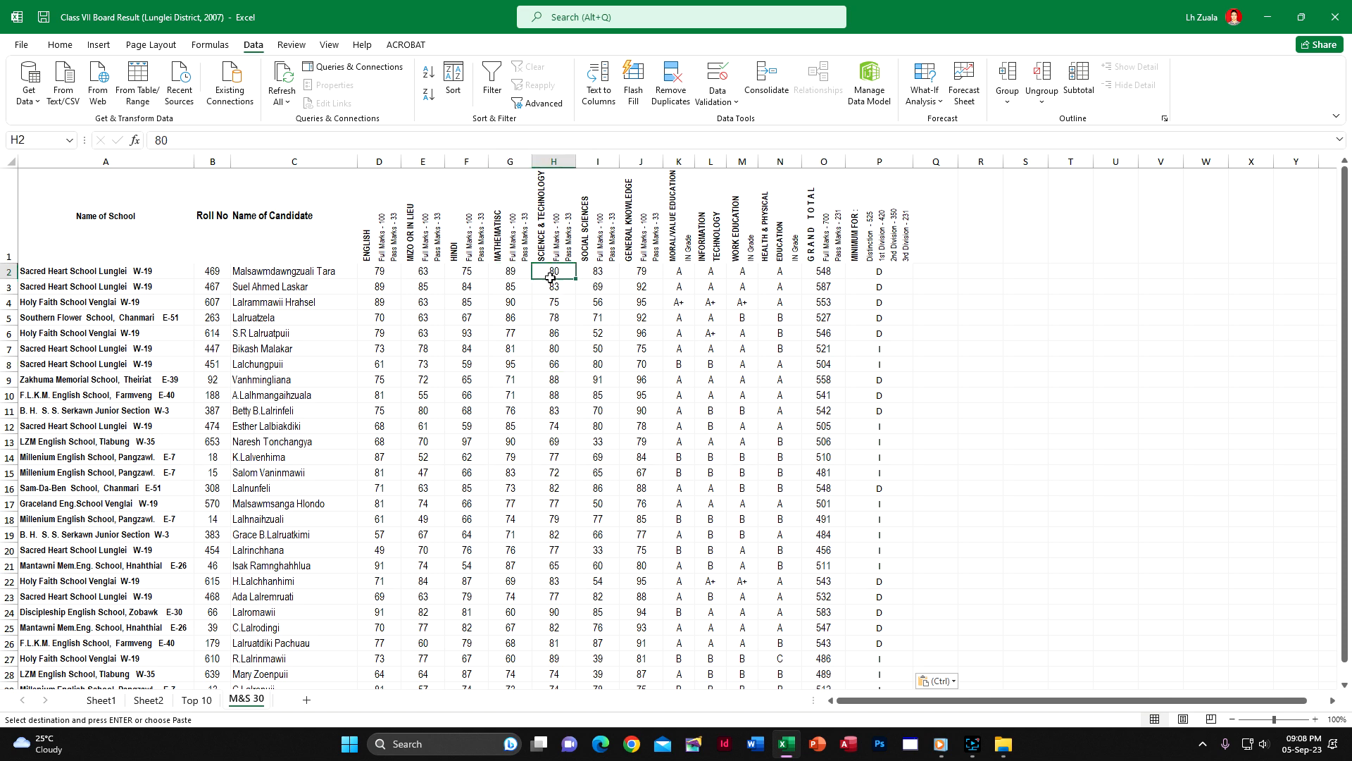
left_click(190, 699)
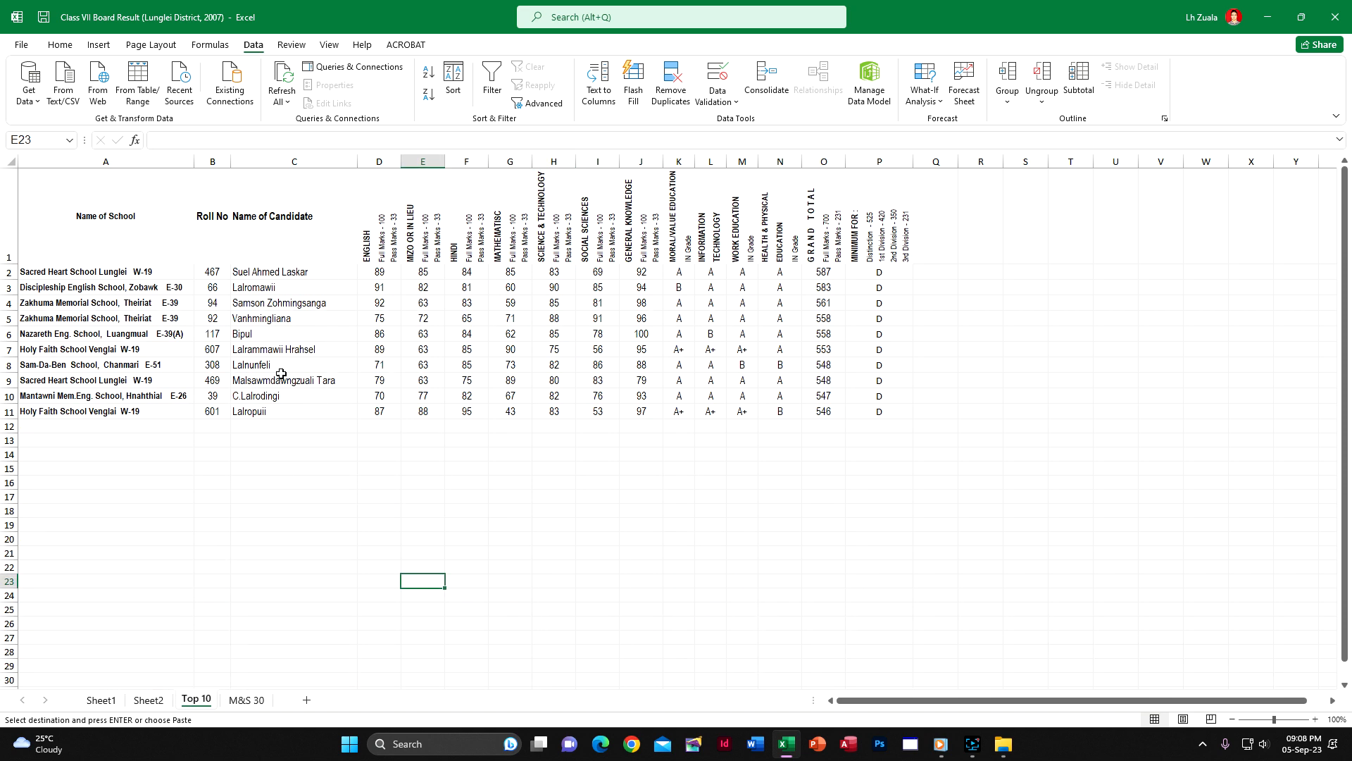
left_click(510, 272)
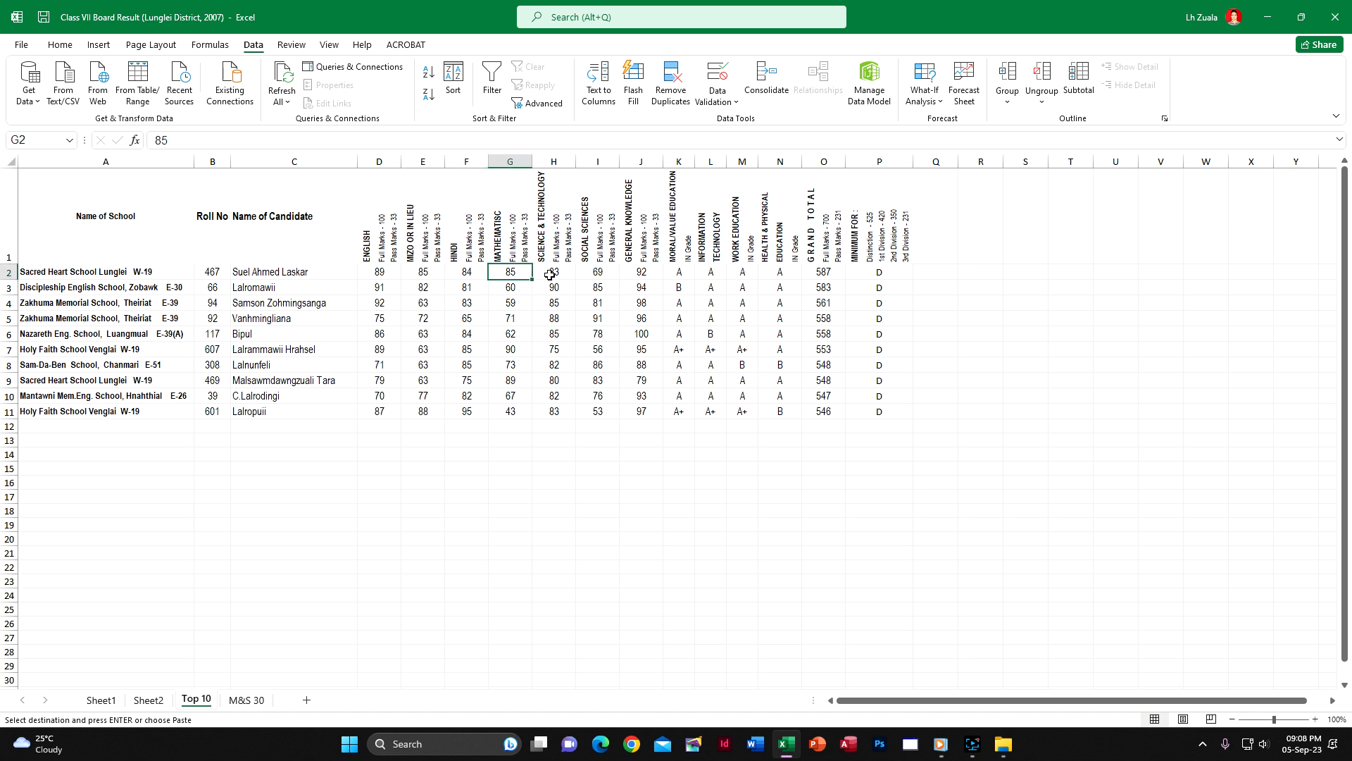
left_click(550, 275)
left_click(243, 700)
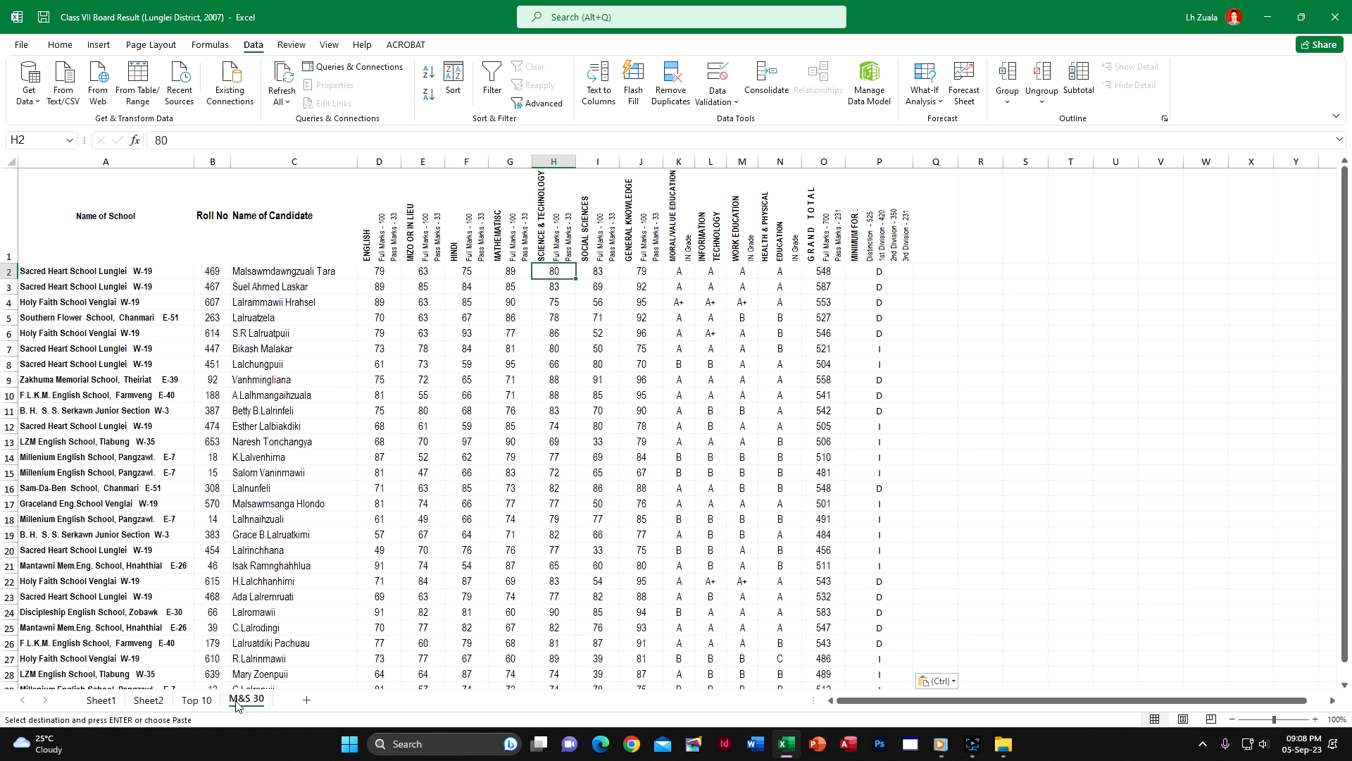
left_click(514, 273)
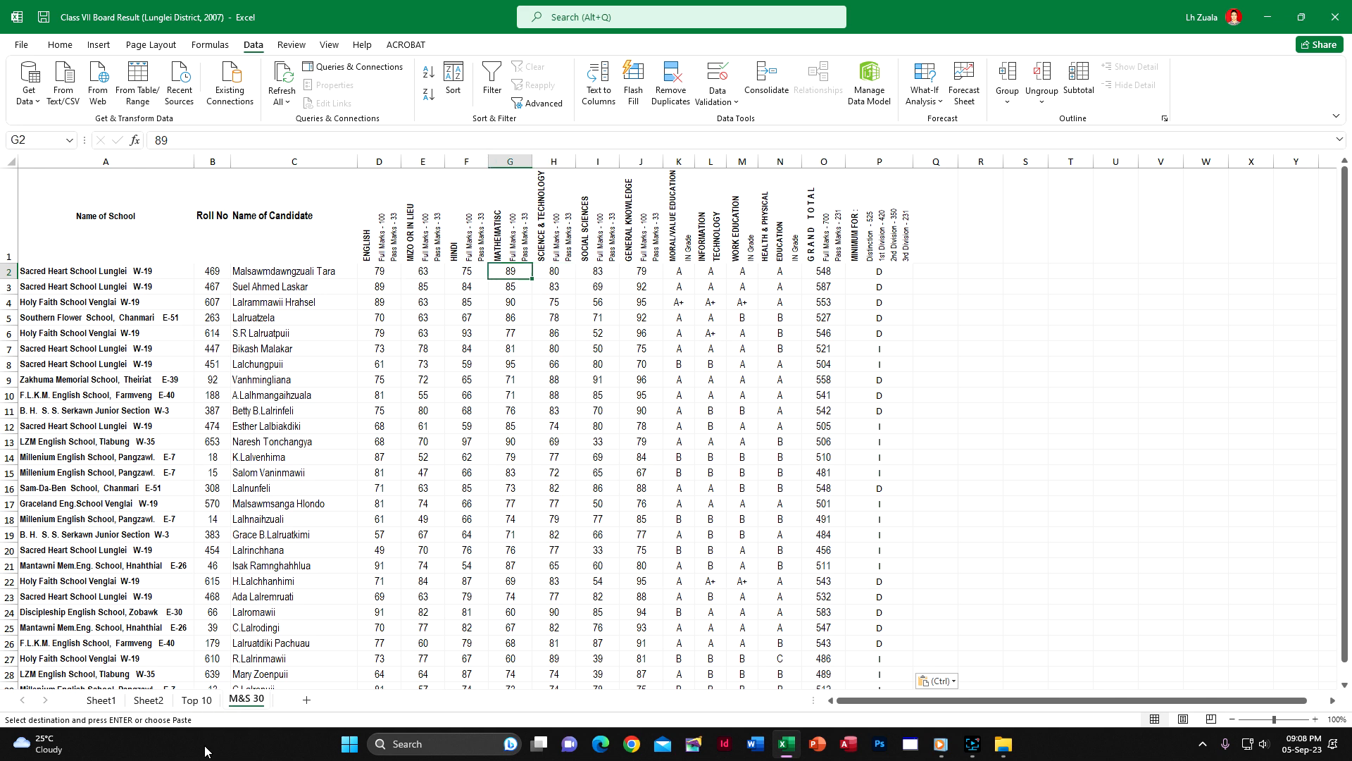
left_click(197, 703)
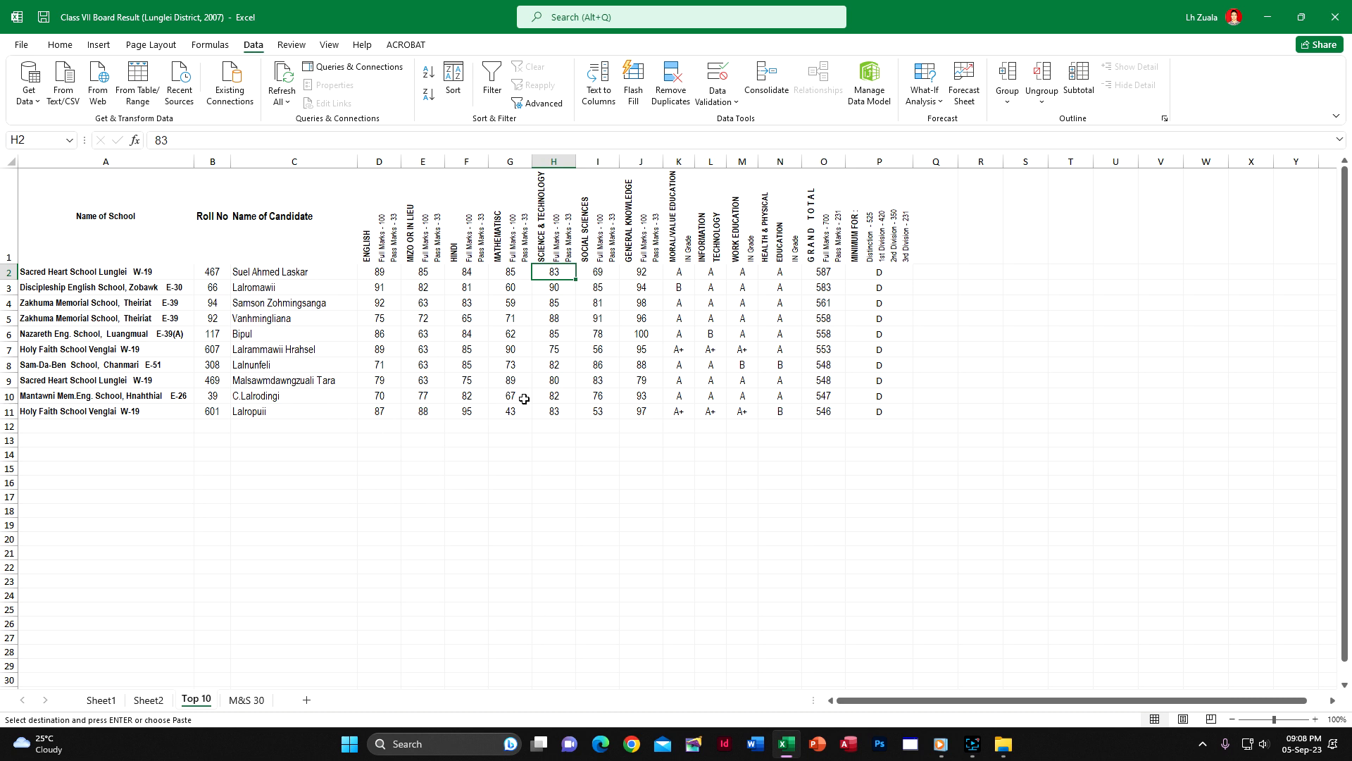
key("Left")
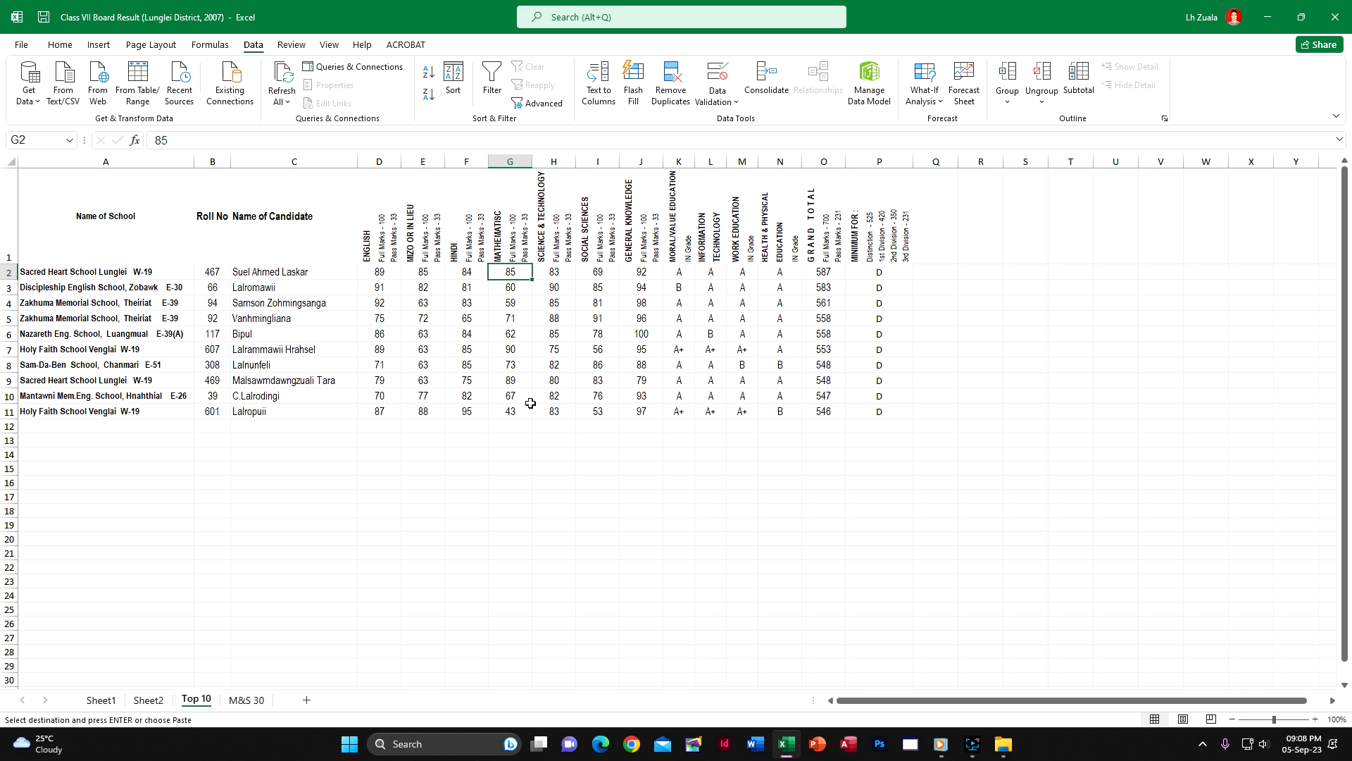
left_click(237, 702)
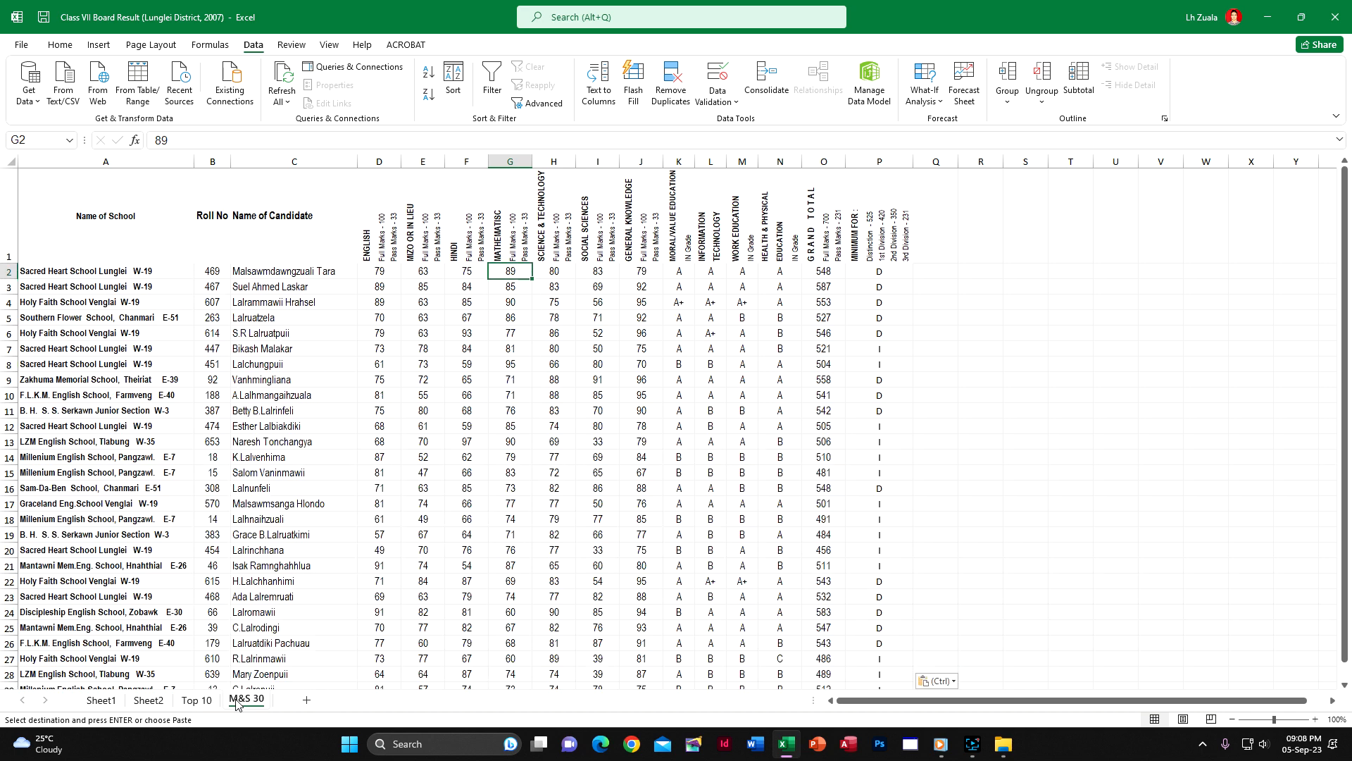
Return to Sheet1 and turn off filtering for the candidate table
left_click(101, 699)
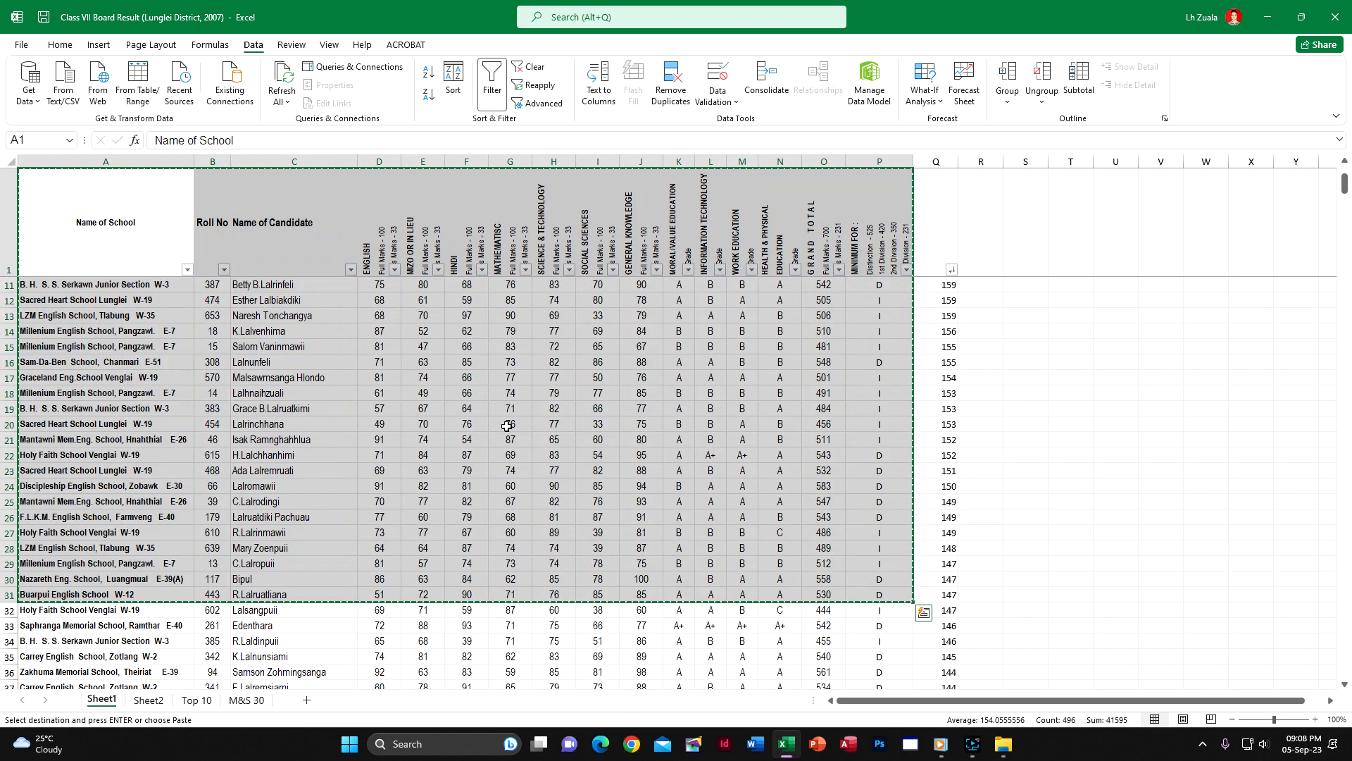
left_click(705, 258)
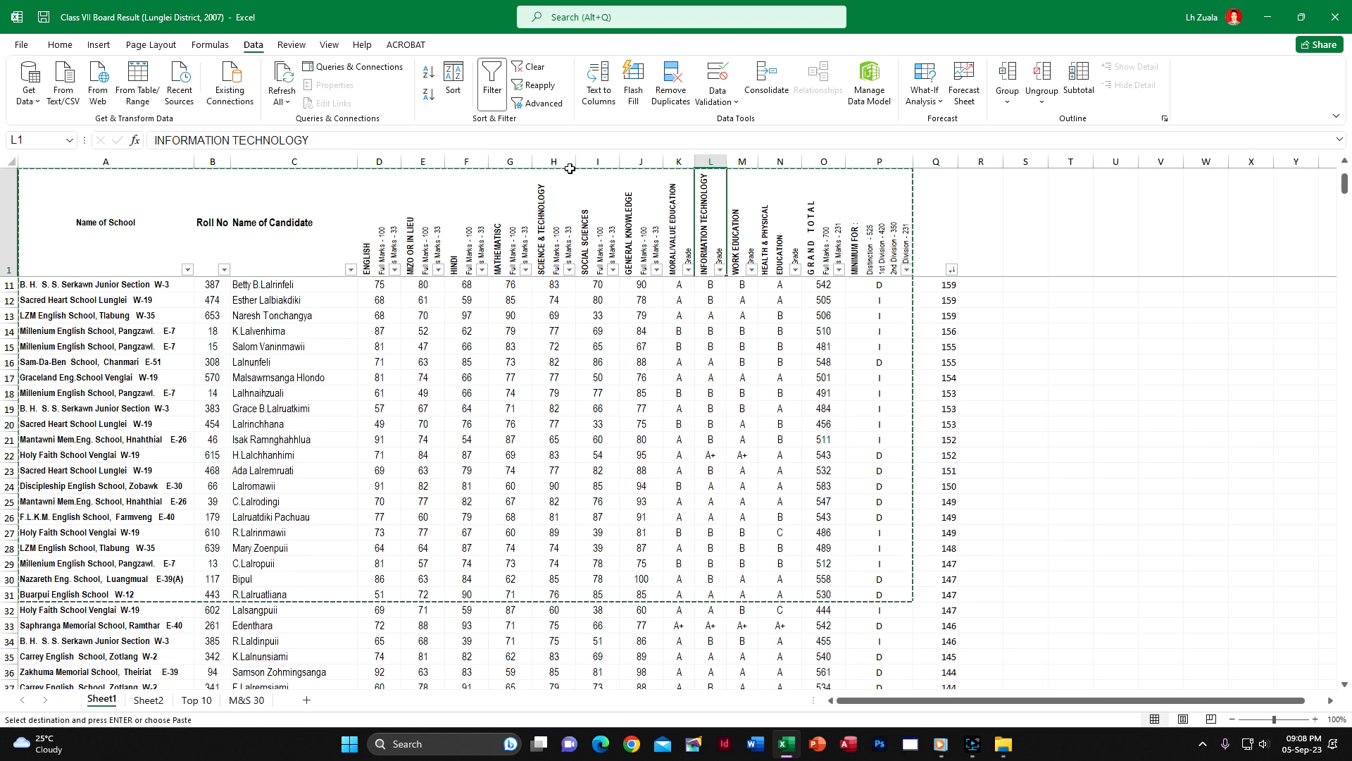
left_click(491, 93)
left_click(641, 393)
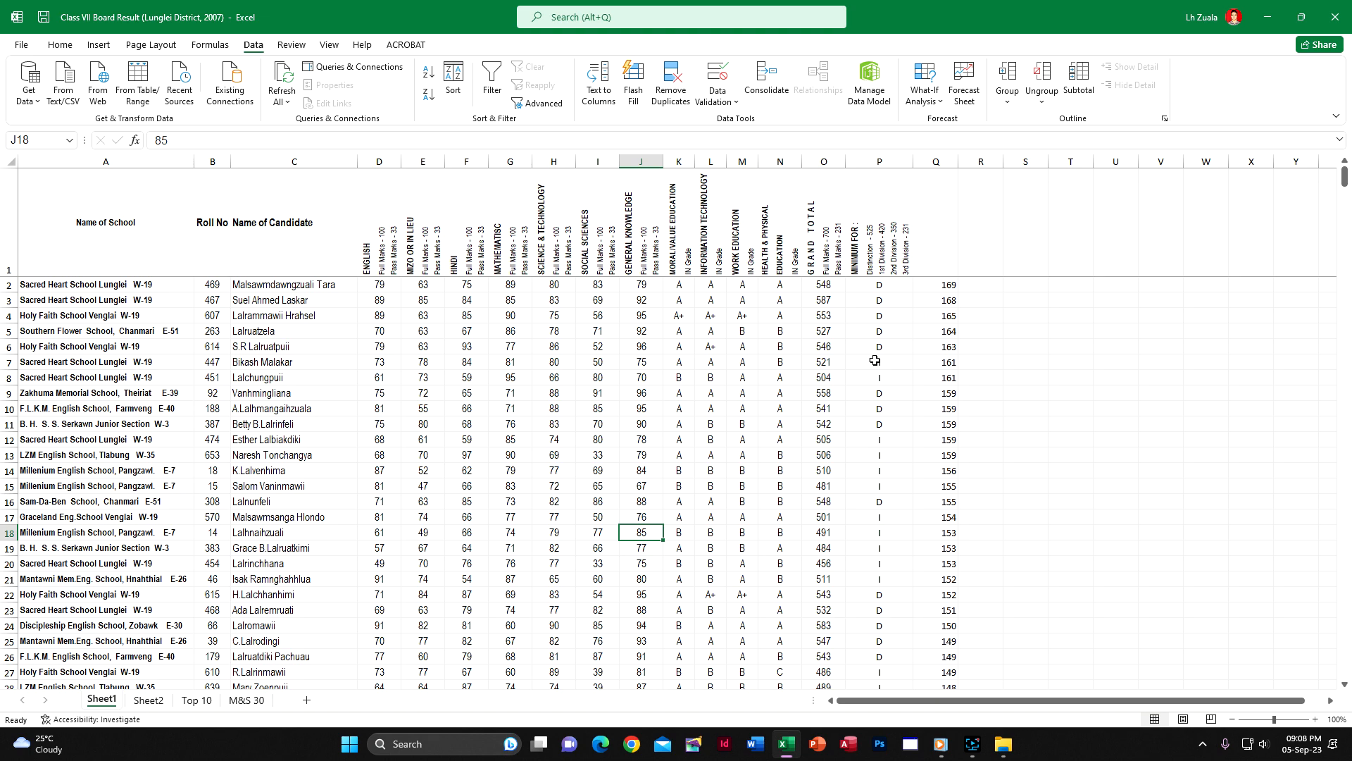
Clear the sums in column Q and the division results in P2:P662 on Sheet1, keeping the header in P1
left_click(936, 161)
key("Delete")
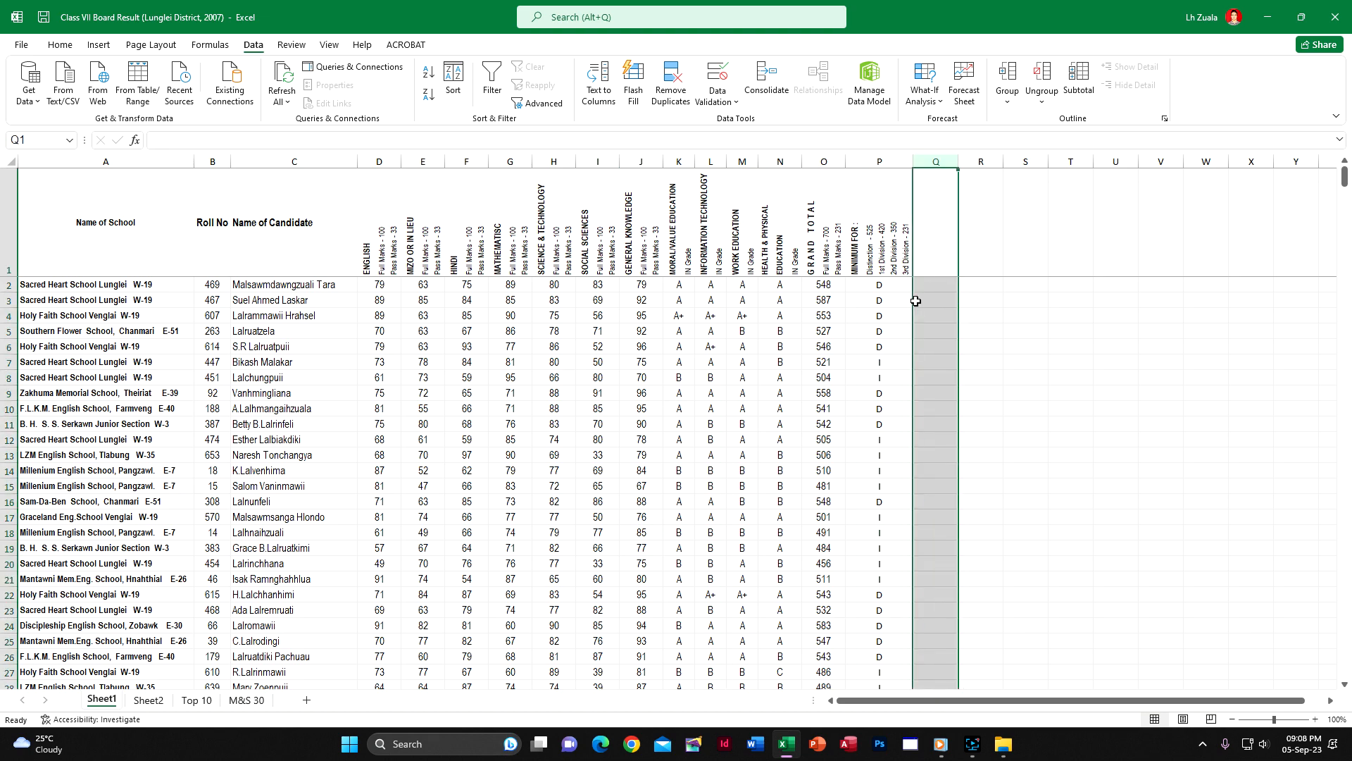
left_click(892, 288)
key("ctrl+shift+Down")
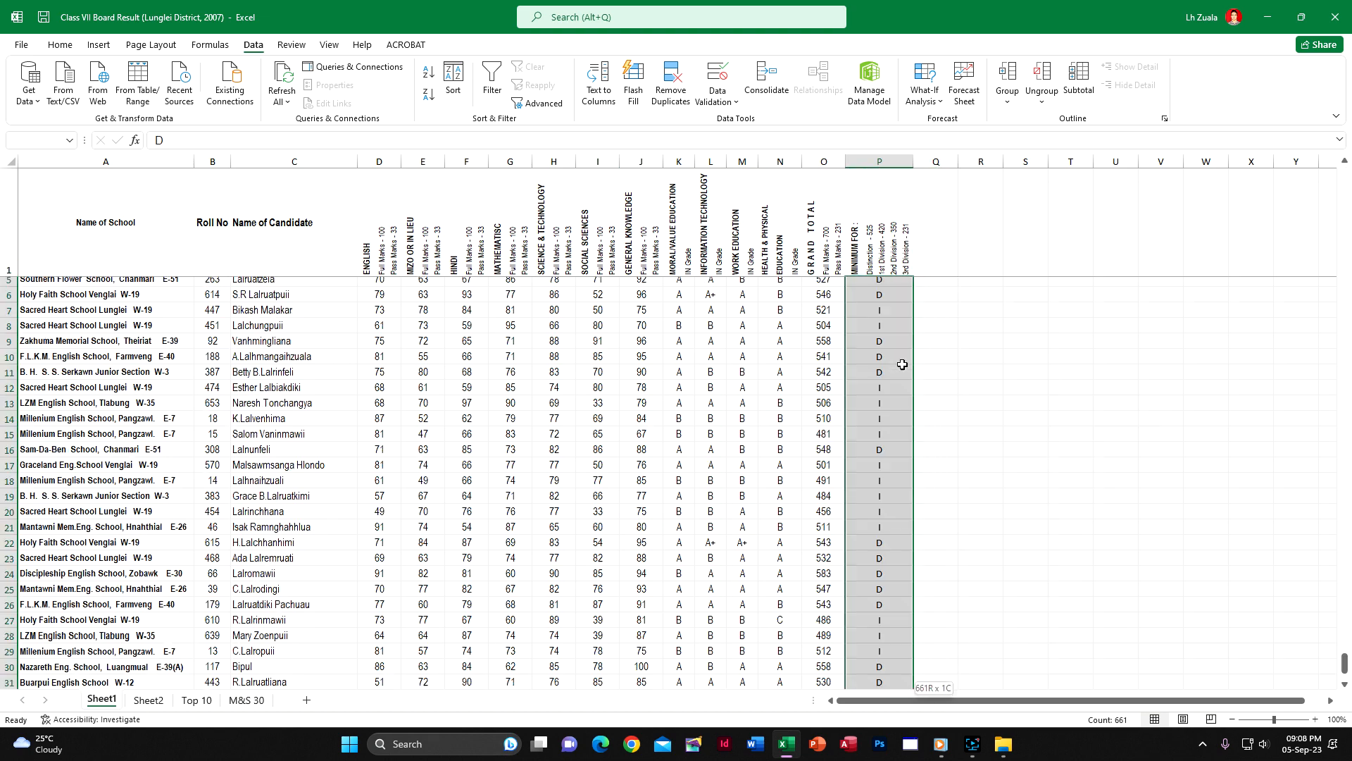
key("Delete")
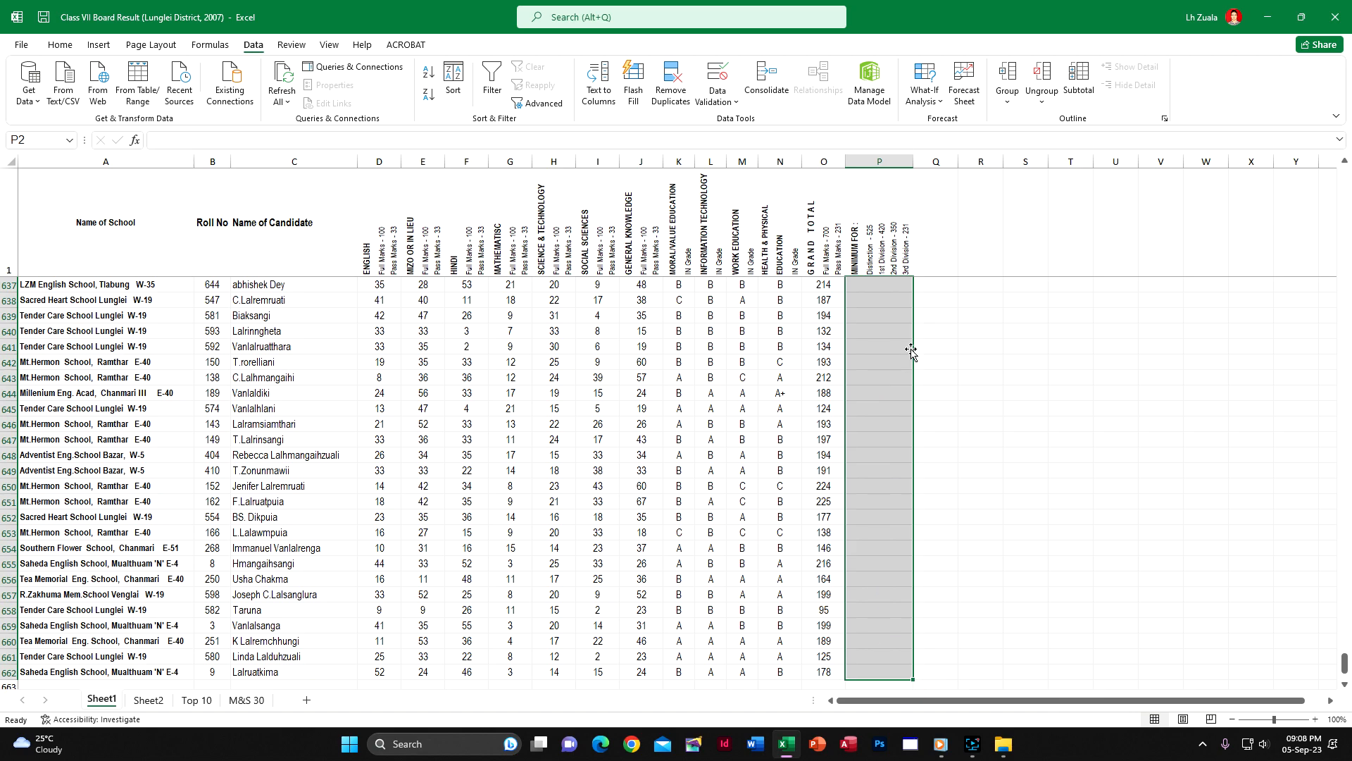
scroll(1343, 612, "up", 4)
scroll(1345, 651, "up", 20)
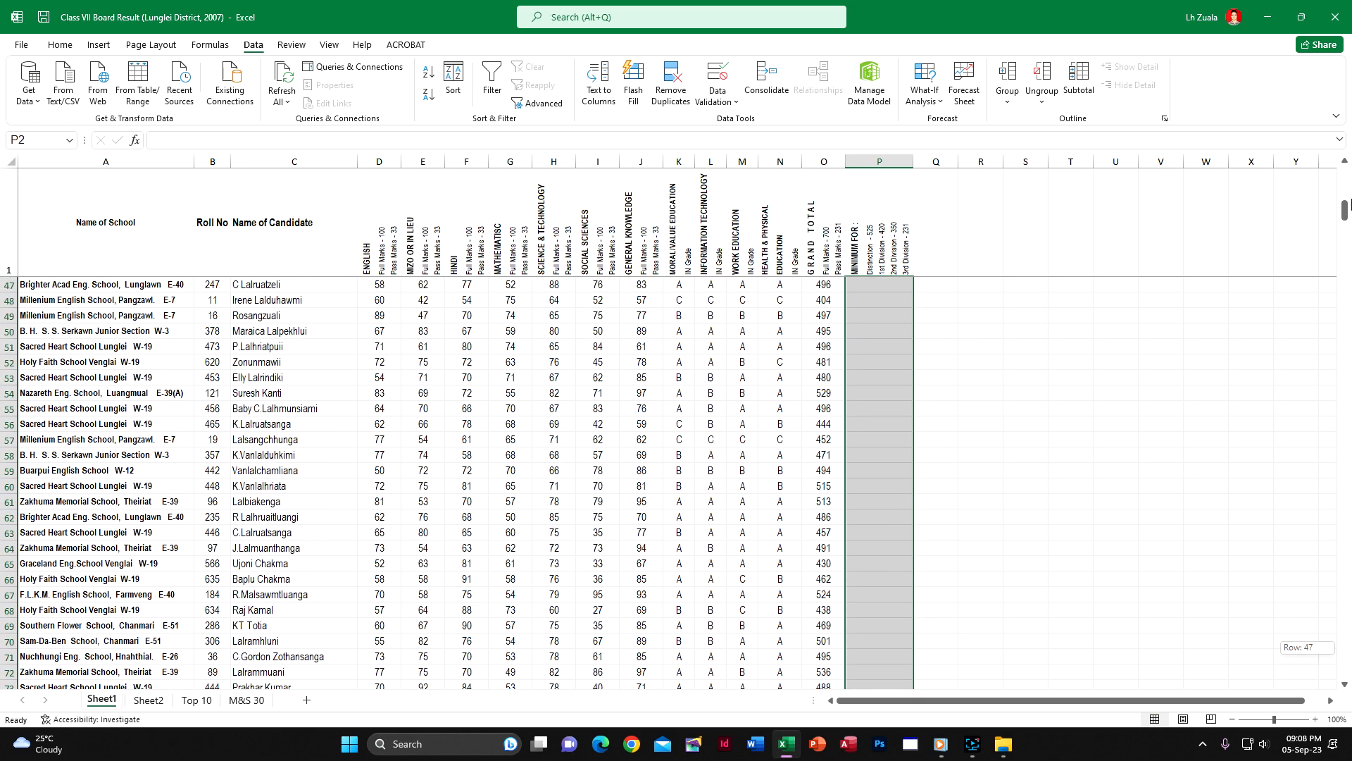
left_click(1116, 486)
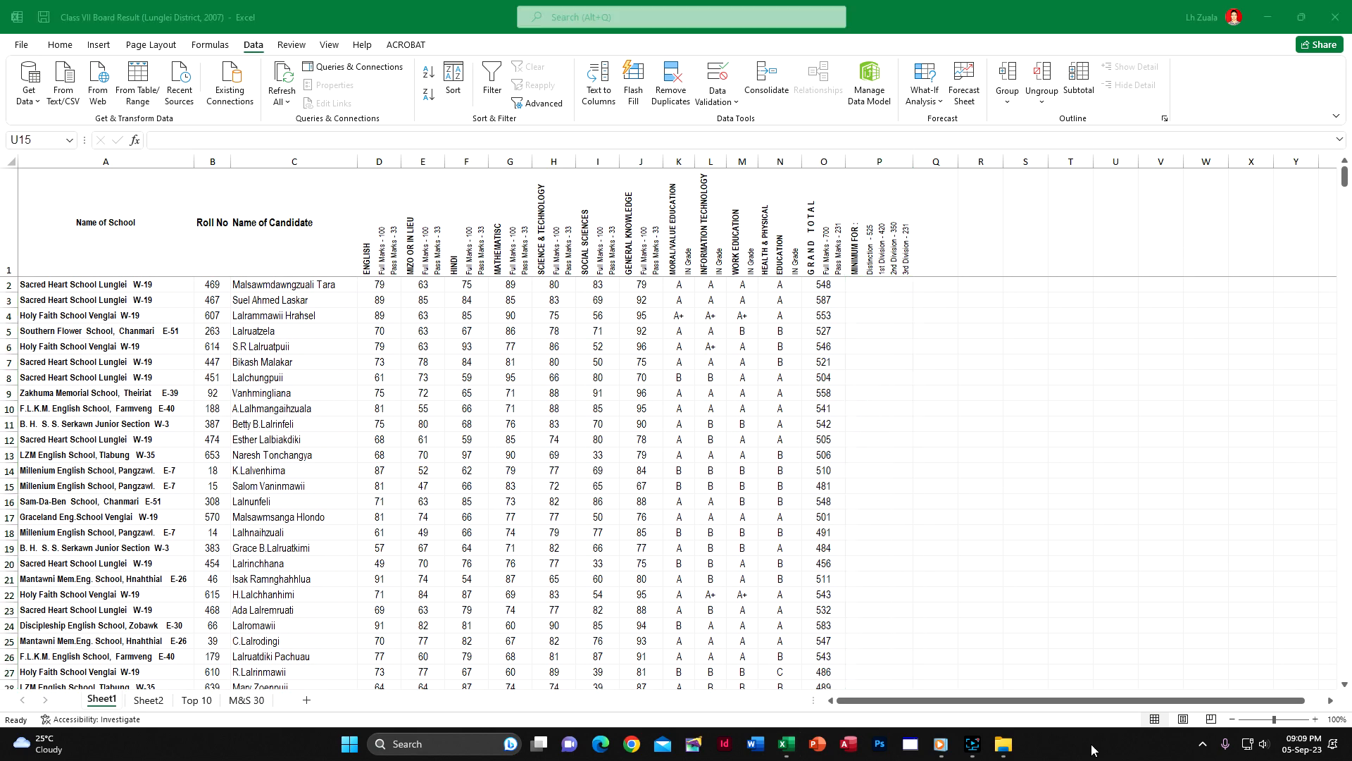
left_click(978, 745)
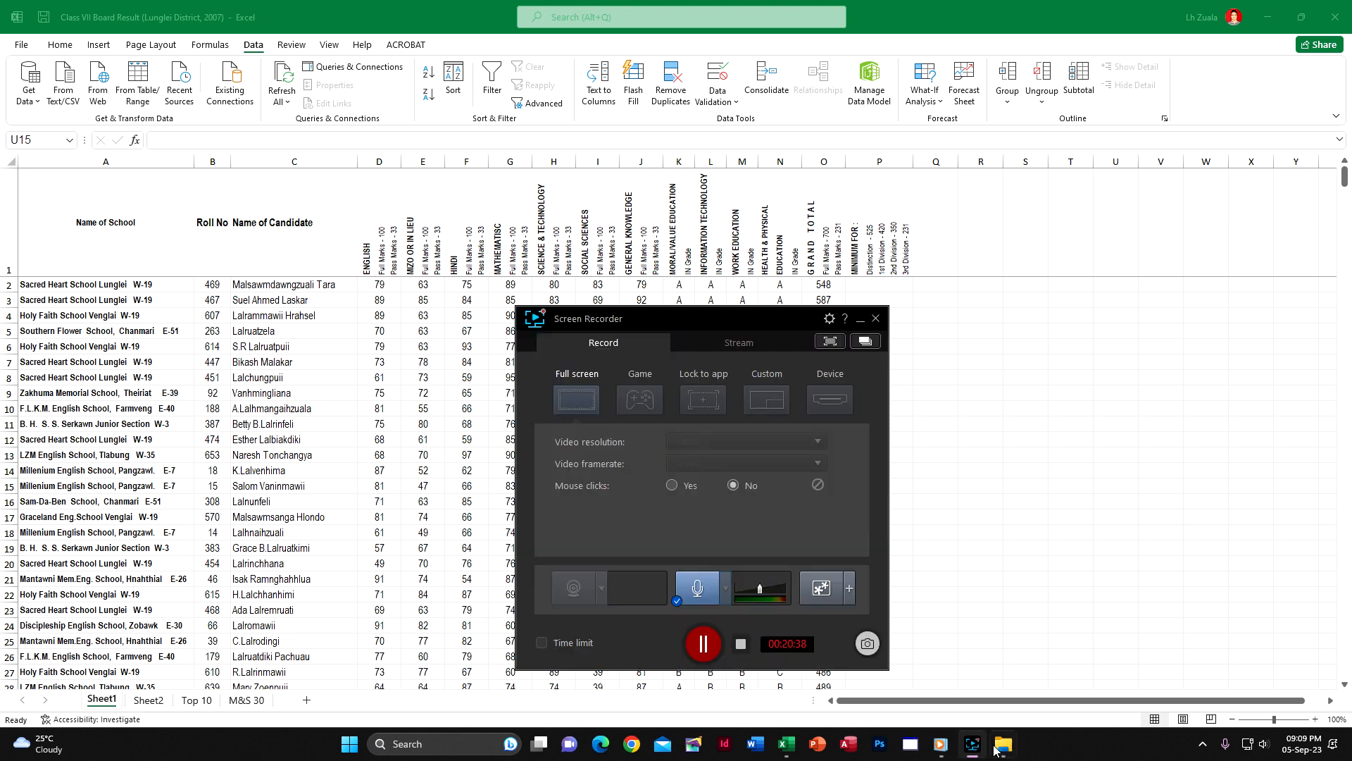
left_click(705, 643)
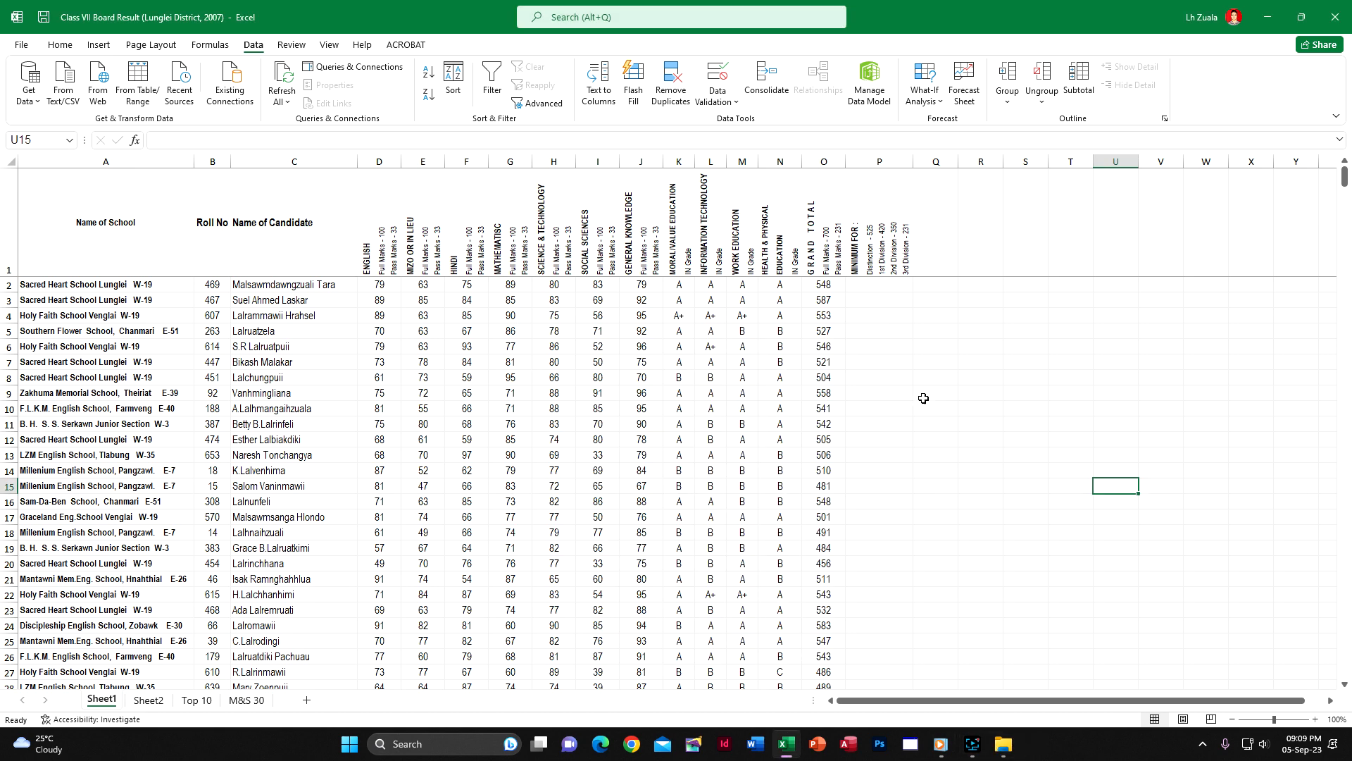
Start a nested IF formula in P2 that returns F for grand totals below 231: =IF(O2<231,"F",
left_click(879, 283)
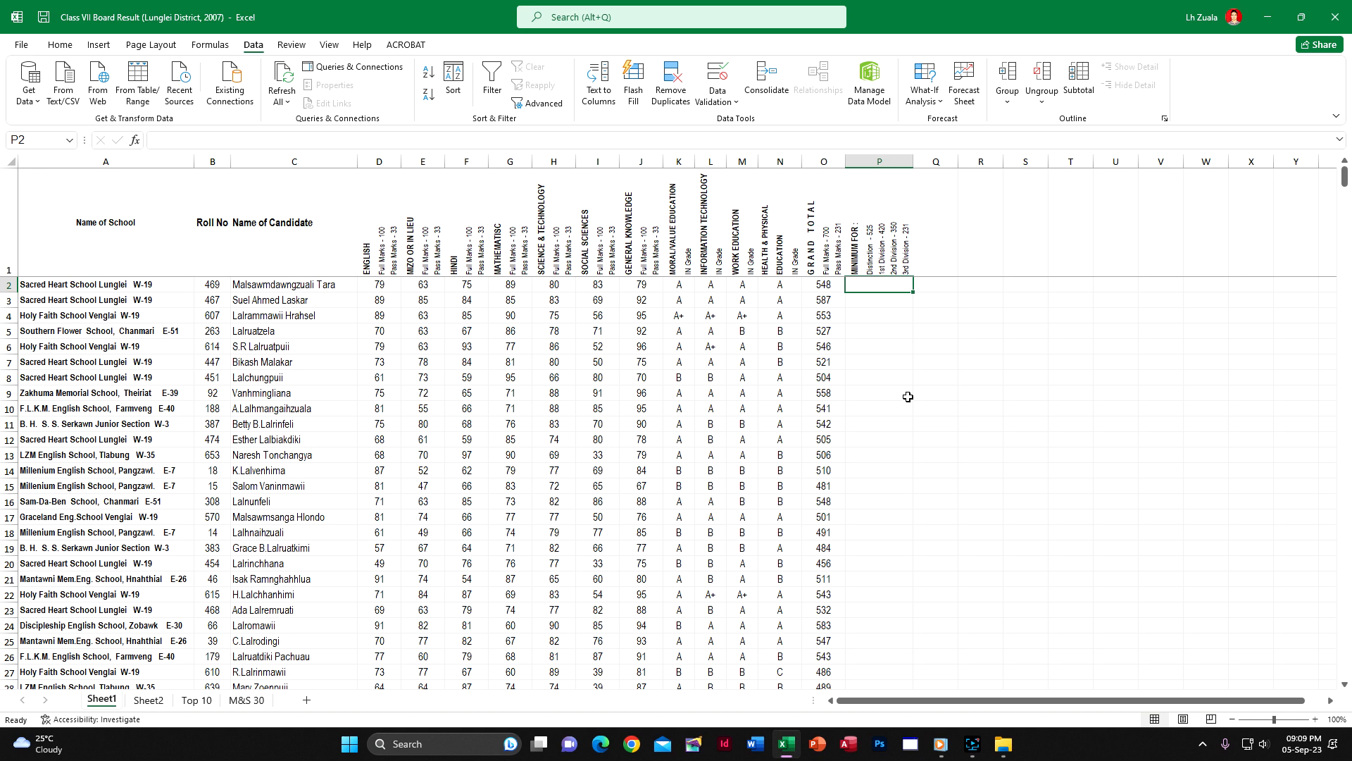
type("=")
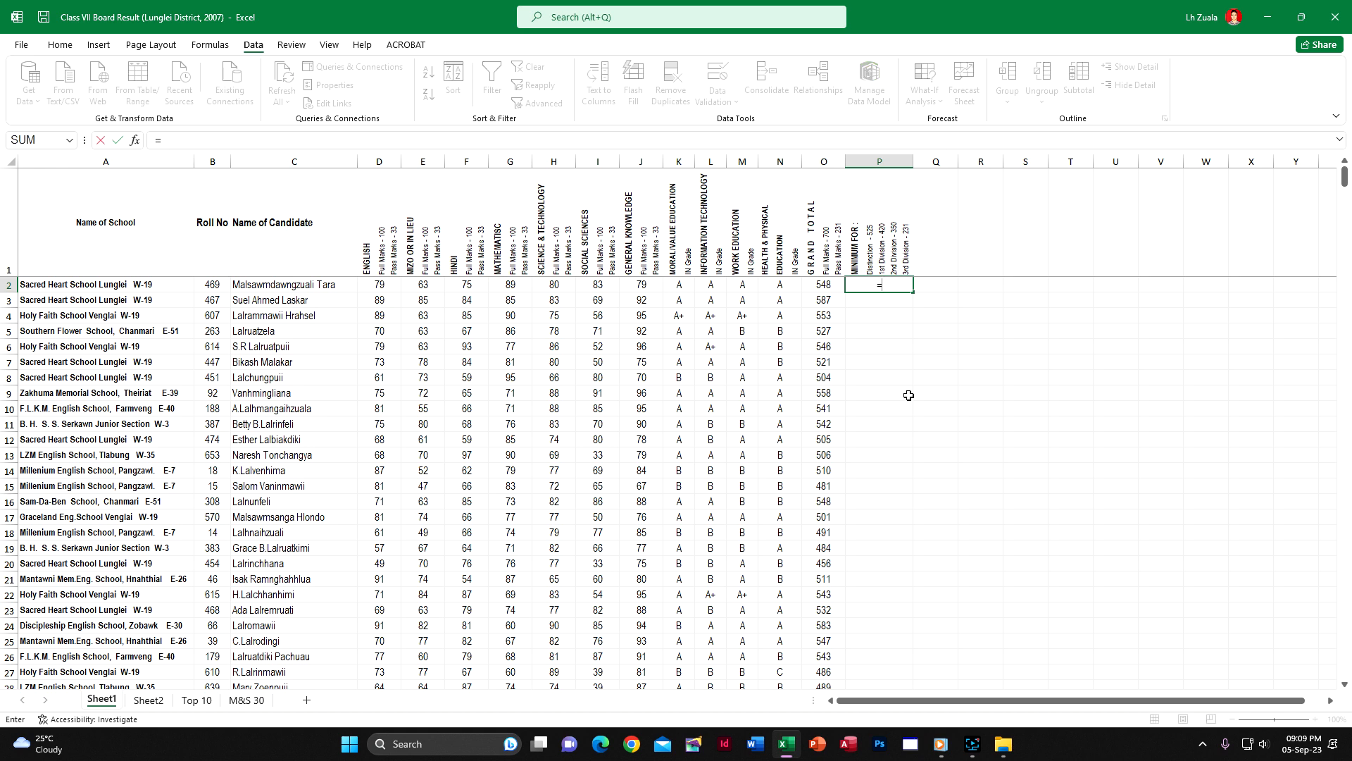
type("if")
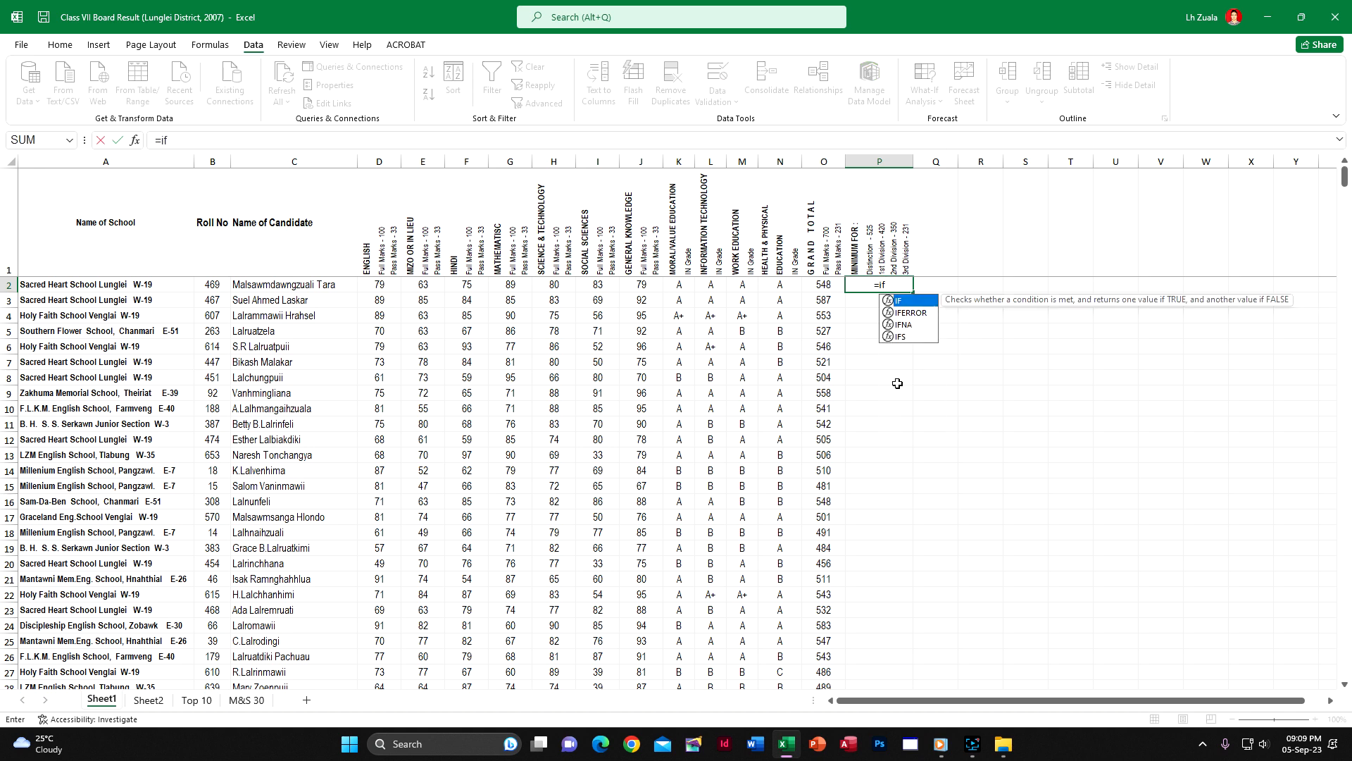
double_click(916, 300)
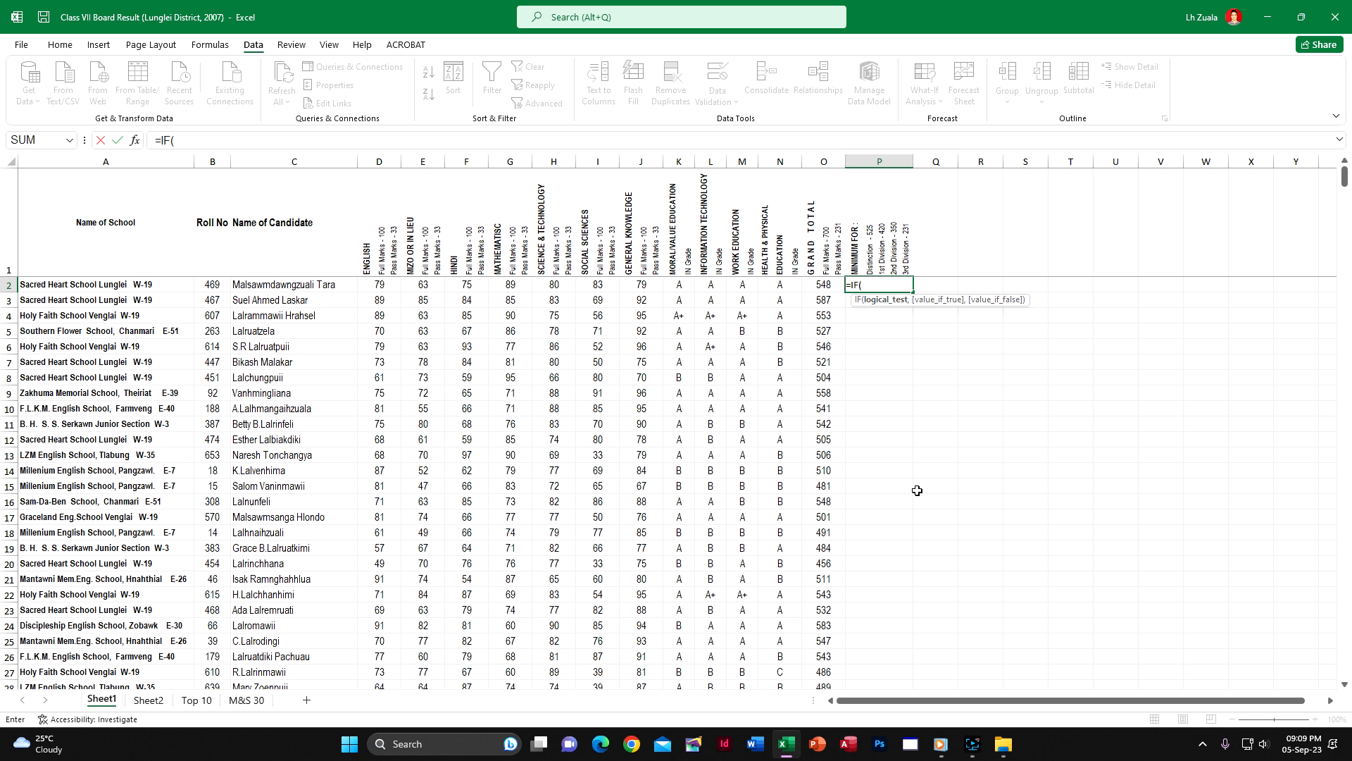
left_click(826, 285)
type("<231,")
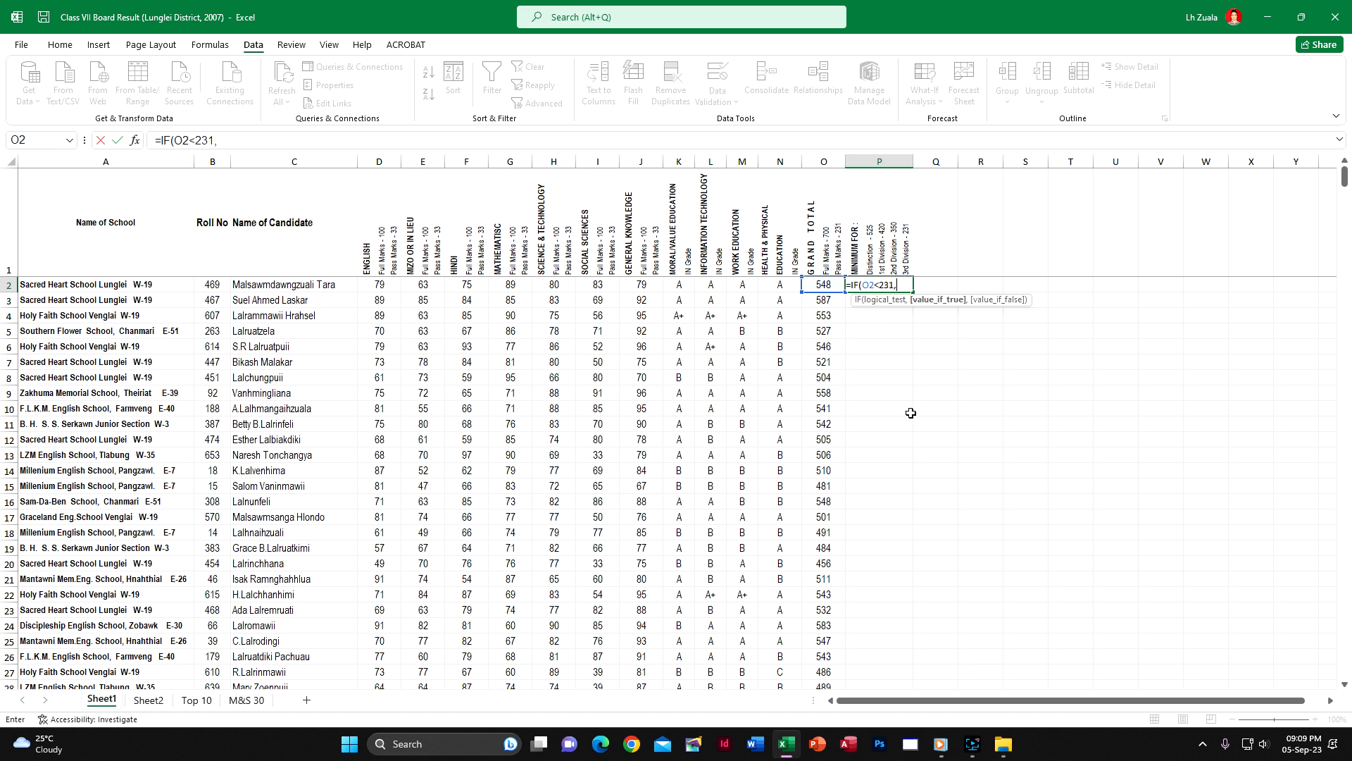
type("\"F\",")
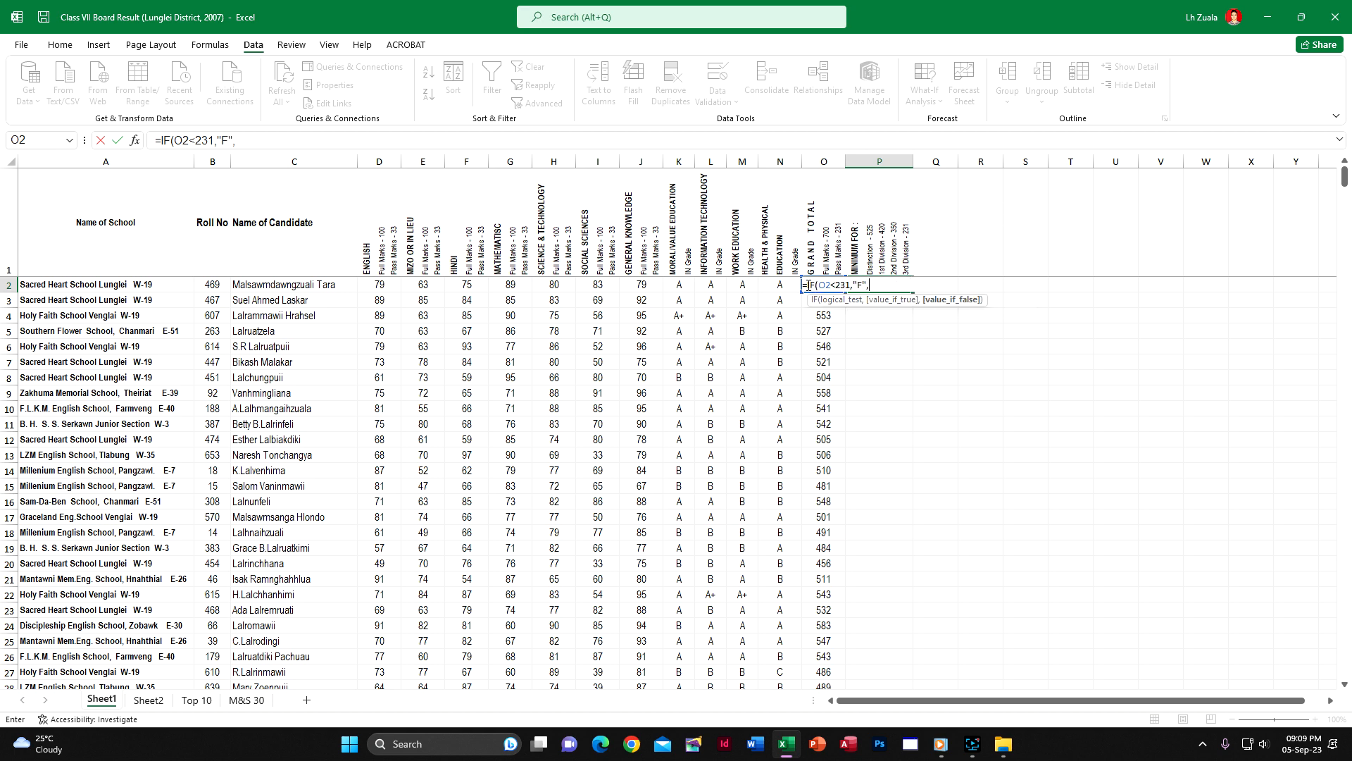
Reuse the IF(O2 part of the P2 formula to add a second condition: IF(O2<350,"III",
left_click_drag(807, 285, 835, 285)
key("ctrl+c")
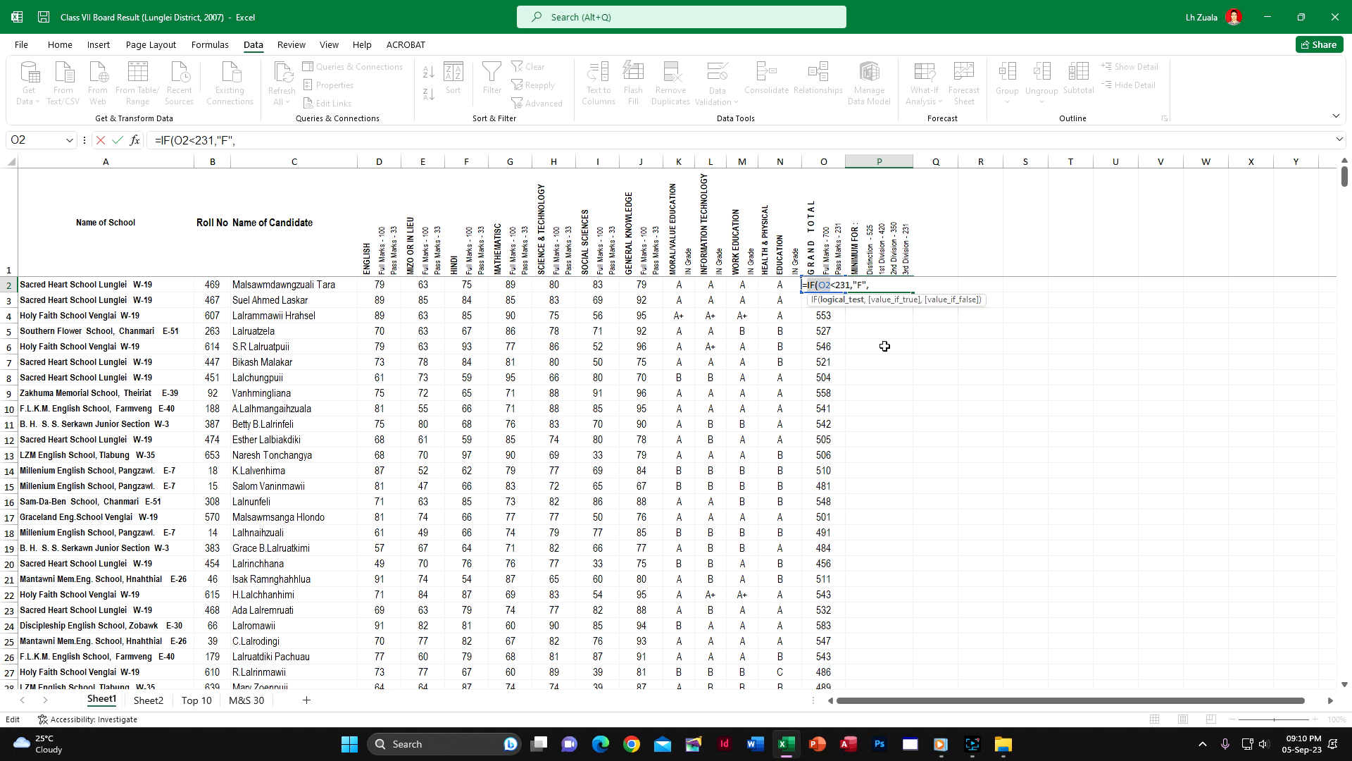
left_click(892, 286)
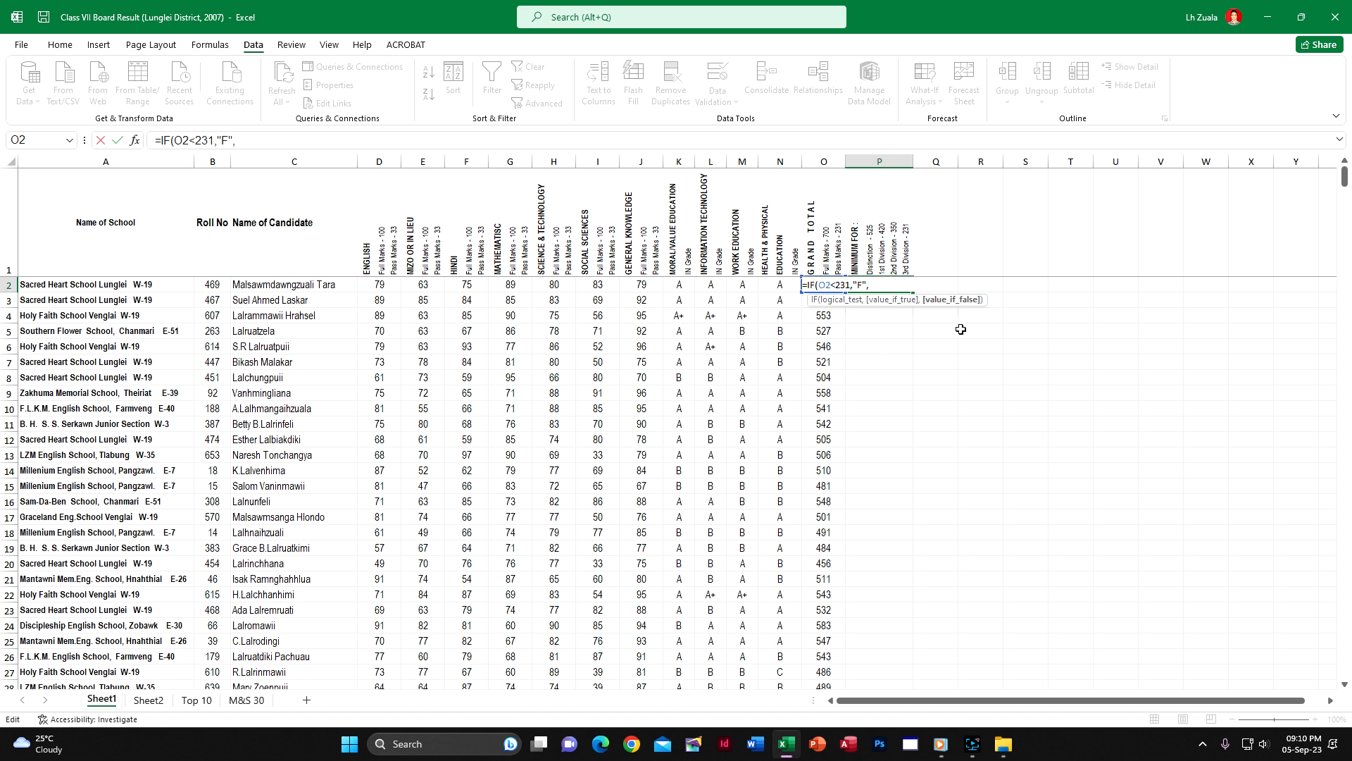
key("ctrl+v")
type("<")
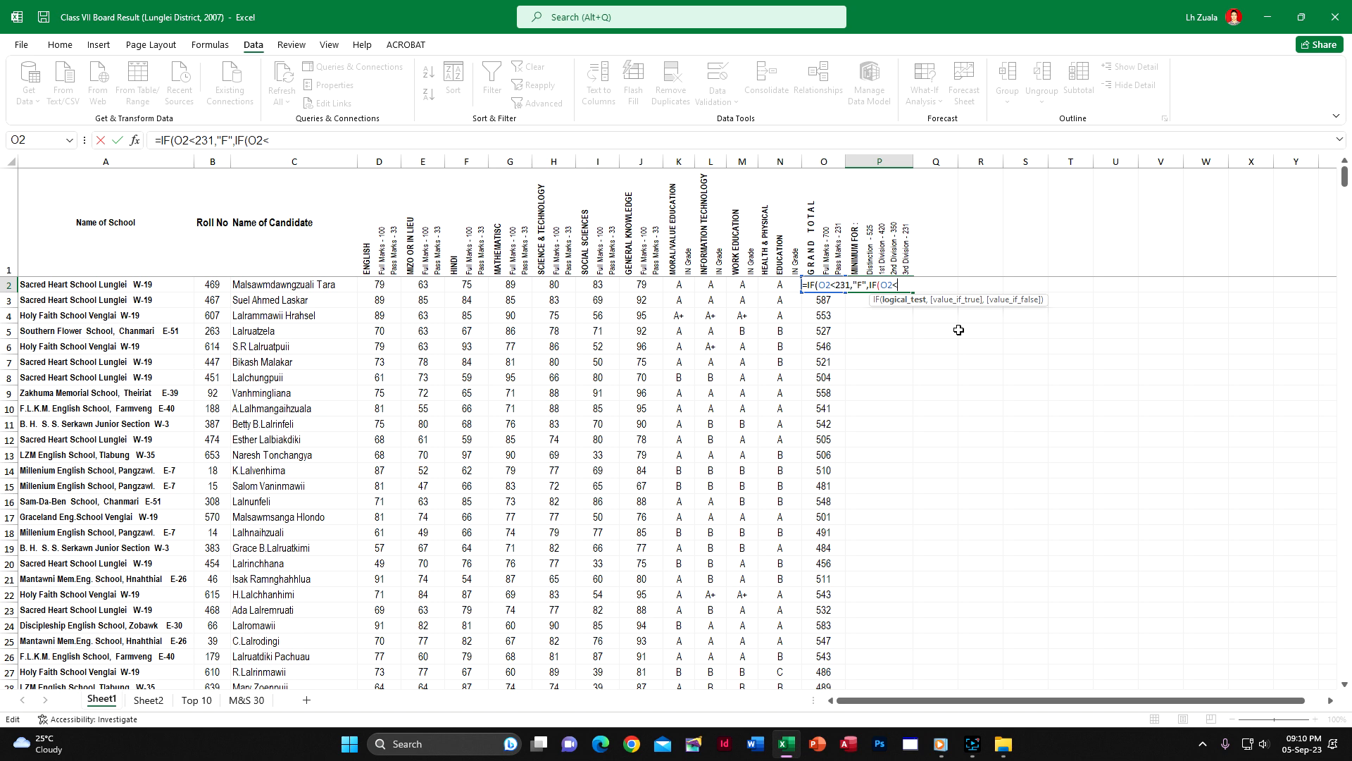
type("350")
type(",")
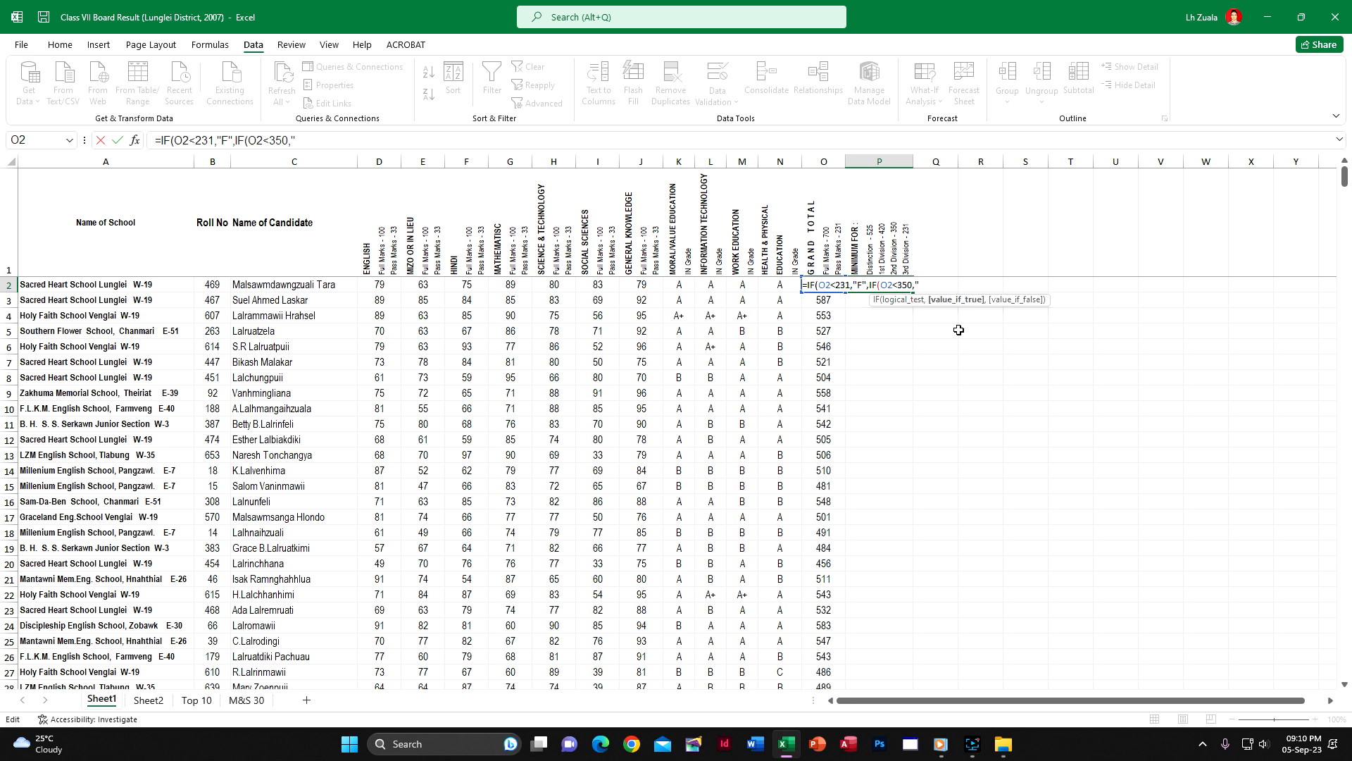
key("BackSpace")
key("BackSpace")
type(",IF(O2")
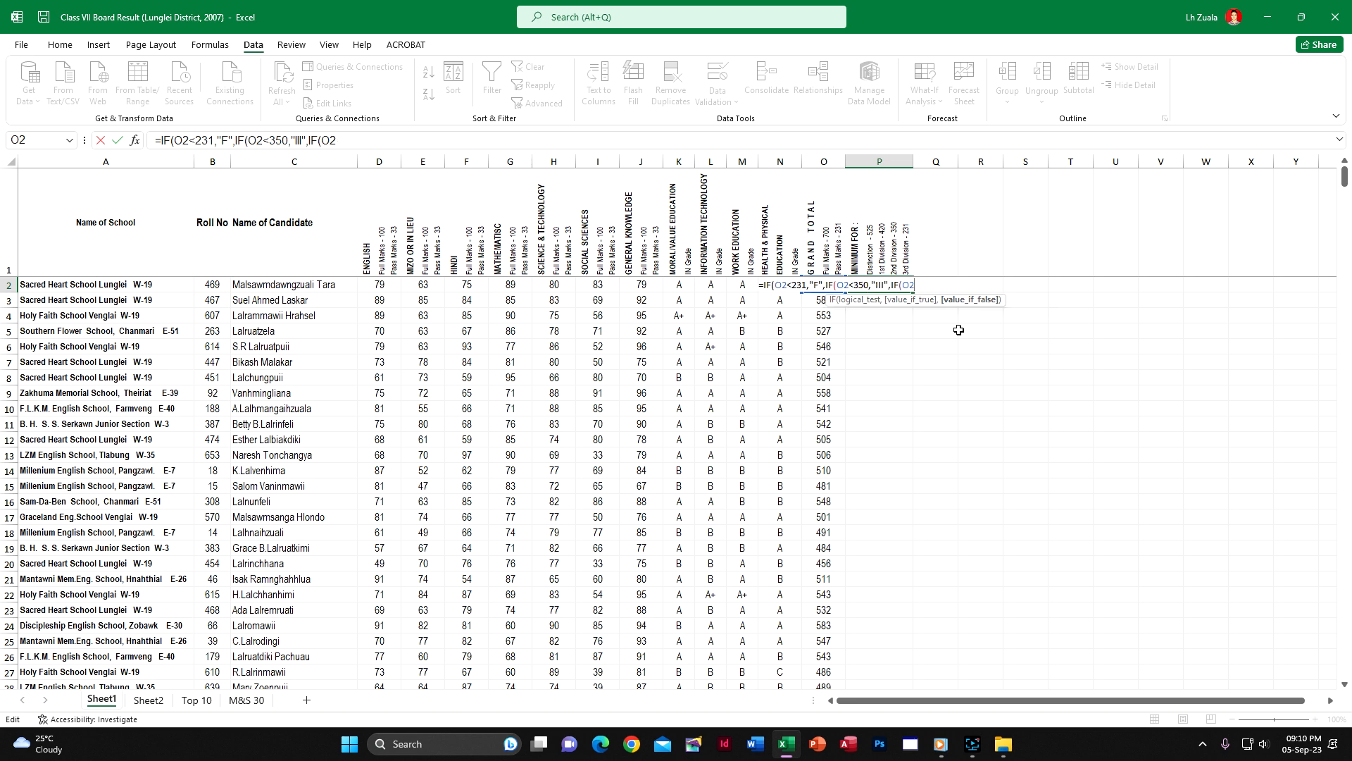
type("<")
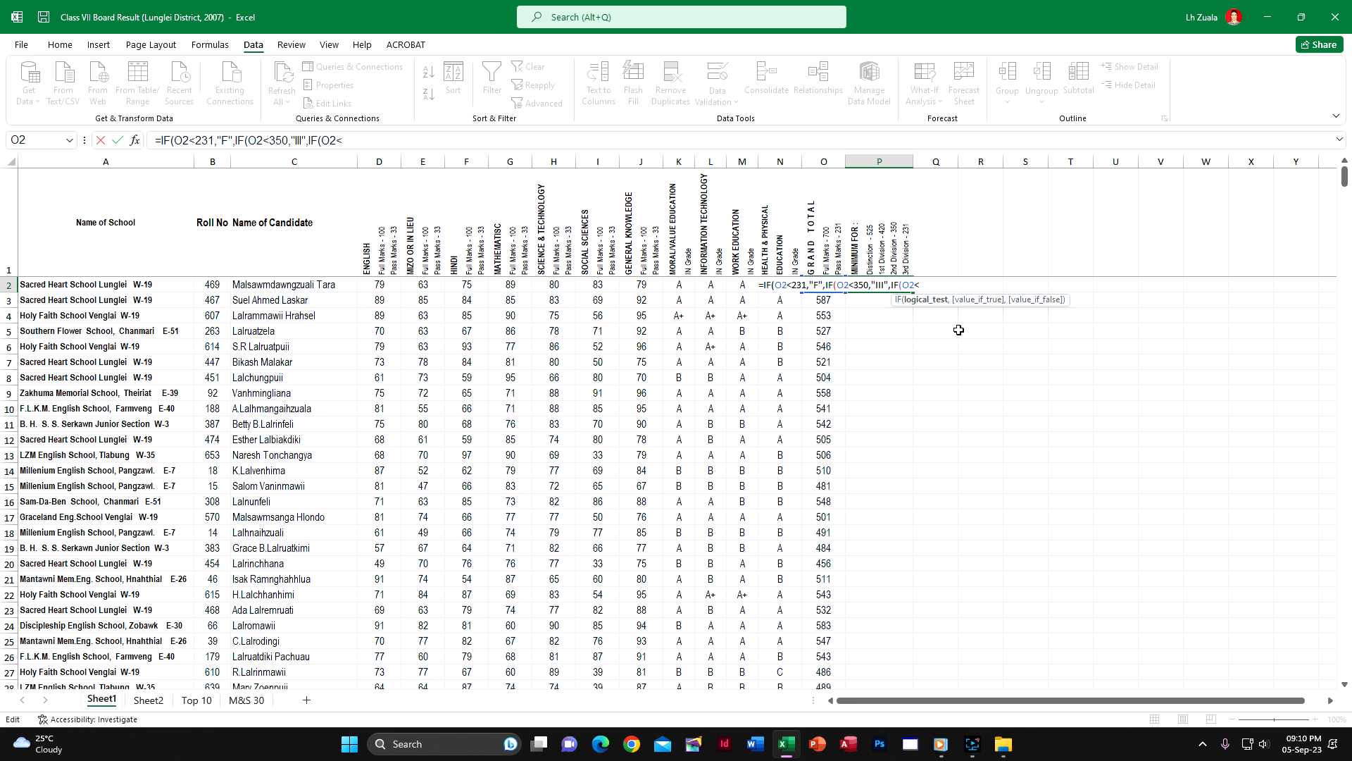
Extend the P2 formula with the second-division condition: IF(O2<420,"II",
type("420,")
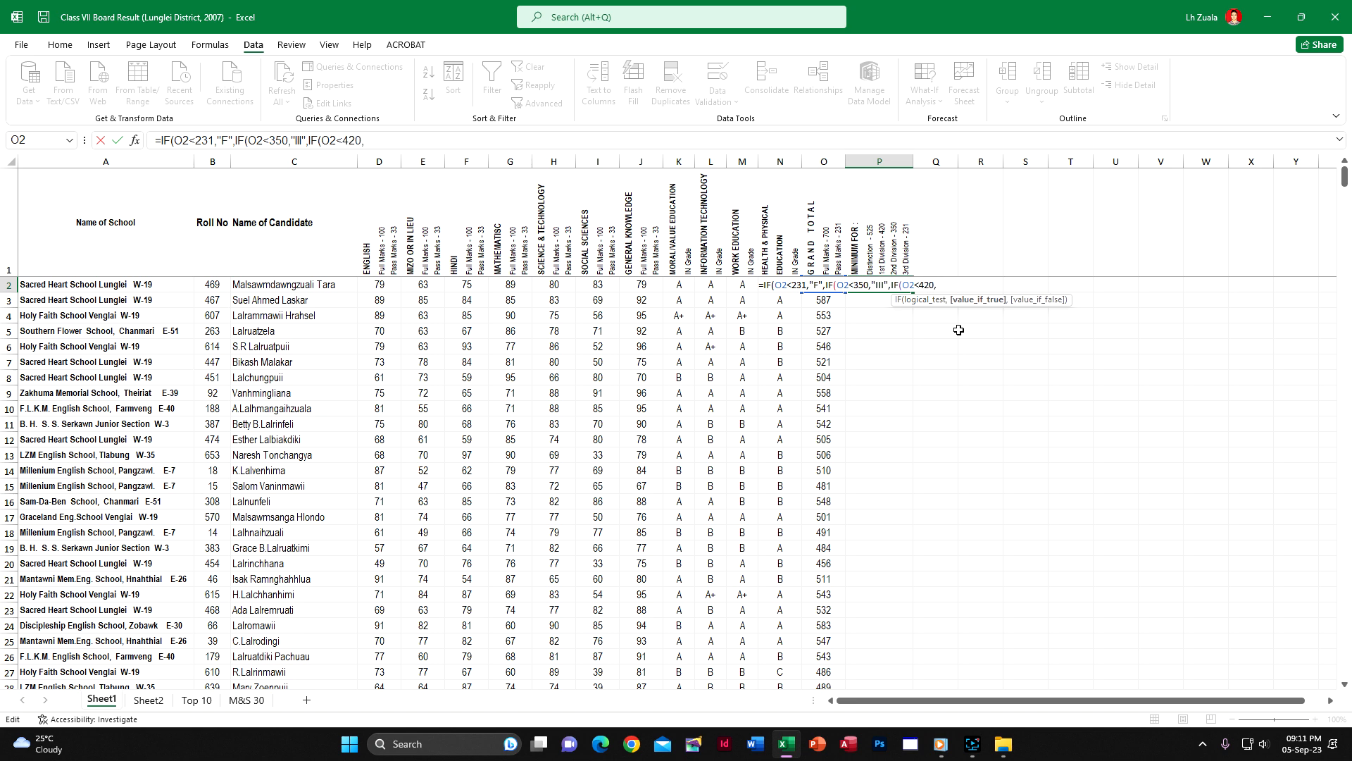
type("\"II")
type("\",IF(O2")
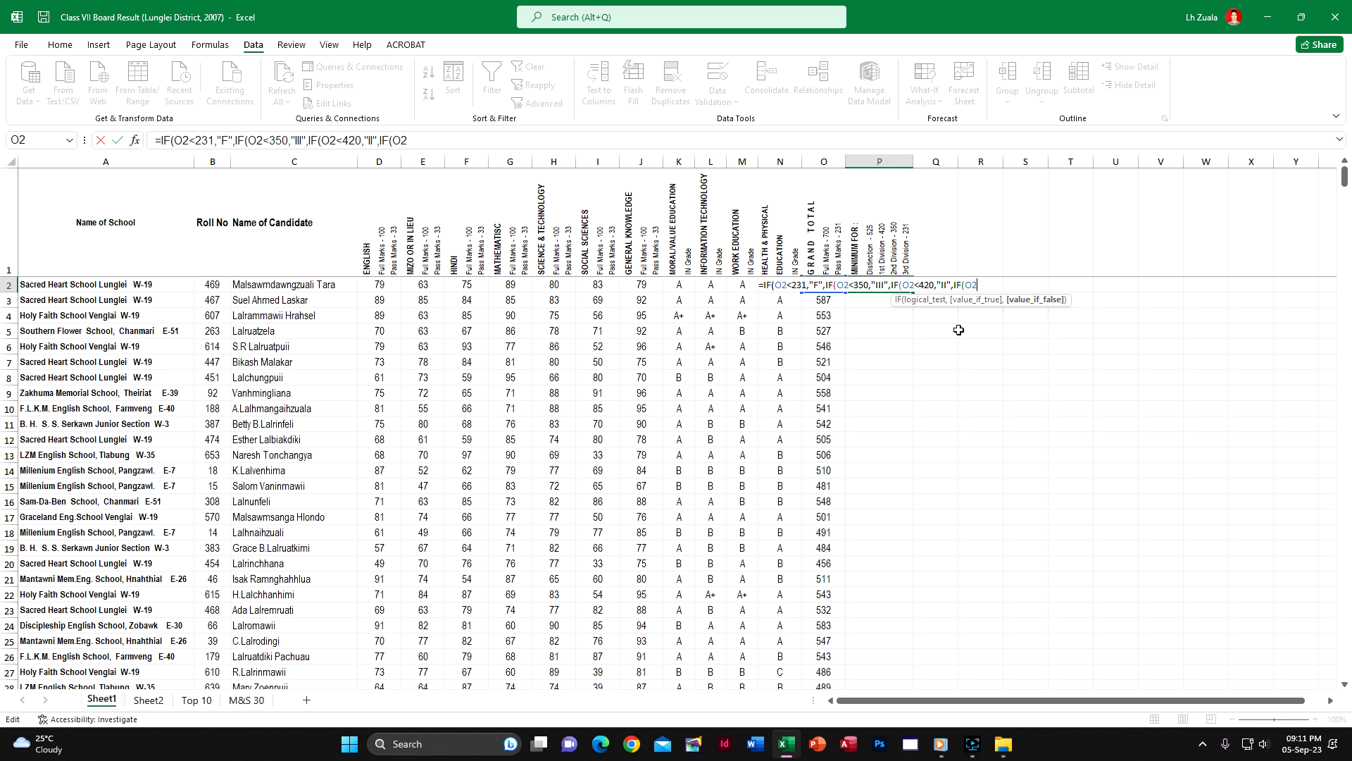
Add the first-division condition to the P2 formula: IF(O2<525,"I",
type("<")
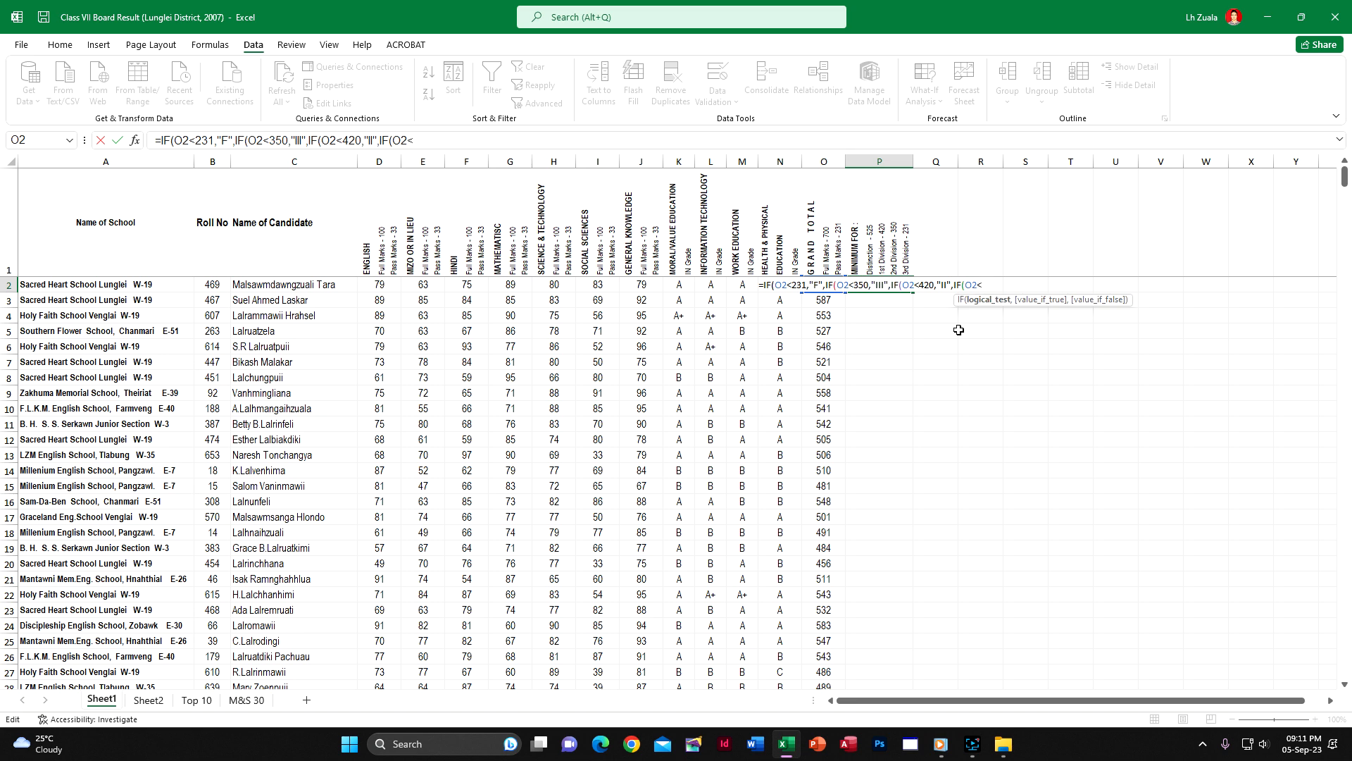
type("525,")
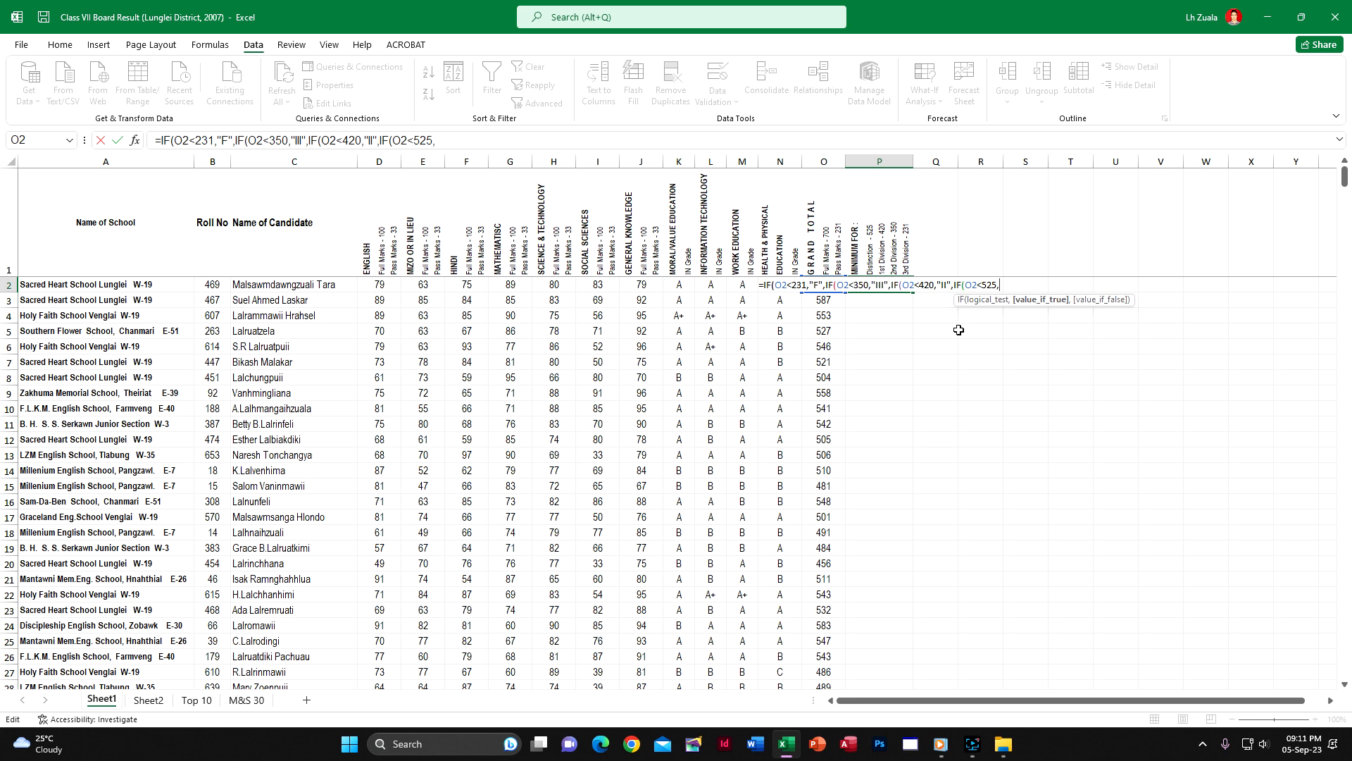
type("\"")
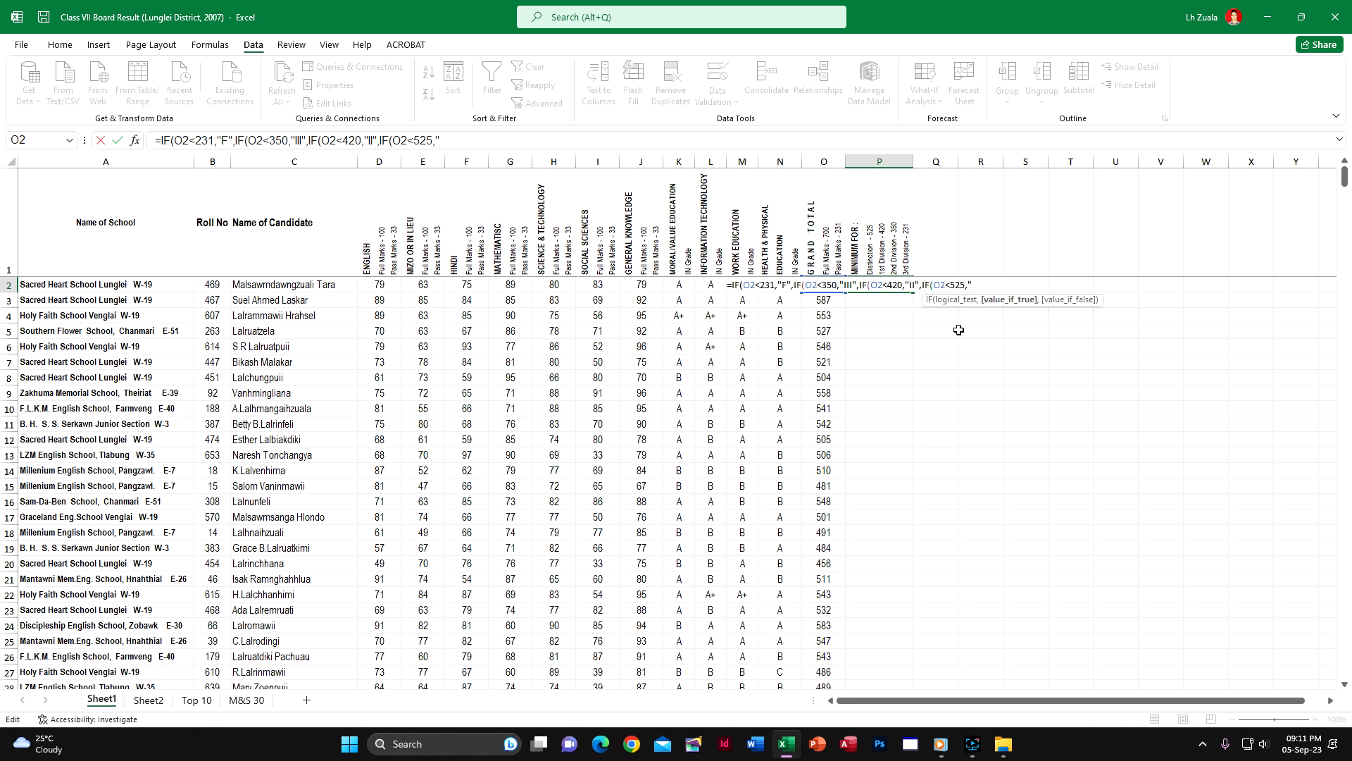
type("I\",IF(O2")
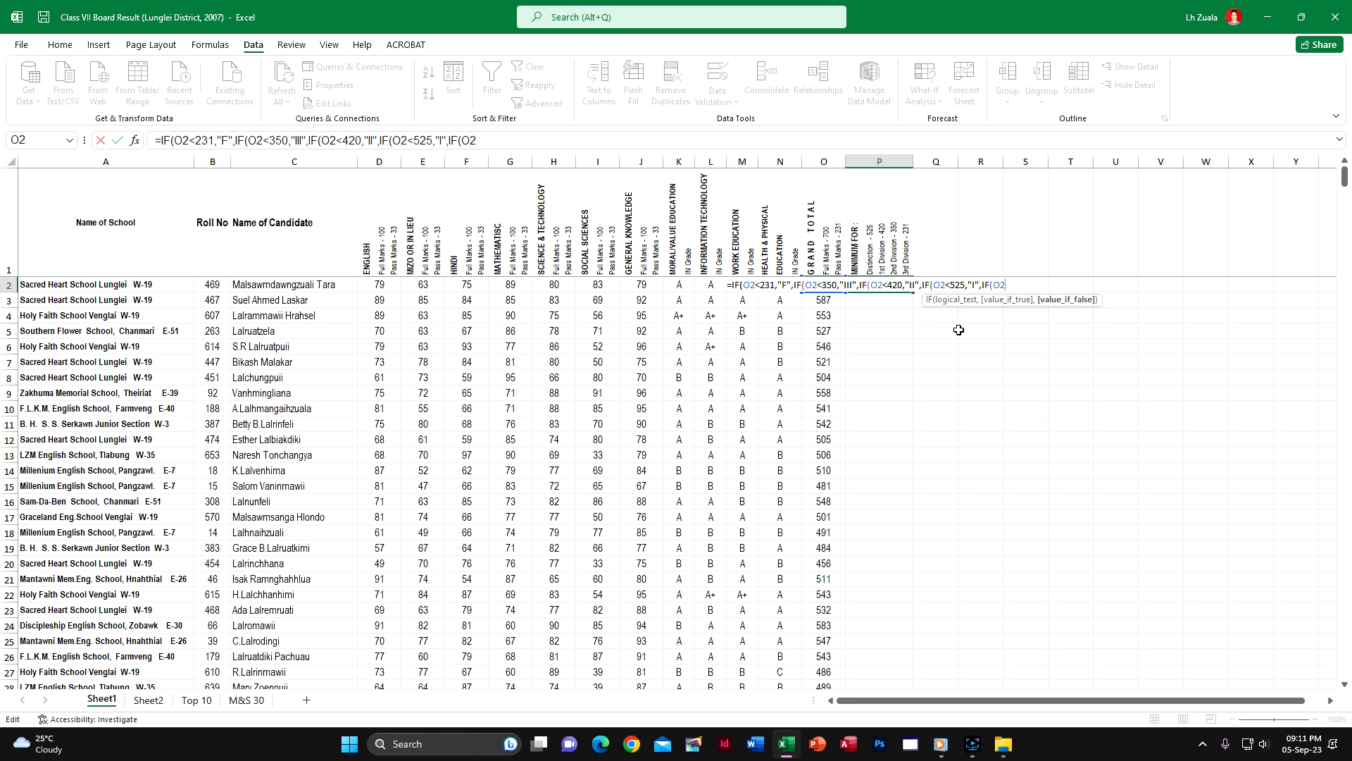
Finish the P2 formula with the distinction condition IF(O2>=525,"D"), accepting the proposed correction that adds the closing brackets
type(">")
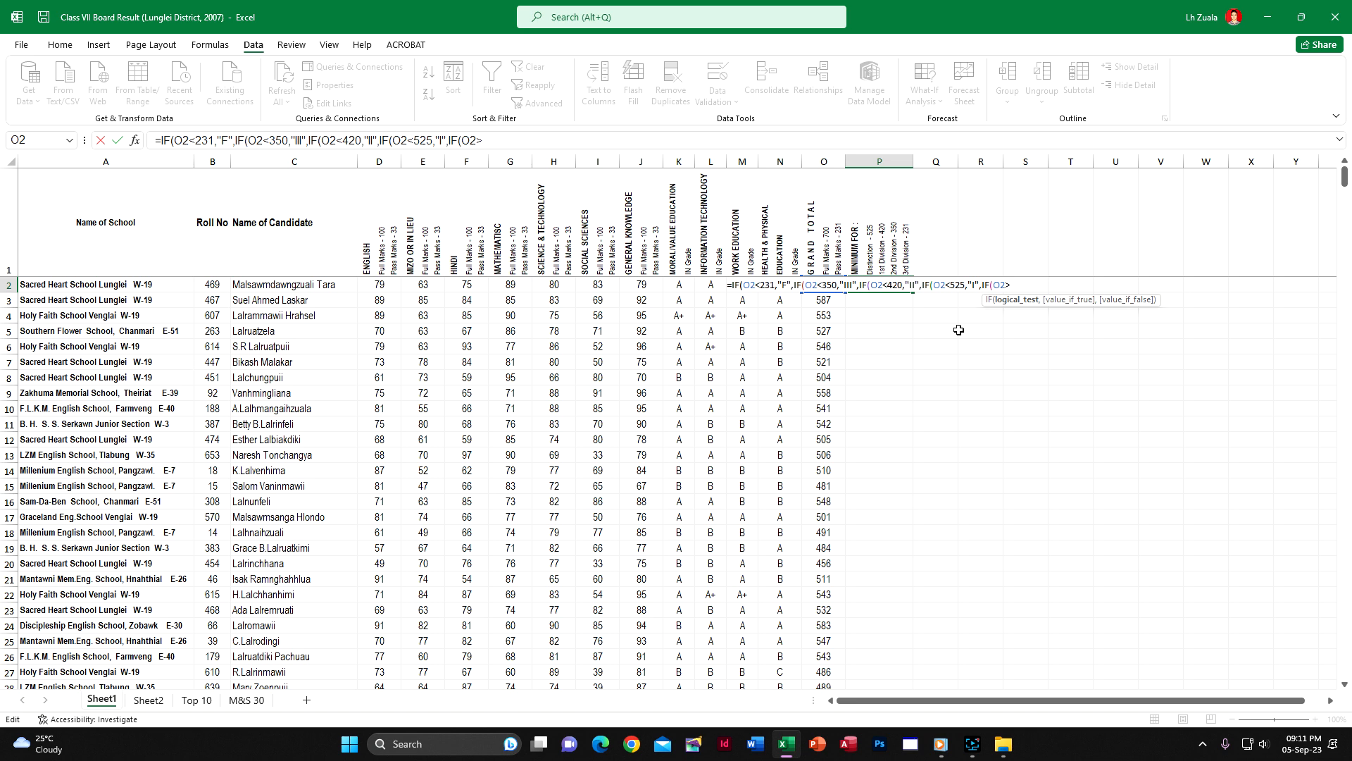
type("=")
type("525,\"D")
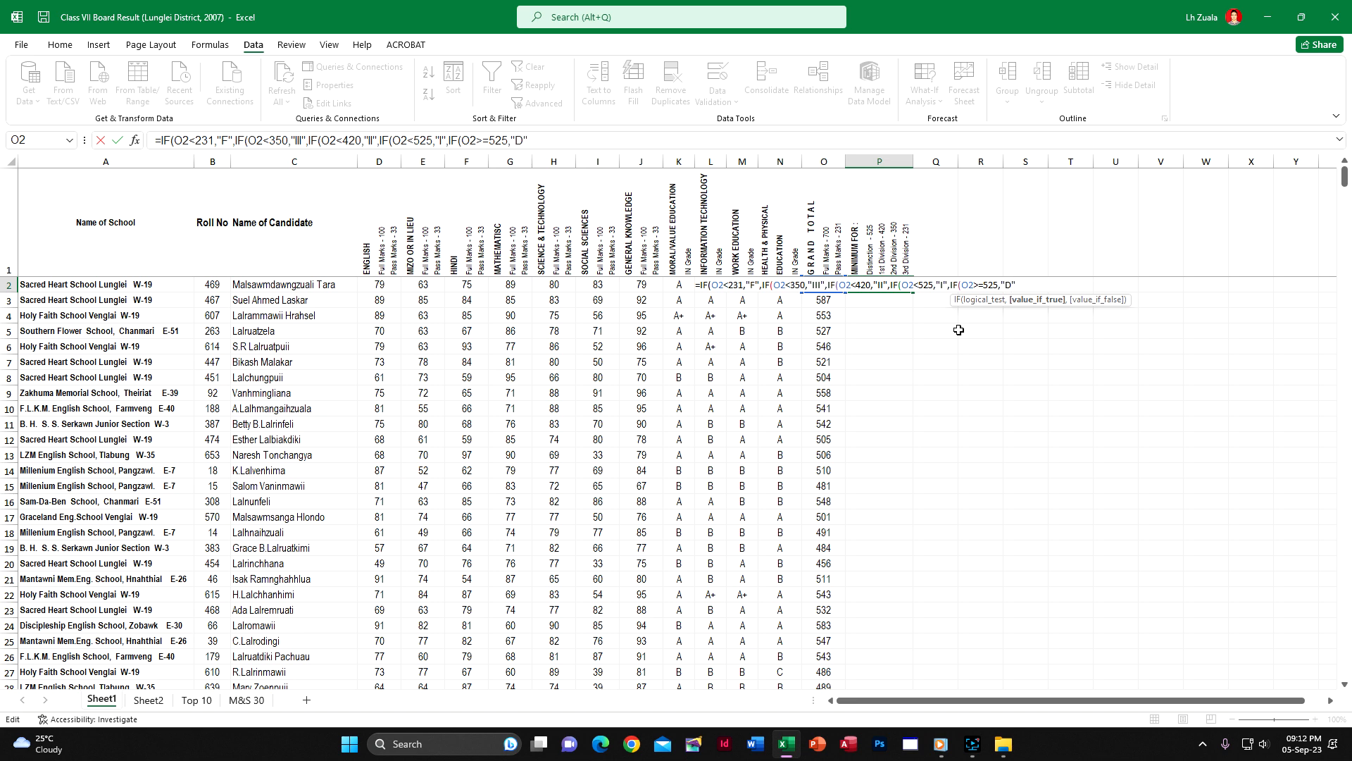
key("Return")
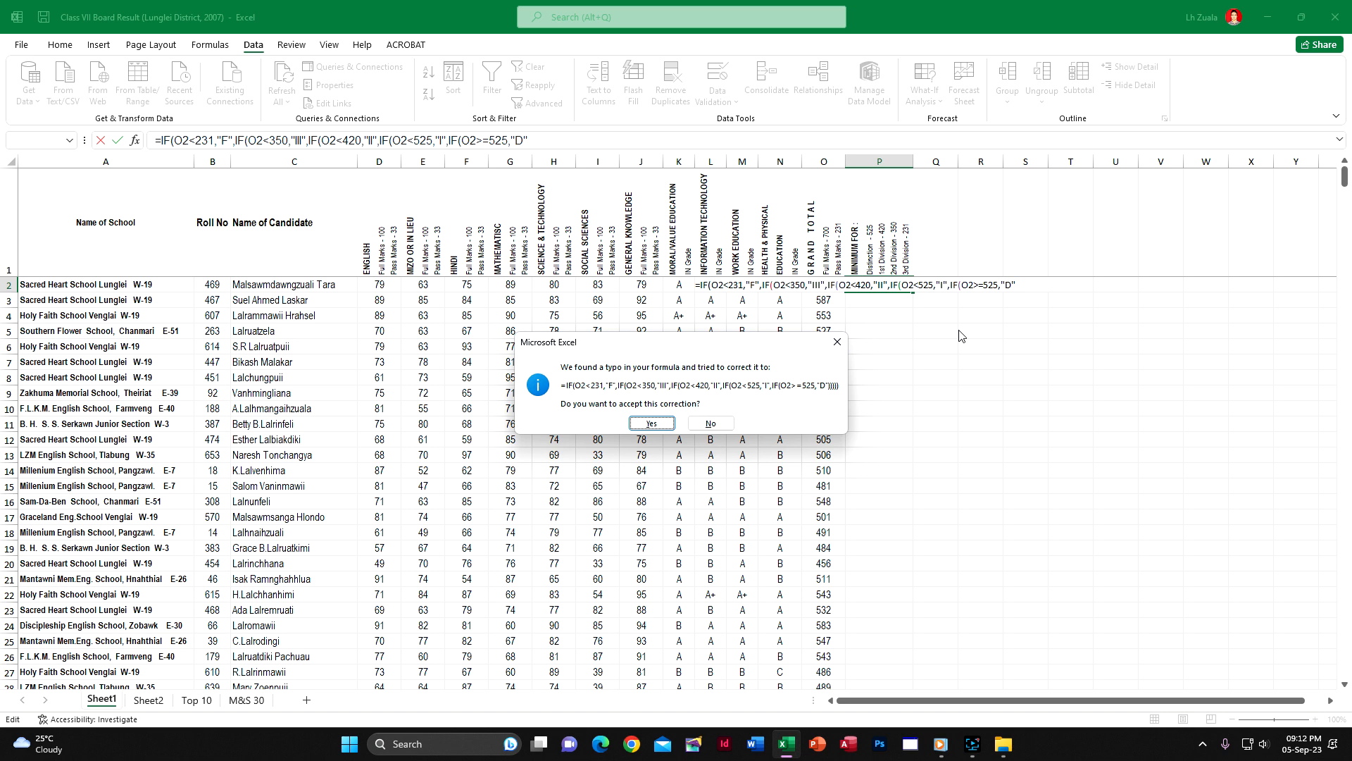
key("Return")
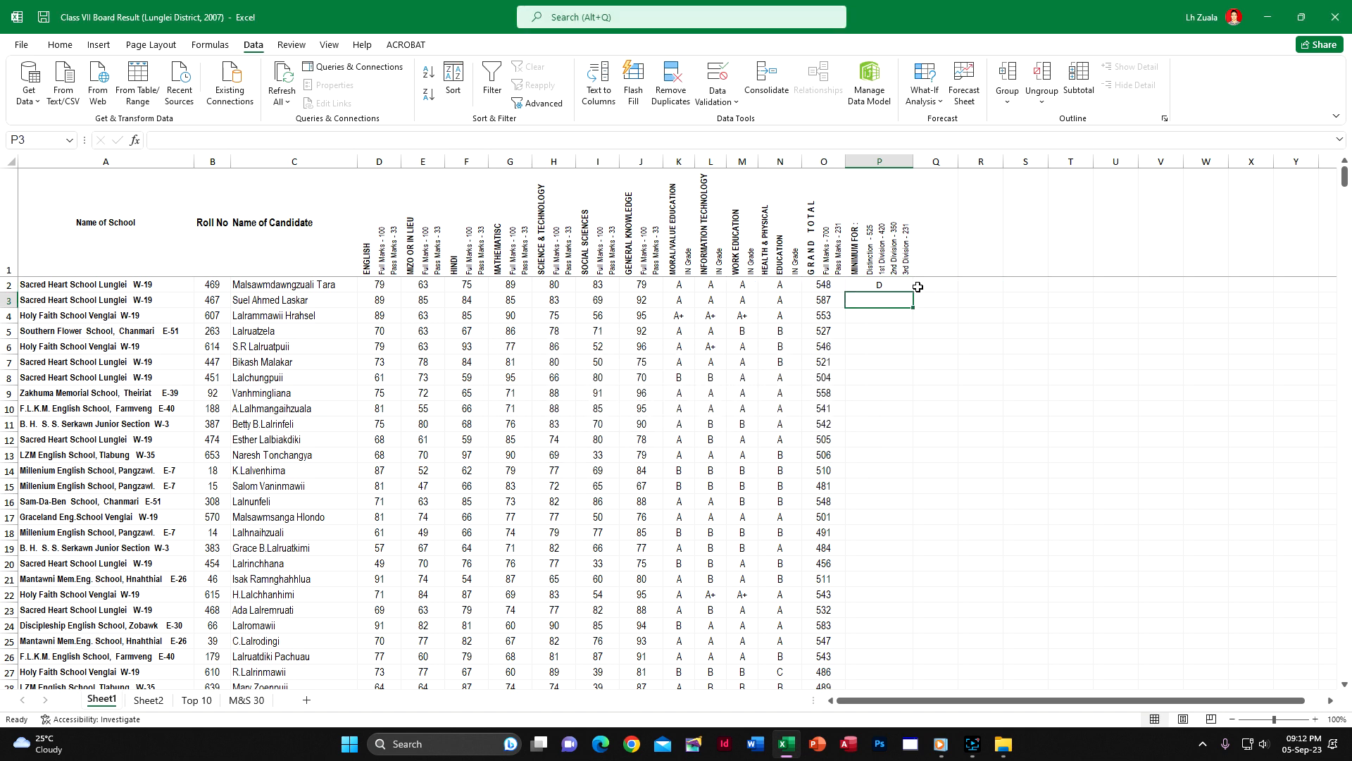
Fill the P2 division formula down to P662 and check the results through to the division counts below the table
left_click(880, 284)
double_click(913, 292)
scroll(929, 487, "down", 2)
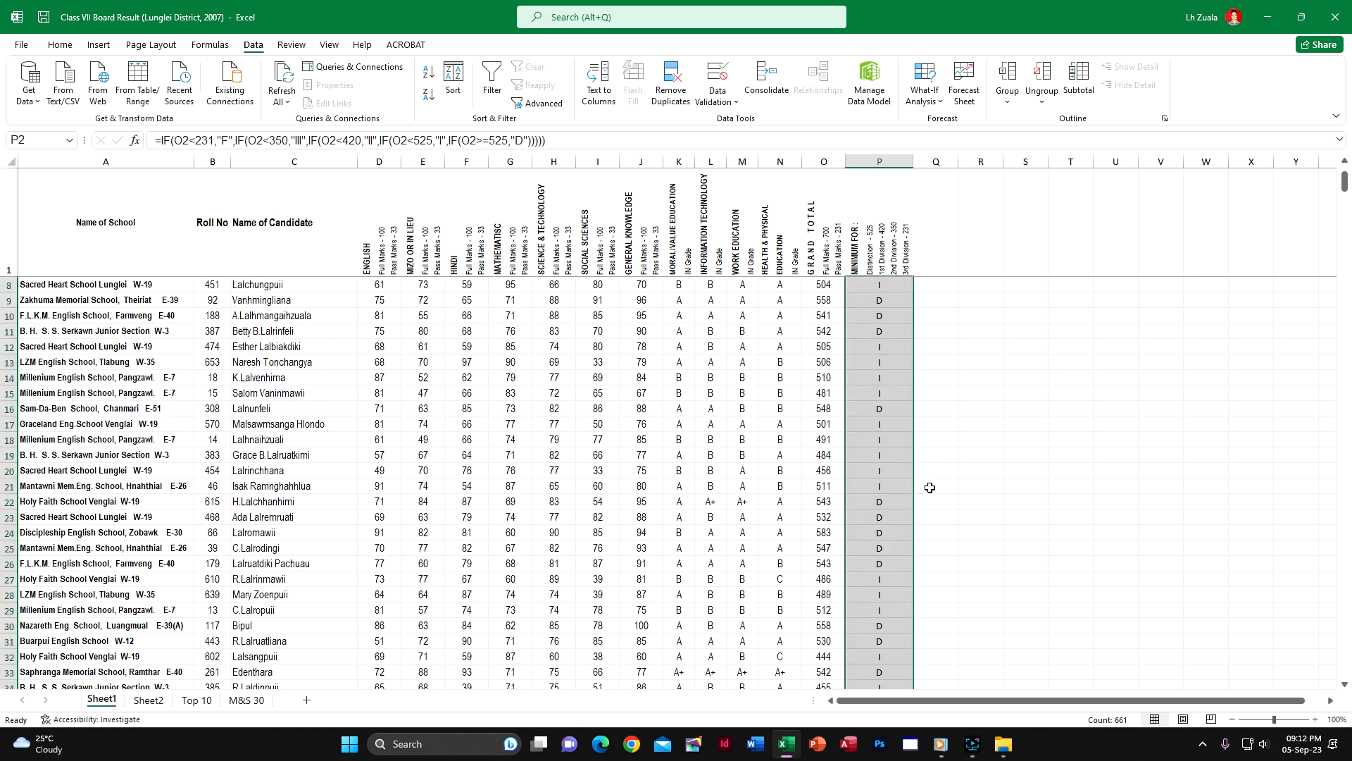
scroll(930, 487, "down", 11)
left_click_drag(1345, 214, 1346, 704)
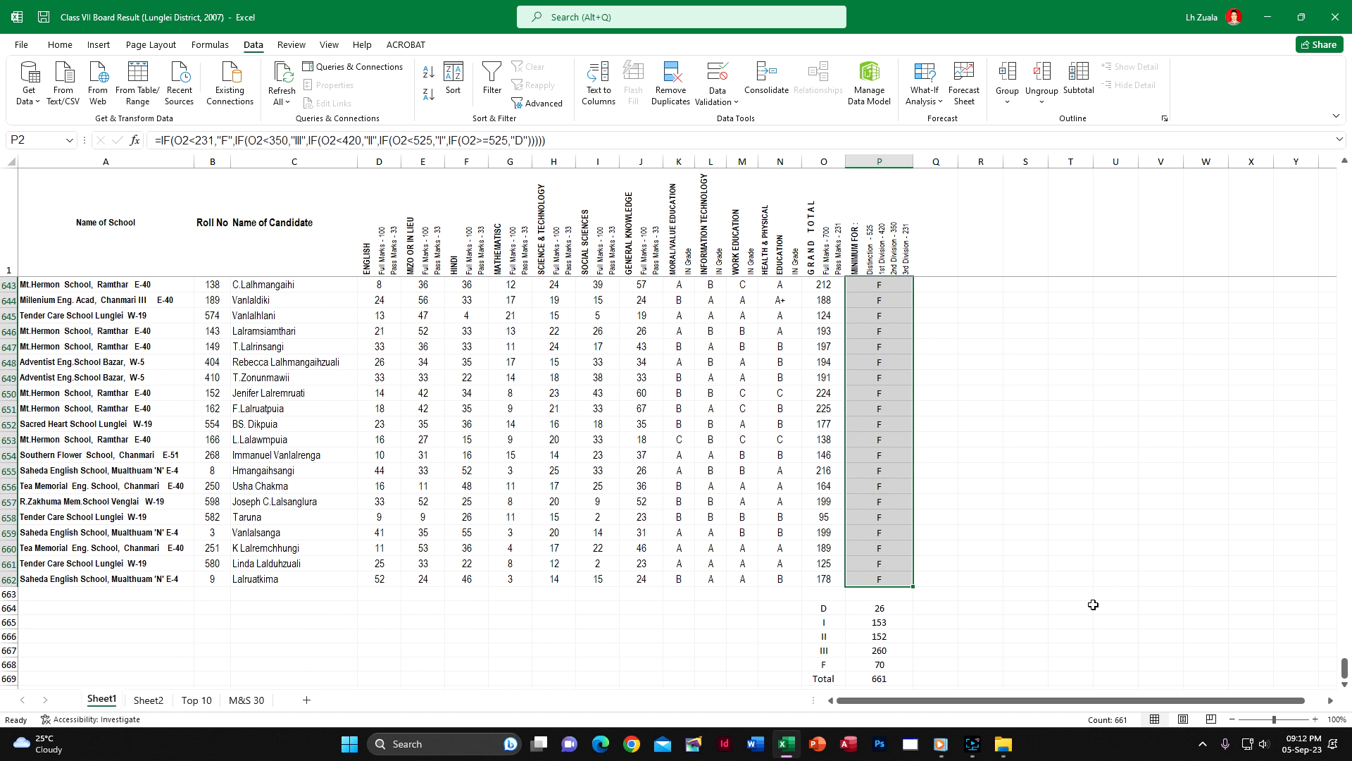
scroll(1169, 613, "down", 2)
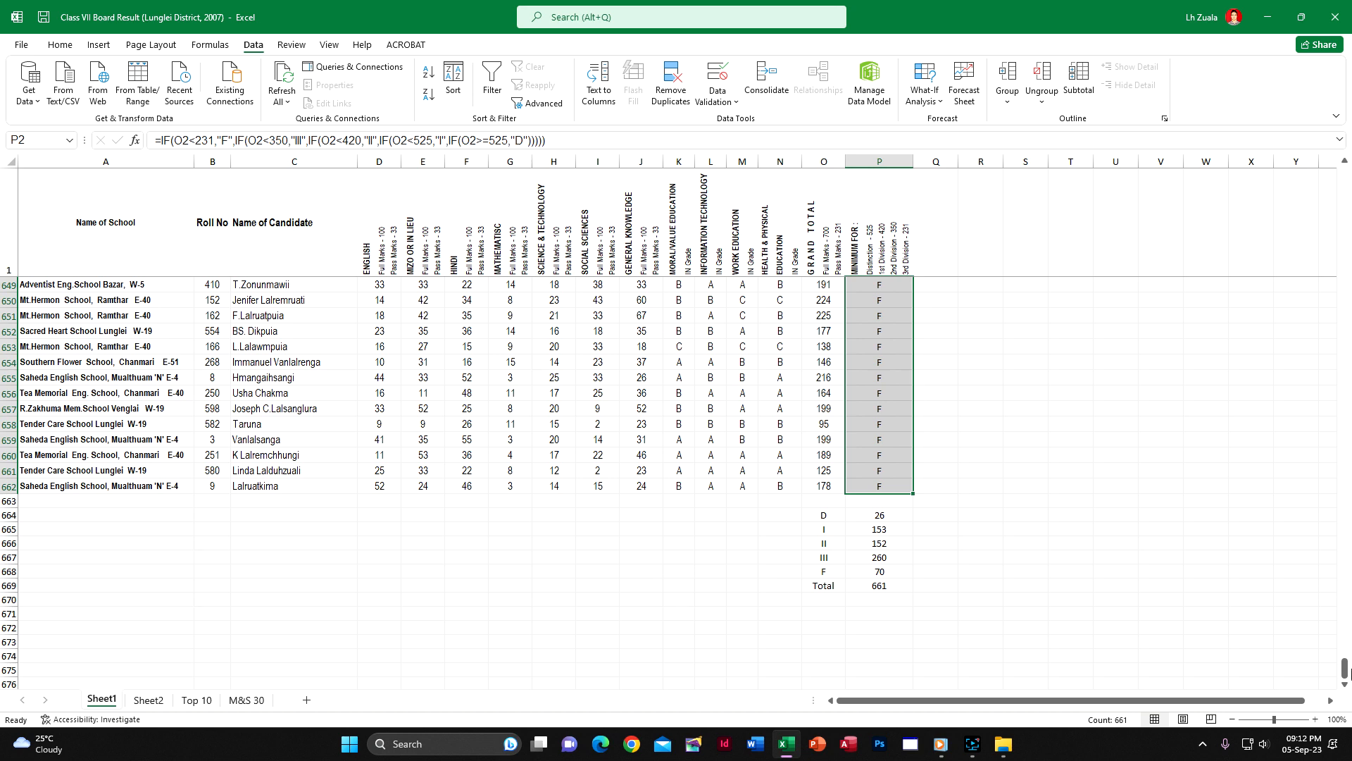
left_click_drag(1345, 667, 1339, 189)
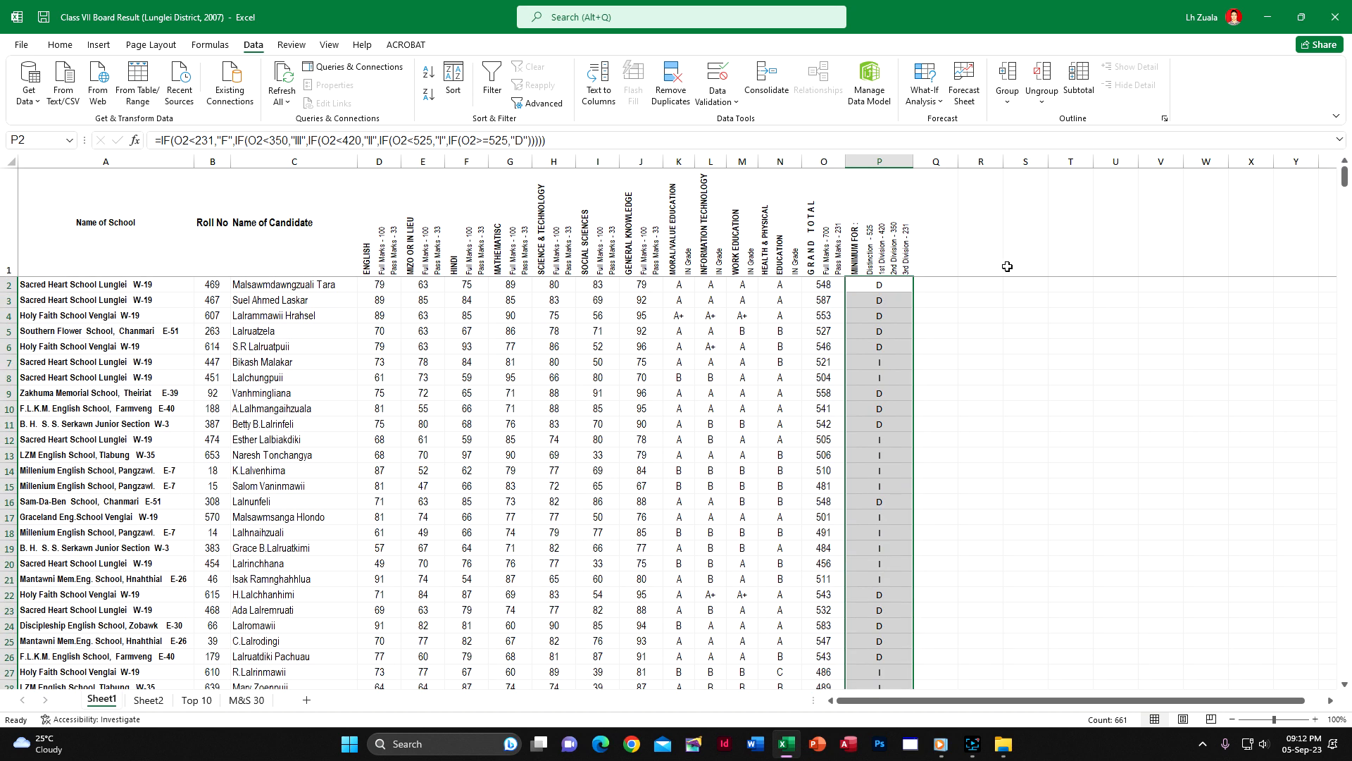
Turn on filtering for the candidate table and check the division column's filter values, leaving all of them selected
left_click(857, 245)
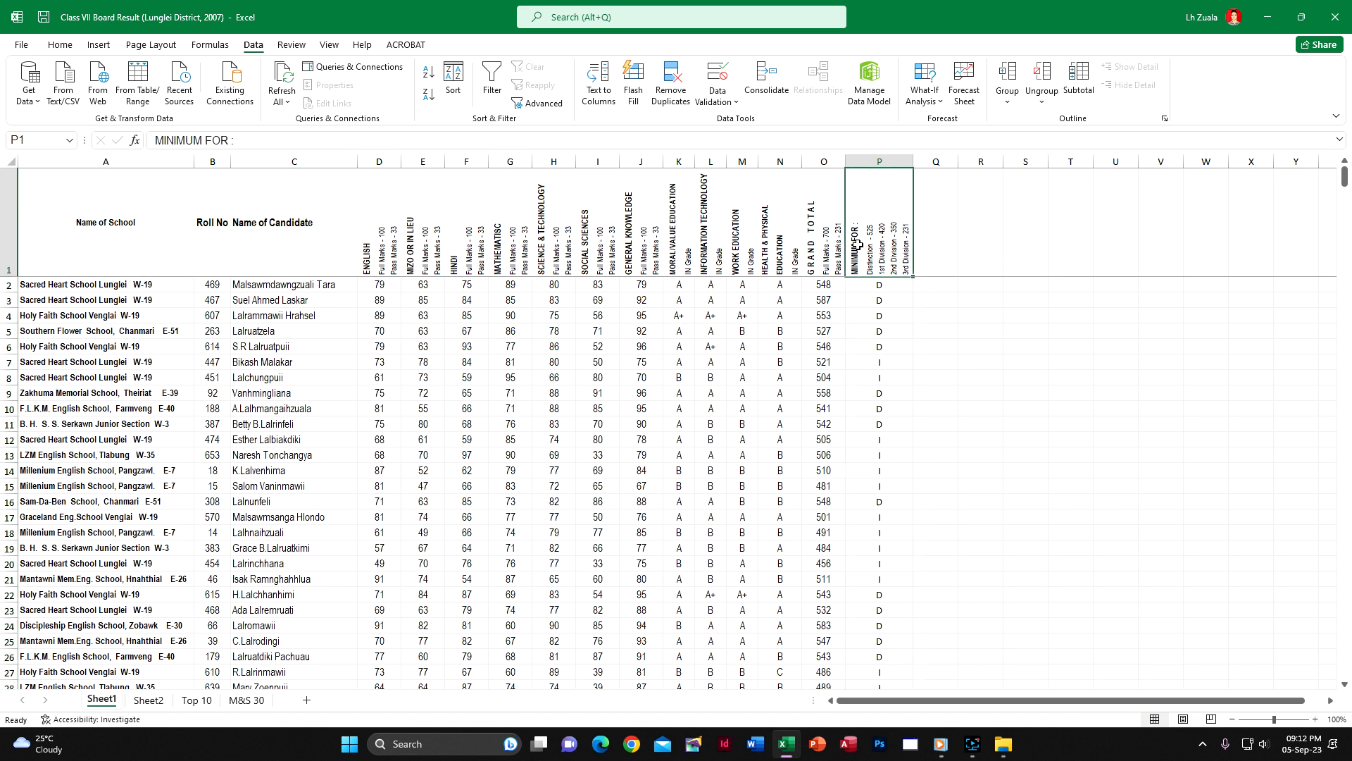
left_click(491, 83)
left_click(906, 270)
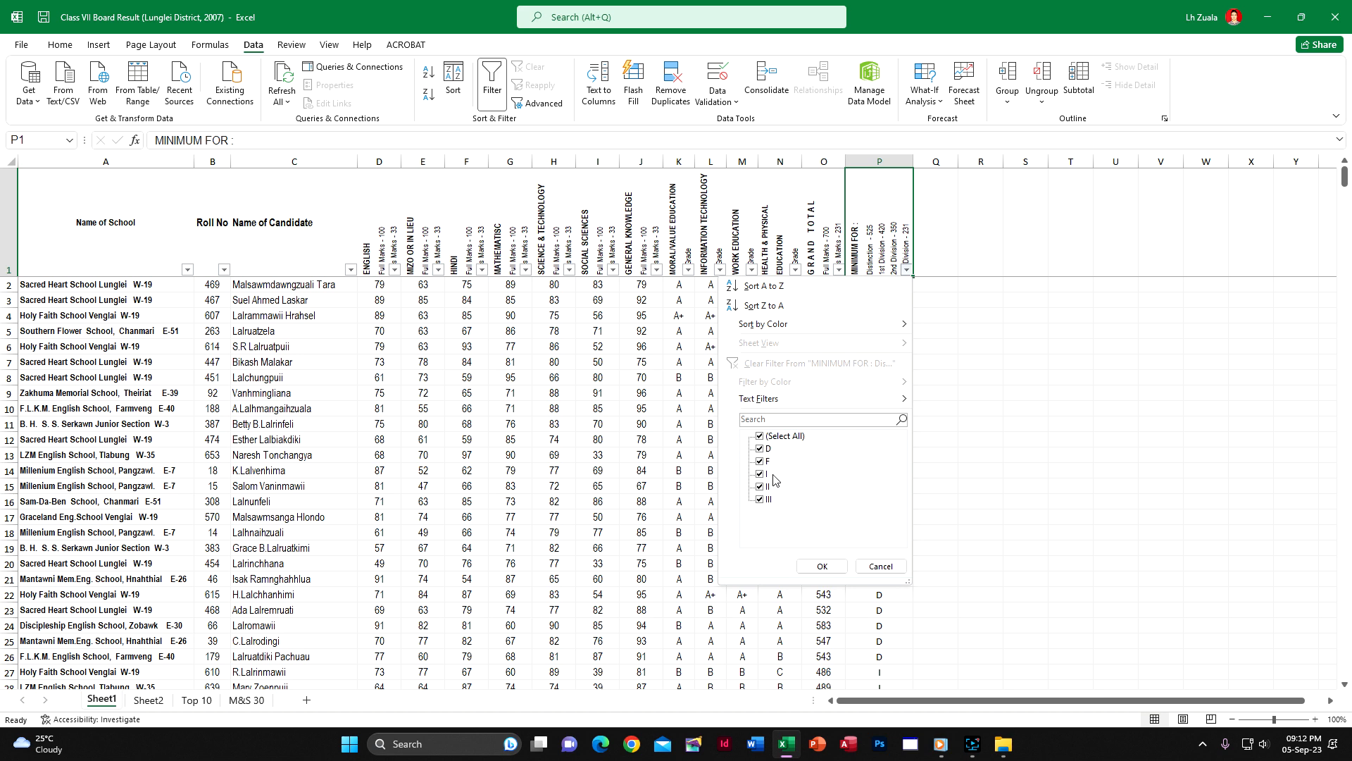
left_click(822, 566)
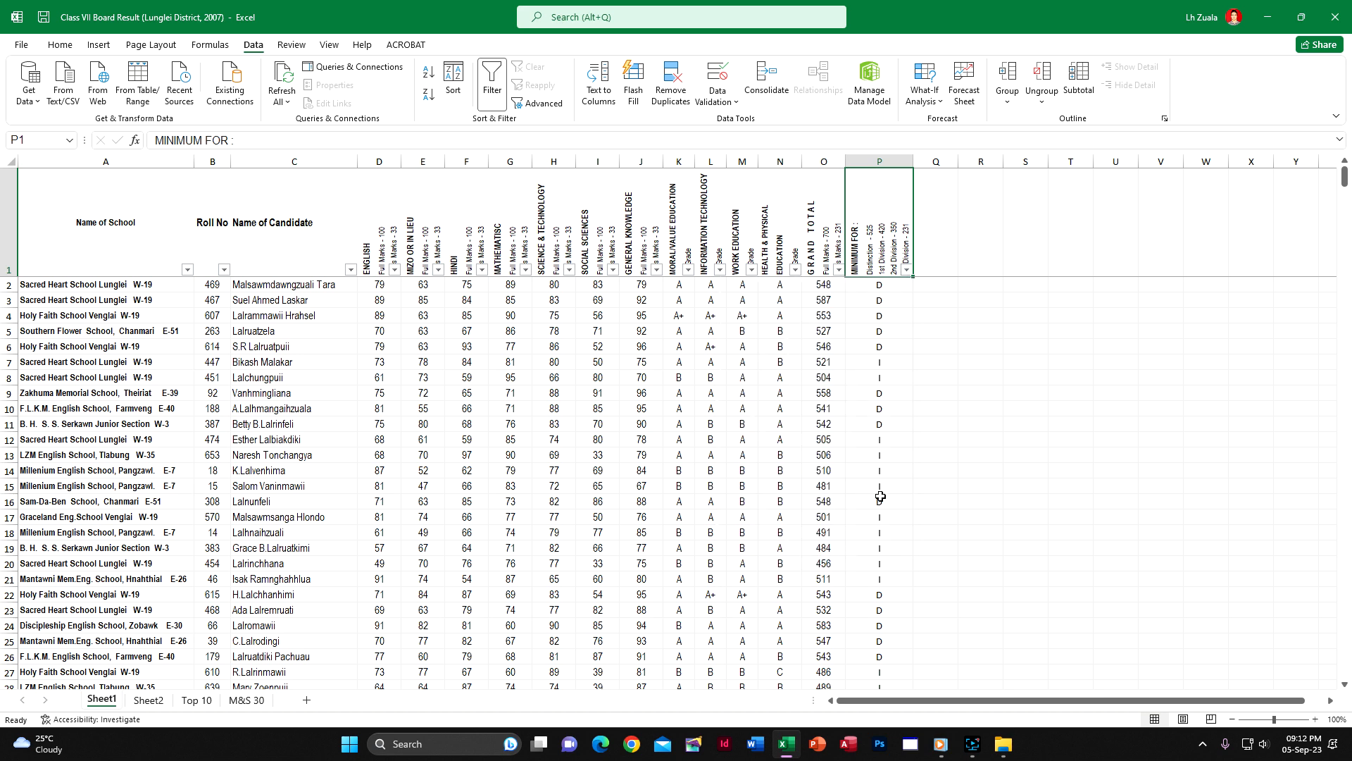
left_click(891, 407)
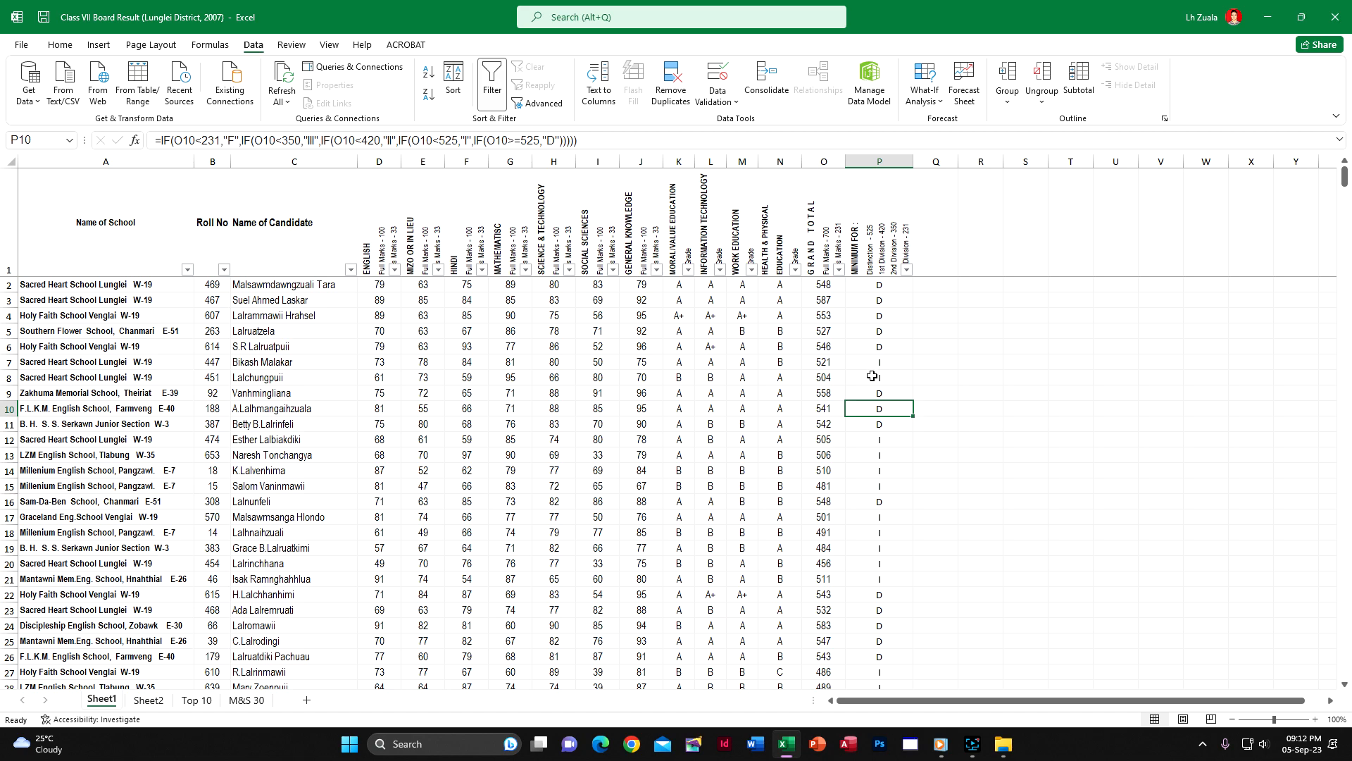
Close the Class VII Board Result workbook and the Downloads folder window
left_click_drag(1344, 178, 1328, 46)
left_click(1335, 17)
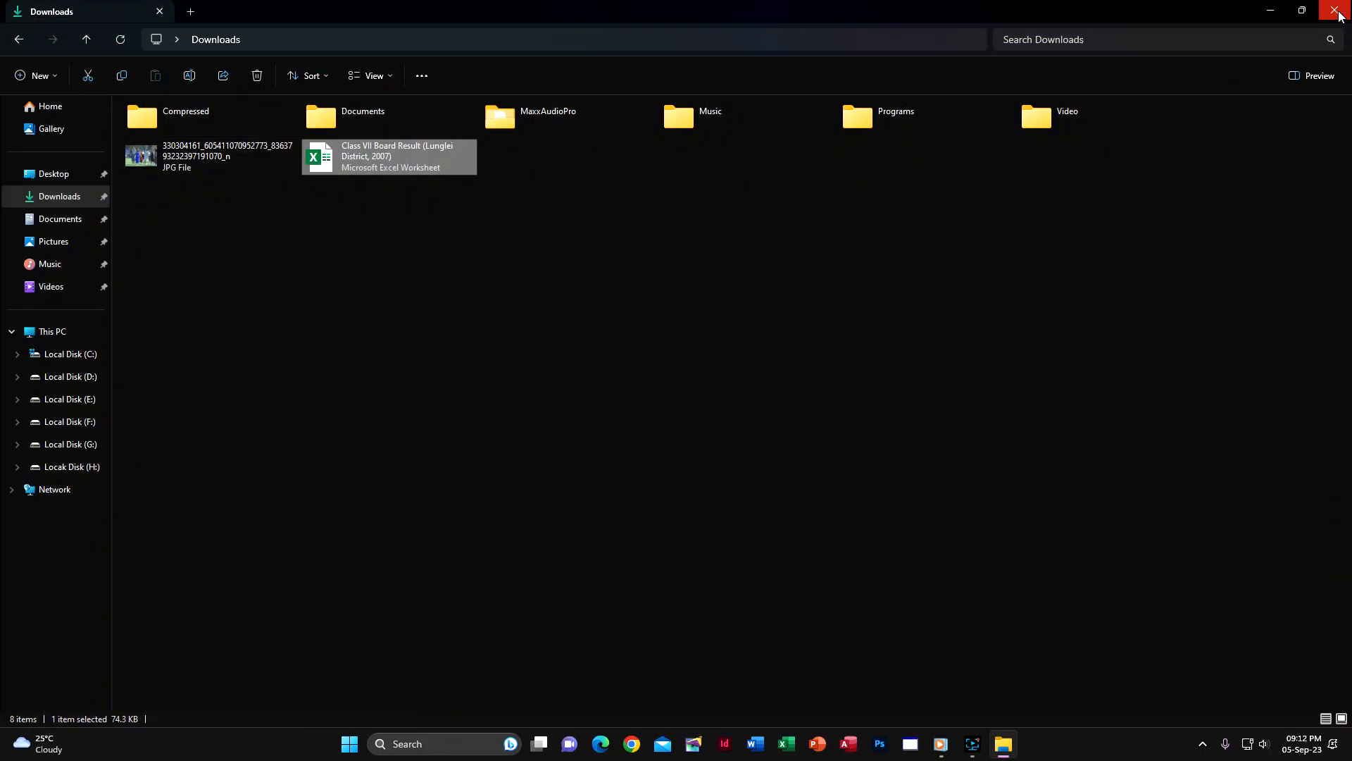
left_click(1339, 12)
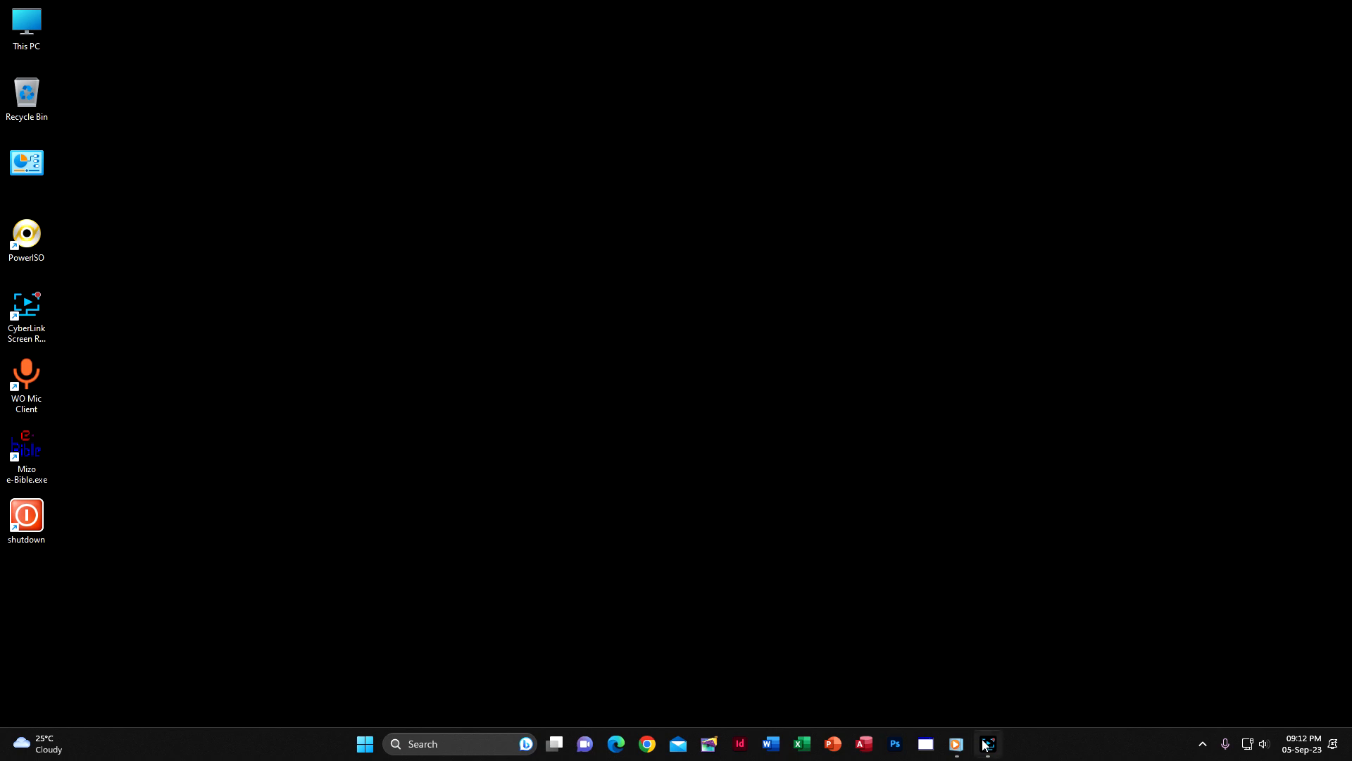